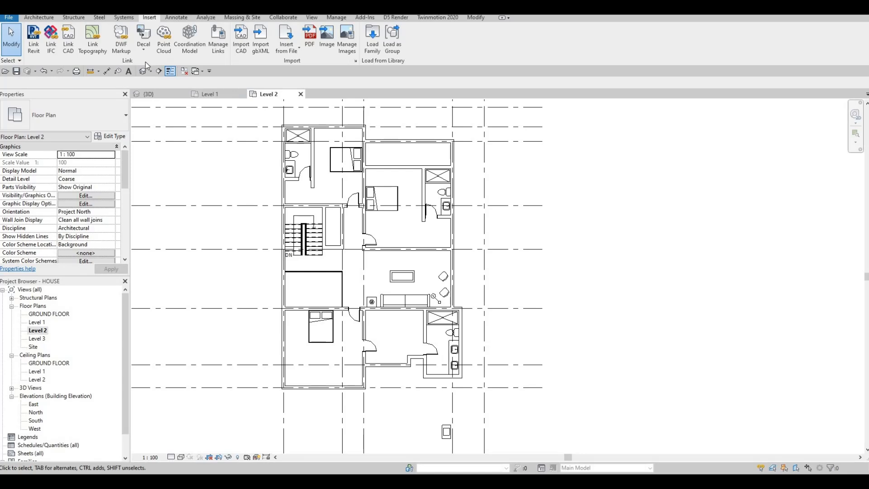
Start a new floor, duplicate its type as FLOOR 2, and open the structure layer's material.
left_click(40, 18)
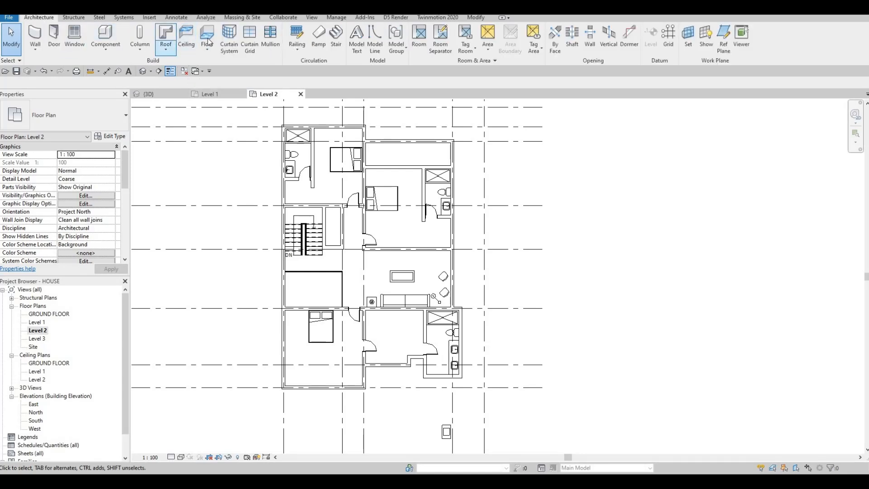
left_click(207, 39)
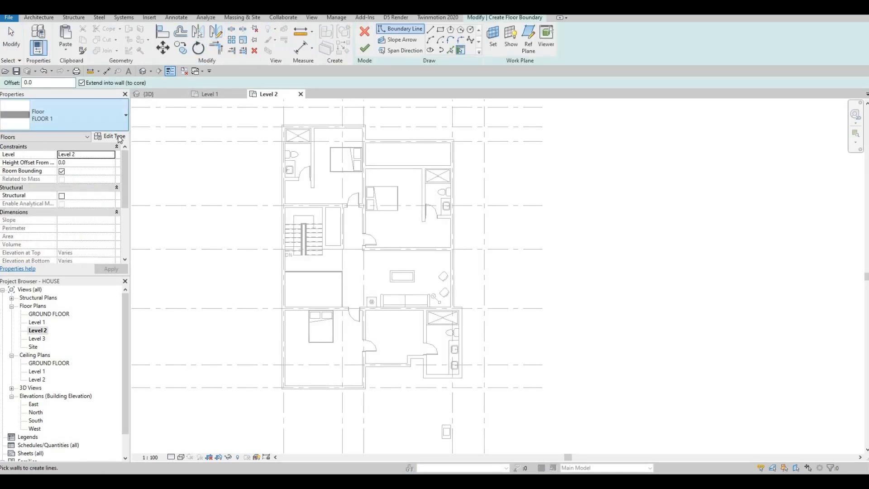
left_click(120, 137)
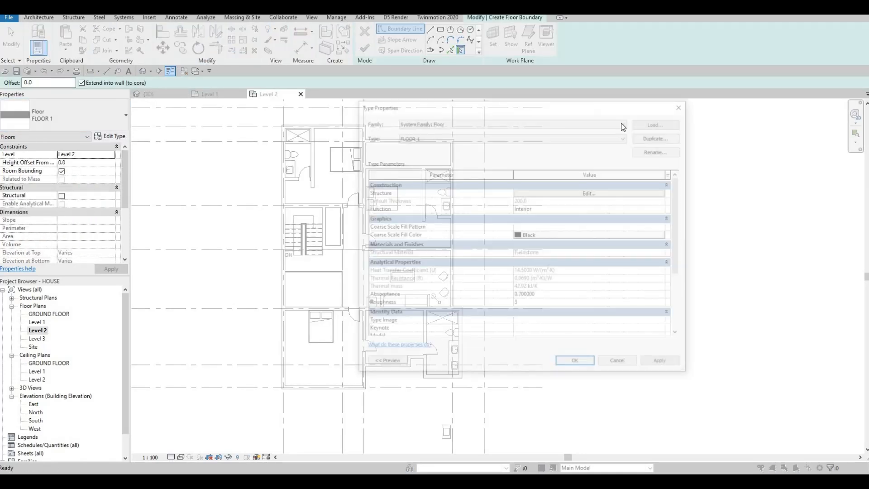
left_click(648, 137)
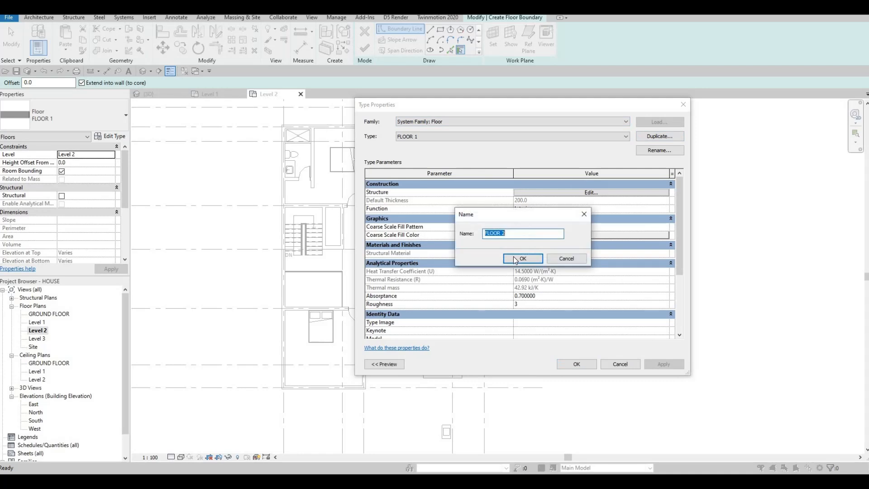
left_click(516, 257)
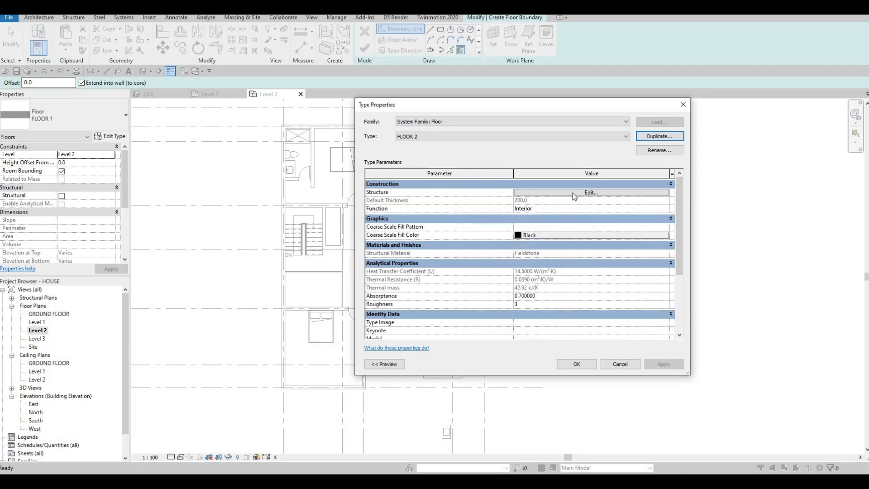
left_click(572, 193)
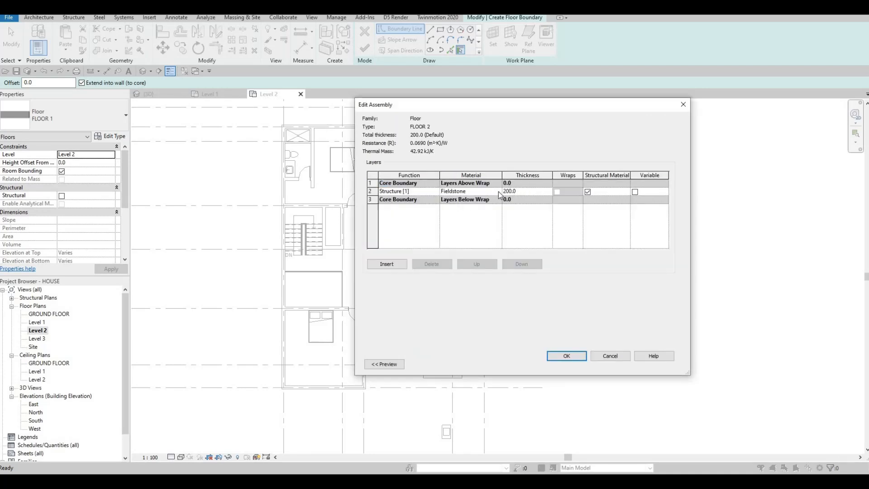
left_click(498, 192)
Browse the material library to the AEC Materials Wood category for the structure layer.
left_click(498, 192)
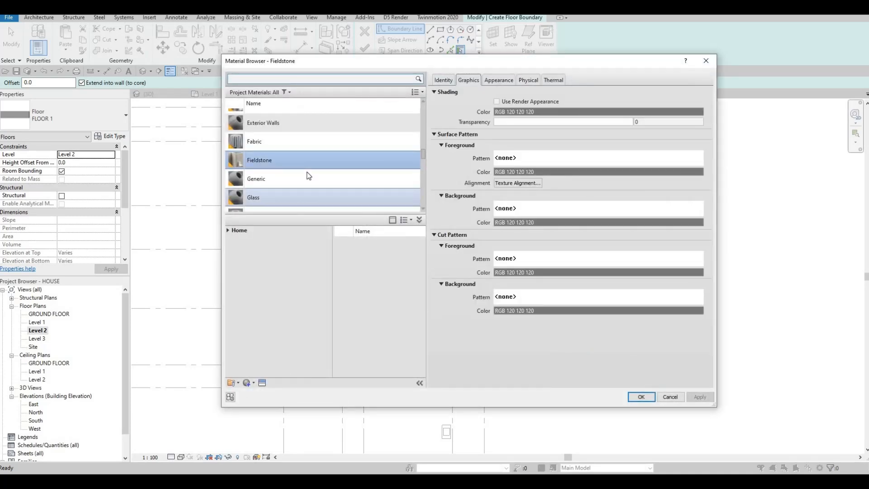
scroll(306, 172, "down", 3)
scroll(305, 176, "down", 5)
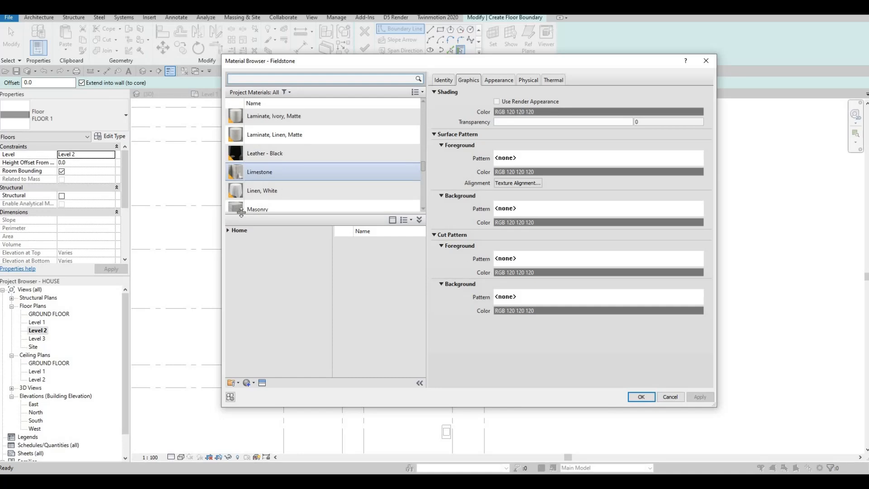
scroll(240, 208, "down", 5)
left_click(232, 231)
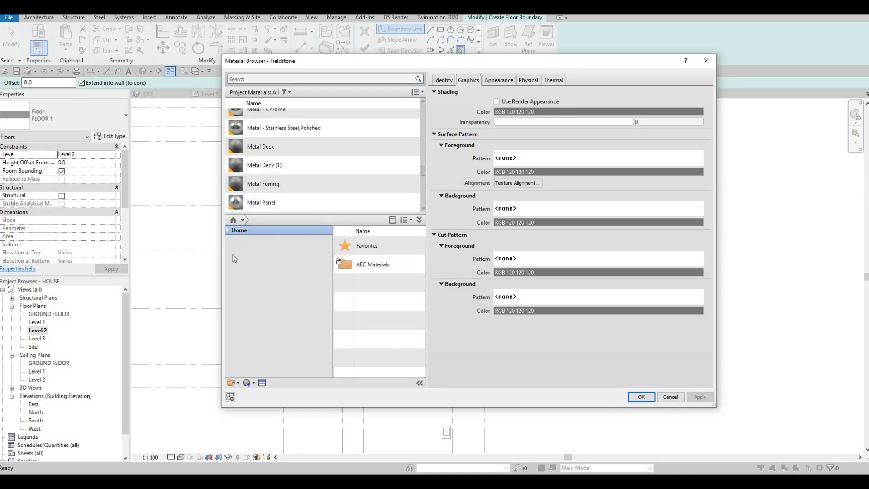
double_click(234, 248)
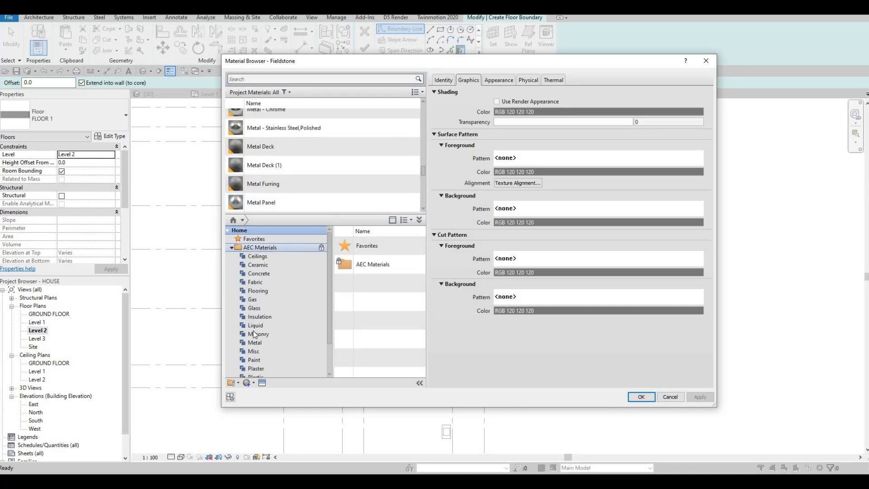
left_click(264, 316)
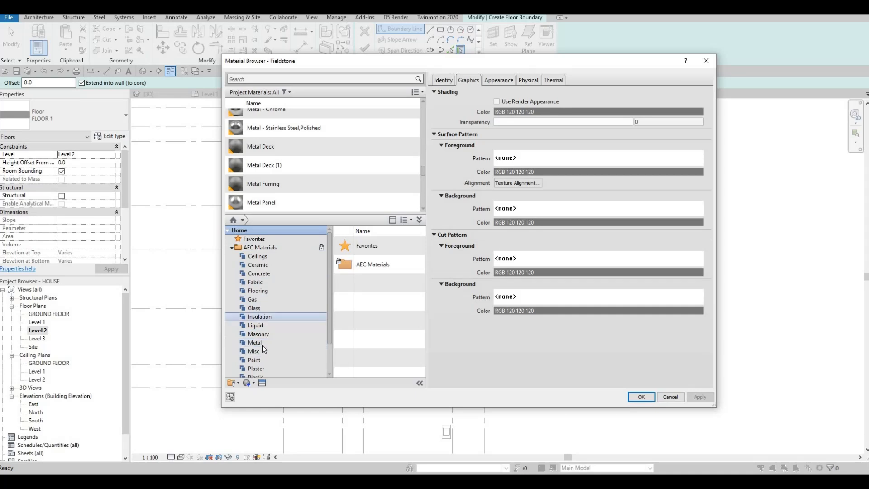
scroll(257, 362, "down", 2)
left_click(263, 367)
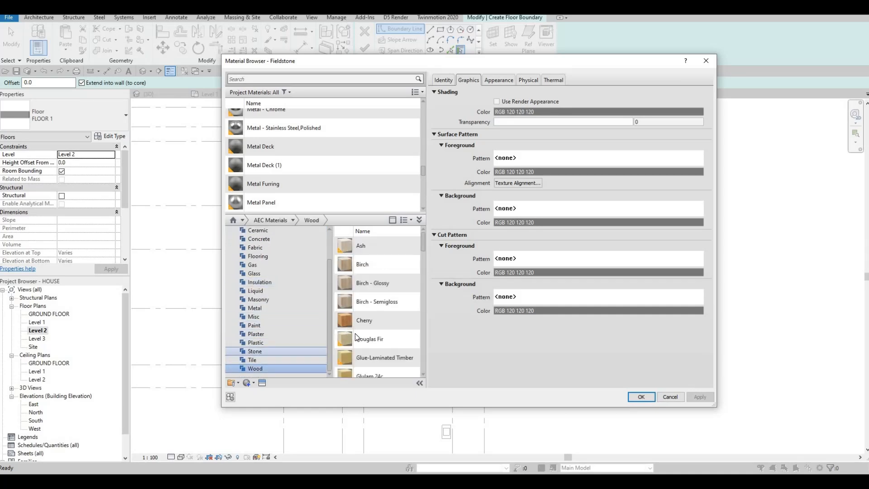
scroll(358, 328, "down", 5)
scroll(397, 326, "up", 5)
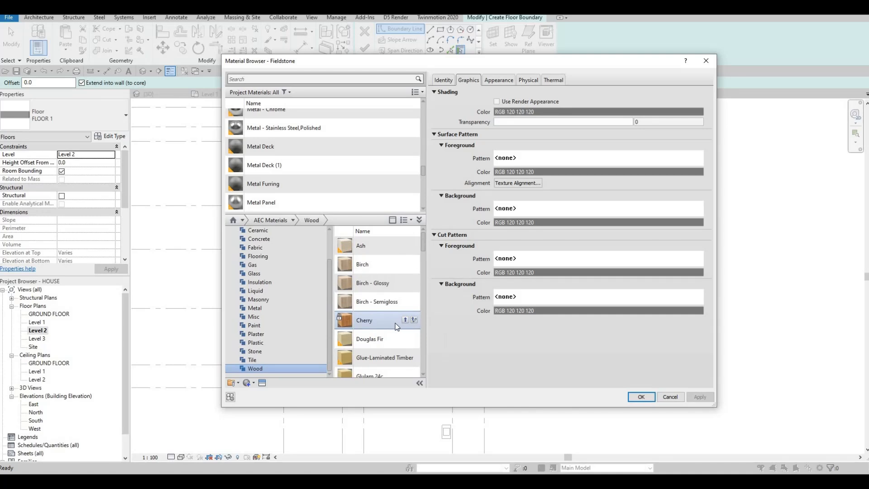
scroll(412, 294, "down", 5)
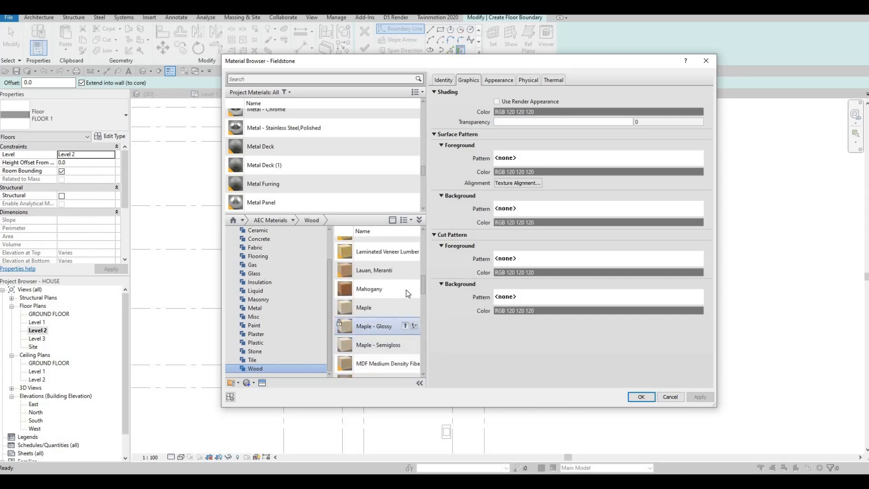
Assign Mahogany to the 200.0 structure layer and apply the FLOOR 2 type.
left_click(639, 397)
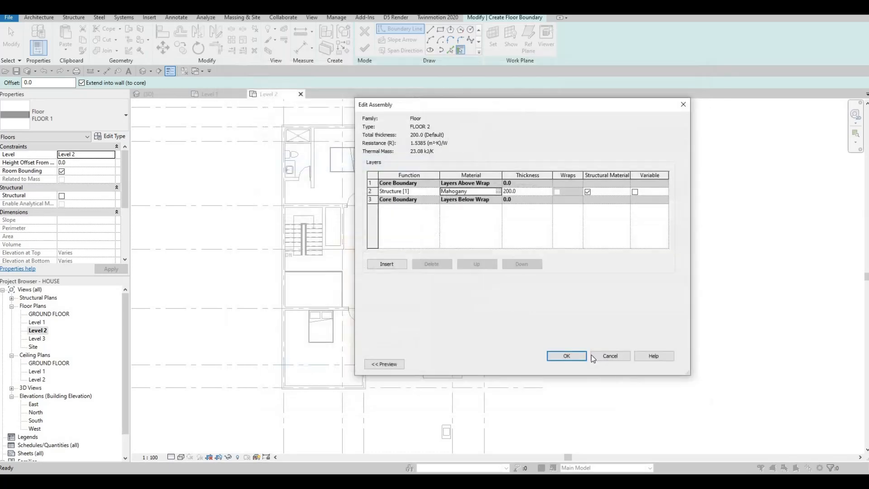
left_click(567, 355)
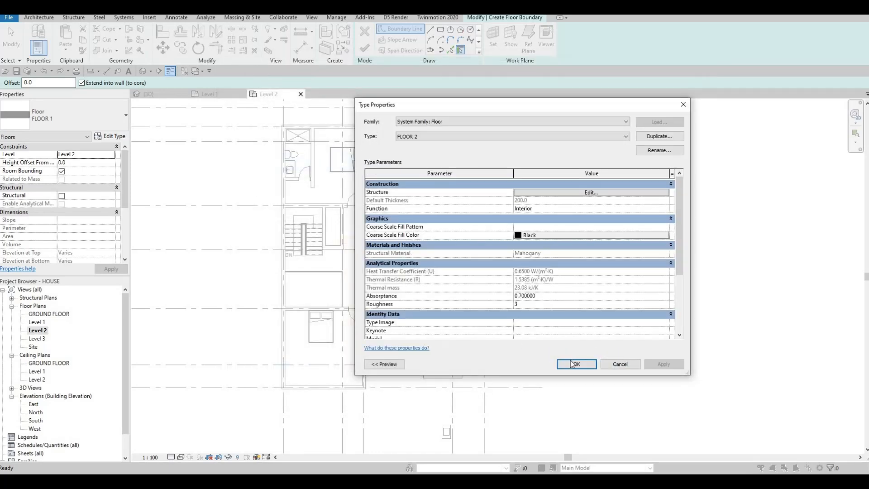
key("Return")
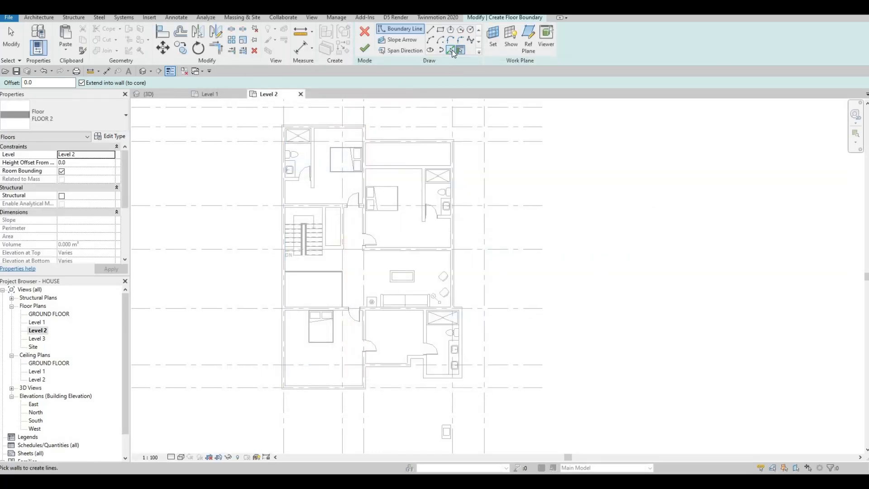
Switch to Pick Walls and trace boundary lines along the bedroom's right and top walls.
left_click(451, 50)
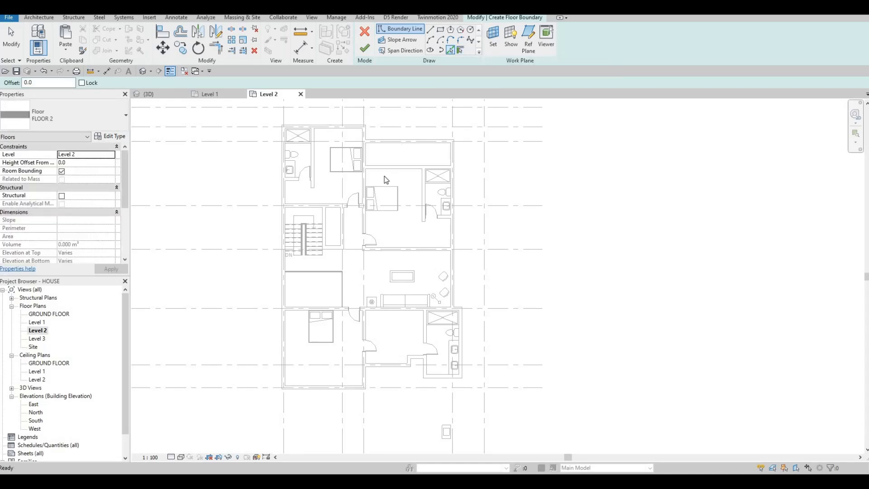
scroll(341, 183, "up", 3)
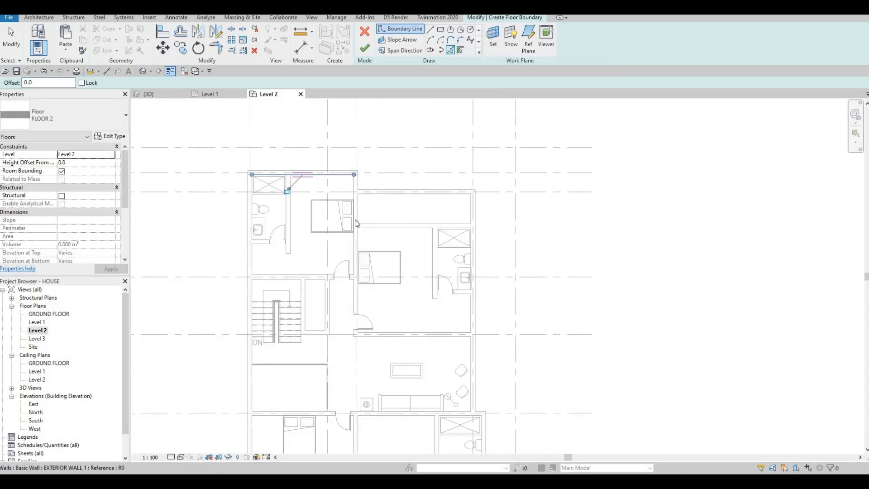
left_click(356, 223)
scroll(356, 212, "up", 2)
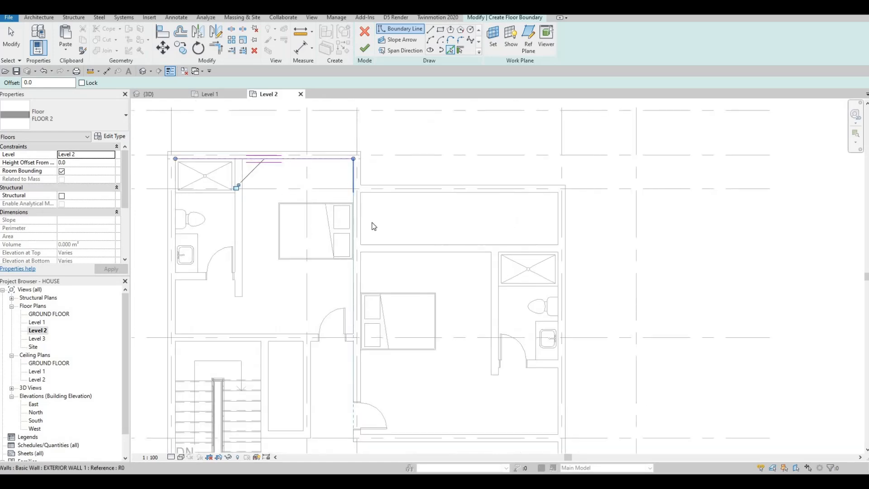
left_click(392, 252)
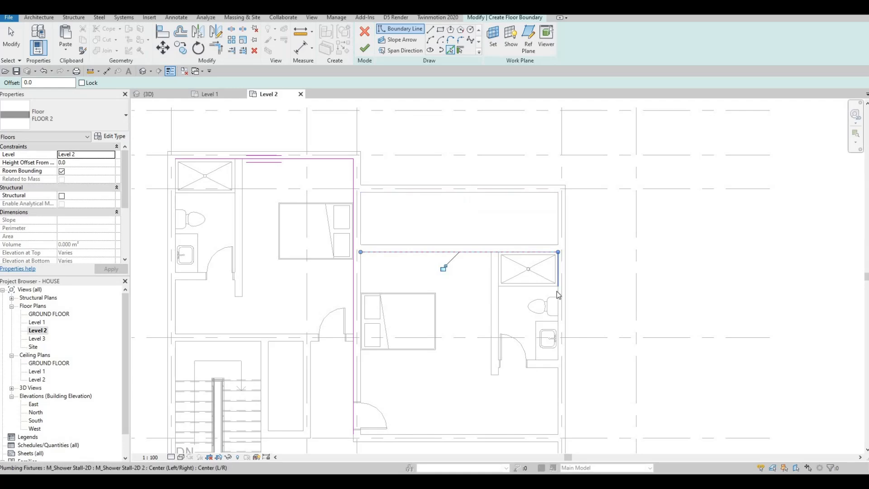
scroll(558, 295, "up", 3)
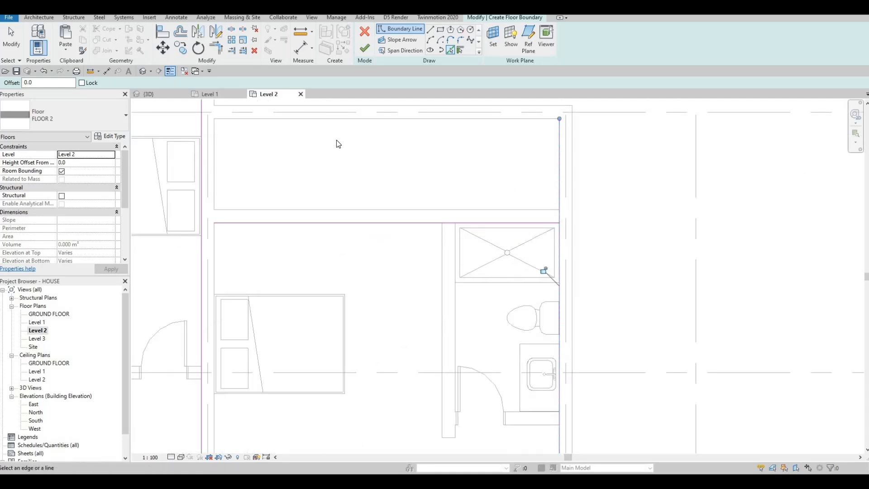
scroll(337, 142, "down", 3)
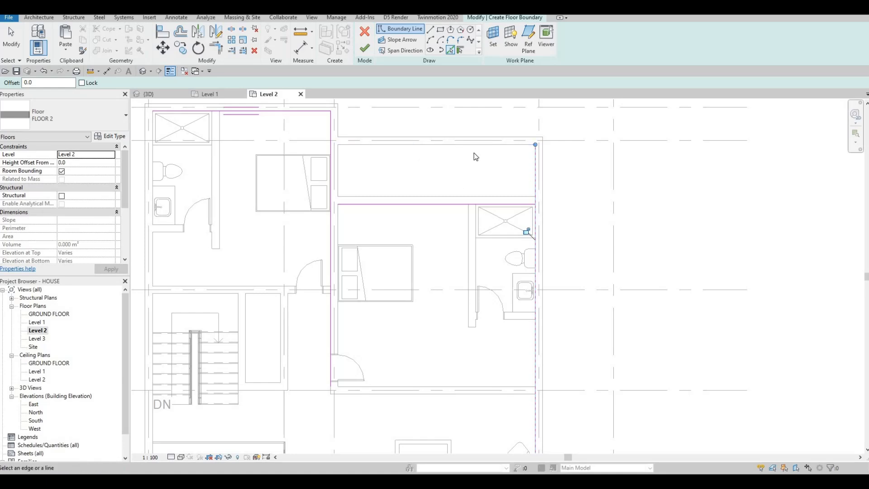
scroll(475, 157, "down", 3)
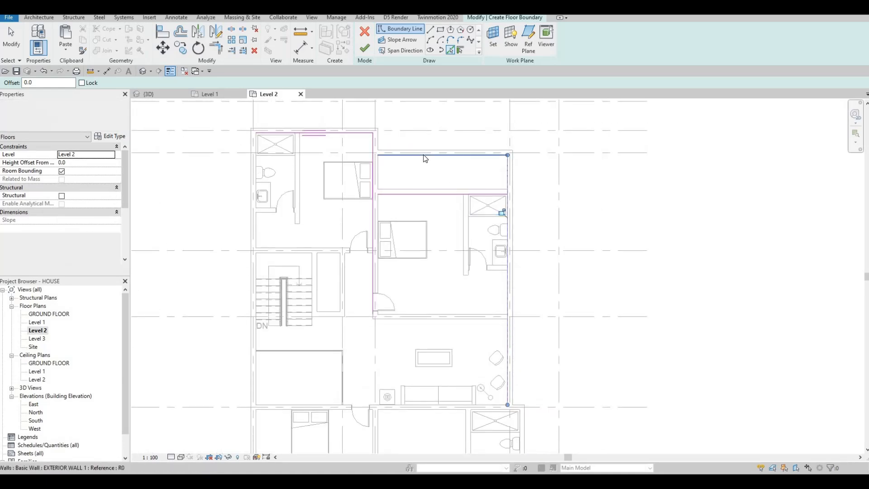
scroll(424, 155, "up", 2)
Trace boundary lines along the upper rooms' top wall and the right exterior wall.
middle_click_drag(505, 269, 496, 202)
scroll(495, 202, "down", 3)
middle_click_drag(538, 343, 538, 297)
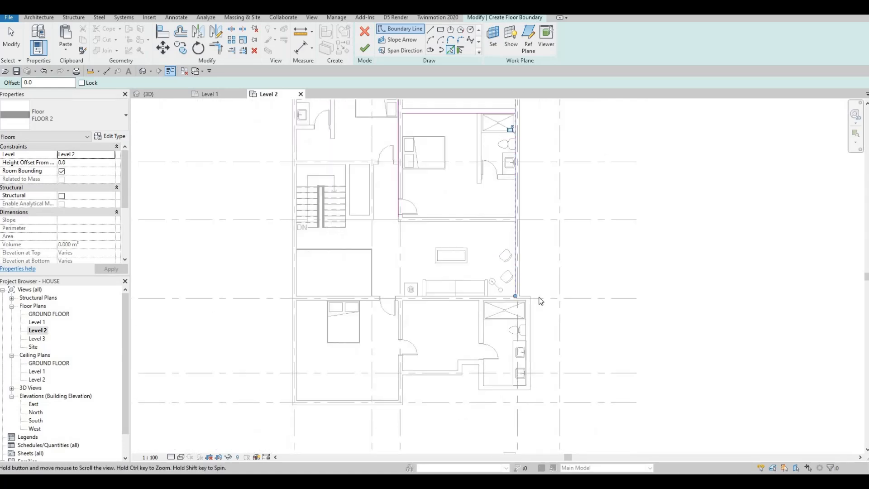
scroll(538, 302, "up", 1)
scroll(525, 307, "up", 3)
left_click(534, 321)
left_click(534, 312)
scroll(526, 285, "down", 2)
Trace boundary lines along the bathroom, corridor, lower room's bottom and left walls.
middle_click_drag(523, 306, 525, 290)
scroll(524, 291, "down", 4)
scroll(514, 343, "up", 1)
middle_click_drag(501, 364, 513, 346)
scroll(513, 345, "up", 1)
left_click(497, 330)
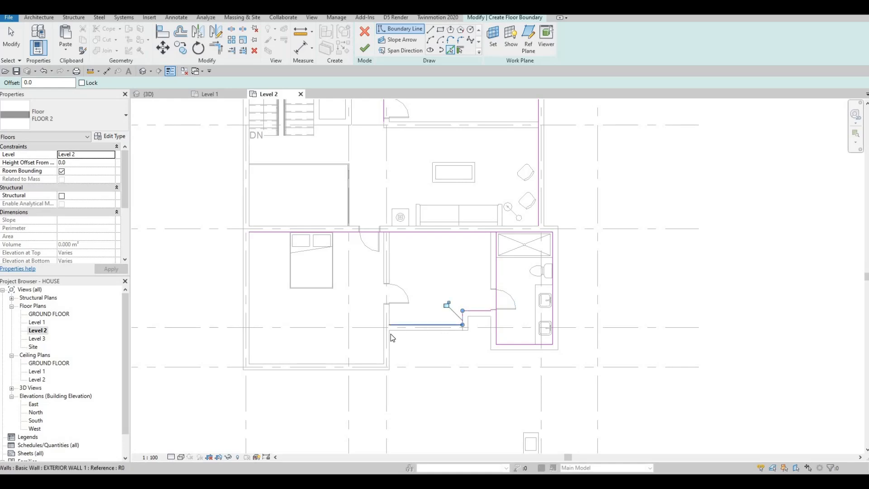
left_click(382, 347)
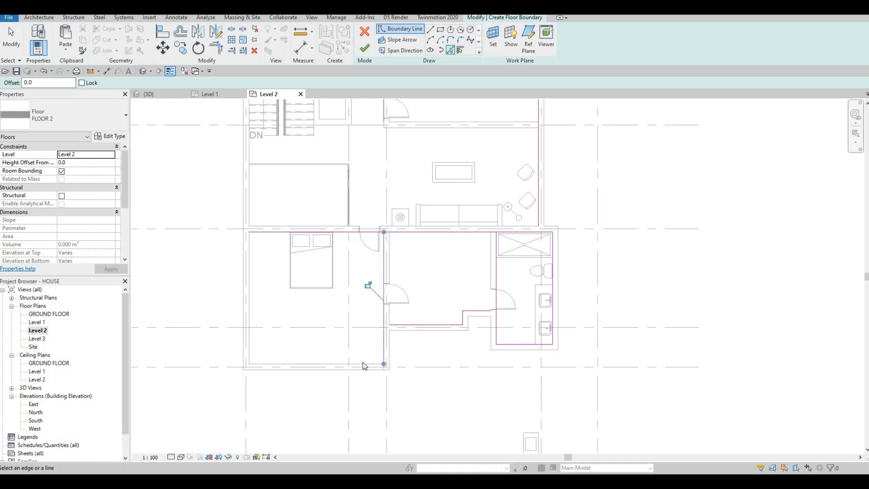
left_click(256, 326)
left_click(251, 315)
scroll(275, 149, "down", 2)
middle_click_drag(277, 113, 267, 156)
scroll(345, 192, "up", 3)
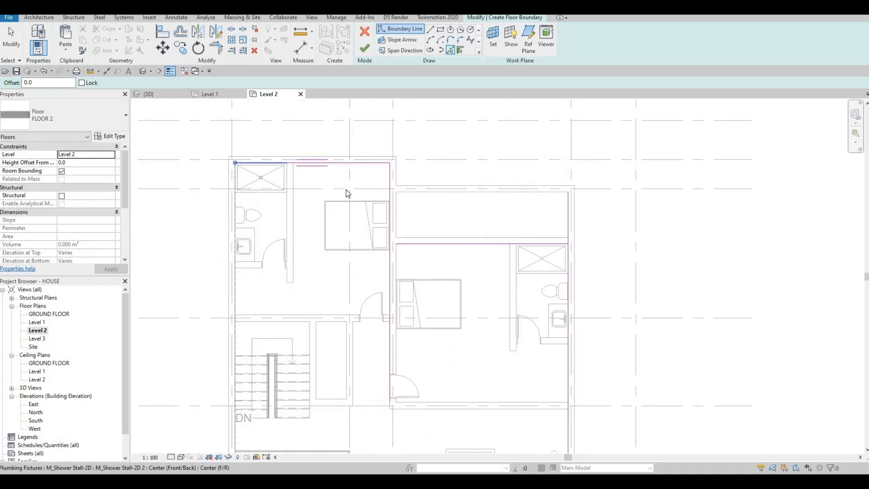
key("Escape")
key("Escape")
key("t")
key("r")
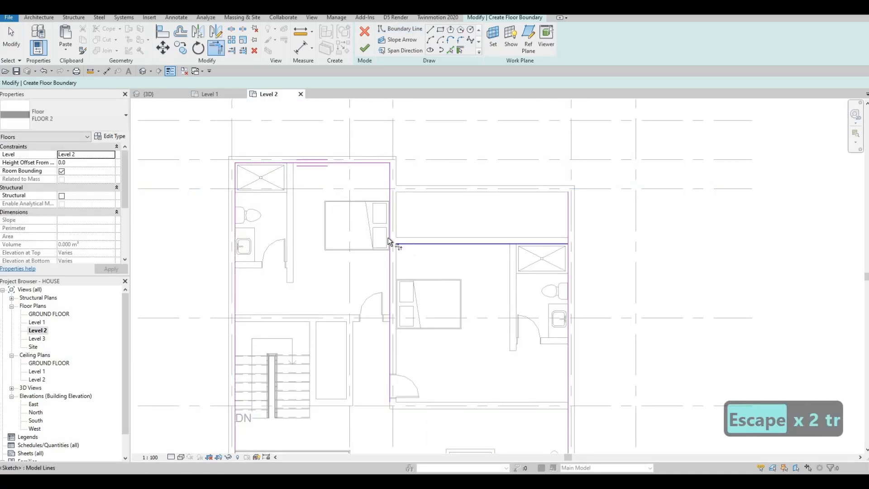
Trim the bathroom's vertical and horizontal boundary lines into a corner and dismiss the join error.
left_click(560, 244)
left_click(568, 252)
scroll(472, 297, "up", 5)
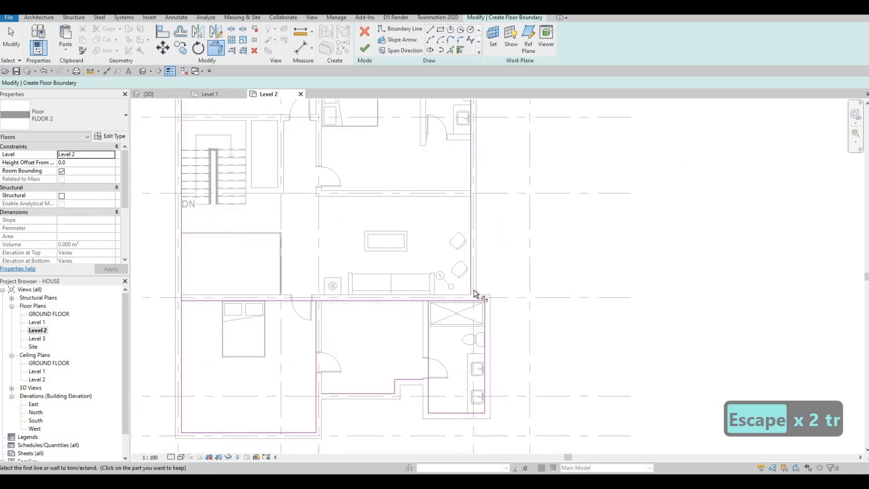
left_click(492, 308)
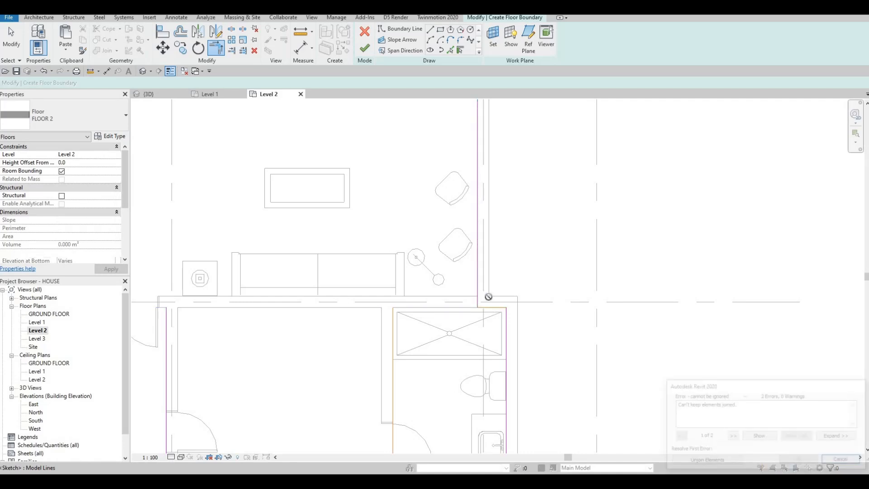
scroll(500, 312, "up", 1)
middle_click_drag(542, 242, 547, 191)
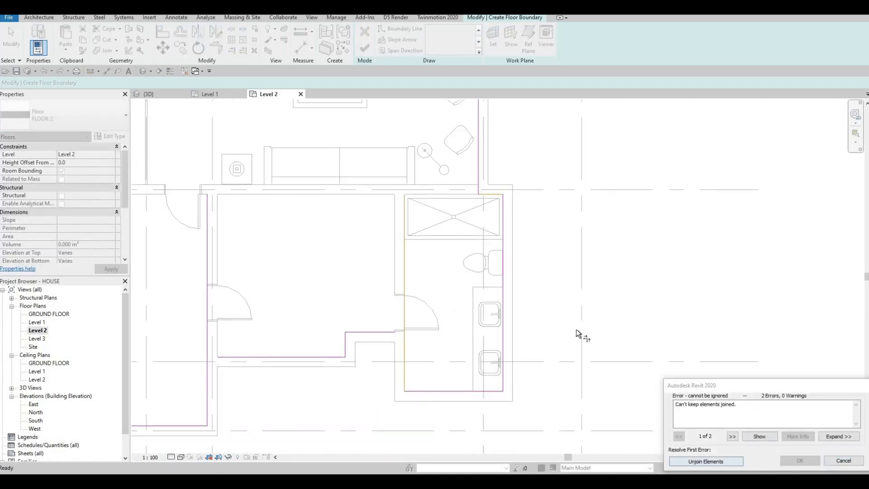
key("Escape")
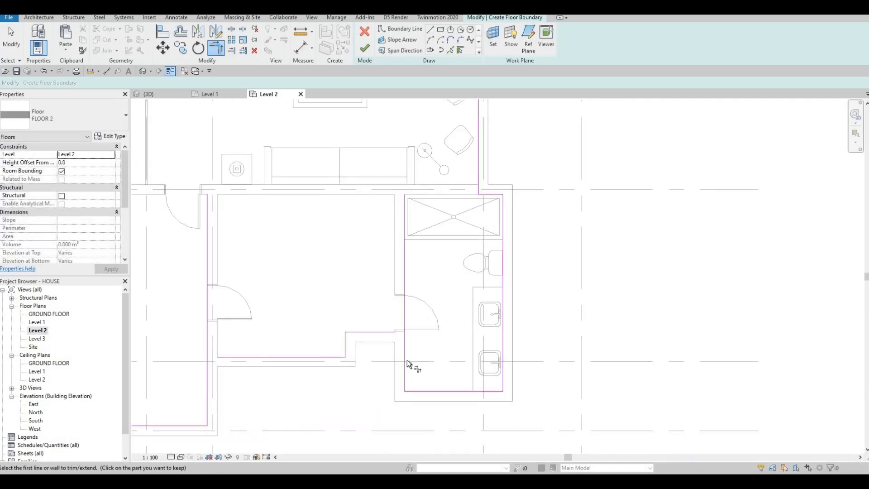
Trim the bathroom's vertical boundary to meet the corridor's horizontal edge in a corner.
left_click(406, 360)
left_click(357, 333)
left_click(263, 356)
middle_click_drag(297, 297, 471, 264)
scroll(471, 264, "down", 2)
middle_click_drag(349, 243, 337, 318)
scroll(337, 318, "down", 1)
middle_click_drag(356, 217, 340, 326)
scroll(340, 325, "down", 1)
middle_click_drag(304, 304, 286, 250)
scroll(286, 252, "up", 3)
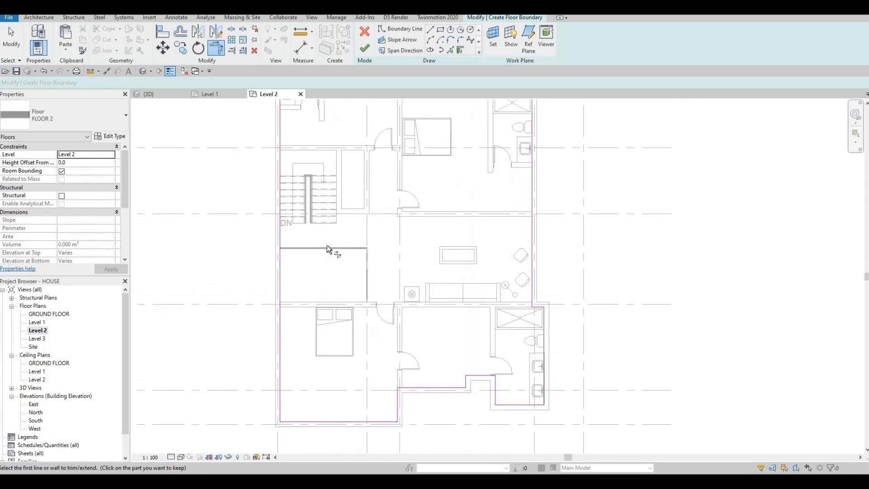
left_click(430, 31)
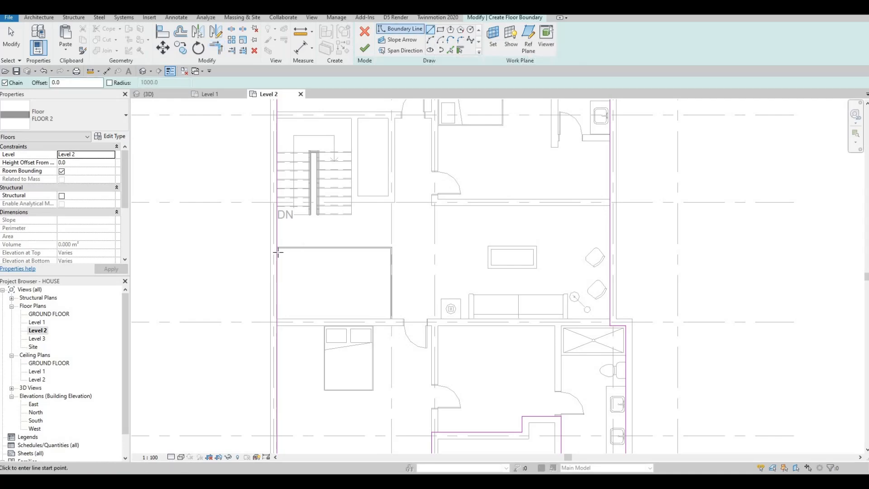
Draw boundary lines along the small room's top and right walls.
left_click(278, 252)
scroll(277, 250, "up", 3)
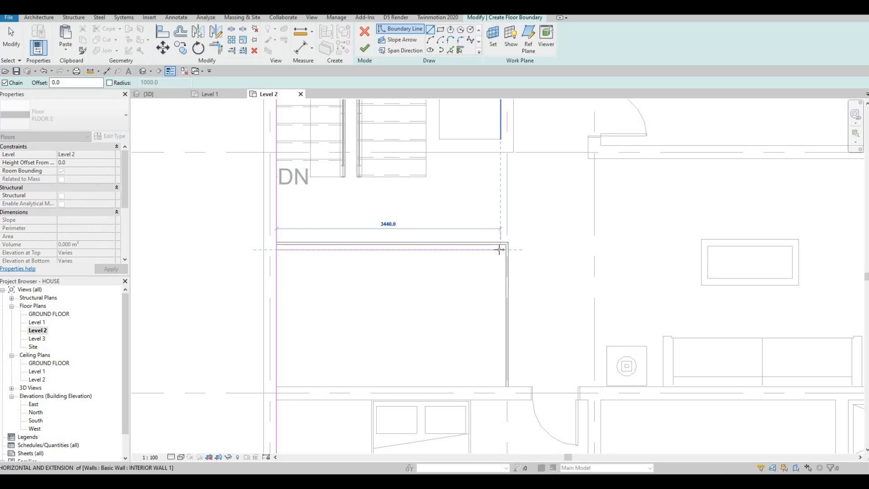
left_click(501, 250)
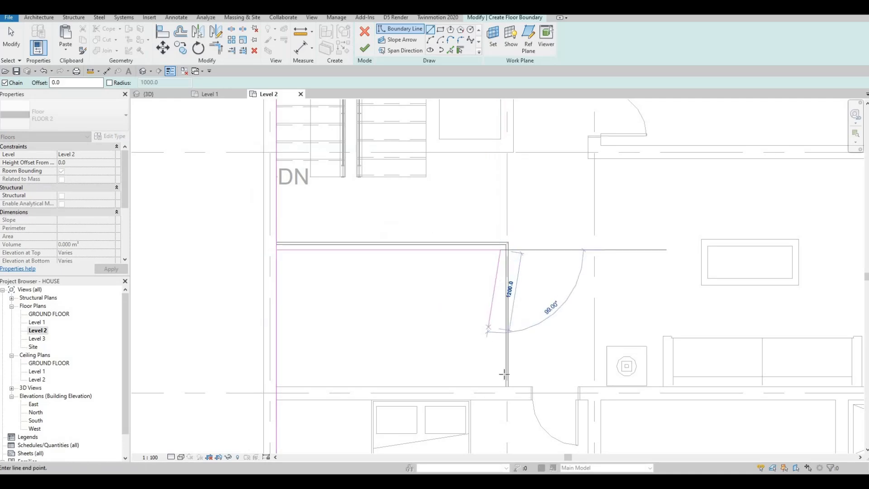
left_click(500, 386)
key("Escape")
key("Escape")
middle_click_drag(344, 254, 368, 223)
scroll(349, 248, "down", 1)
key("Escape")
key("Escape")
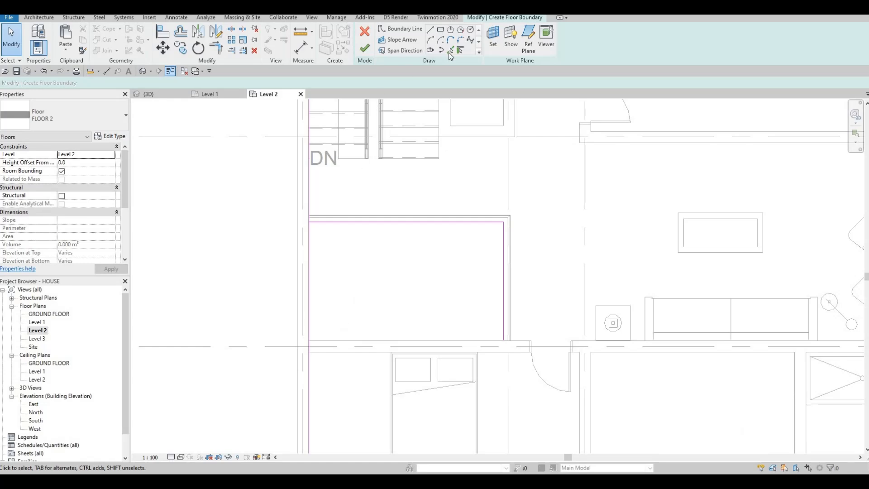
Add the adjacent wall edge as a boundary line using Pick Lines (PL).
key("p")
key("l")
left_click(367, 355)
key("Escape")
key("Escape")
key("Escape")
Trim the room's right boundary edge to meet the bottom edge in a corner.
key("t")
key("r")
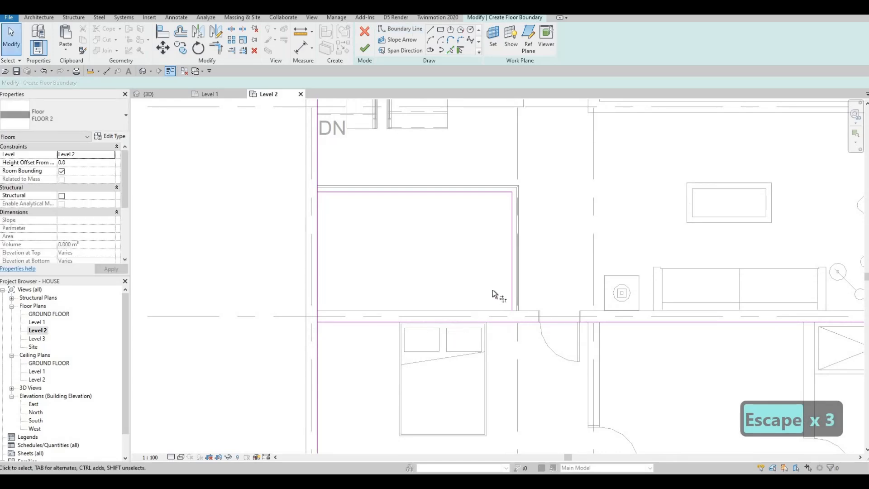
left_click(509, 298)
left_click(498, 324)
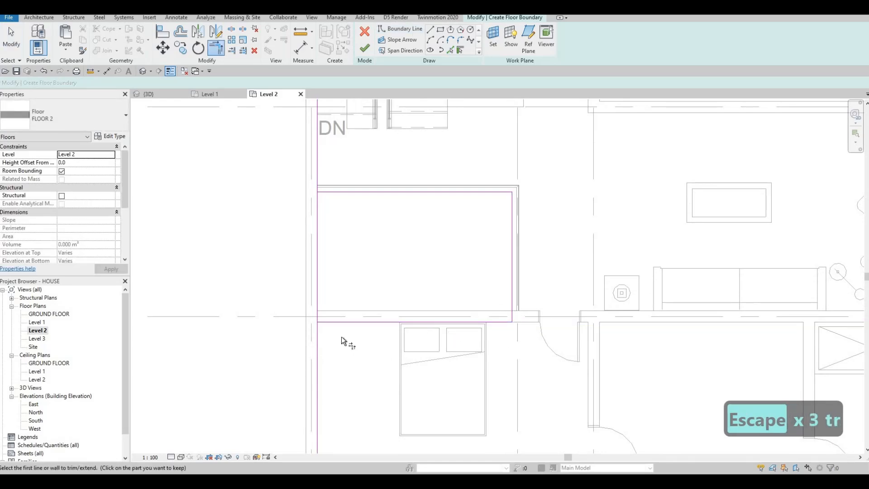
key("s")
key("l")
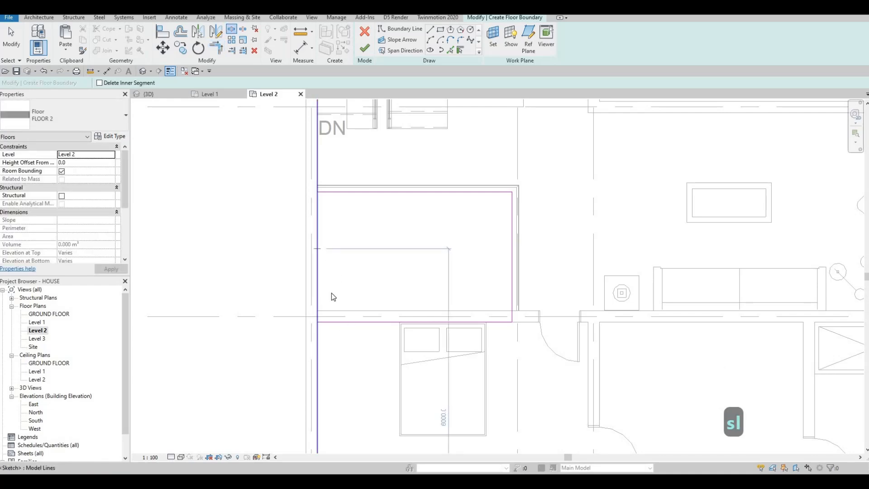
key("Escape")
key("Escape")
Trim the room's left boundary edge to meet the horizontal edge in a corner.
key("t")
key("r")
left_click(330, 322)
left_click(317, 337)
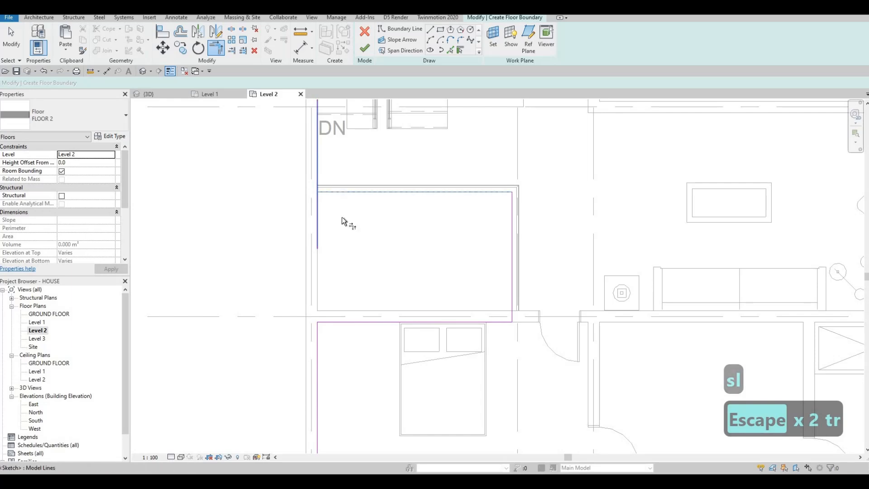
scroll(397, 288, "down", 3)
key("Escape")
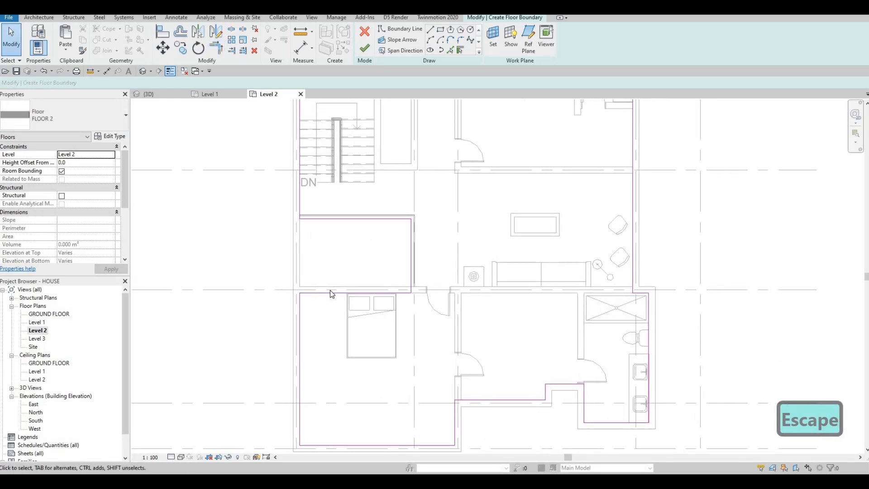
Select the boundary line along the bedroom wall and try moving it, then cancel.
scroll(330, 290, "up", 3)
scroll(323, 283, "up", 1)
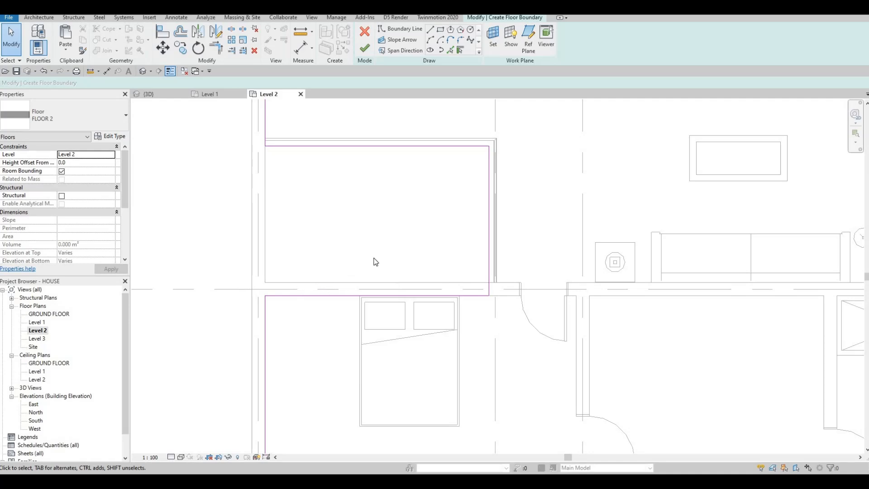
scroll(333, 287, "down", 4)
middle_click_drag(333, 287, 335, 316)
scroll(335, 316, "down", 1)
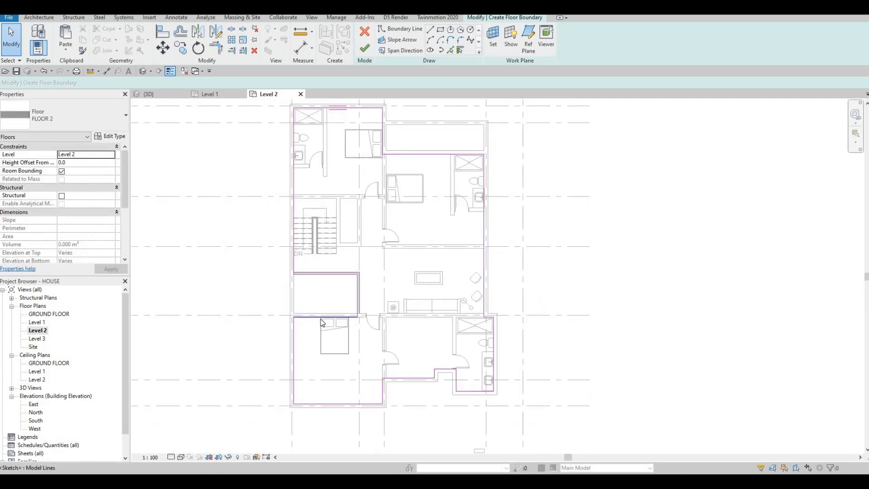
scroll(320, 318, "up", 5)
scroll(314, 324, "up", 3)
left_click(310, 317)
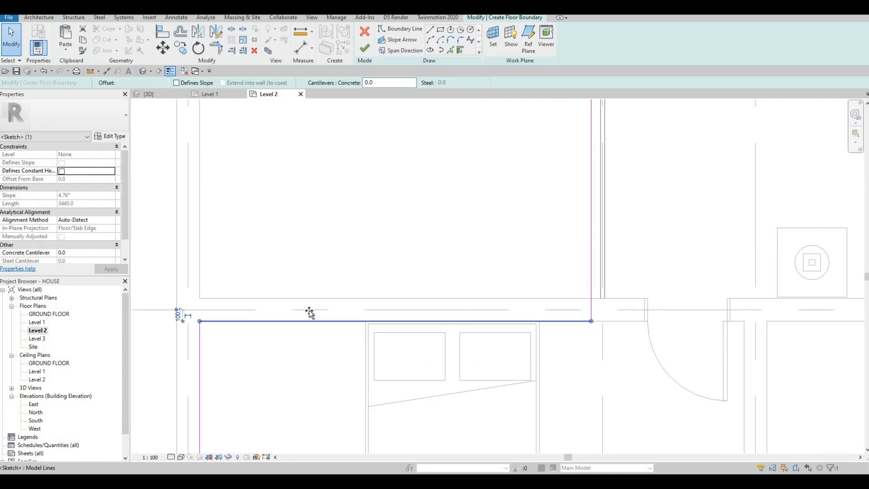
left_click_drag(310, 317, 300, 311)
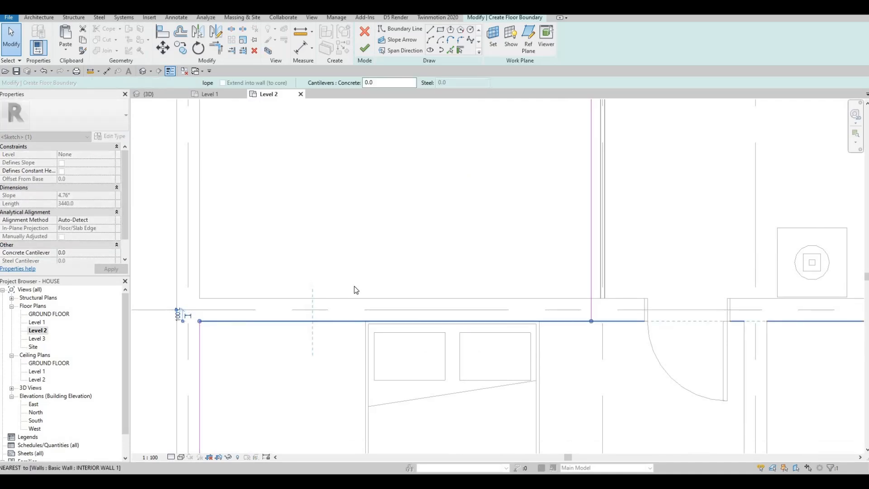
key("Escape")
Pan around the plan to review the upper-left bathroom and the stairwell.
scroll(366, 289, "down", 3)
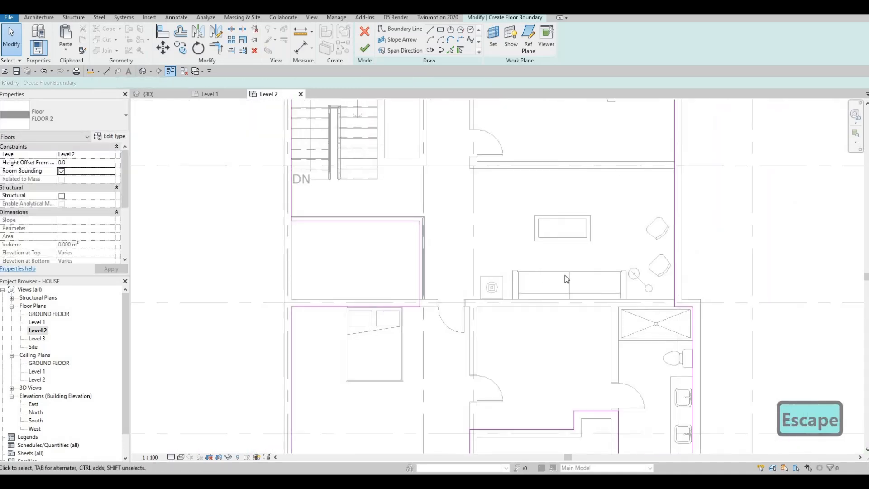
scroll(534, 317, "down", 1)
middle_click_drag(495, 269, 479, 332)
scroll(478, 332, "down", 1)
middle_click_drag(457, 176, 455, 196)
scroll(401, 187, "up", 1)
middle_click_drag(432, 239, 322, 242)
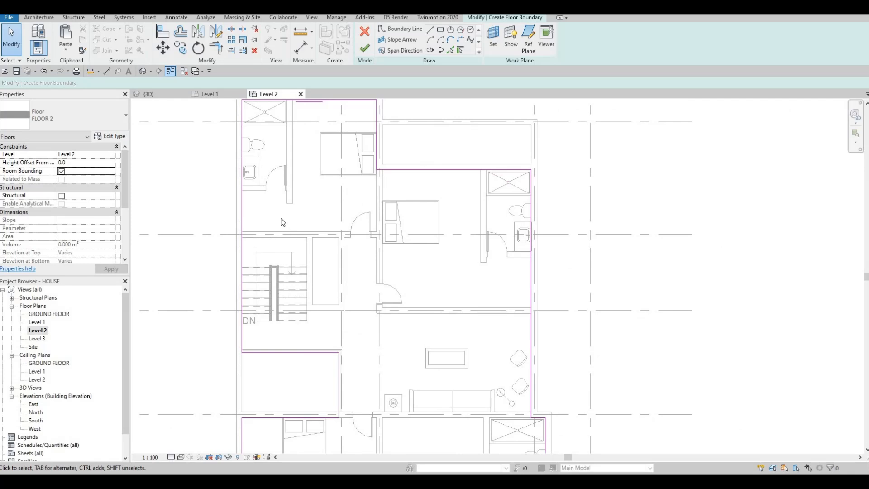
middle_click_drag(281, 219, 309, 187)
scroll(279, 247, "up", 1)
key("Escape")
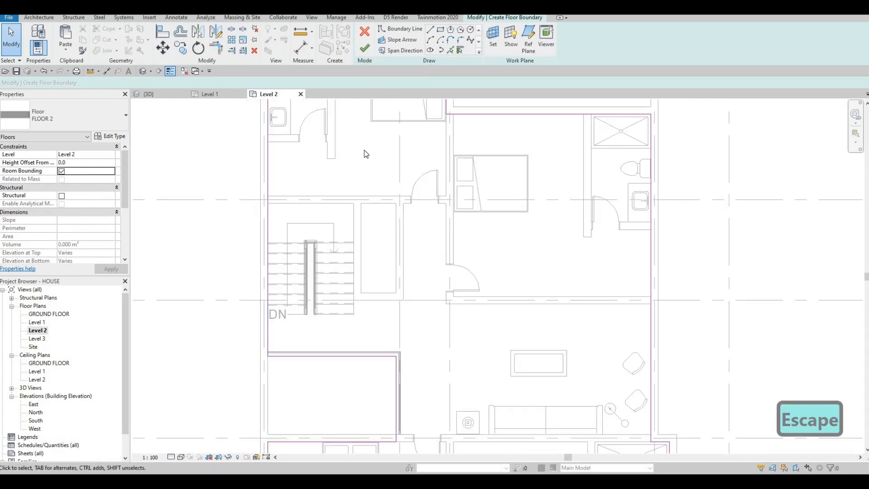
Try adding the wall edge above the stairs as a floor boundary line.
left_click(296, 202)
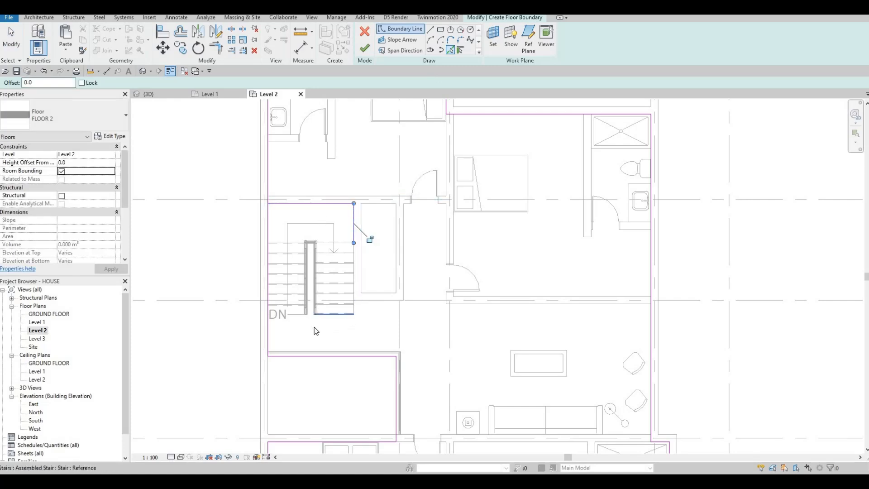
key("Escape")
key("Escape")
key("Escape")
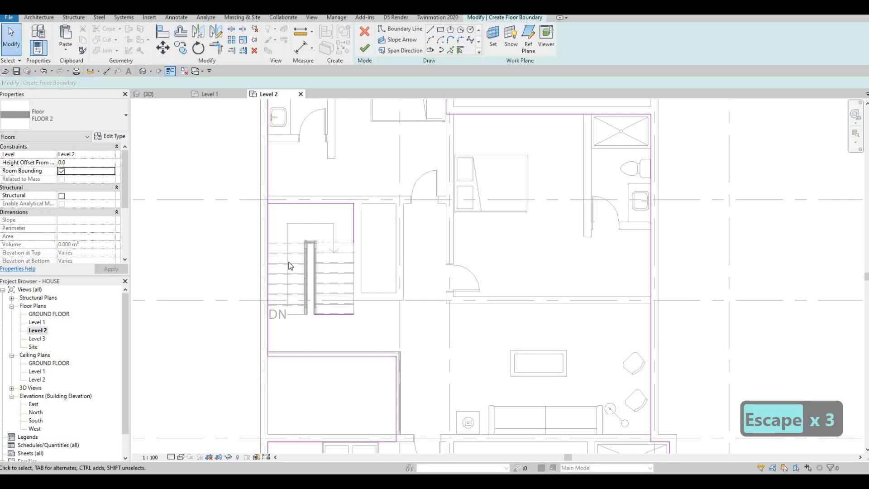
key("s")
key("l")
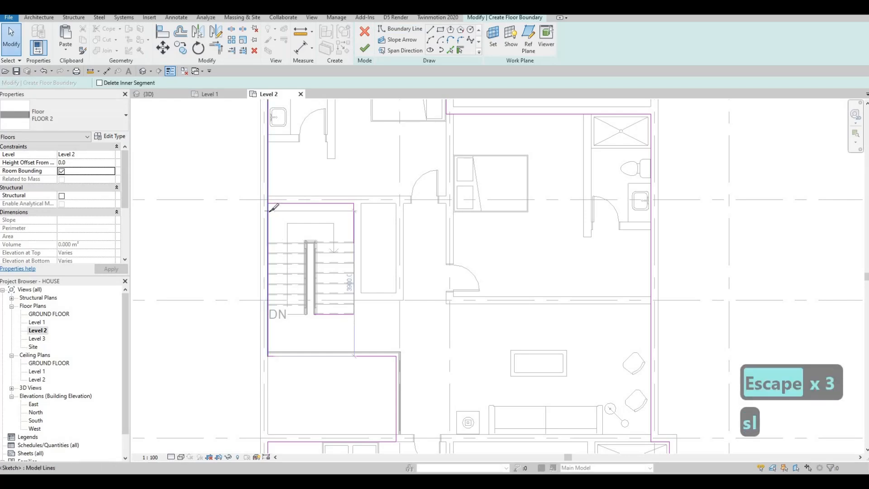
key("Escape")
key("Escape")
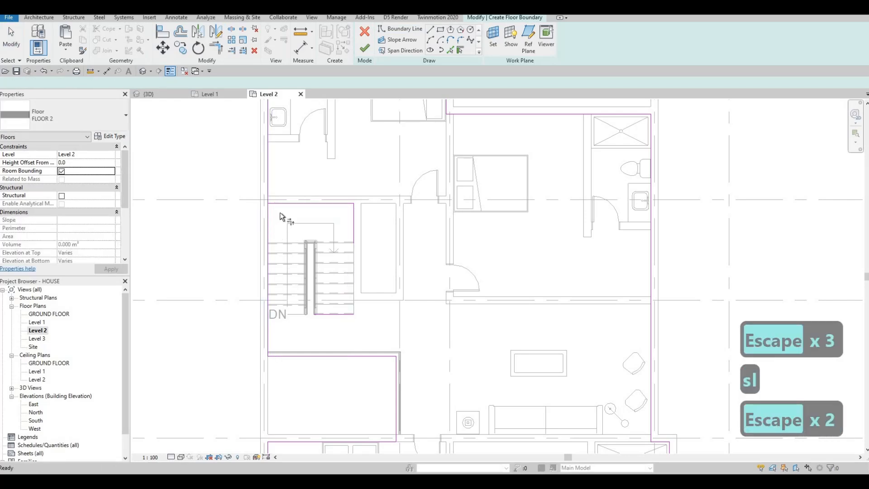
Trim the stair's top, right and bottom boundary lines into closed corners with TR.
key("t")
key("r")
left_click(268, 198)
left_click(322, 204)
left_click(353, 223)
left_click(343, 313)
left_click(335, 315)
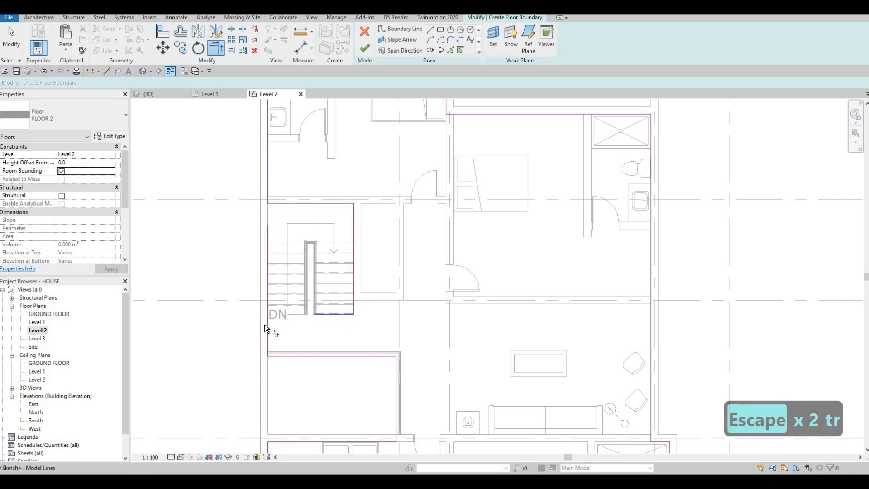
left_click(269, 324)
key("Escape")
key("Escape")
Nudge the stairwell's right boundary line and move the top boundary line up to the wall.
scroll(309, 248, "down", 2)
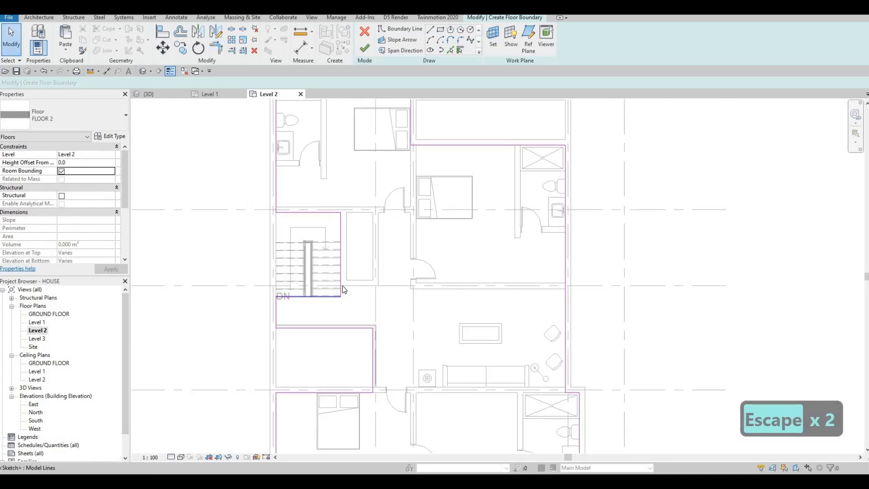
scroll(338, 224, "up", 2)
key("Escape")
left_click(336, 222)
scroll(344, 220, "up", 2)
left_click_drag(337, 222, 336, 225)
key("Escape")
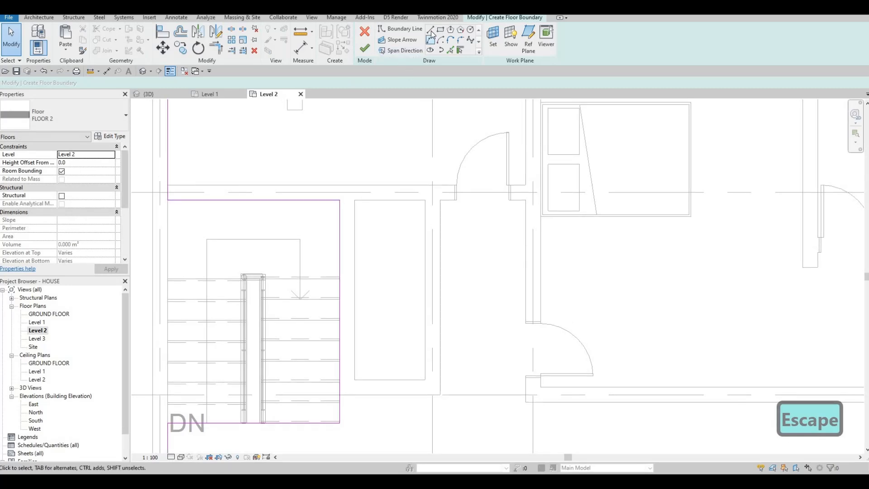
left_click(276, 200)
left_click_drag(273, 190, 272, 197)
key("Escape")
key("Escape")
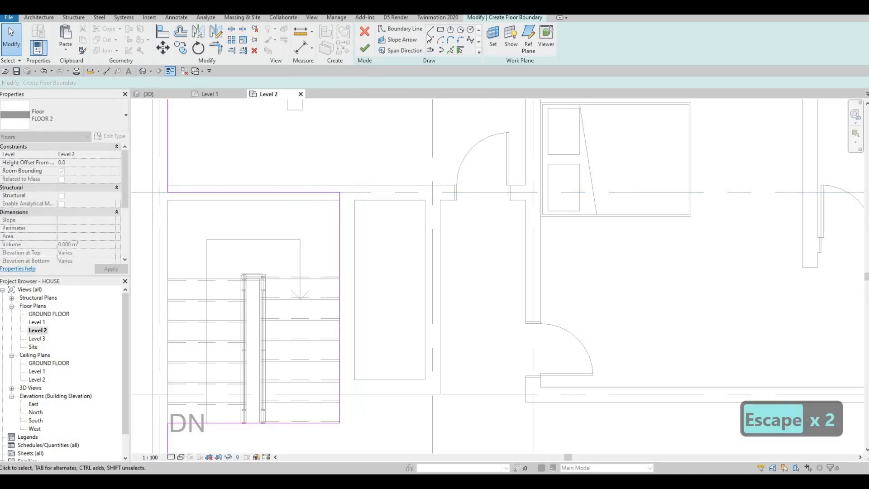
scroll(349, 406, "up", 2)
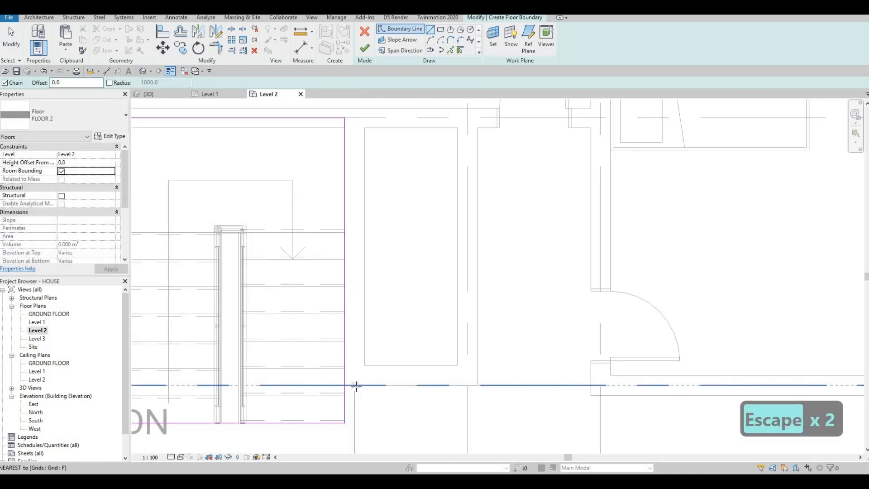
Join the top boundary line and the vertical stairwell line into a corner with TR.
left_click(357, 385)
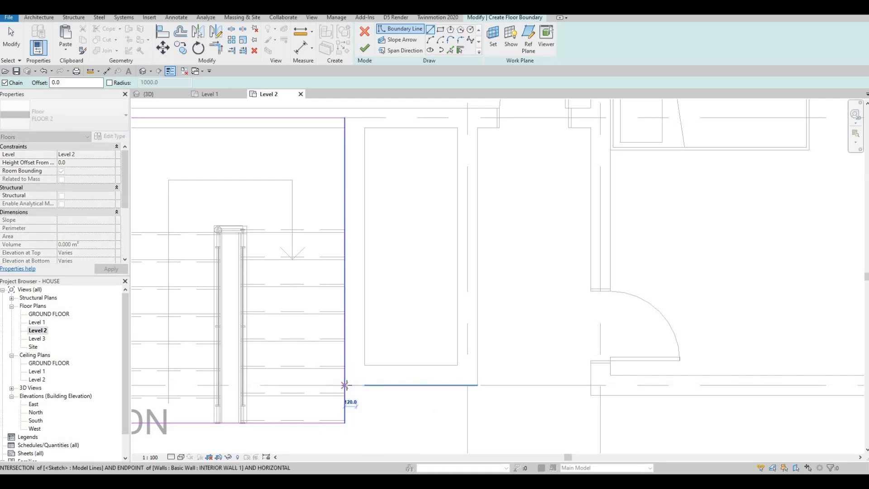
key("Escape")
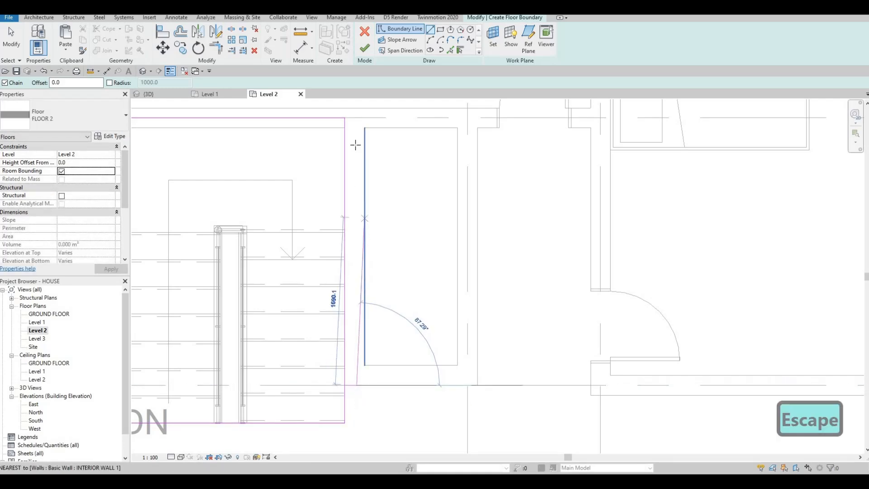
key("Escape")
key("Escape")
key("Escape")
key("t")
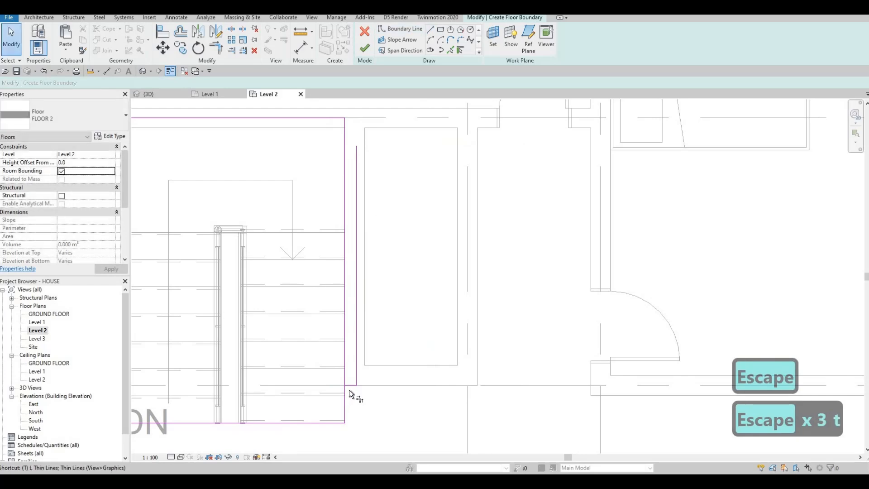
key("r")
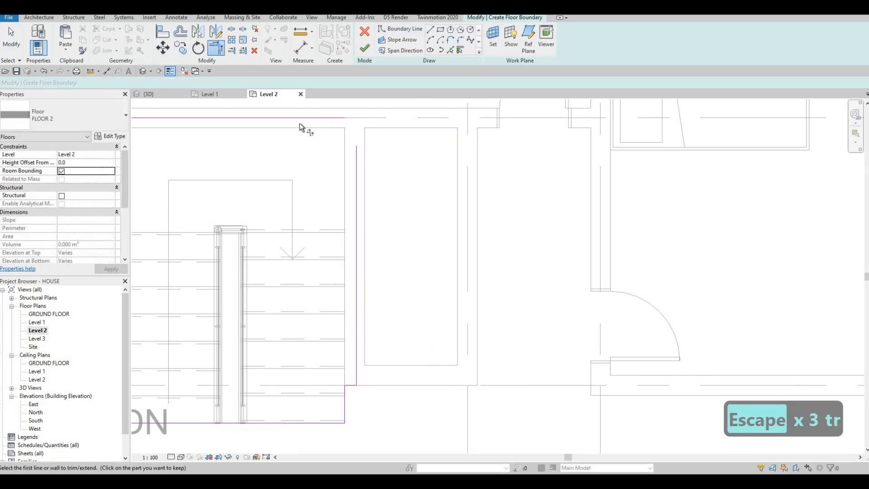
left_click(303, 117)
left_click(356, 171)
key("Escape")
key("Escape")
Check the vertical boundary lines beside the stair closet by selecting each one.
middle_click_drag(359, 197, 364, 208)
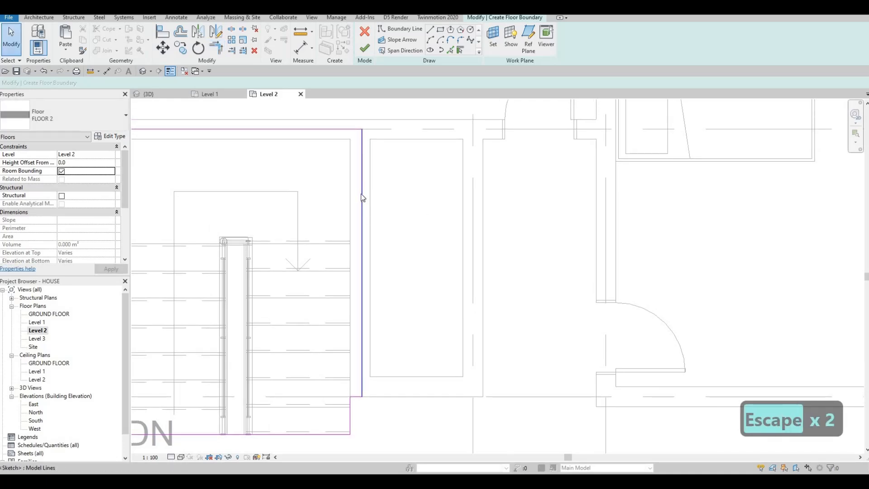
left_click(361, 192)
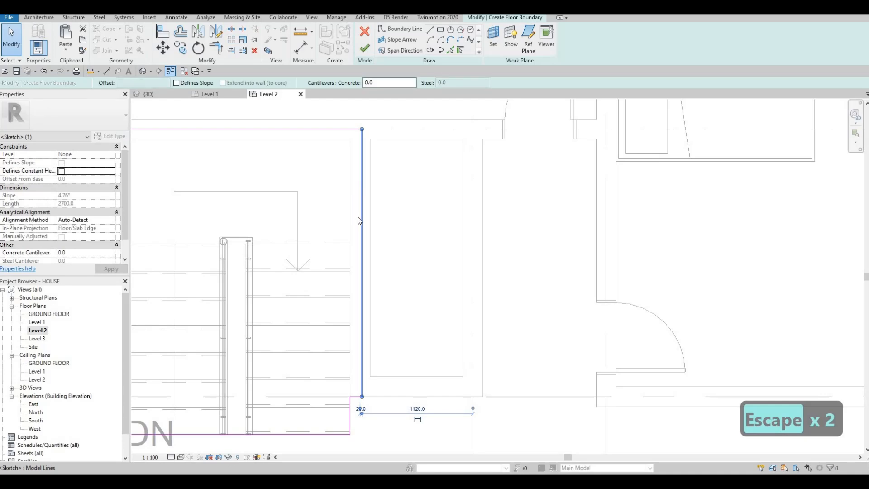
key("Escape")
scroll(360, 213, "down", 2)
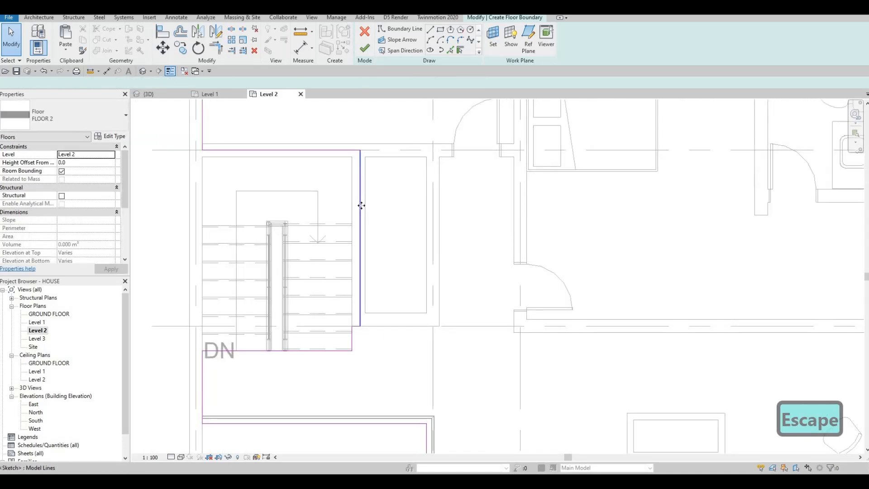
left_click(361, 206)
key("Escape")
scroll(331, 313, "down", 2)
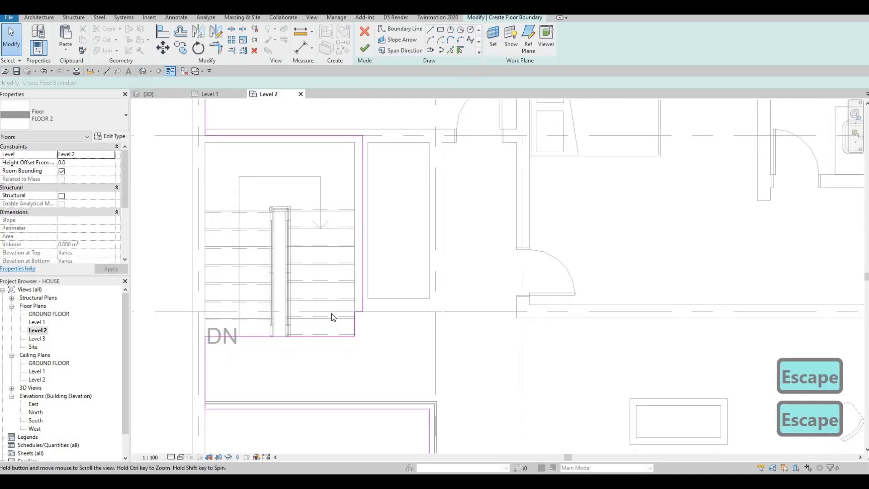
Finish the boundary sketch and create FLOOR 2 without attaching walls.
left_click(365, 48)
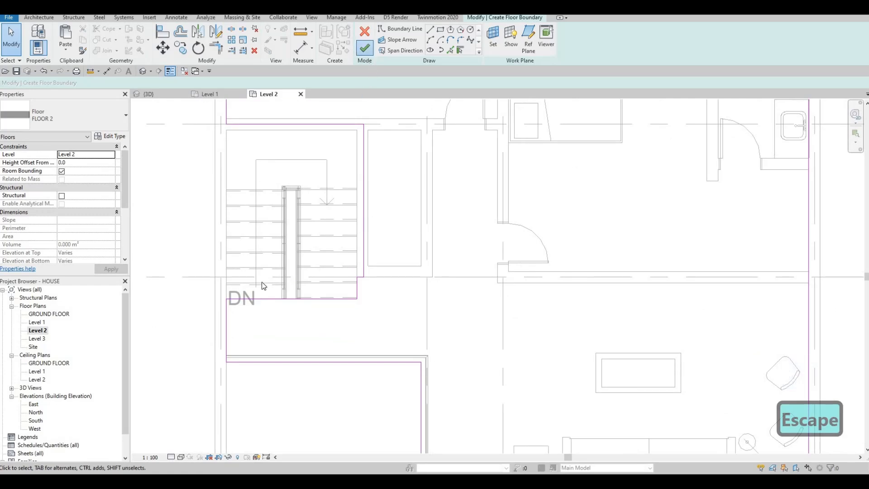
left_click(503, 246)
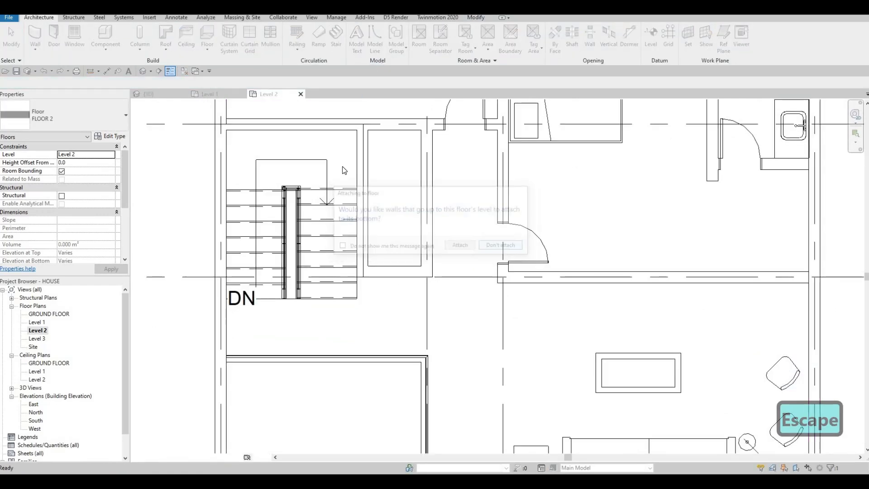
scroll(374, 208, "down", 3)
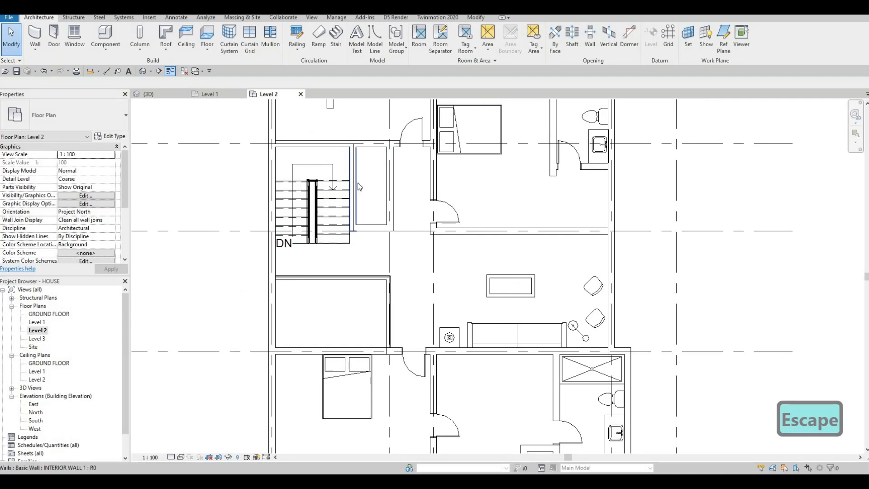
scroll(359, 185, "up", 2)
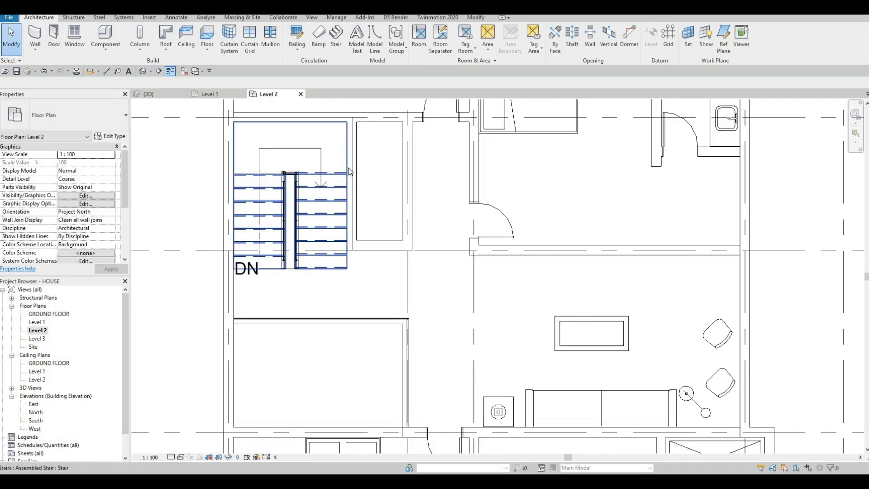
key("Escape")
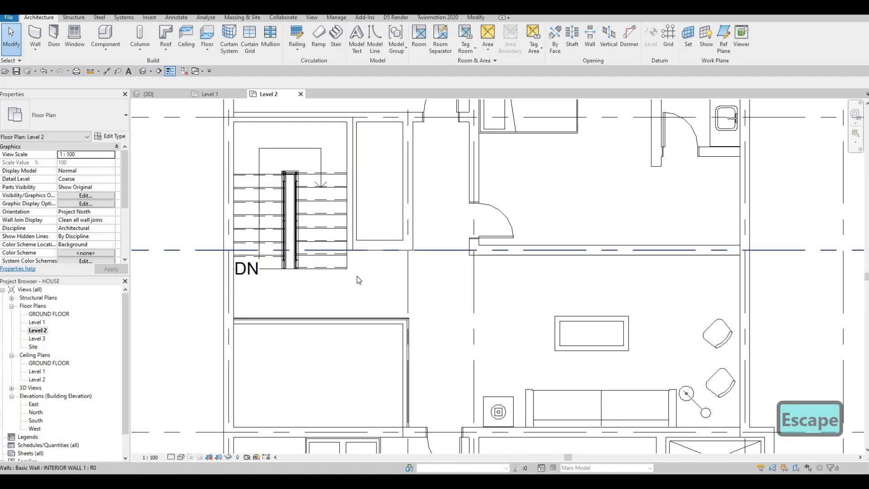
Recenter the plan and select the vertical wall left of the upper-right bump-out.
scroll(306, 248, "down", 2)
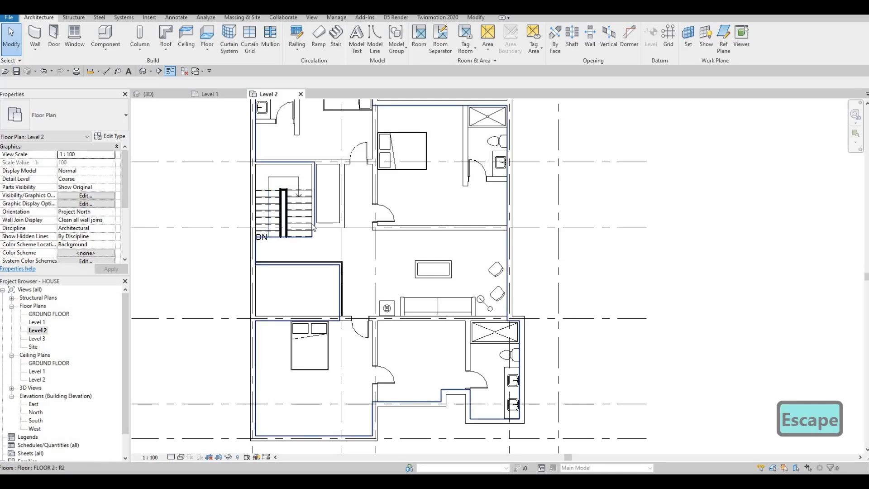
middle_click_drag(321, 243, 293, 267)
scroll(294, 267, "down", 2)
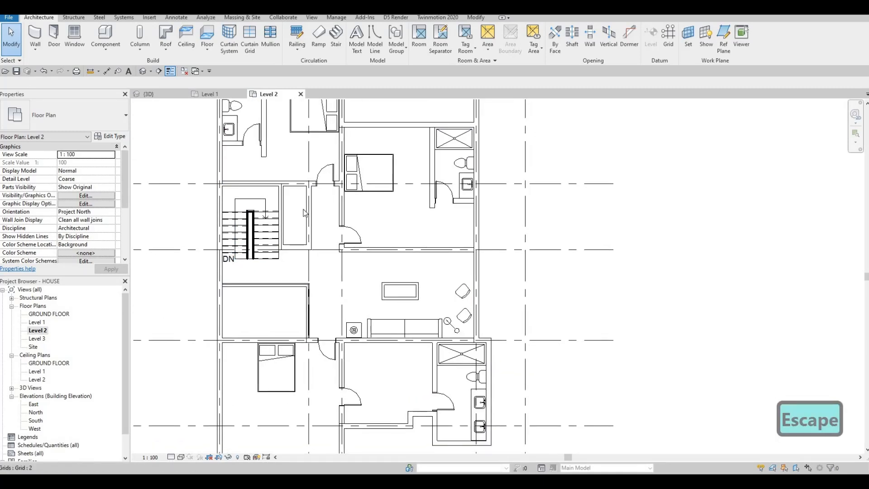
scroll(281, 271, "up", 3)
scroll(300, 271, "down", 3)
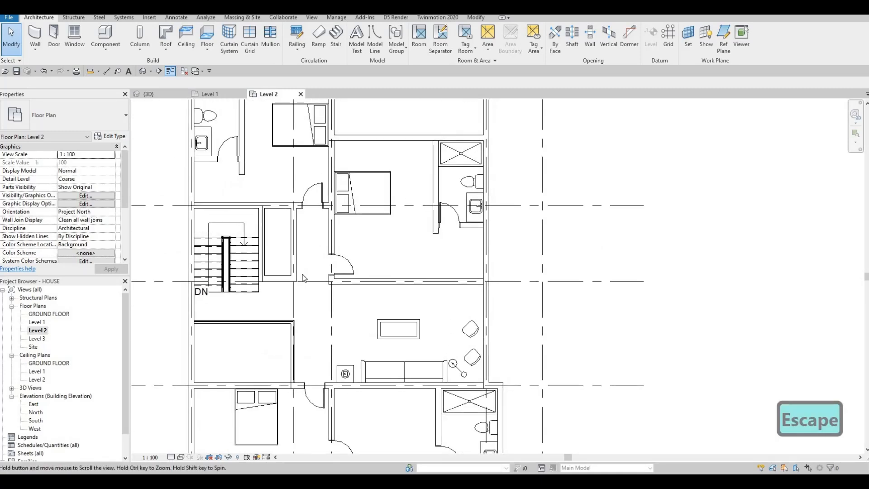
scroll(339, 204, "up", 3)
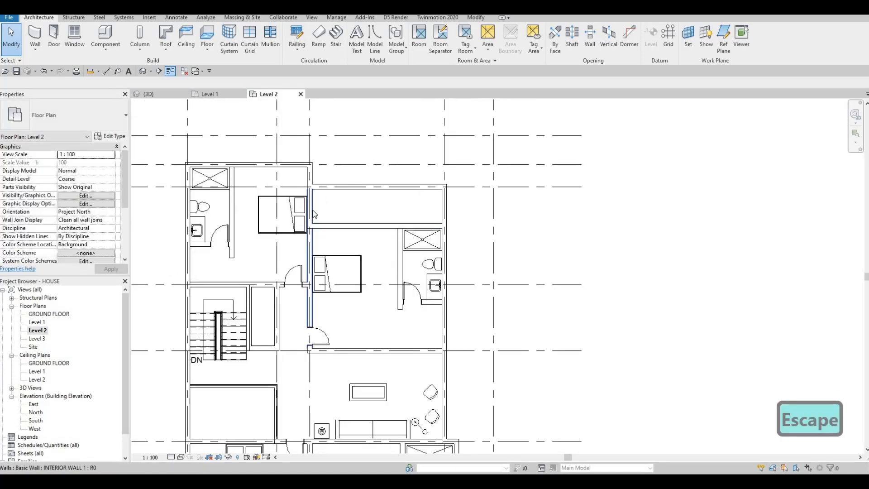
left_click(312, 205)
scroll(312, 204, "up", 2)
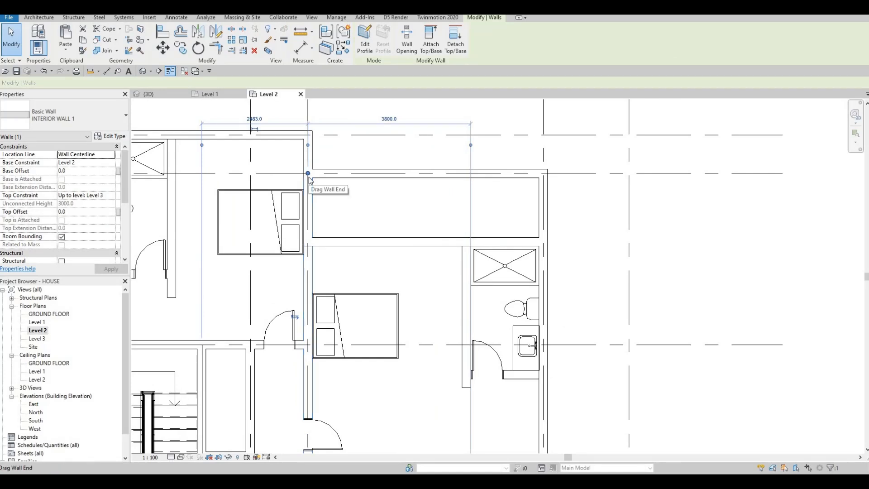
Drag the bump-out's vertical wall ends down to meet the horizontal interior wall.
left_click_drag(308, 222, 307, 238)
key("Escape")
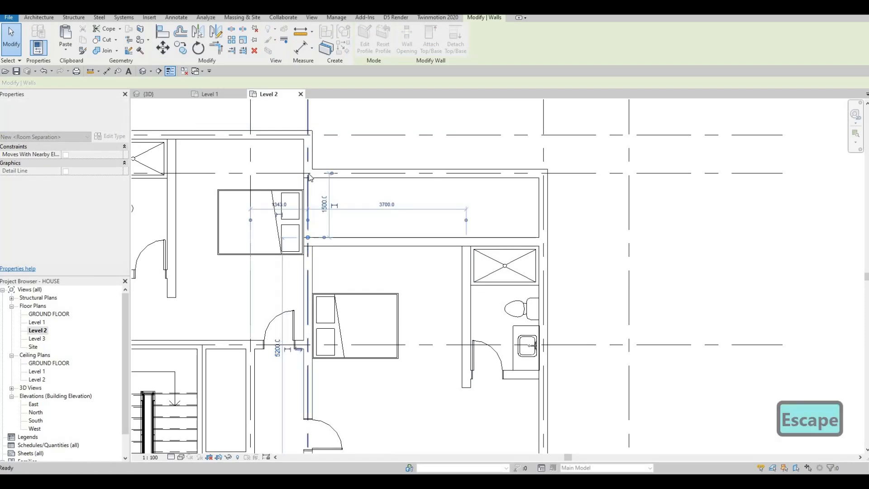
key("Escape")
left_click(307, 174)
left_click_drag(308, 173, 308, 242)
key("Escape")
Change the horizontal interior wall's type to EXTERIOR WALL 1.
left_click(381, 245)
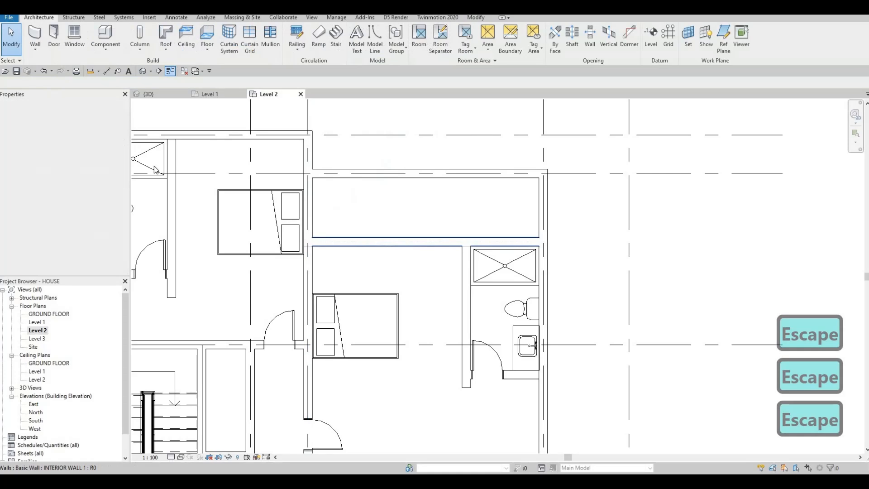
left_click(64, 118)
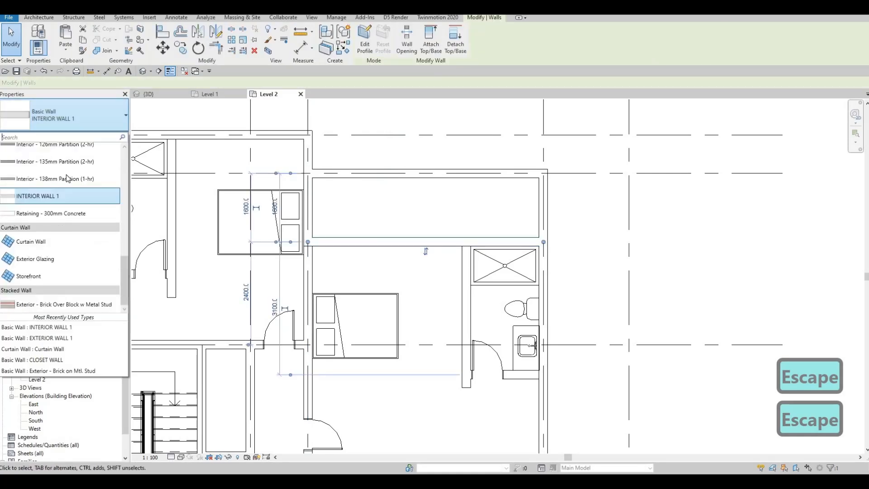
scroll(47, 208, "up", 6)
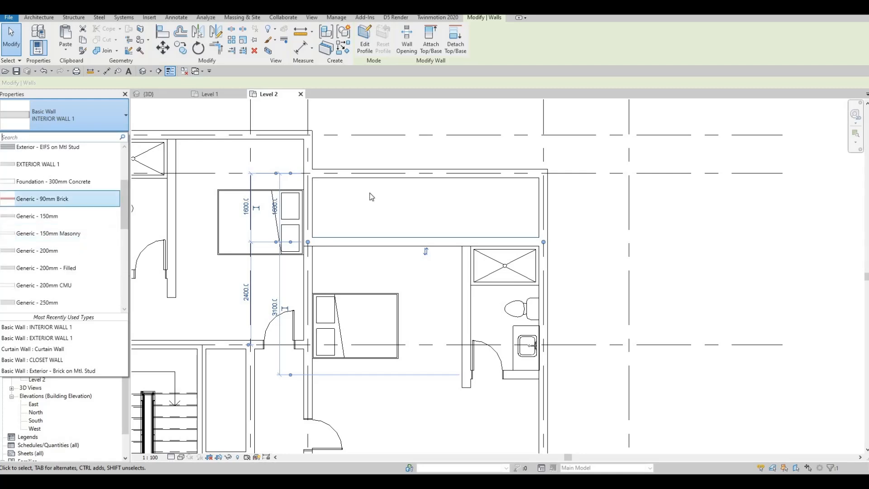
left_click(45, 164)
key("Escape")
key("Escape")
Delete the top horizontal exterior wall above the right bedroom.
left_click(416, 177)
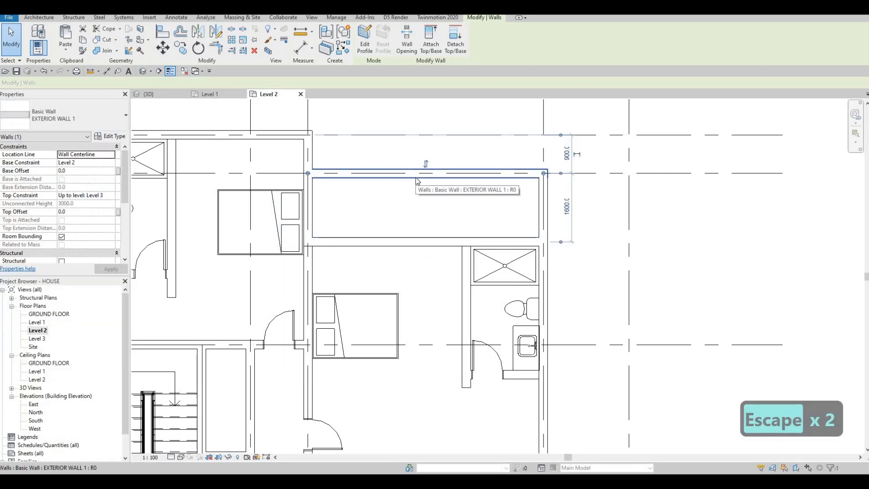
key("Delete")
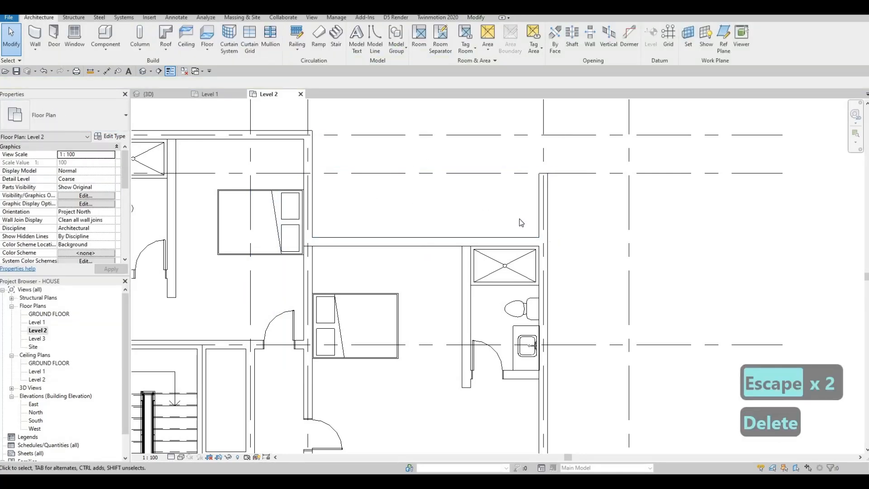
key("Escape")
key("Escape")
Close the corner between the horizontal and vertical exterior walls with TR.
key("t")
key("r")
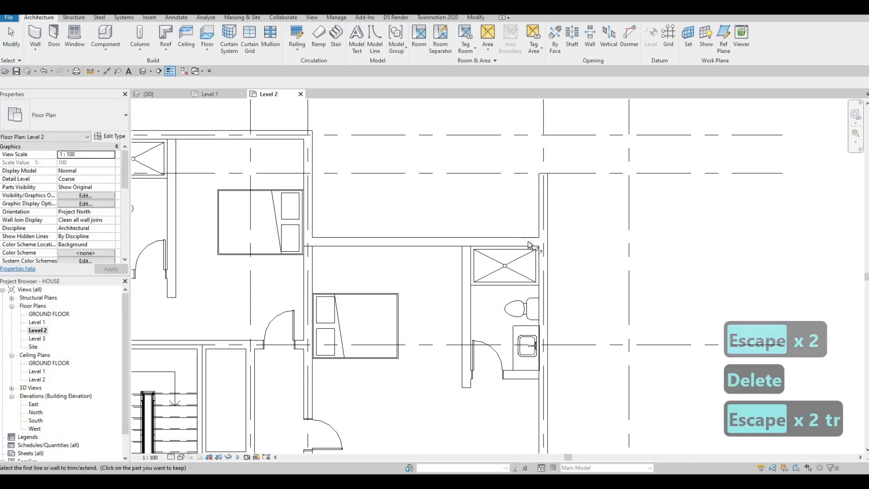
left_click(542, 252)
left_click(518, 238)
middle_click_drag(487, 163, 490, 188)
scroll(490, 188, "down", 3)
key("Escape")
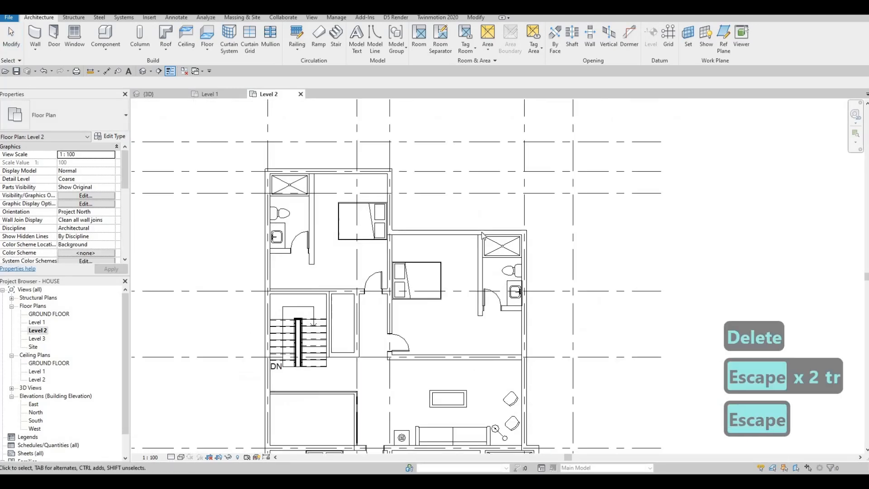
middle_click_drag(439, 245, 455, 158)
key("Escape")
middle_click_drag(537, 286, 536, 245)
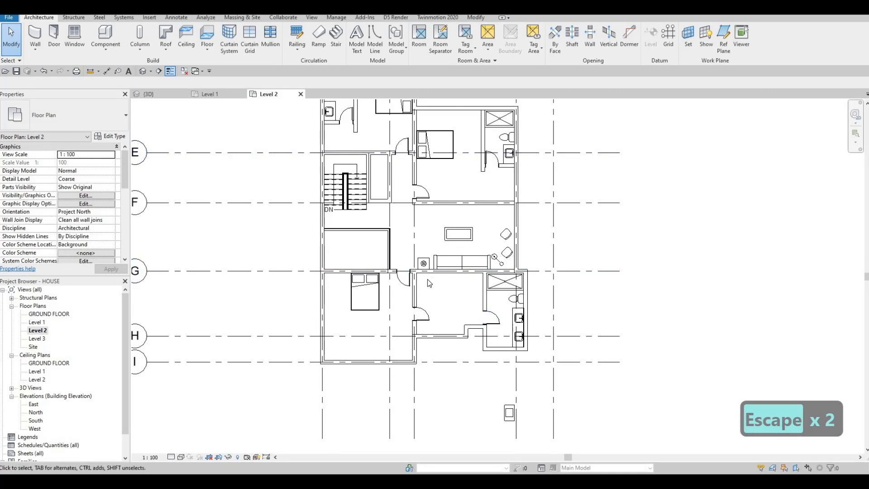
Extend the closet's right wall down to meet the horizontal wall below.
middle_click_drag(454, 272, 455, 243)
scroll(428, 295, "up", 3)
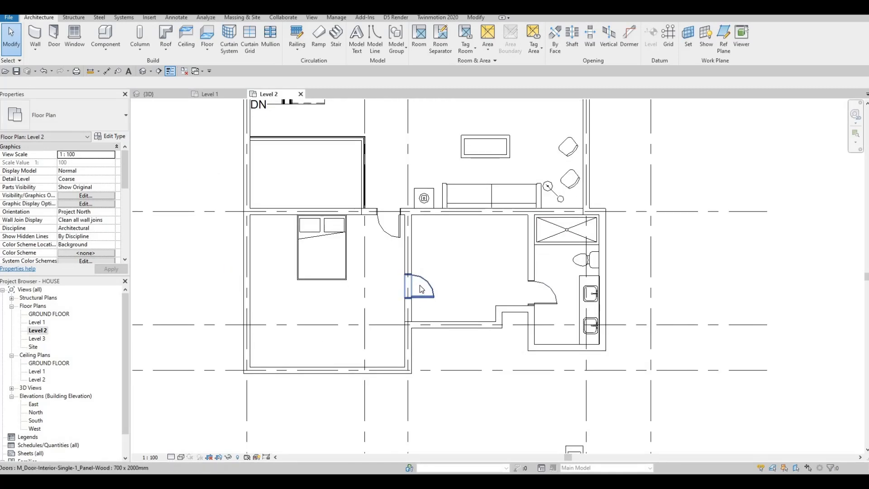
key("Escape")
scroll(402, 272, "down", 1)
scroll(402, 272, "down", 1)
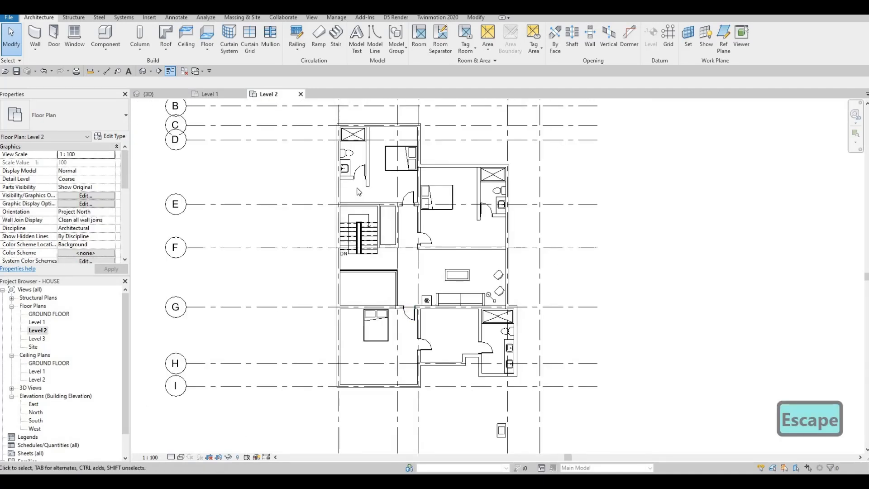
scroll(384, 215, "up", 4)
key("Escape")
left_click_drag(382, 222, 385, 257)
left_click(419, 226)
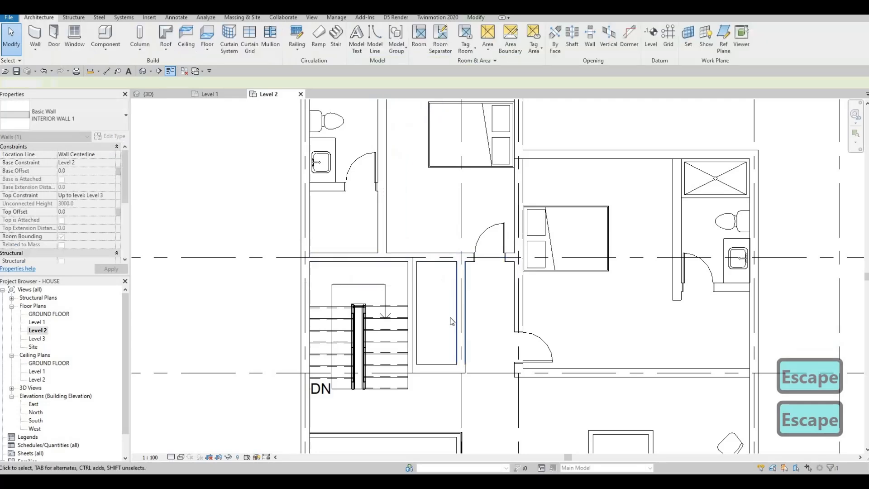
Bring the lower bedroom area into view and select the door in the room's left wall.
scroll(574, 343, "down", 1)
middle_click_drag(574, 343, 452, 261)
scroll(507, 399, "down", 1)
middle_click_drag(506, 399, 481, 305)
scroll(505, 347, "down", 1)
middle_click_drag(505, 347, 481, 282)
key("Escape")
scroll(481, 281, "up", 1)
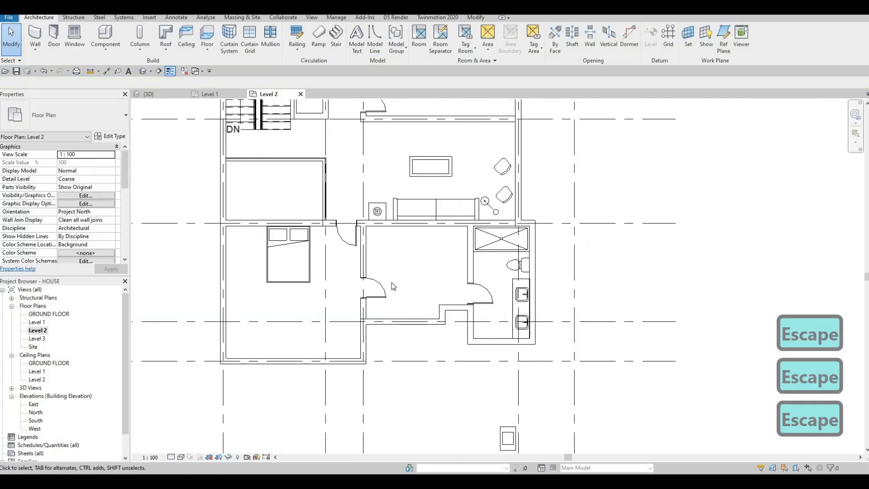
scroll(392, 286, "up", 2)
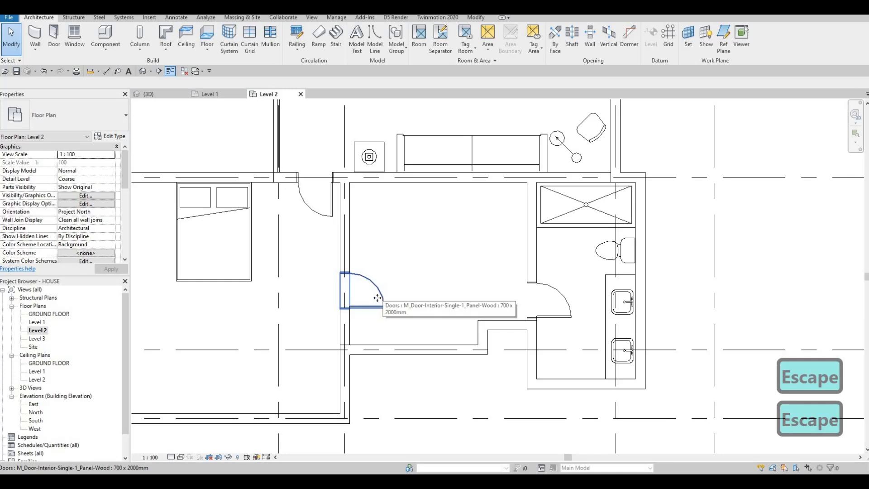
left_click(378, 299)
Delete the door and cut a 900-wide rectangular opening into the wall in its place.
key("Delete")
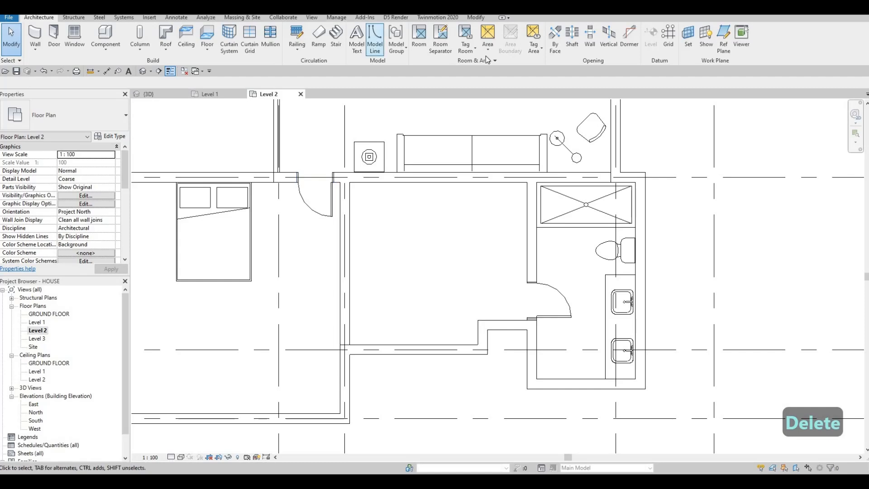
key("Escape")
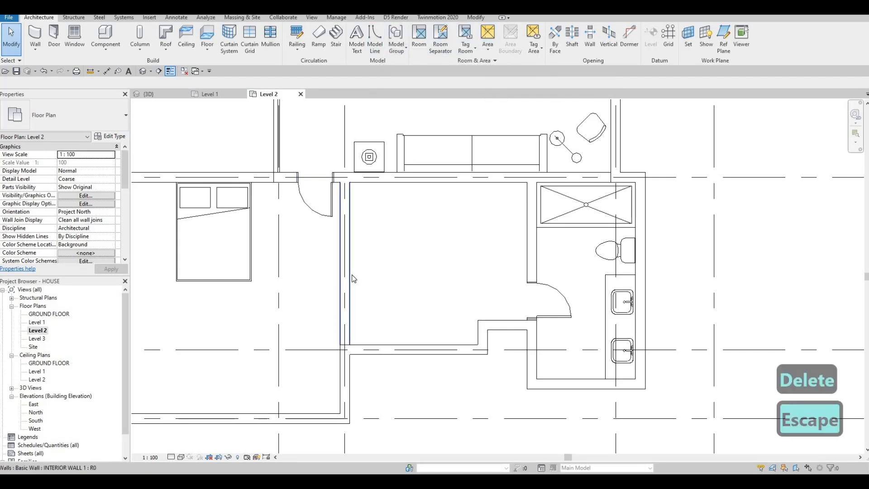
left_click(351, 276)
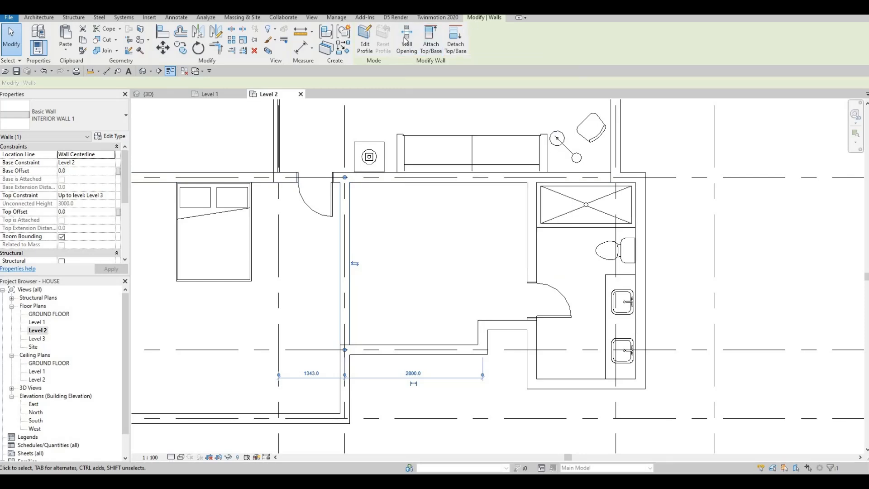
left_click(347, 308)
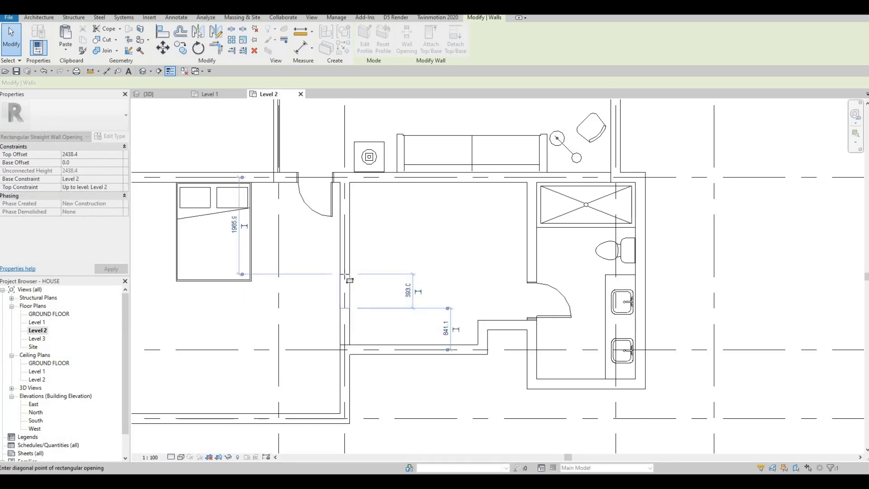
left_click(352, 297)
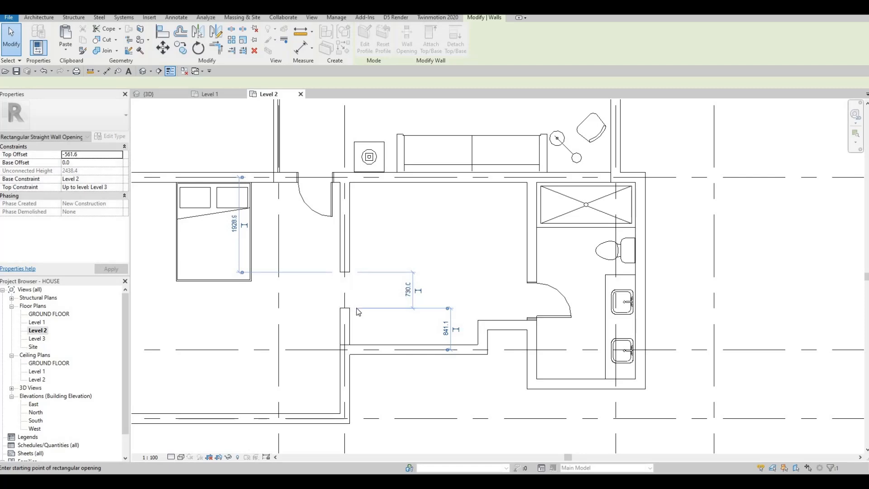
key("Escape")
key("Escape")
key("Escape")
Select the new wall opening and start placing a 3D camera.
middle_click_drag(344, 311, 367, 267)
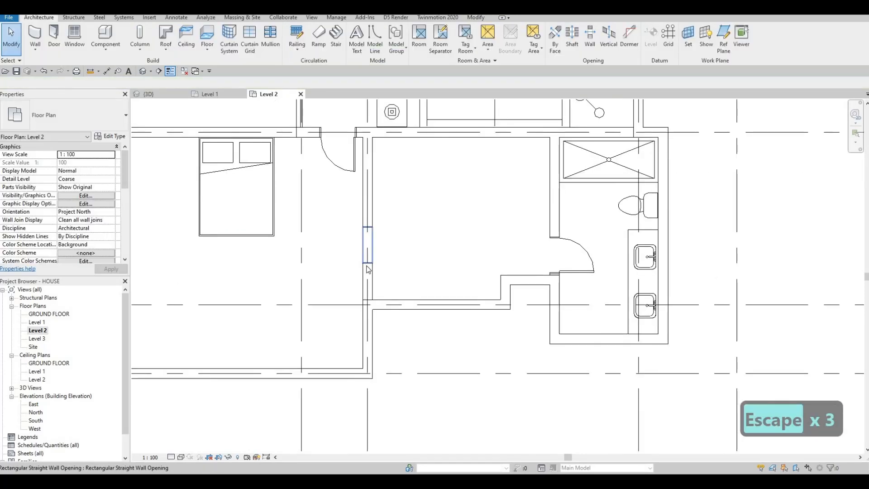
left_click(367, 269)
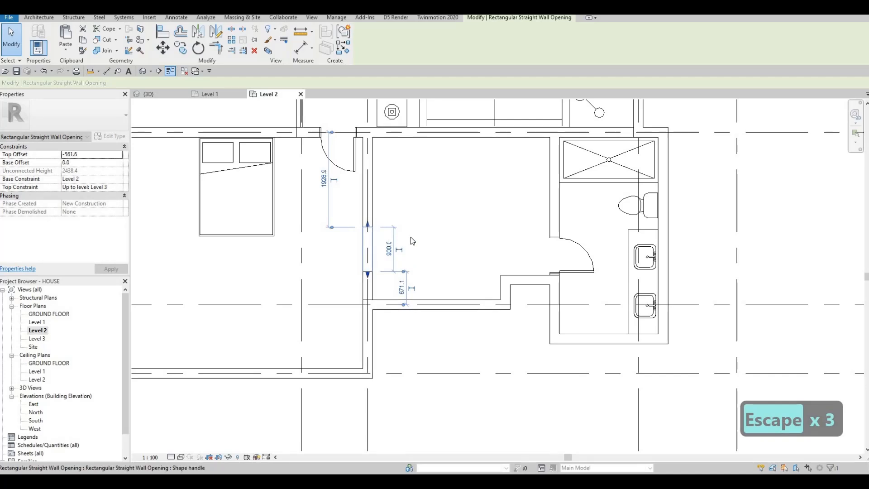
left_click(151, 71)
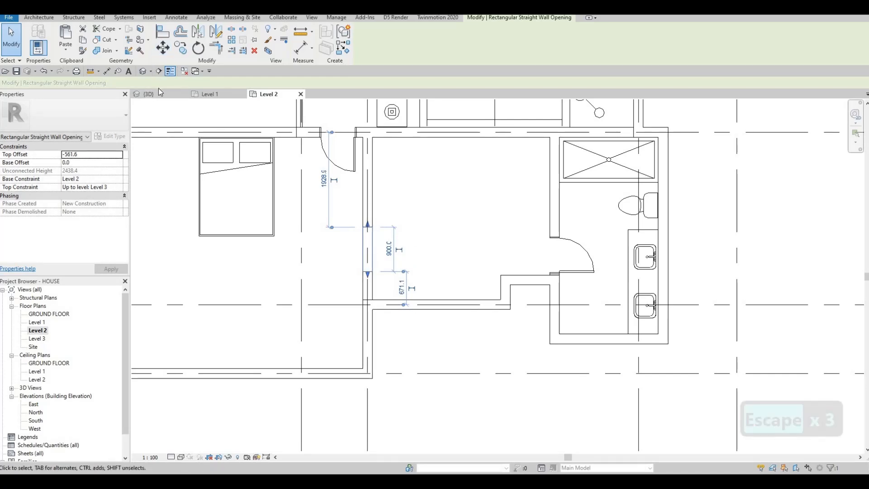
left_click(157, 93)
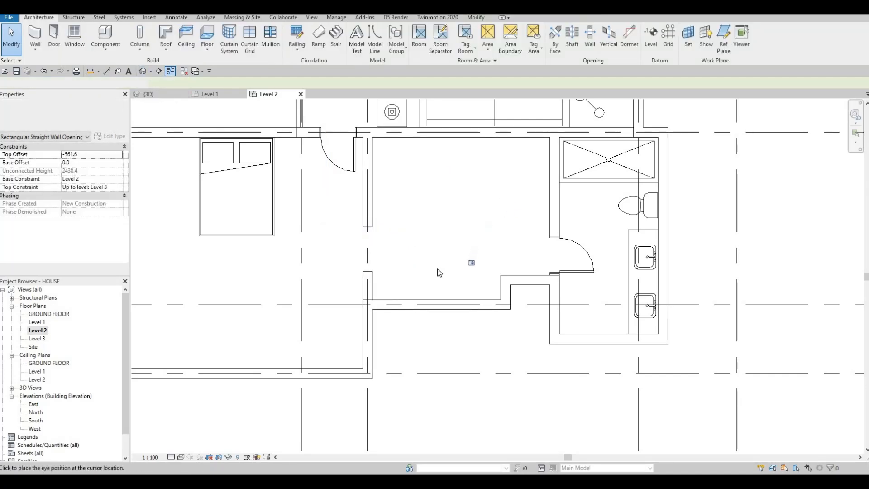
Place the camera in the central room aimed at the opening and stretch 3D View 1's crop around it.
left_click(468, 281)
left_click(312, 227)
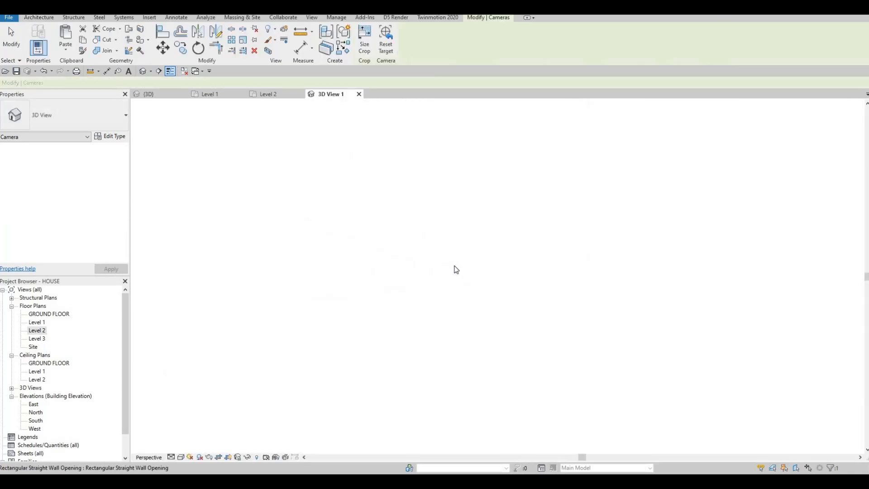
left_click_drag(476, 127, 478, 125)
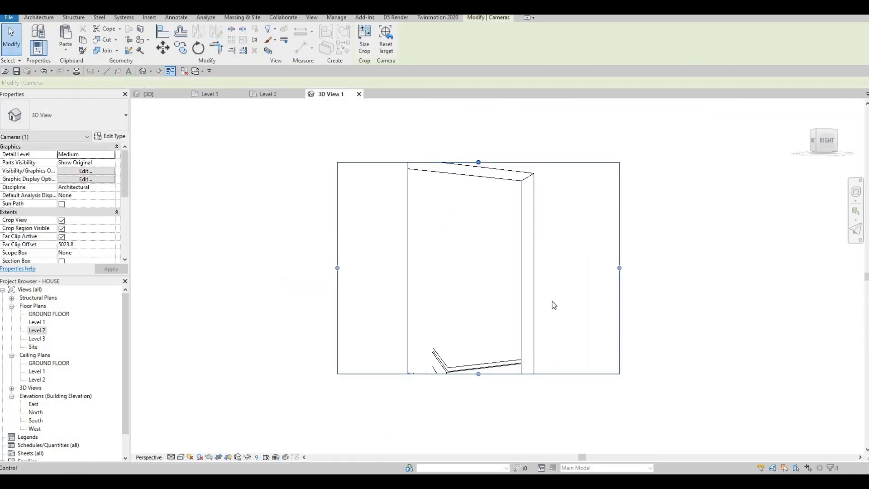
left_click_drag(620, 250, 671, 250)
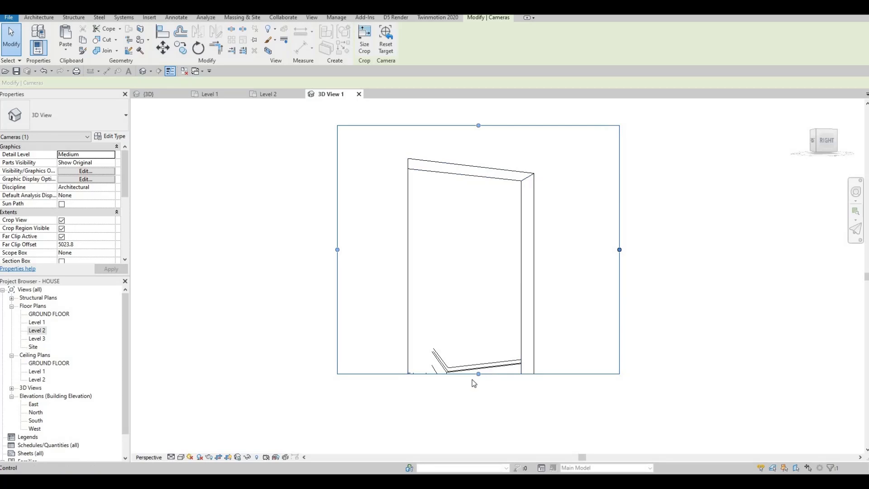
left_click_drag(505, 374, 489, 414)
scroll(489, 401, "down", 6)
middle_click_drag(488, 402, 493, 213)
left_click_drag(498, 217, 491, 279)
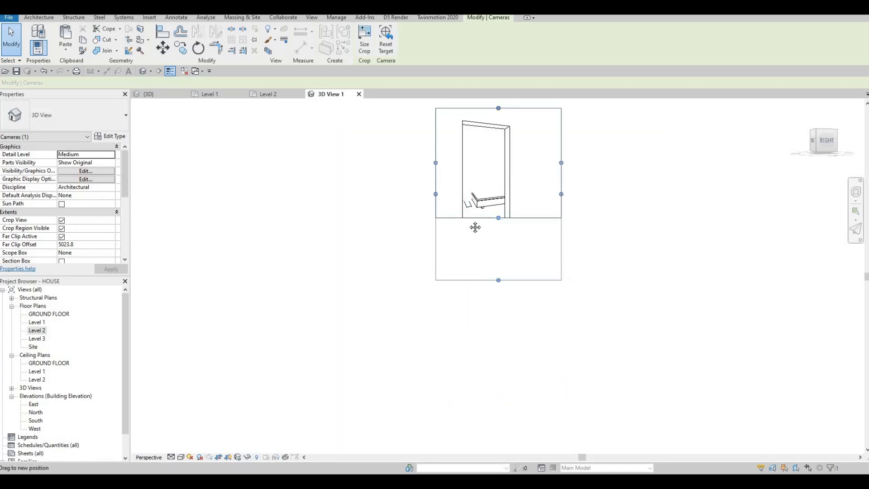
middle_click_drag(493, 157, 491, 181)
scroll(492, 181, "down", 1)
left_click_drag(495, 144, 536, 147)
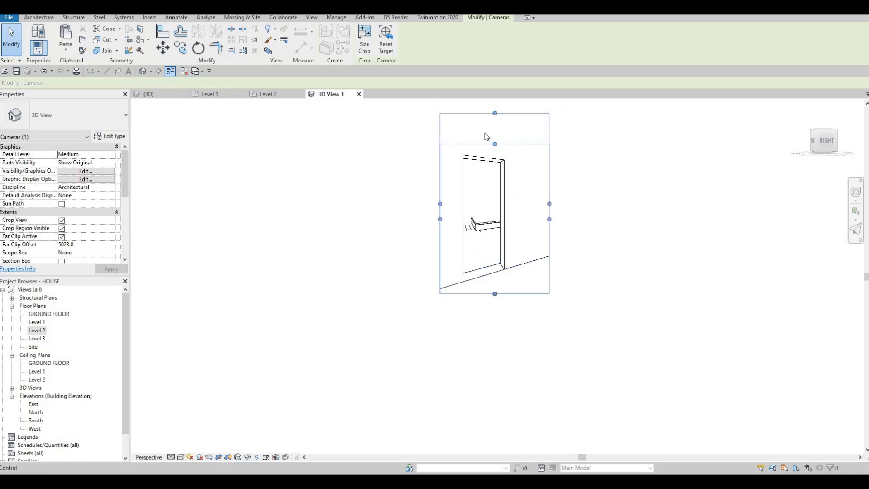
left_click_drag(486, 136, 510, 136)
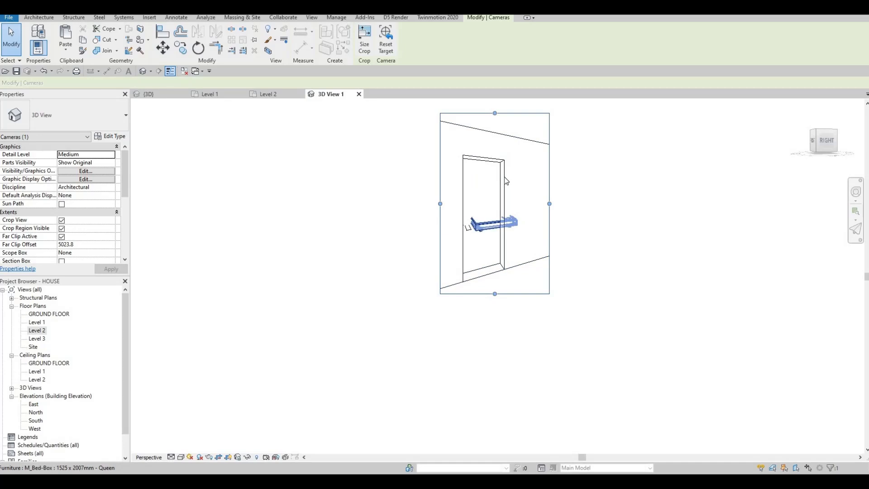
Close 3D View 1 and dismiss the Go To View prompt on the opening's wall in the Level 2 plan.
left_click(359, 94)
key("Escape")
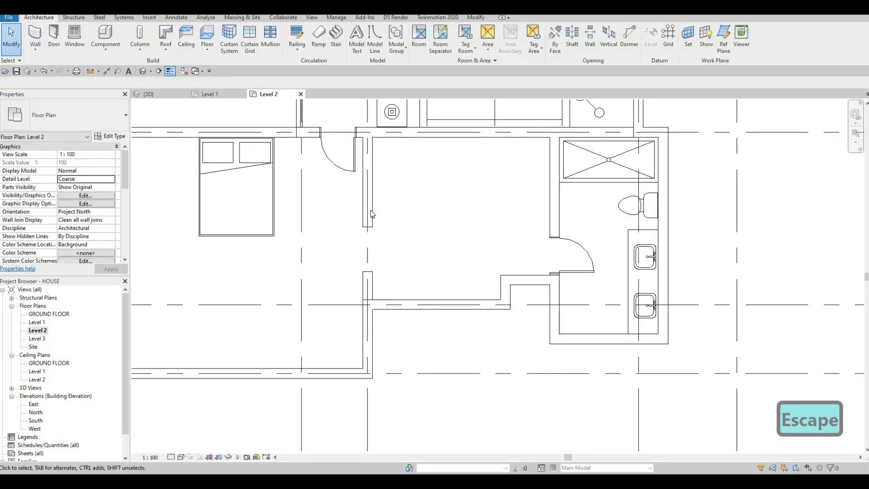
left_click(371, 212)
double_click(371, 213)
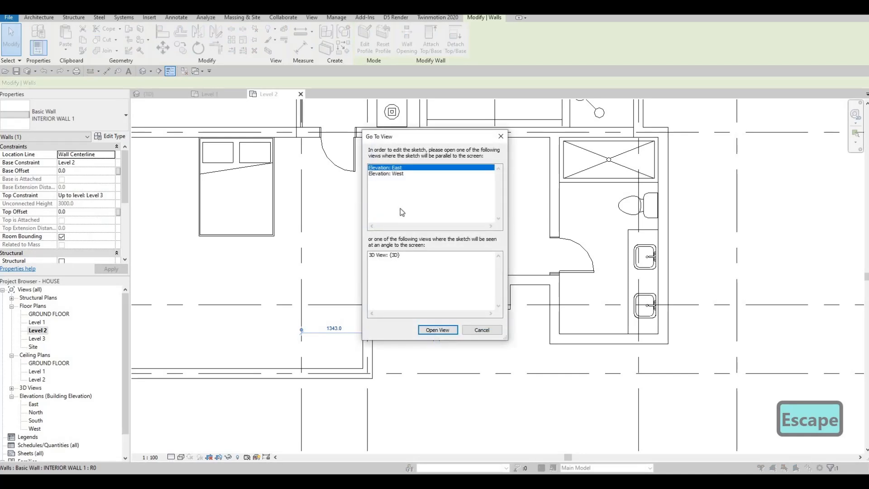
key("Escape")
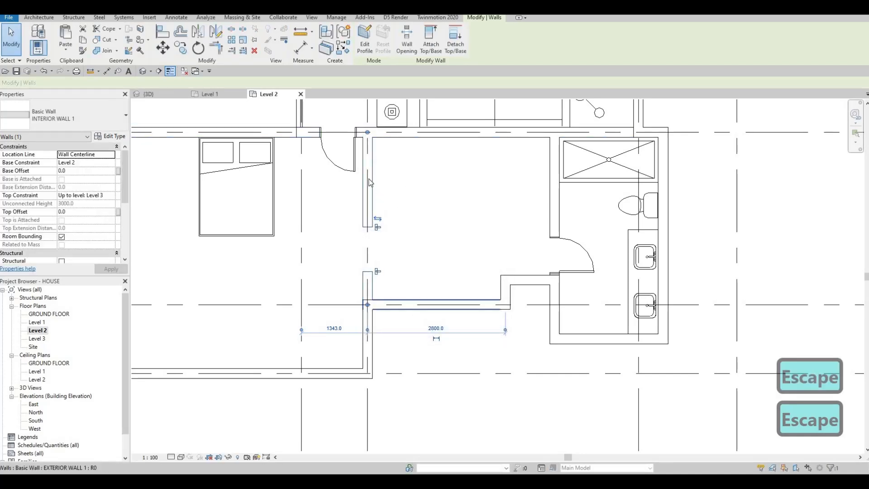
key("Escape")
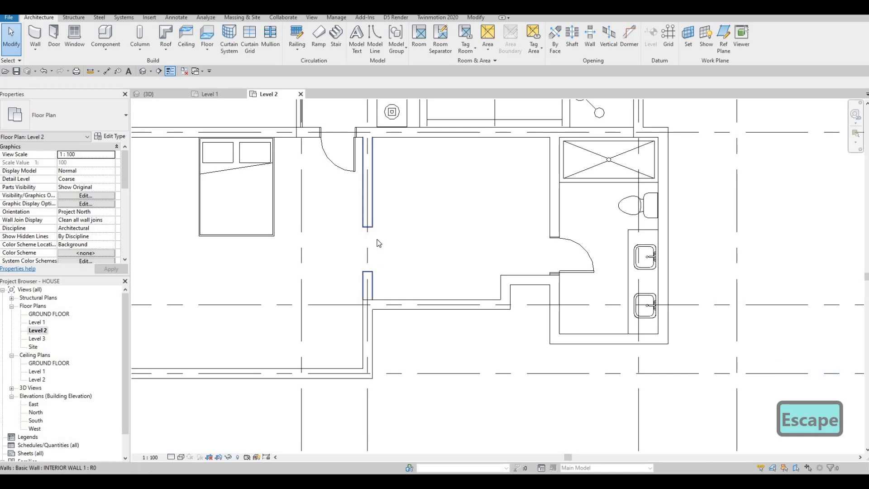
key("Escape")
scroll(366, 270, "down", 2)
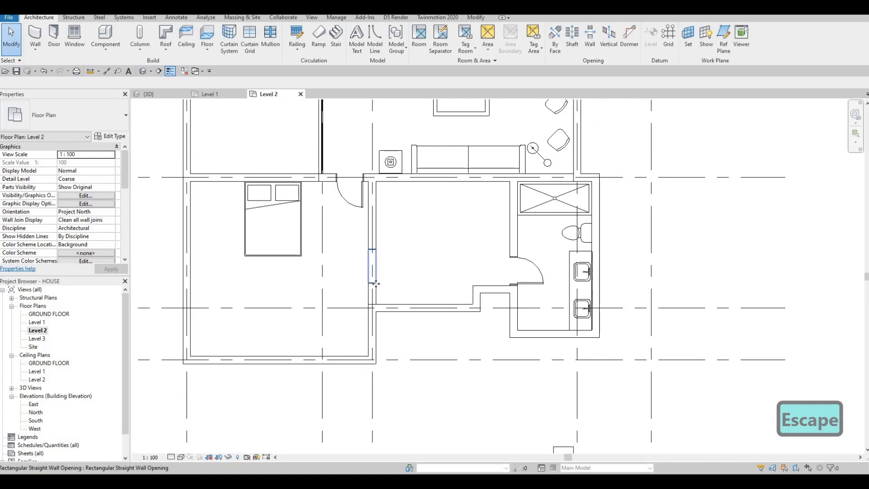
left_click(376, 284)
scroll(376, 282, "up", 2)
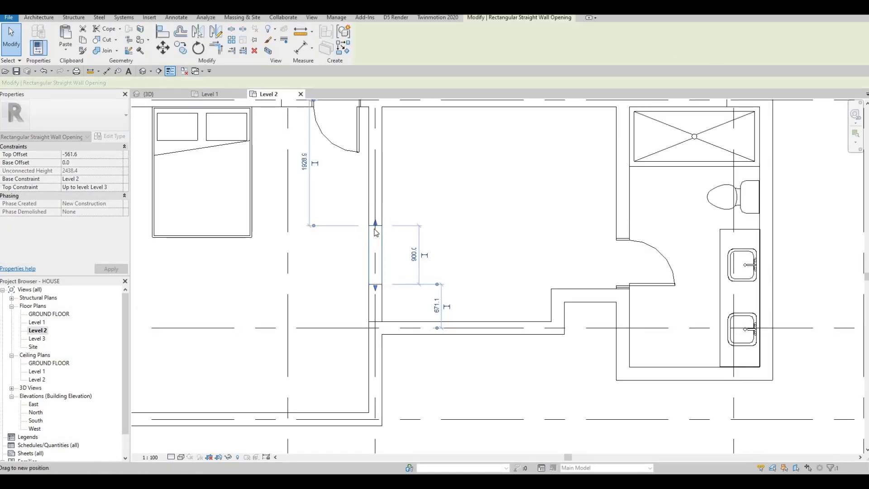
scroll(360, 242, "down", 3)
key("Escape")
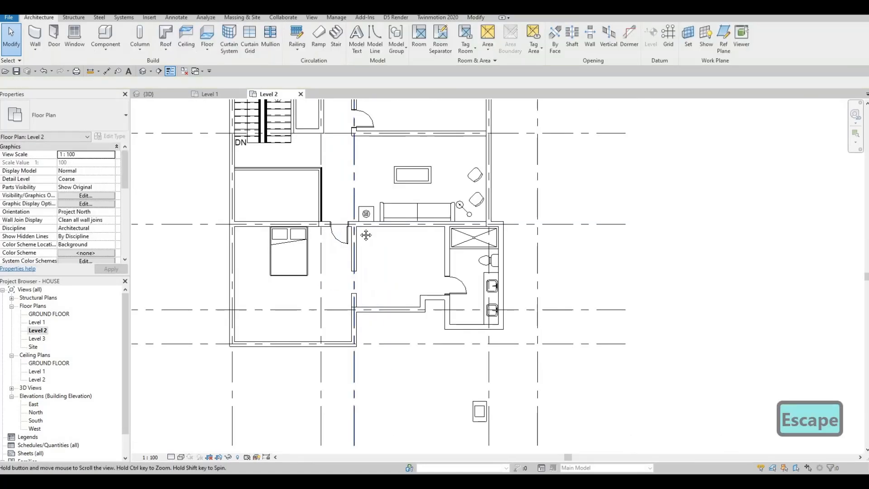
middle_click_drag(366, 235, 386, 357)
scroll(386, 357, "down", 2)
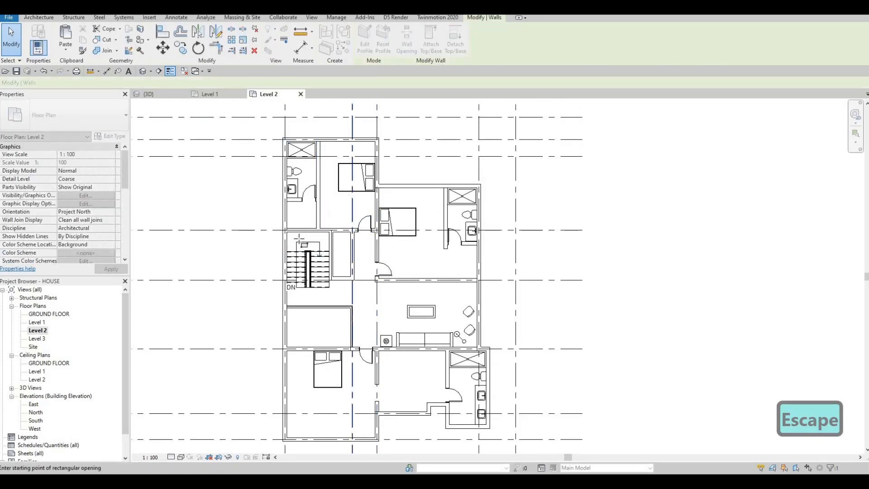
scroll(319, 213, "up", 4)
left_click(294, 213)
scroll(289, 214, "down", 5)
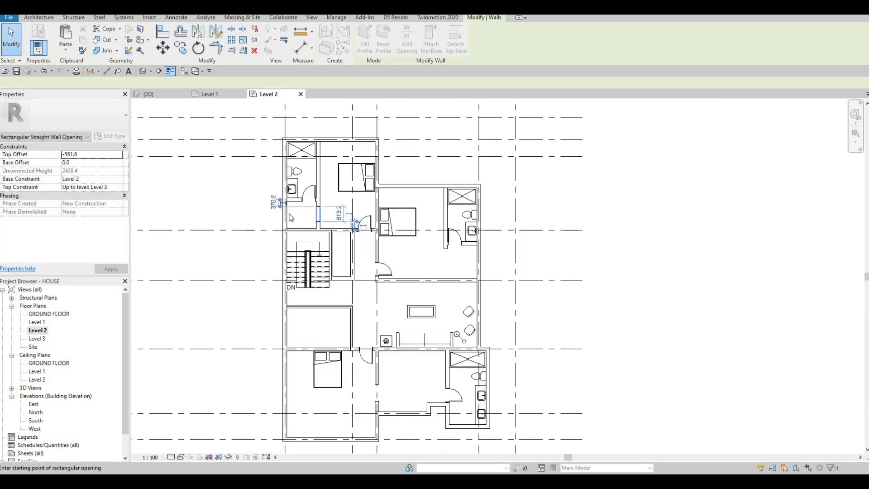
key("Escape")
key("Escape")
scroll(344, 226, "up", 2)
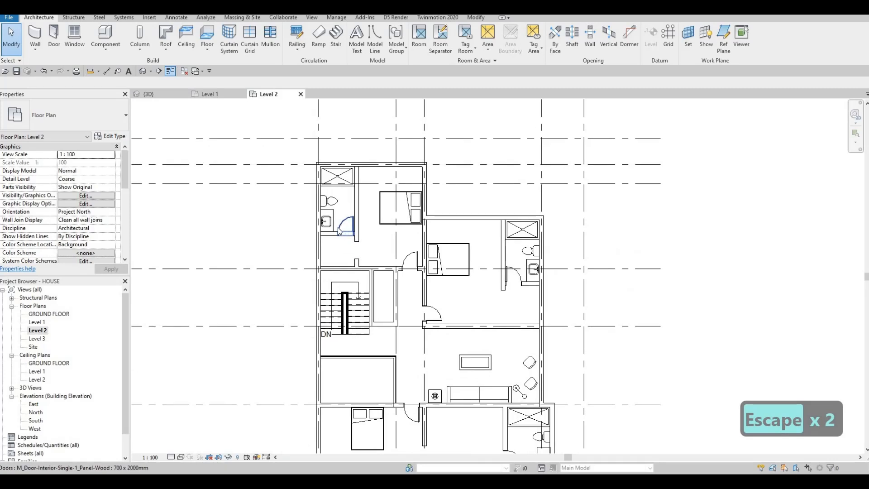
Window-select the bathroom counter, door and partition and move them two steps upward.
scroll(335, 233, "up", 5)
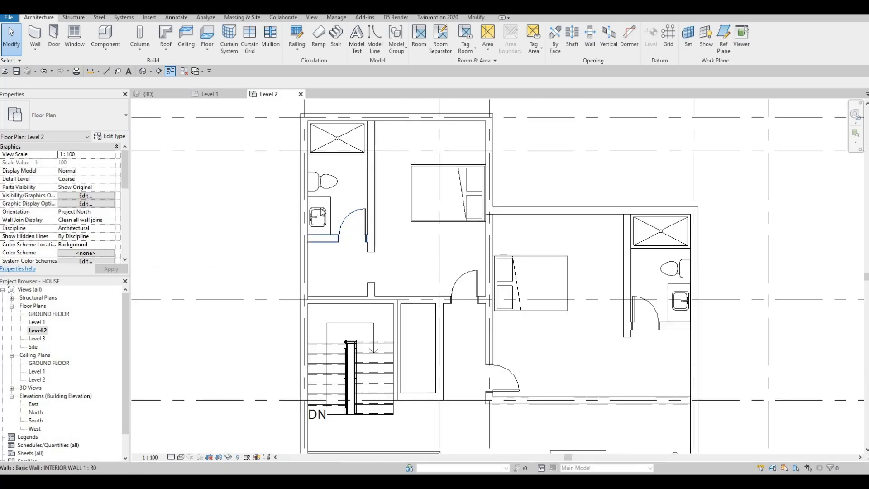
key("Escape")
key("Escape")
key("Escape")
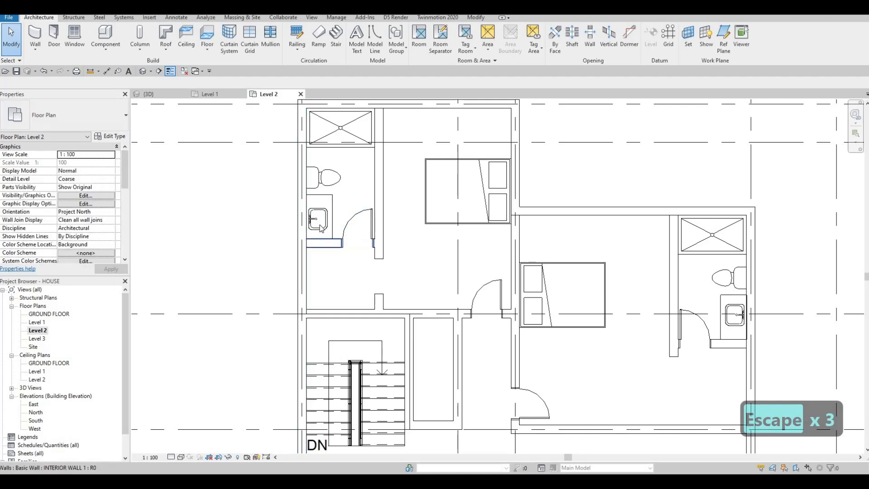
left_click_drag(280, 159, 388, 254)
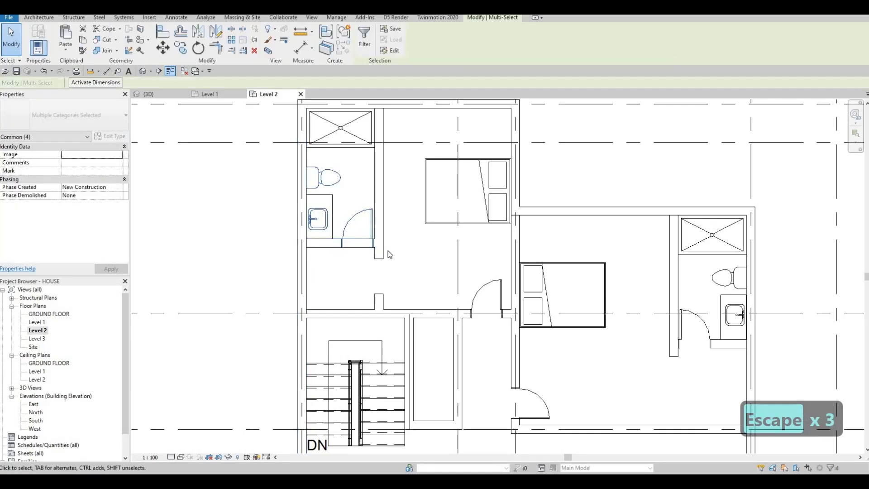
key("Up")
key("Up")
key("Up")
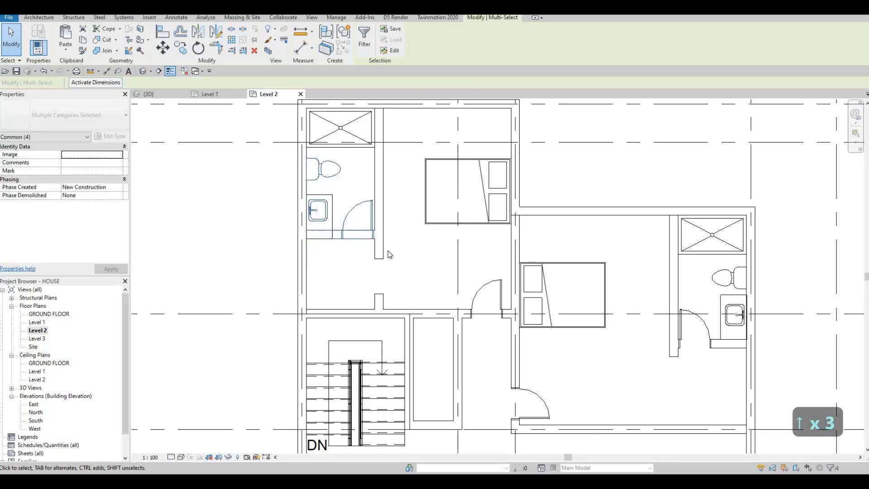
key("Up")
key("Up")
key("Up")
key("Escape")
key("Escape")
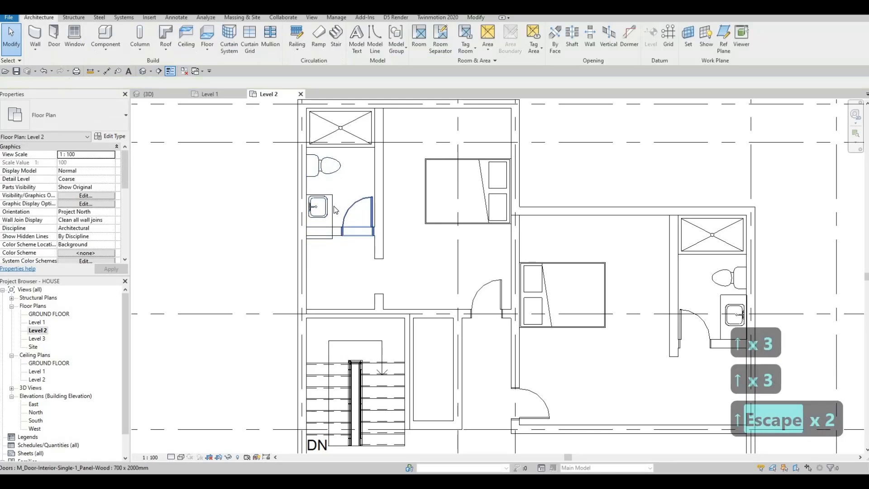
Fine-tune the sink counter's vertical position with small upward nudges.
left_click(334, 205)
key("Up")
key("Up")
key("Up")
key("Up")
key("Up")
key("Up")
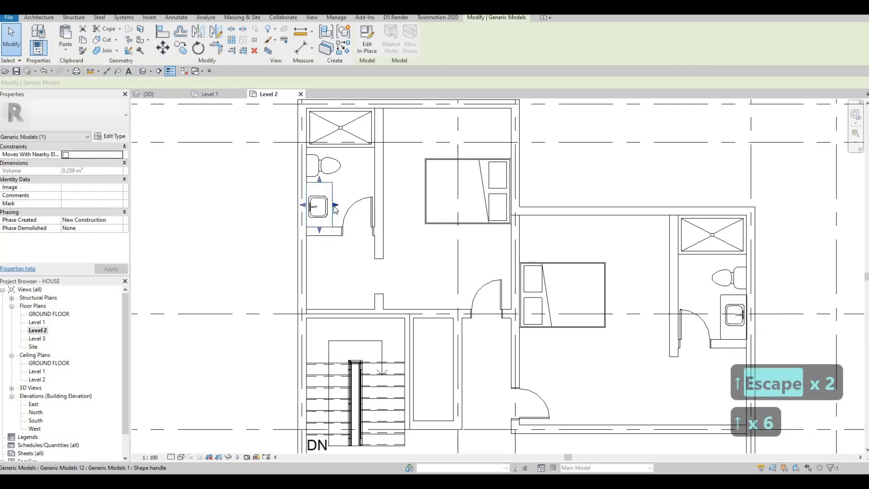
key("Up")
key("Up")
key("Down")
key("Down")
key("Up")
key("Escape")
left_click(319, 181)
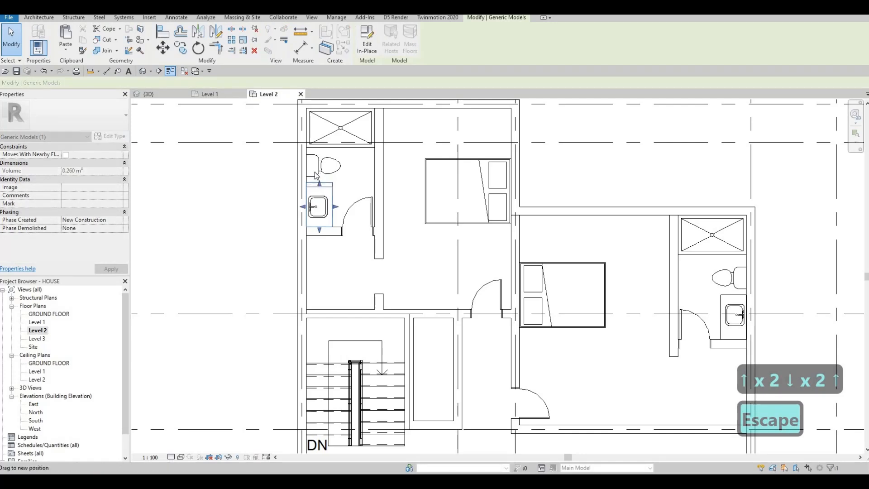
key("Escape")
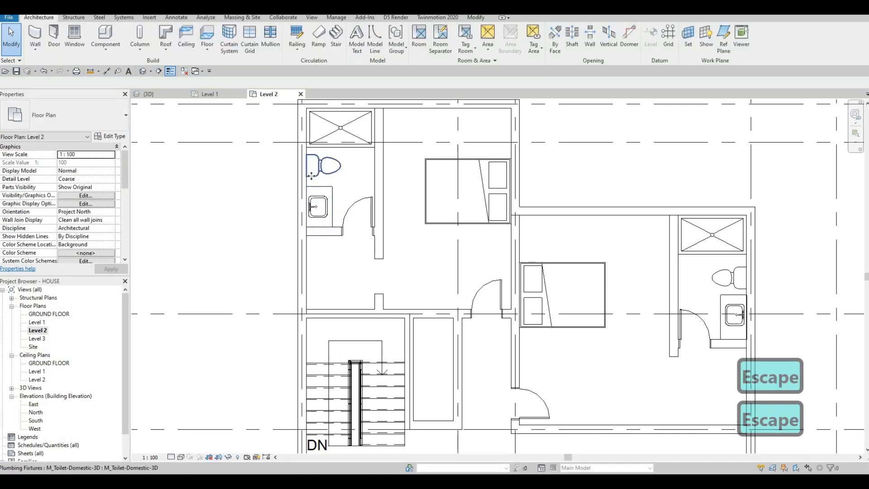
Test-nudge the toilet and leave it at its original position.
left_click(312, 178)
key("Up")
key("Down")
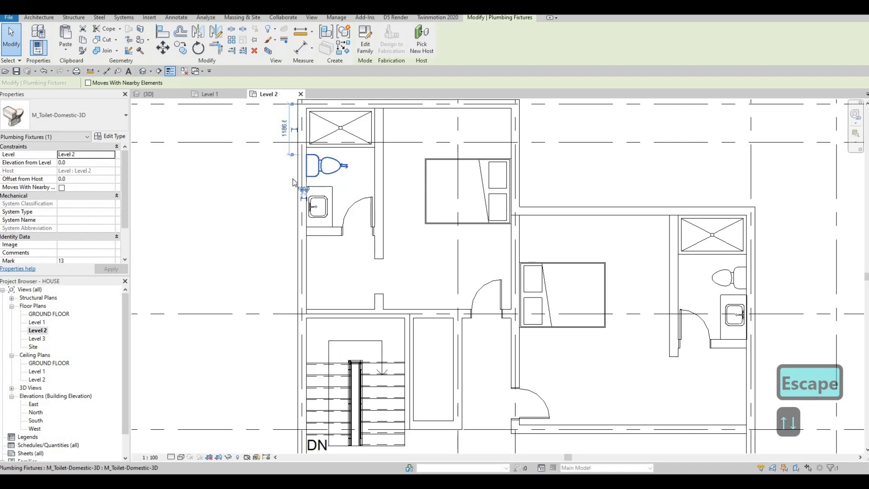
key("Escape")
key("Escape")
left_click_drag(391, 251, 393, 249)
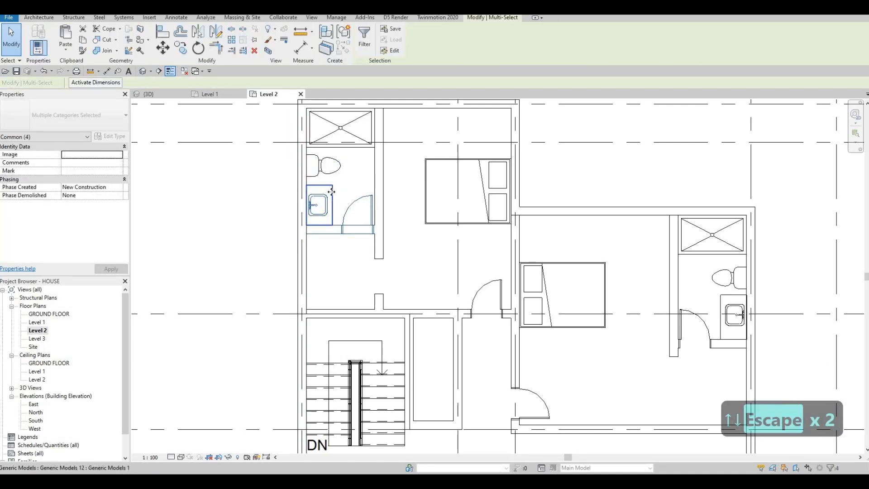
key("Escape")
key("Escape")
scroll(574, 266, "down", 1)
middle_click_drag(573, 248, 514, 230)
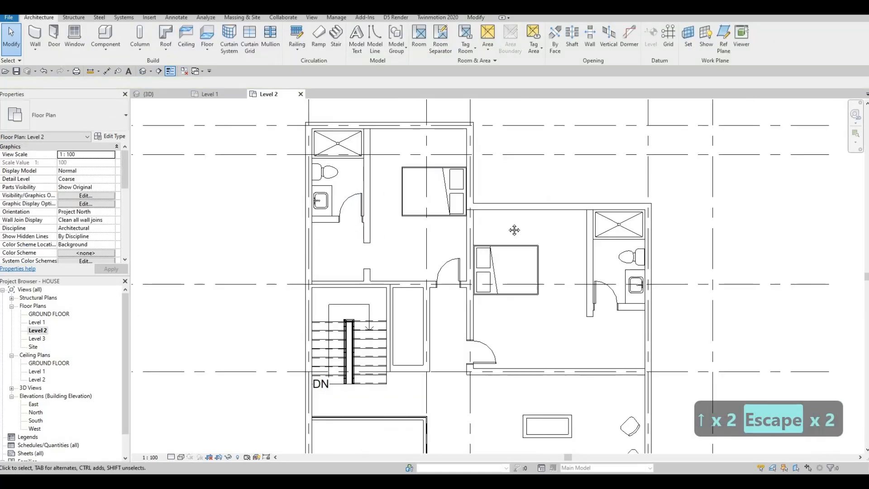
Extend the interior wall beside the bathroom down to the bottom wall.
middle_click_drag(597, 309, 534, 257)
scroll(523, 268, "up", 3)
scroll(534, 258, "down", 2)
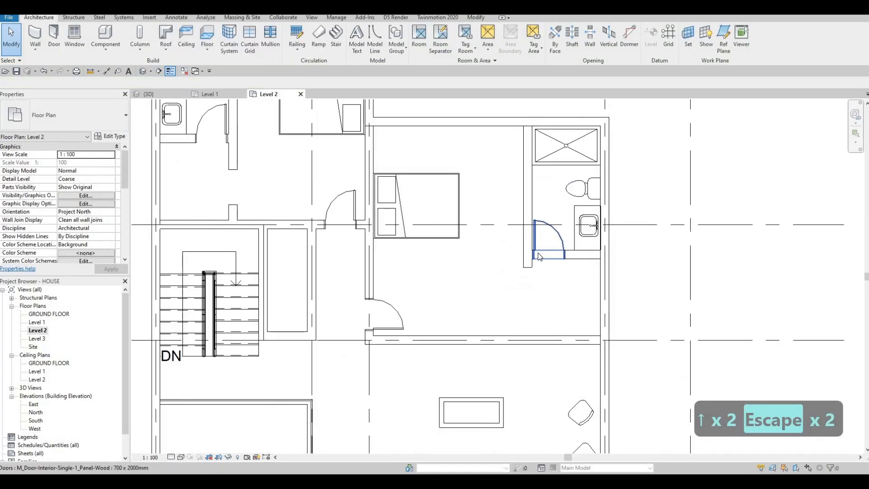
scroll(535, 266, "down", 1)
left_click(533, 263)
left_click_drag(533, 261, 537, 321)
Cut a rectangular wall opening beside the right bathroom and resize it to 700 wide.
left_click(406, 39)
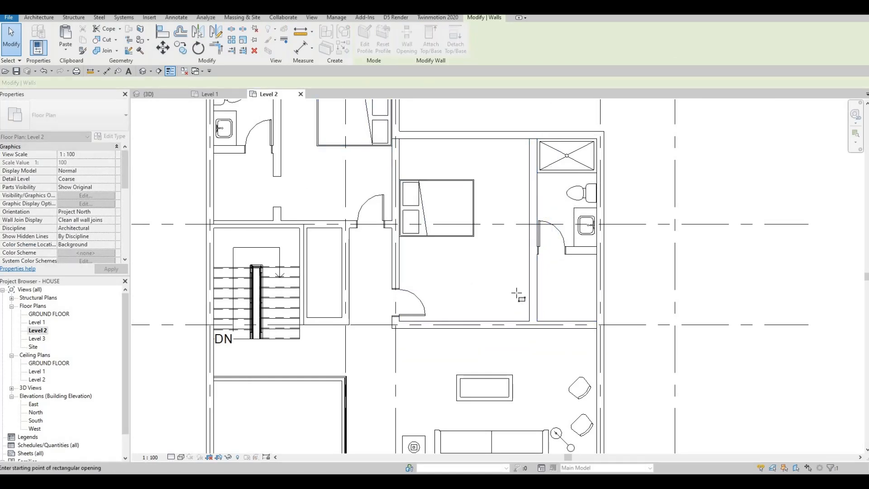
scroll(527, 288, "up", 2)
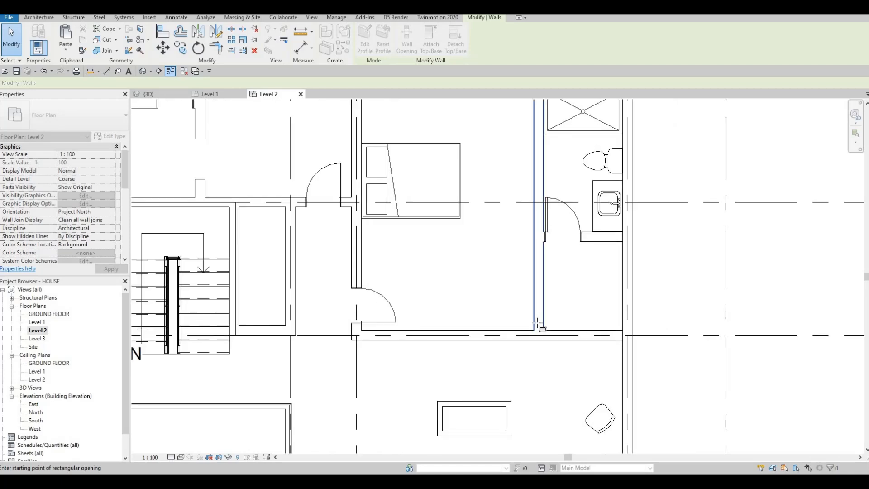
left_click(543, 290)
scroll(537, 307, "down", 2)
key("Escape")
key("Escape")
key("Escape")
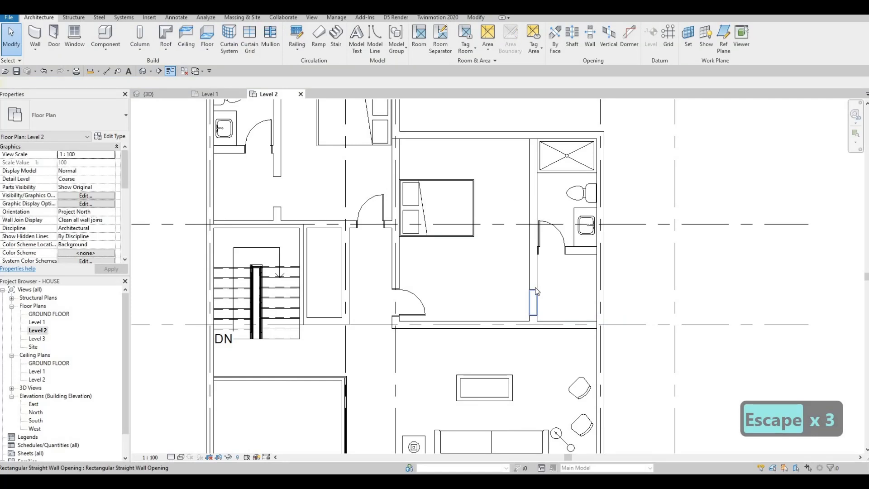
left_click(536, 312)
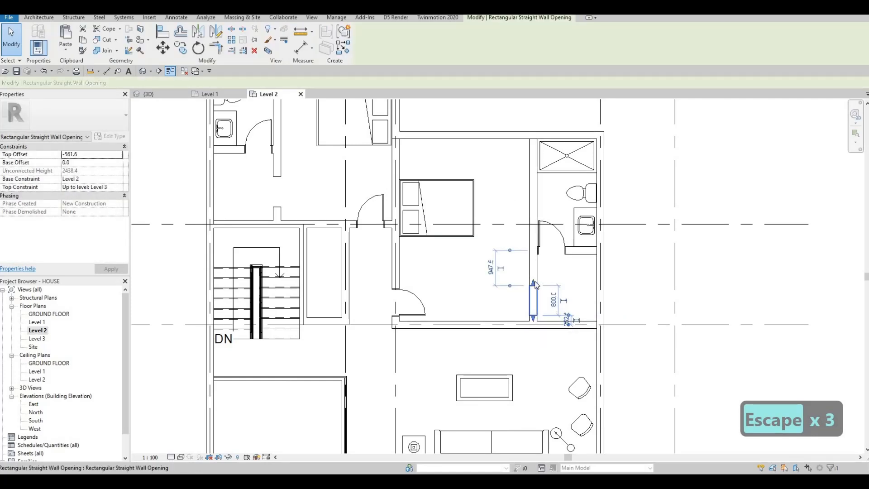
left_click_drag(534, 266, 535, 260)
left_click_drag(534, 318, 536, 282)
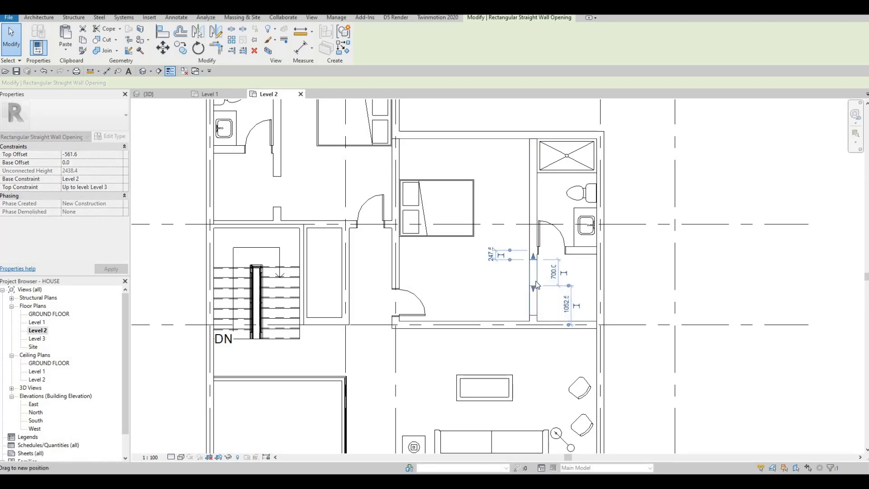
key("Escape")
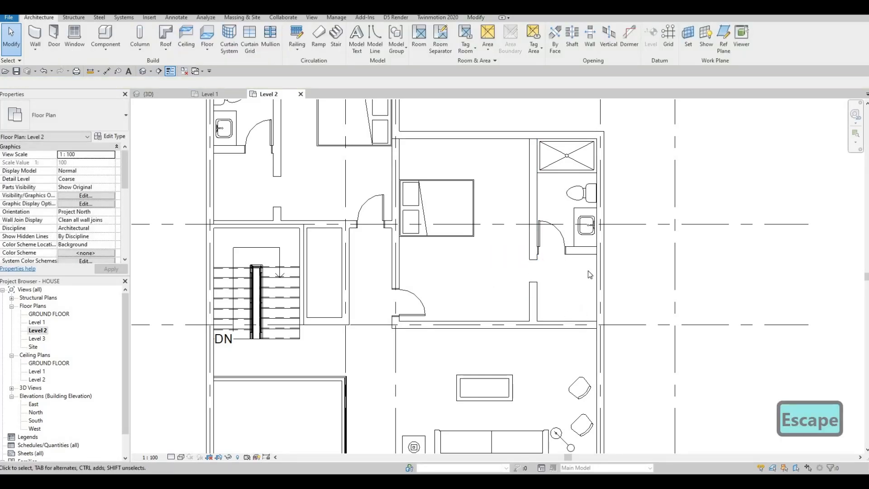
Slide the upper-left bedroom's 700 wall opening up along its wall.
scroll(566, 272, "down", 2)
key("Escape")
key("Escape")
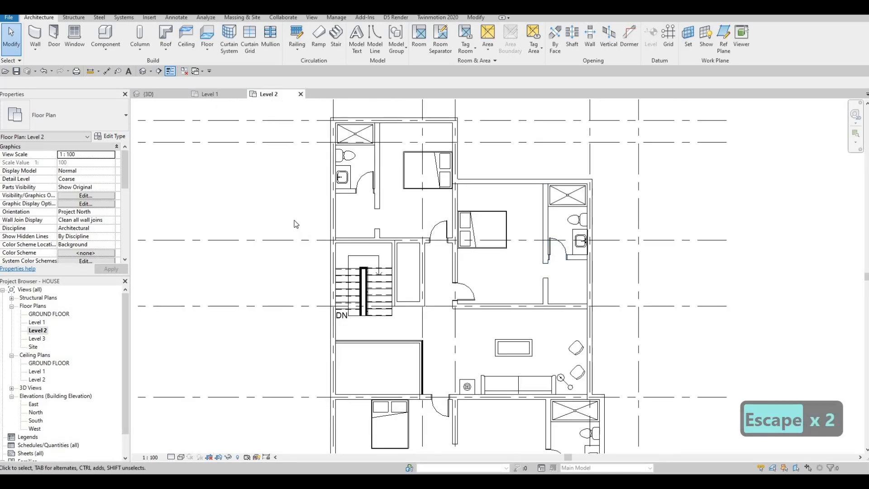
scroll(378, 215, "up", 2)
key("Escape")
left_click(382, 213)
key("Escape")
left_click(383, 225)
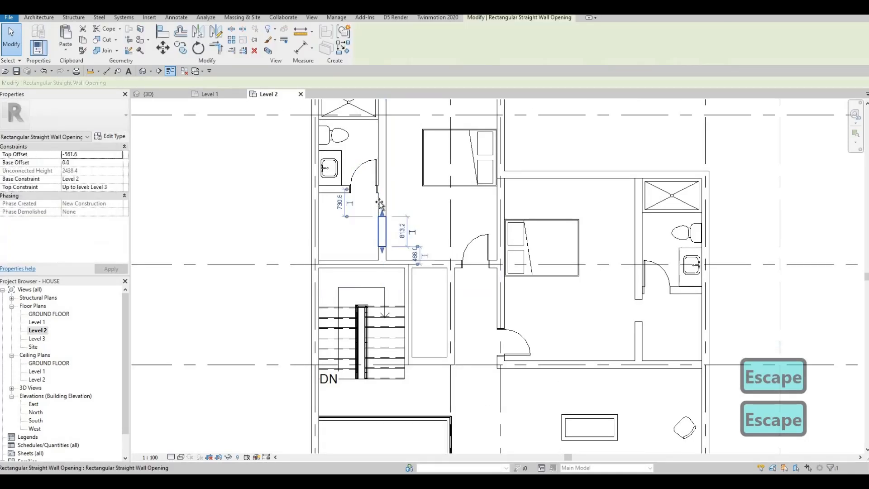
left_click_drag(381, 225, 381, 198)
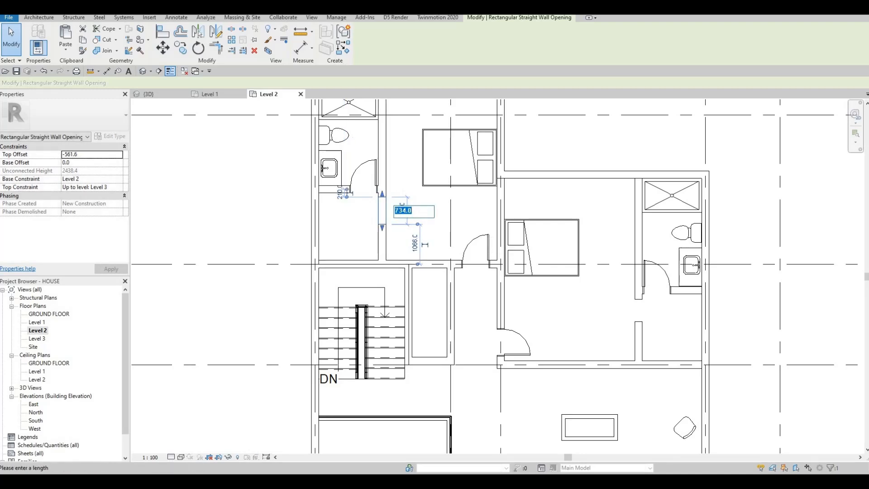
key("Return")
key("Escape")
key("Escape")
key("Escape")
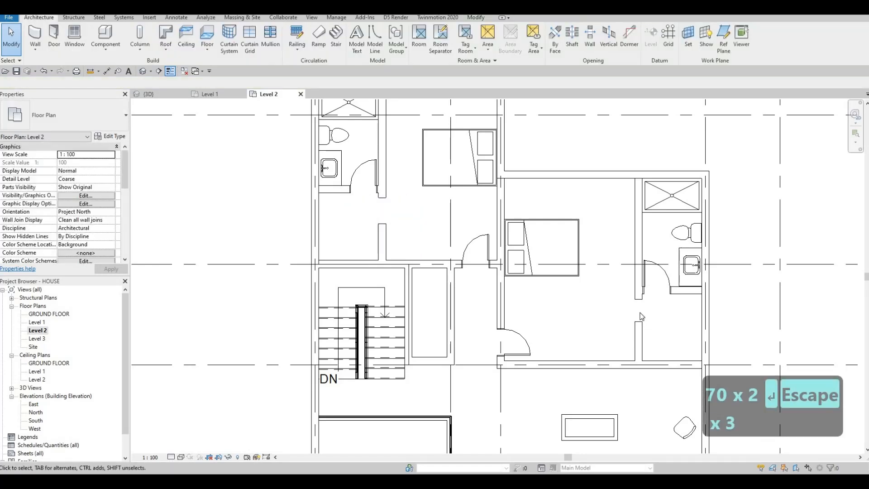
Set the right bedroom's wall opening width to 700.
left_click(644, 314)
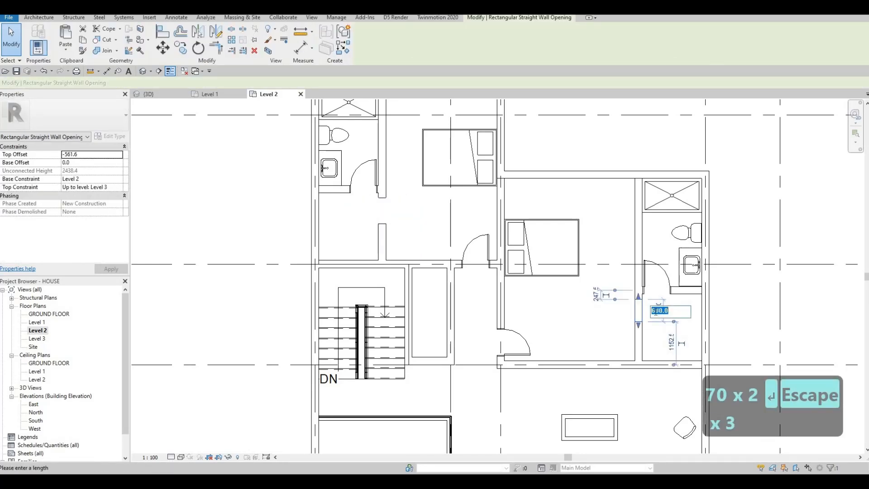
type("700")
key("Return")
key("Escape")
key("Escape")
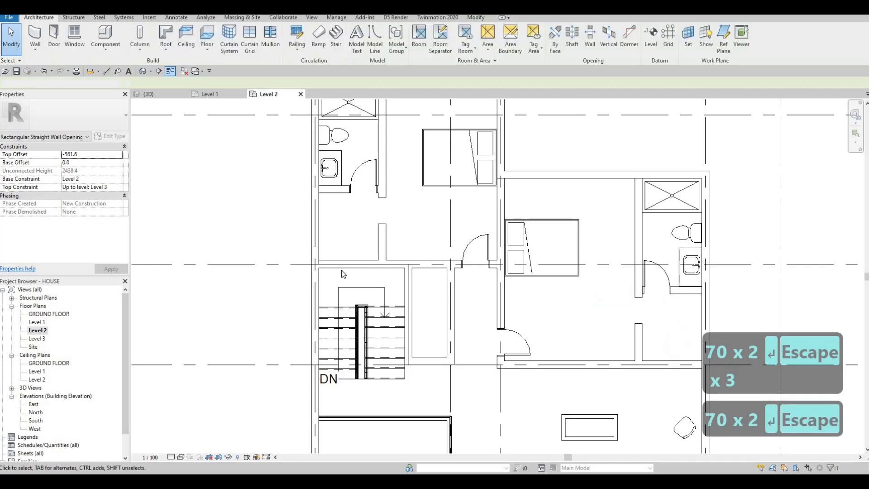
key("Escape")
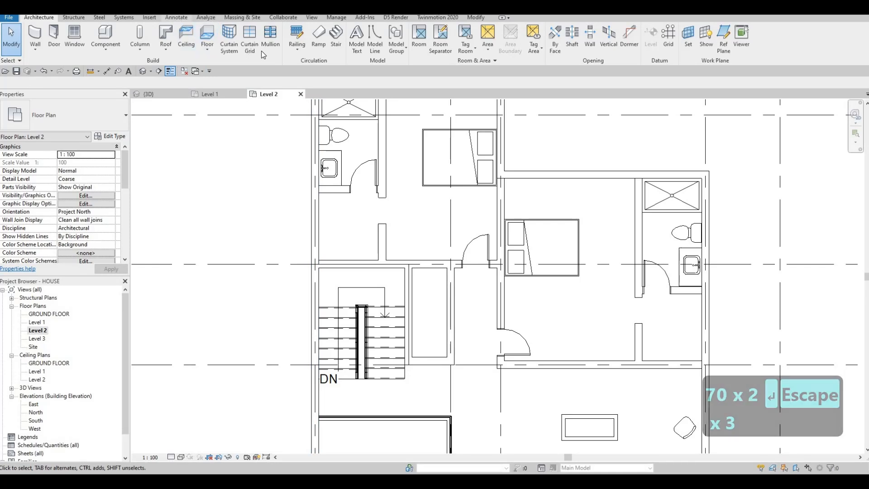
Draw an L-shaped Thin Lines closet outline in the upper-left bedroom.
left_click(176, 18)
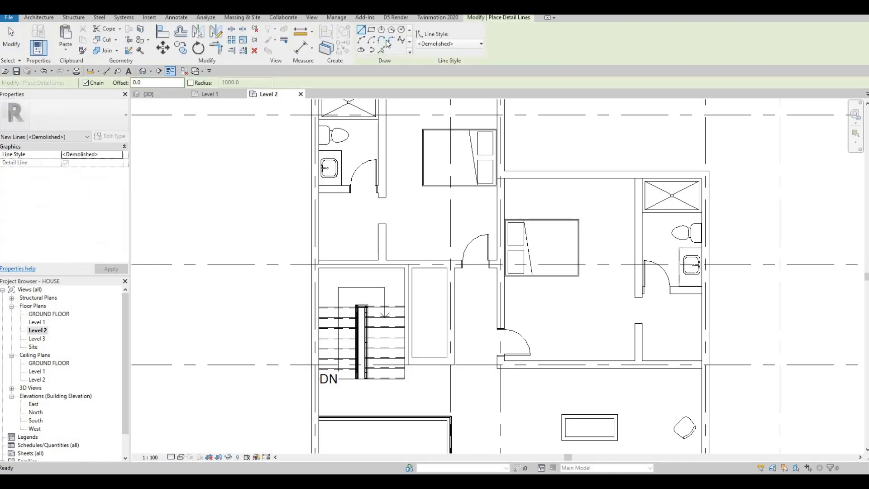
left_click(448, 44)
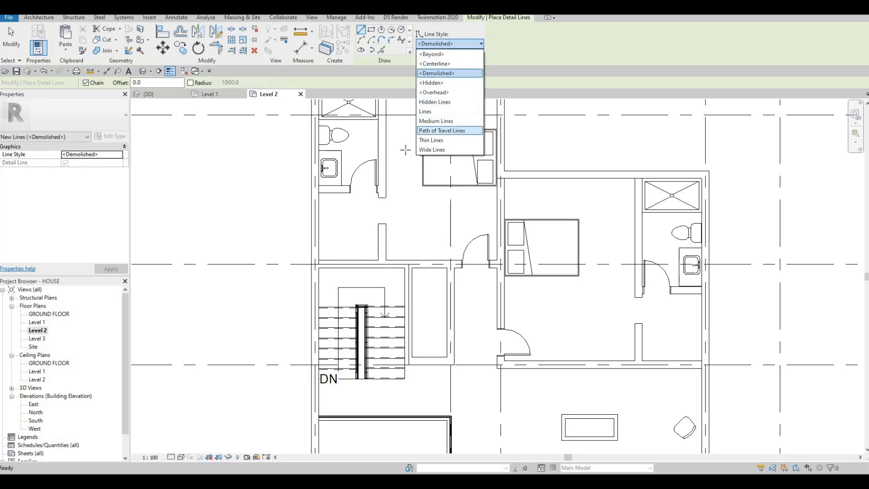
left_click(435, 140)
scroll(339, 194, "up", 2)
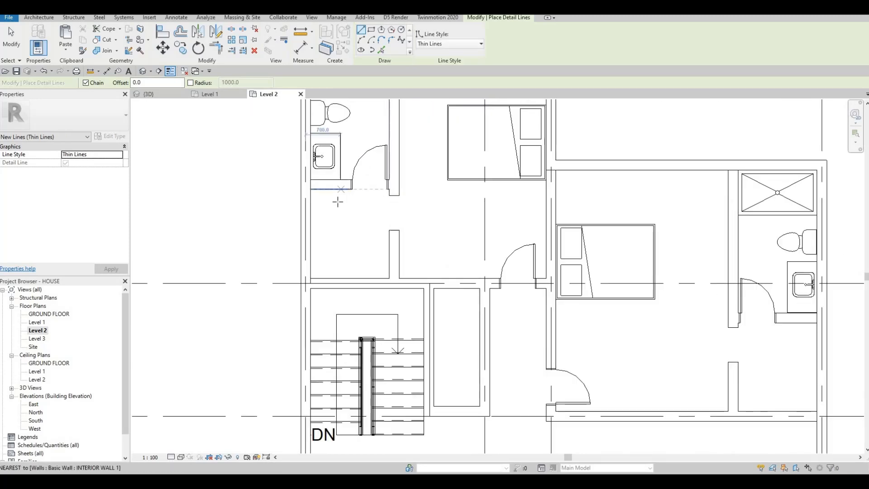
left_click(335, 189)
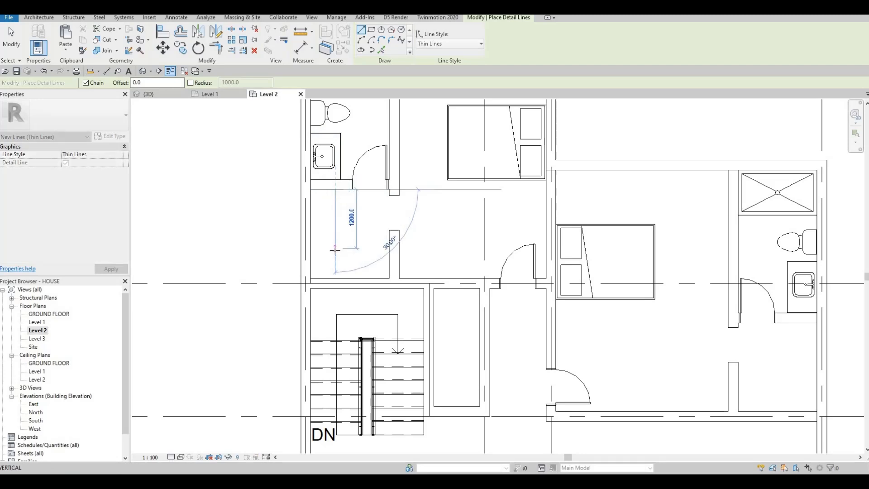
left_click(377, 252)
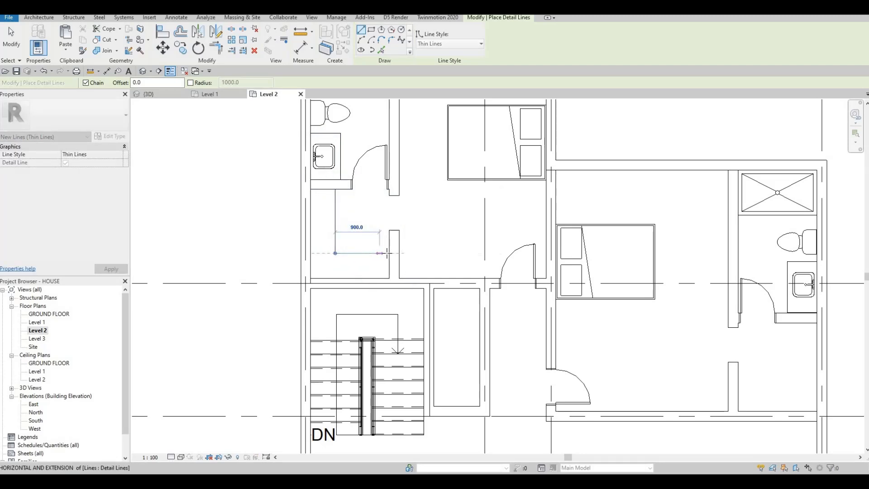
left_click(389, 253)
key("Escape")
Draw a 1200 vertical closet line in the right bedroom, placed 1200 from the wall.
scroll(353, 240, "down", 1)
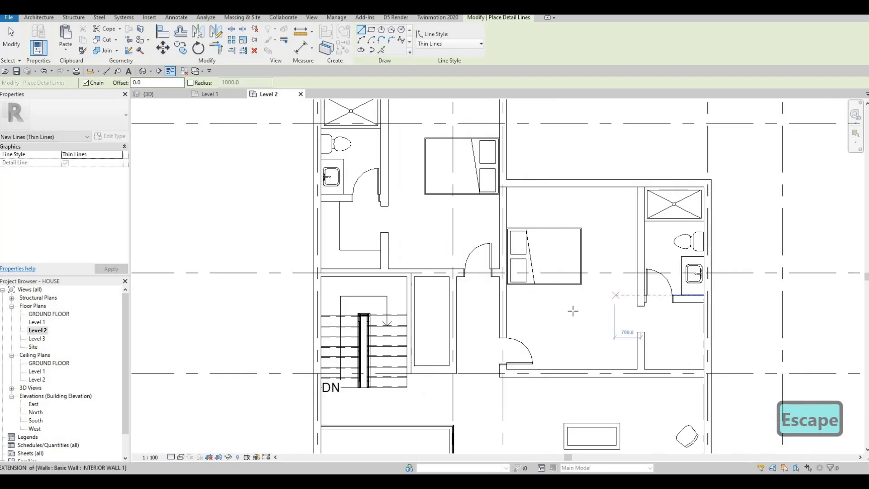
middle_click_drag(573, 311, 500, 283)
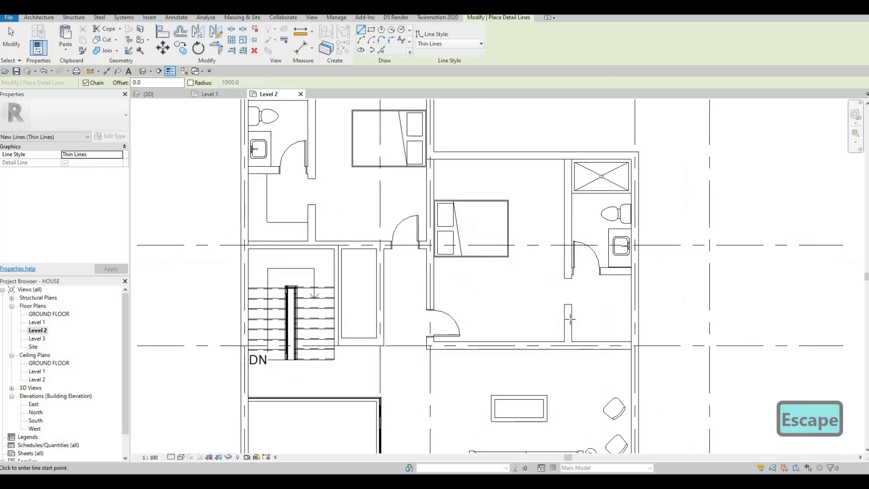
left_click(625, 318)
left_click(620, 274)
key("Escape")
key("Escape")
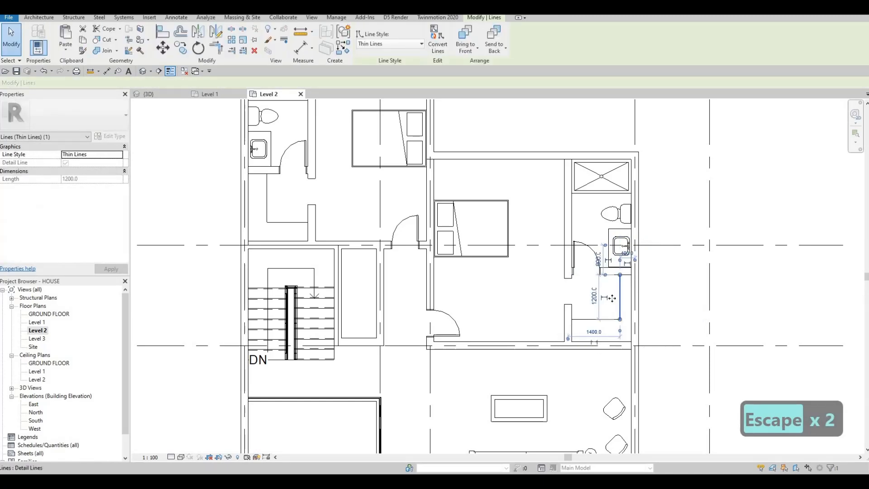
left_click_drag(610, 302, 605, 312)
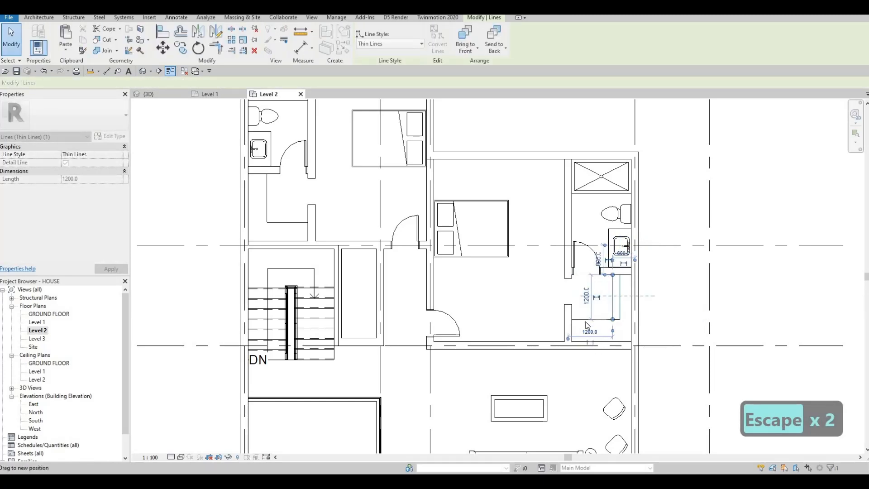
key("Escape")
key("Escape")
key("Escape")
scroll(592, 319, "down", 1)
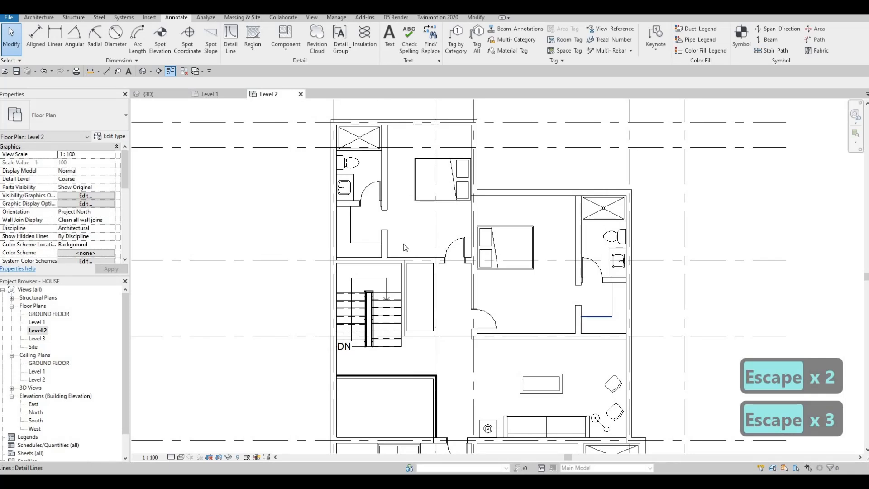
Nudge the upper-left closet line slightly to the right.
scroll(347, 209, "down", 2)
key("Escape")
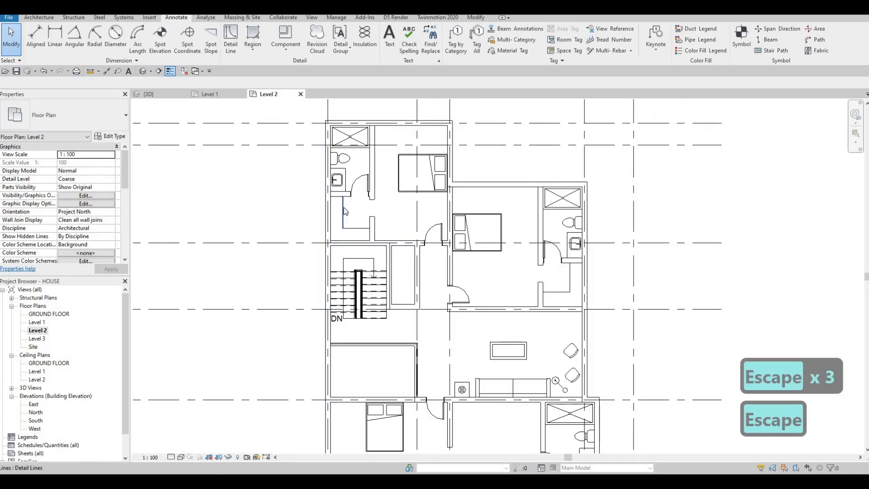
left_click(343, 207)
key("Right")
key("Escape")
key("Escape")
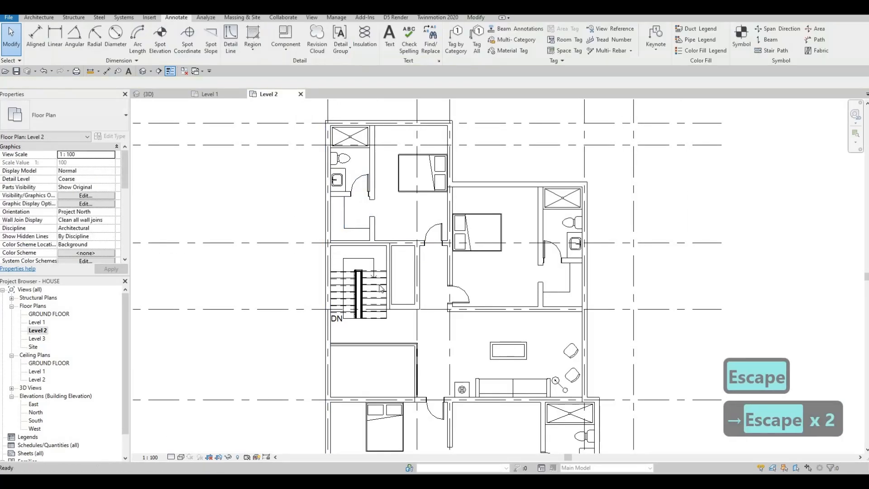
Change the lower bedroom's partition opening width from 900 to 700.
middle_click_drag(417, 335, 405, 229)
scroll(406, 228, "down", 1)
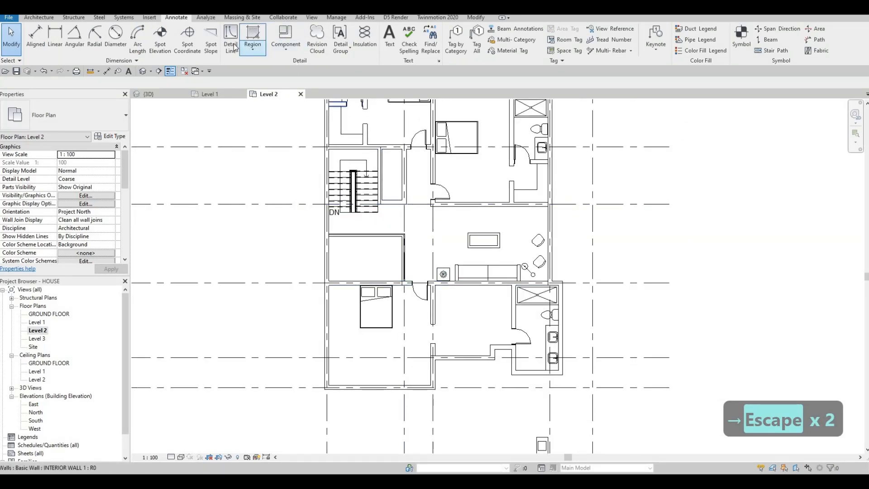
scroll(435, 357, "up", 4)
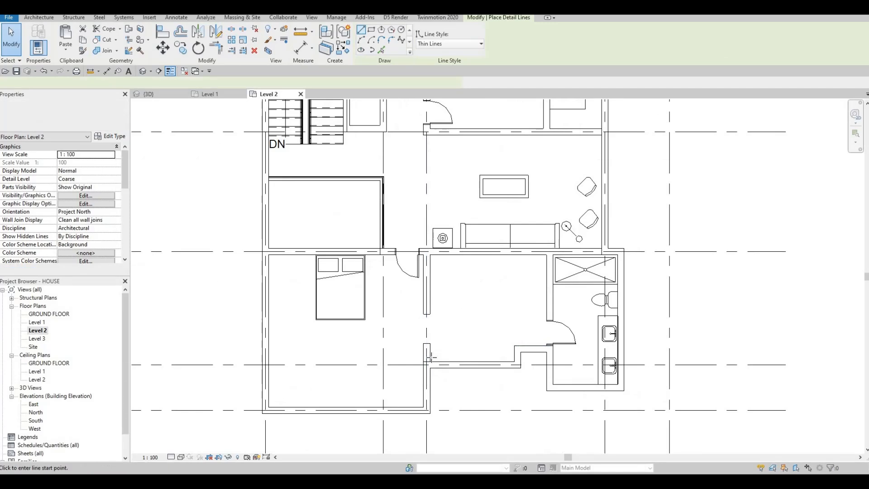
key("Escape")
key("Escape")
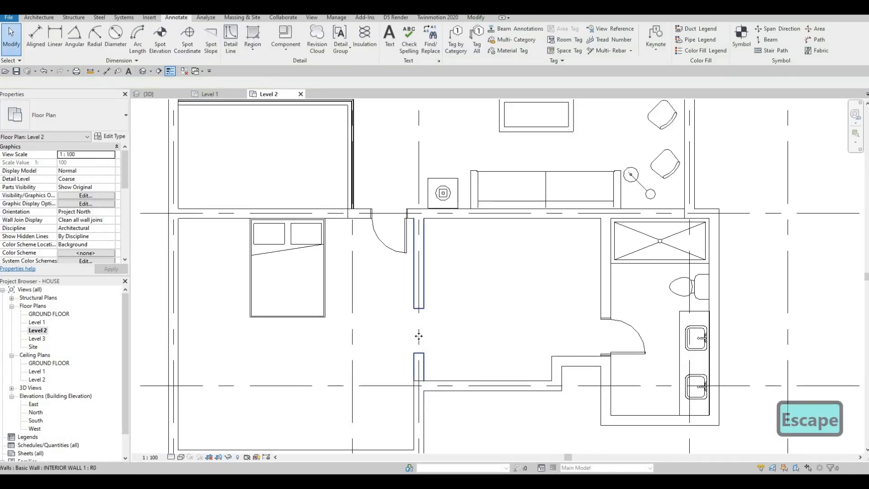
left_click(417, 315)
key("Escape")
left_click(419, 330)
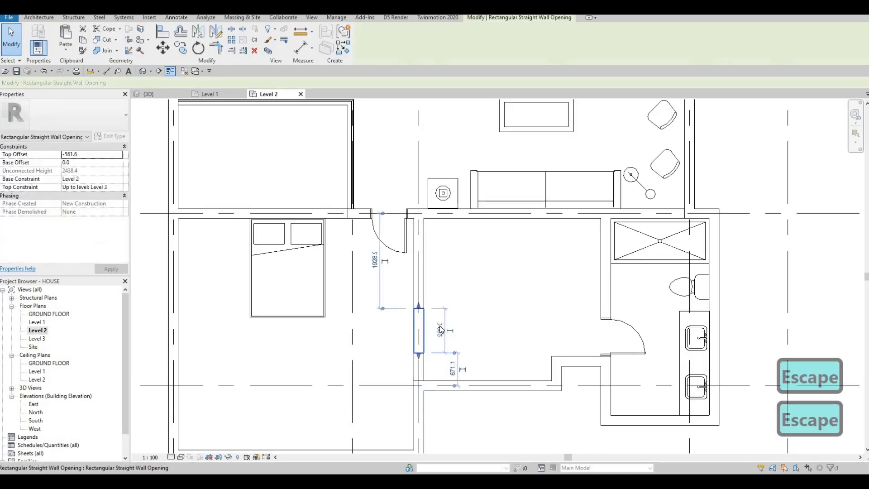
type("700")
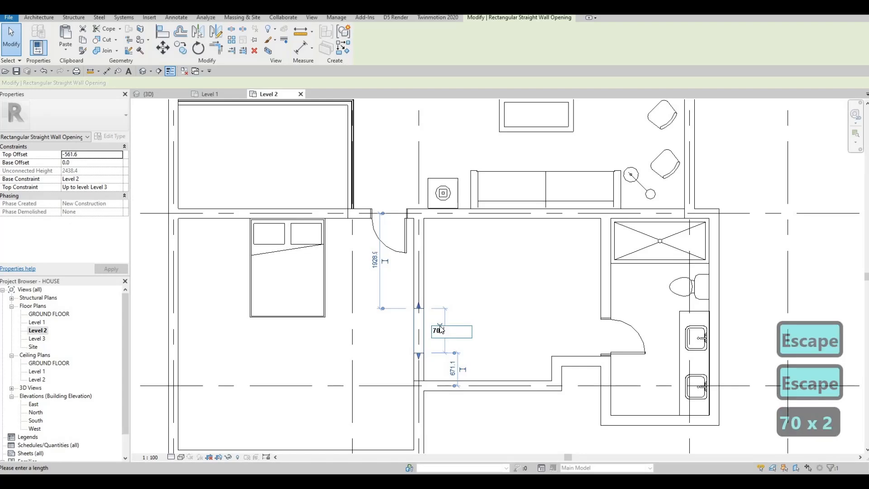
key("Return")
key("Escape")
left_click(421, 334)
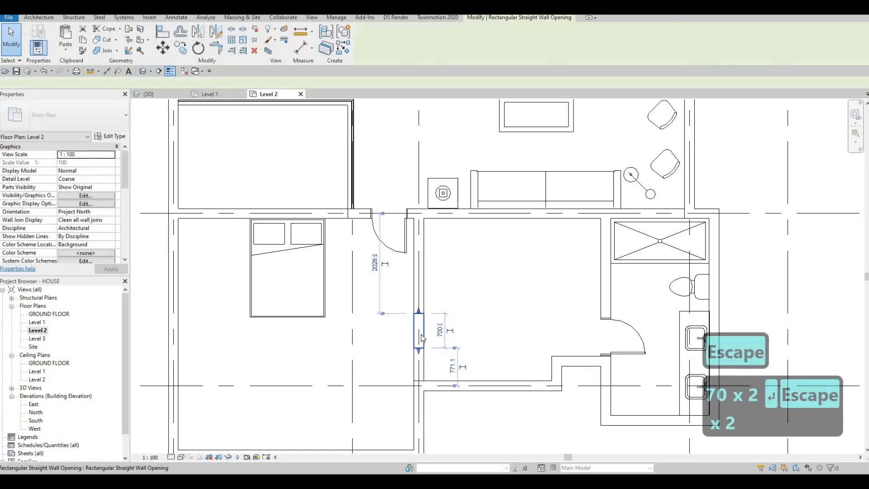
key("Escape")
key("Escape")
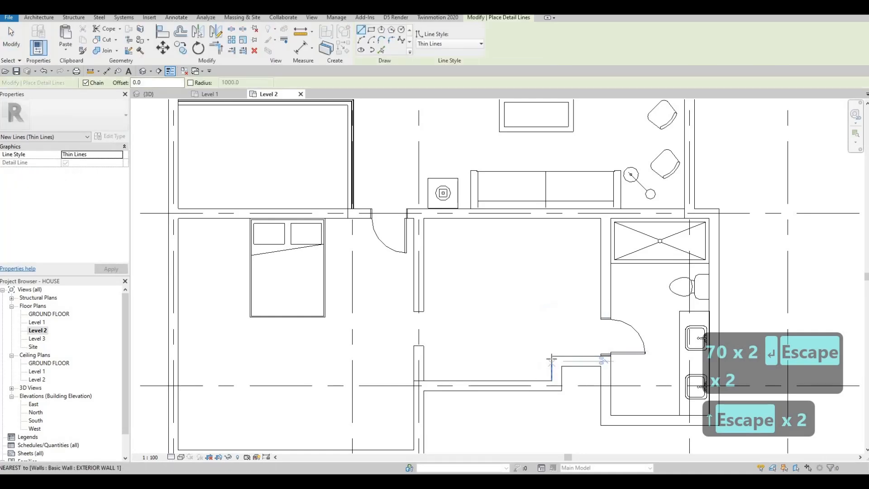
Draw a 2600 detail line along the room's wall.
scroll(552, 358, "up", 2)
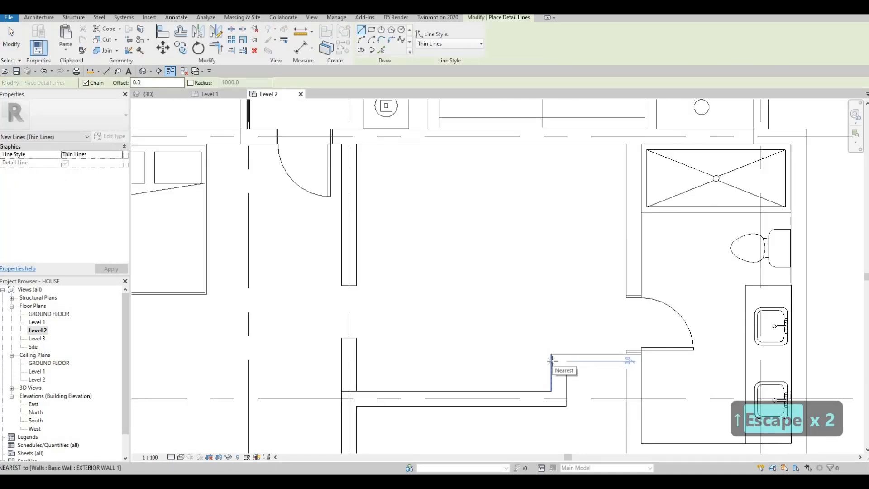
left_click(551, 361)
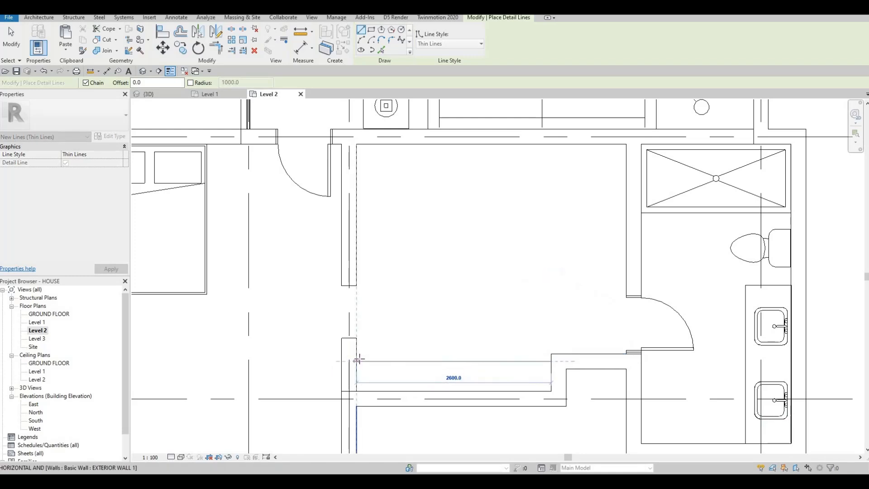
left_click(357, 361)
key("Escape")
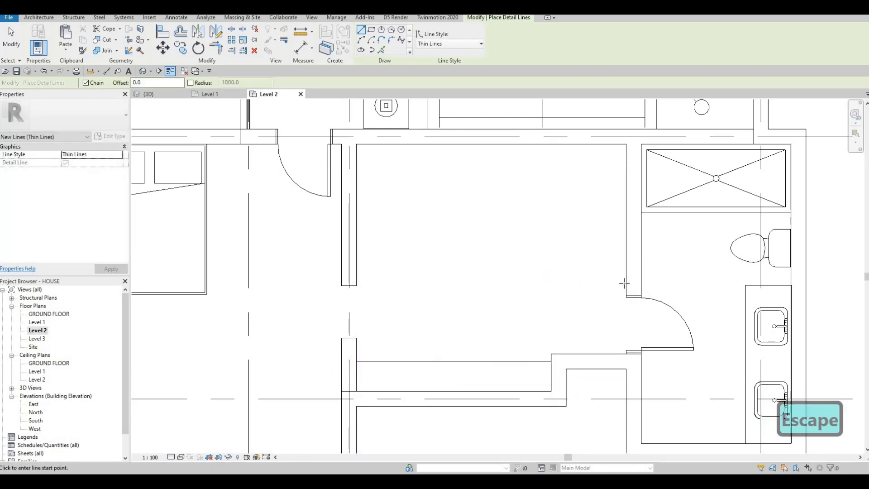
Sketch the closet outline from the wall beside the bathroom as a chain of lines.
left_click(613, 281)
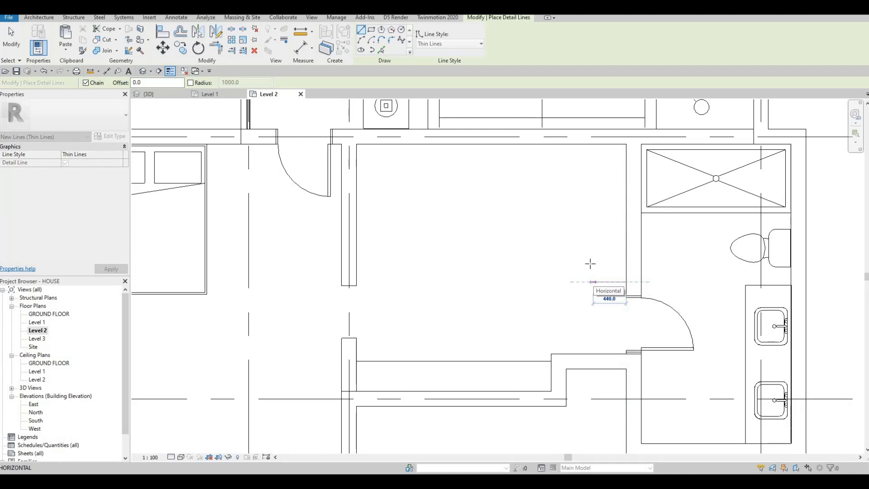
left_click(590, 282)
left_click(401, 167)
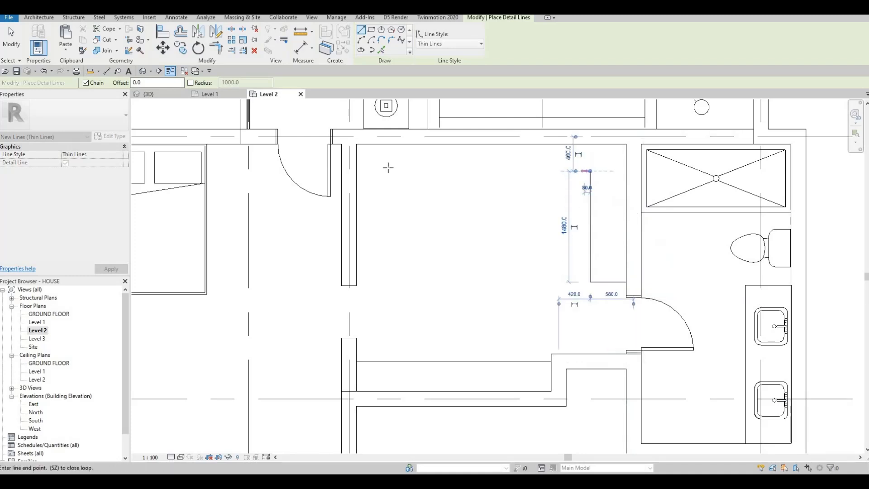
left_click(384, 170)
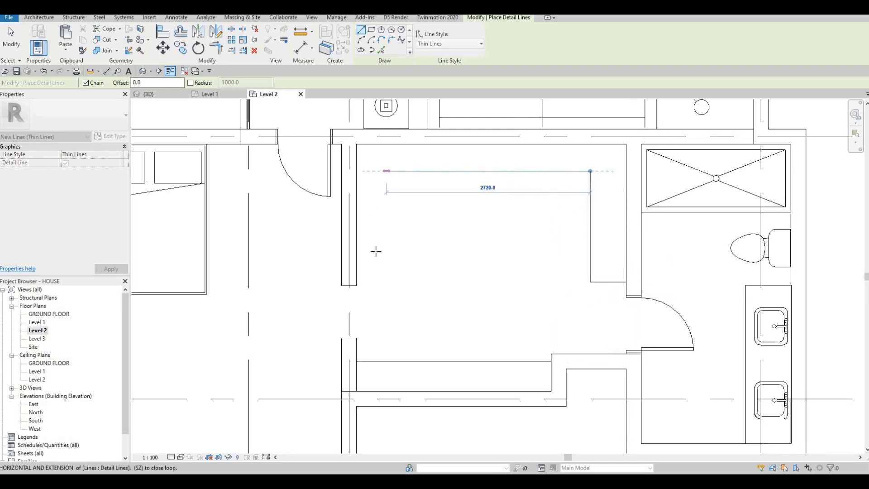
left_click(386, 277)
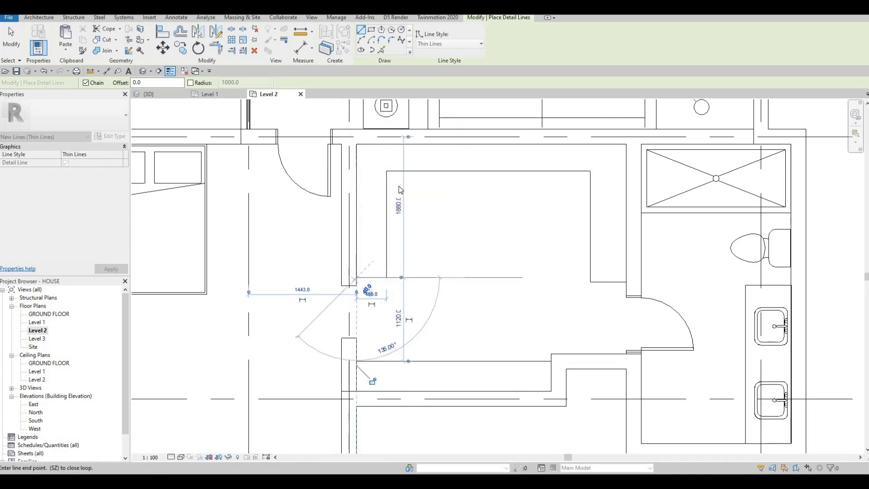
key("Escape")
key("Escape")
Set the closet outline's top line 500 from the wall.
left_click(583, 171)
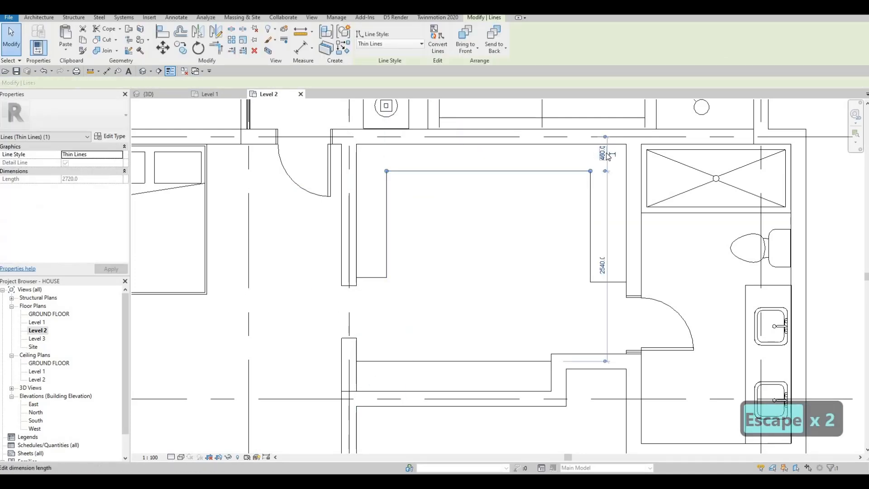
left_click(604, 160)
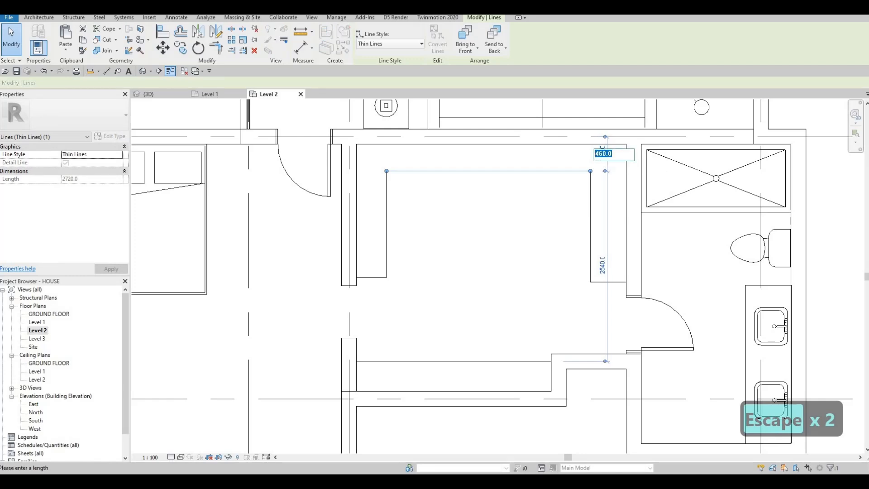
type("500")
key("Return")
key("Escape")
key("Escape")
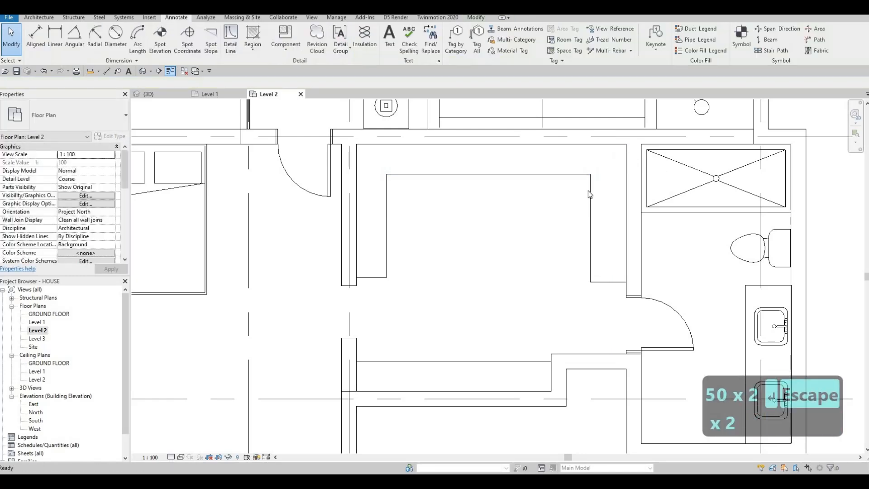
Nudge the right vertical line left, the top line down and the left line right.
left_click(589, 192)
key("Left")
key("Left")
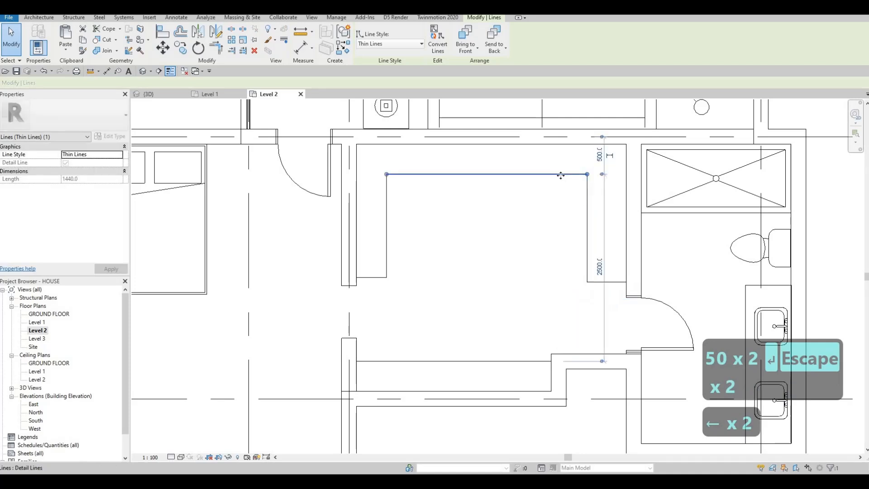
key("Down")
key("Down")
key("Down")
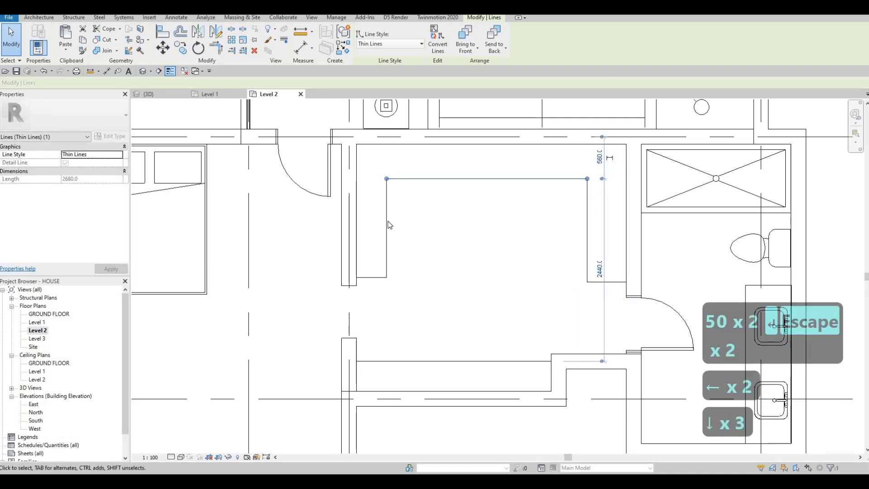
left_click(387, 221)
key("Right")
key("Right")
key("Right")
Fine-tune both vertical closet lines with further arrow-key nudges.
scroll(394, 224, "down", 1)
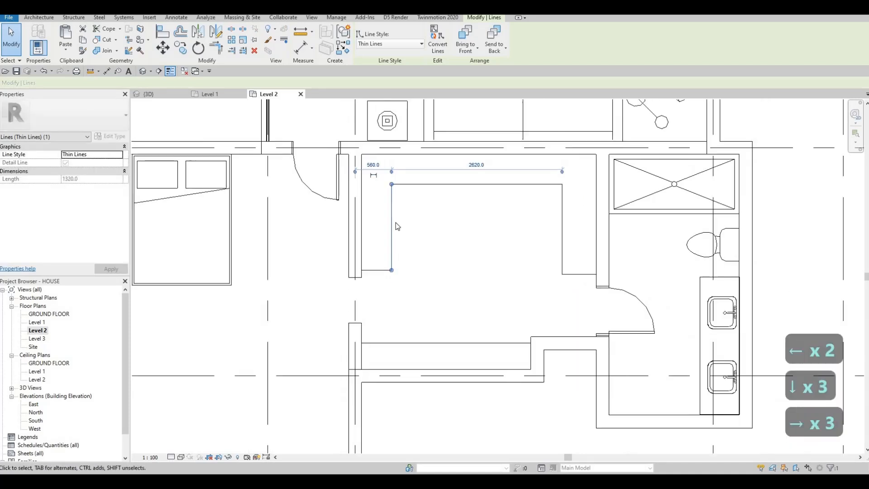
scroll(425, 222, "down", 1)
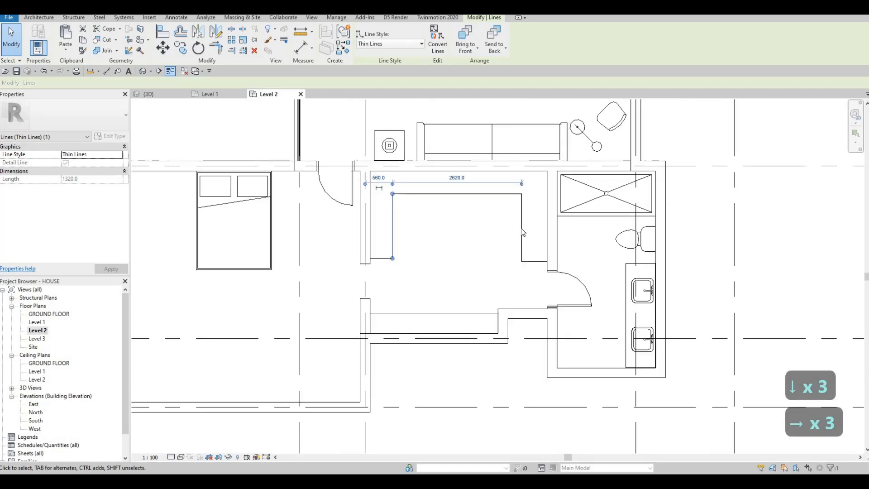
left_click(522, 232)
key("Right")
key("Right")
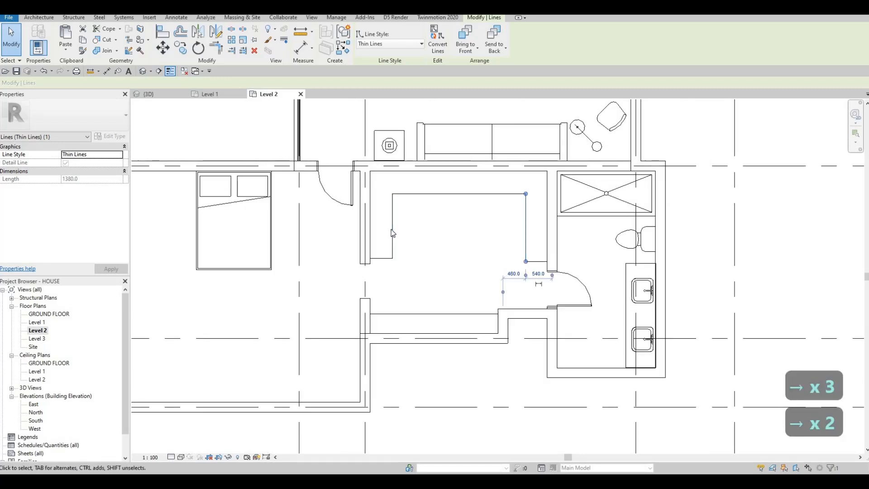
left_click(394, 230)
key("Right")
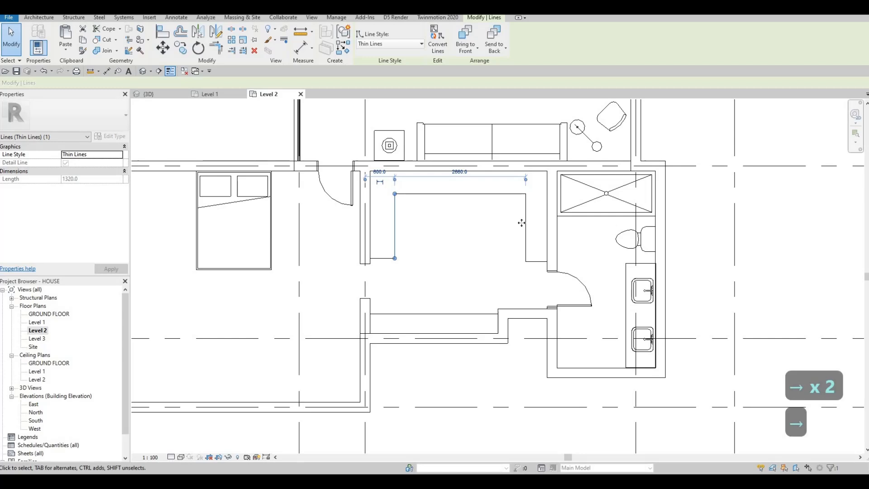
left_click(522, 222)
key("Left")
key("Left")
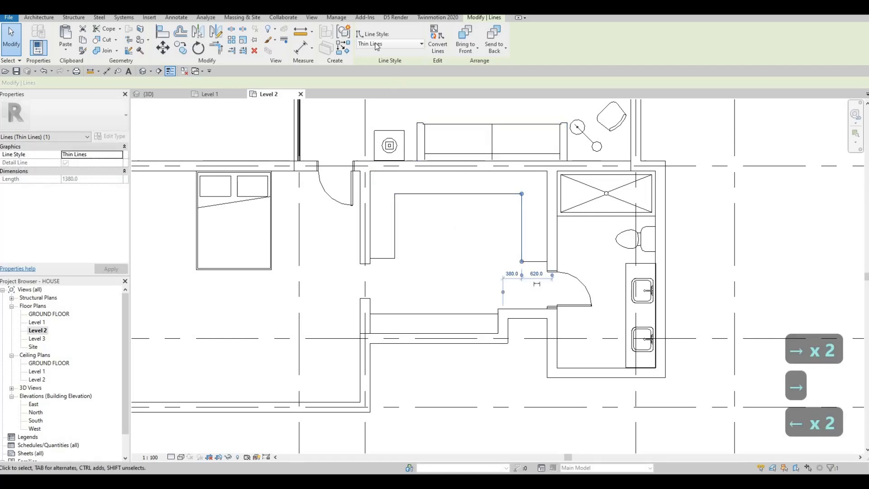
left_click(376, 44)
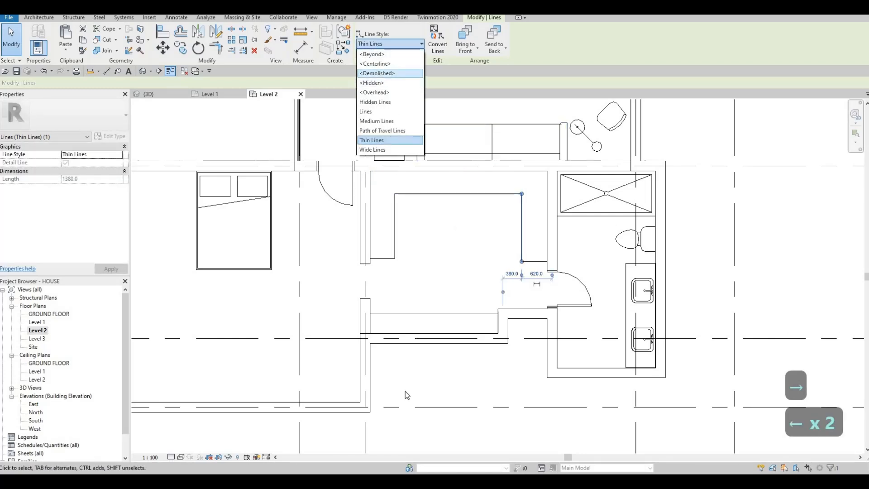
Choose the Demolished line style and back out of an accidental Filled Region sketch.
left_click(379, 74)
scroll(372, 319, "up", 4)
key("Escape")
key("Escape")
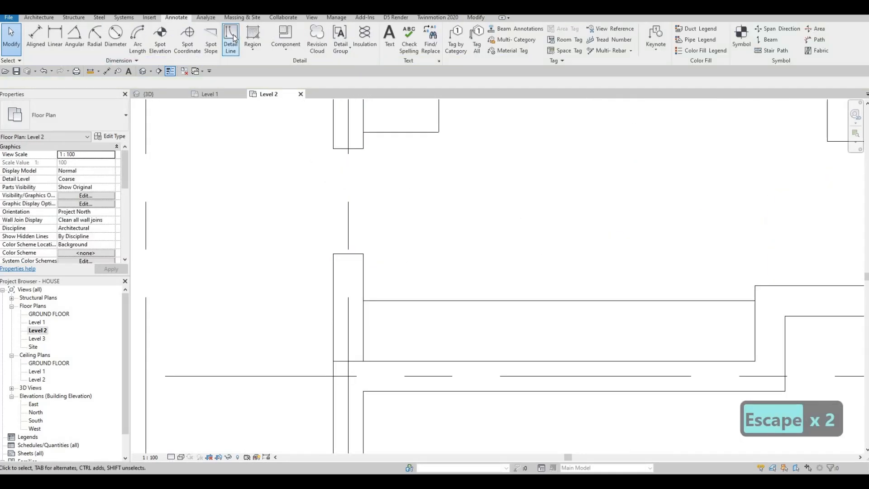
left_click(251, 36)
key("Escape")
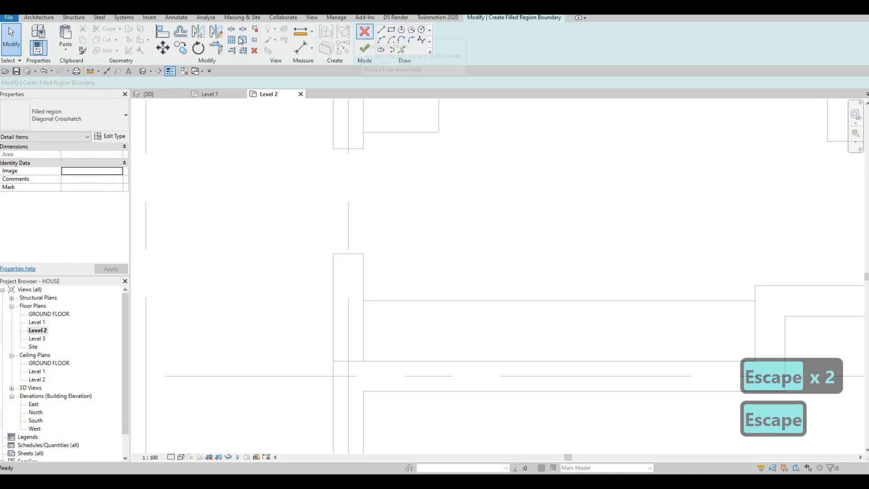
left_click(365, 31)
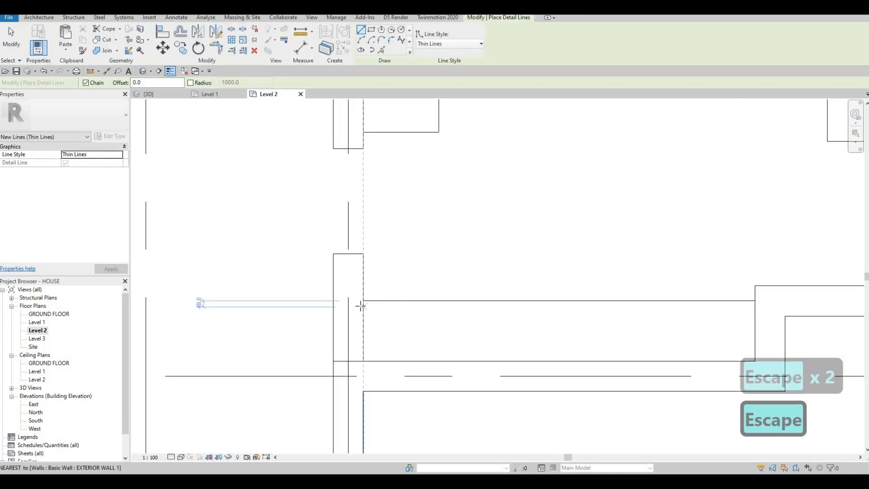
Restart Detail Line with the <Demolished> style and cancel the unfinished stray line.
key("F1")
key("F1")
left_click(434, 44)
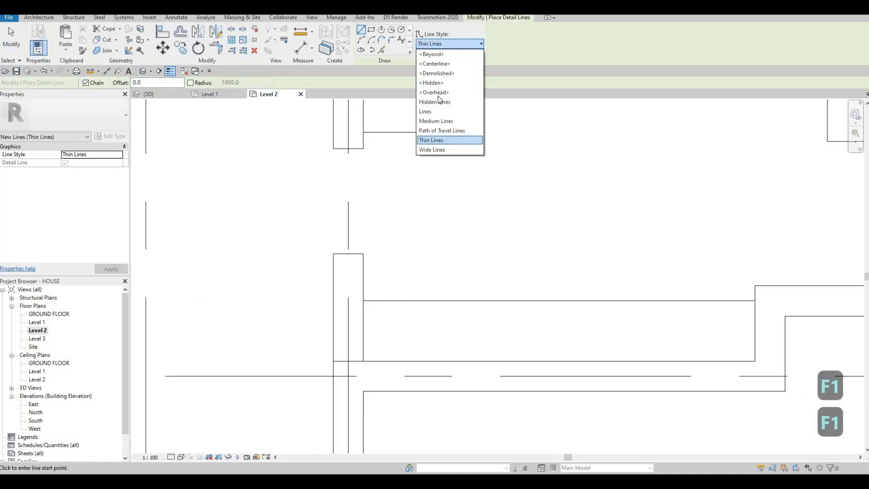
left_click(436, 74)
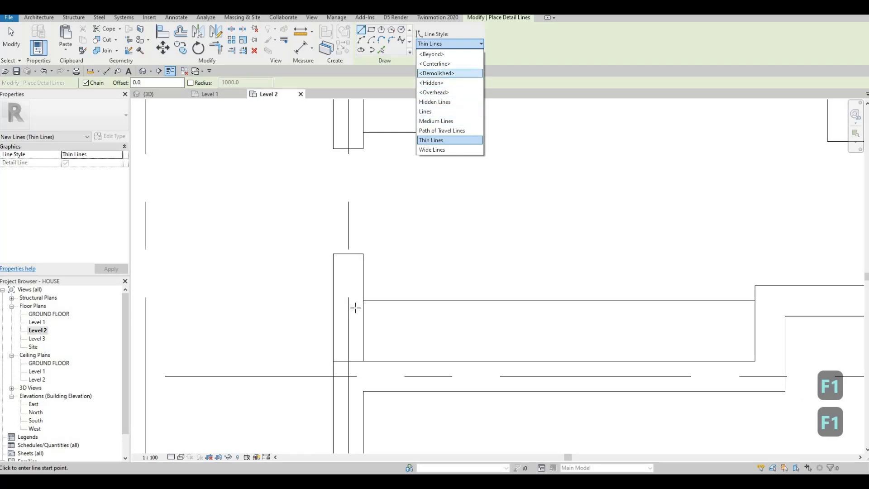
left_click(366, 307)
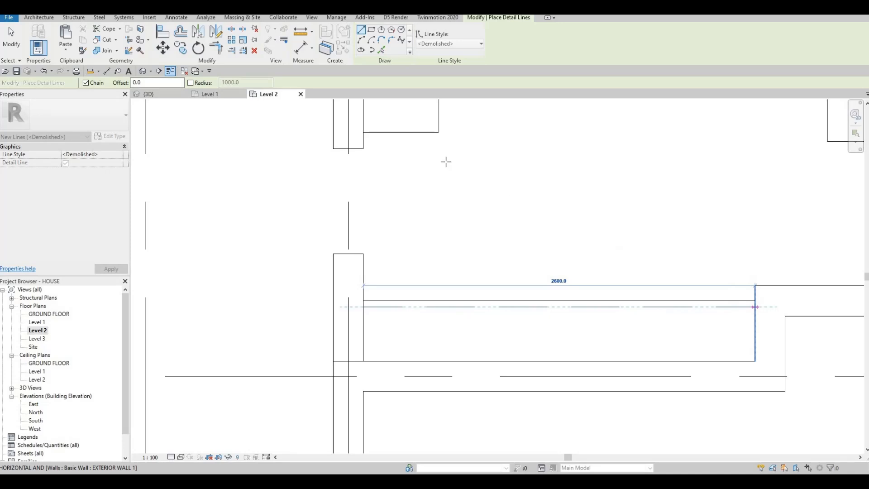
key("Escape")
scroll(334, 227, "down", 3)
scroll(335, 231, "up", 4)
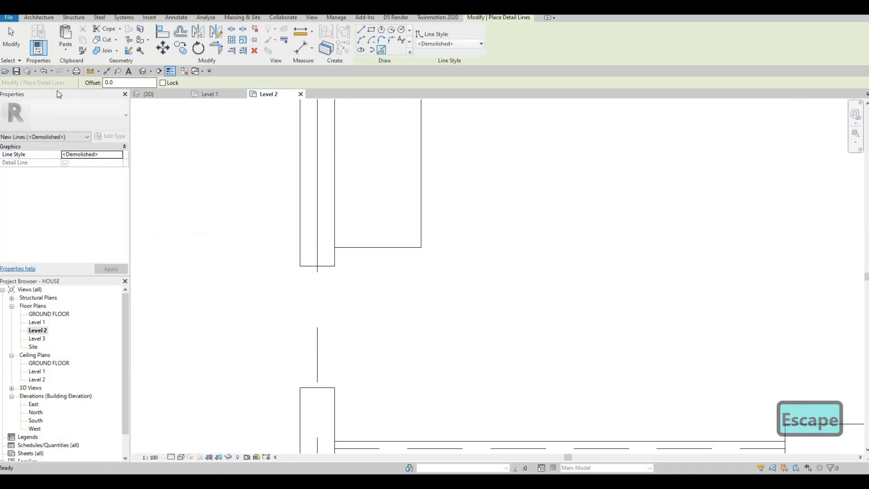
Trace three closet edges with dashed Demolished detail lines at a 50 offset.
type("50")
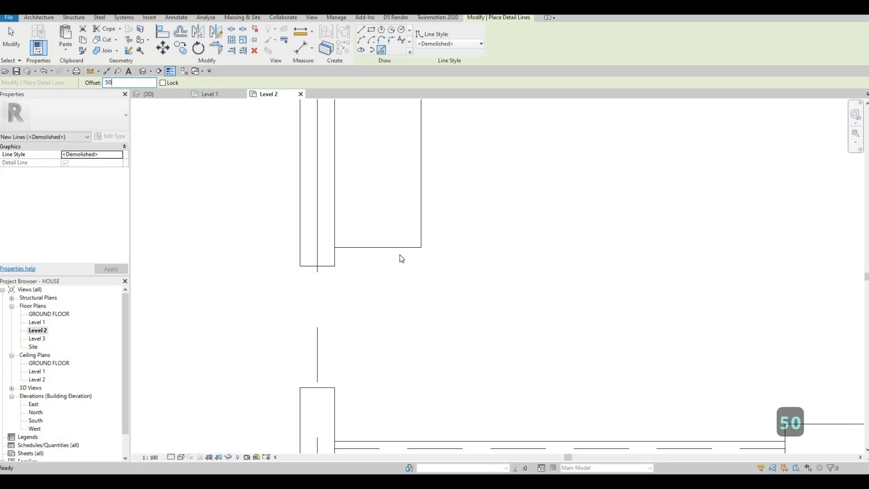
left_click(408, 231)
left_click(417, 207)
scroll(376, 251, "down", 4)
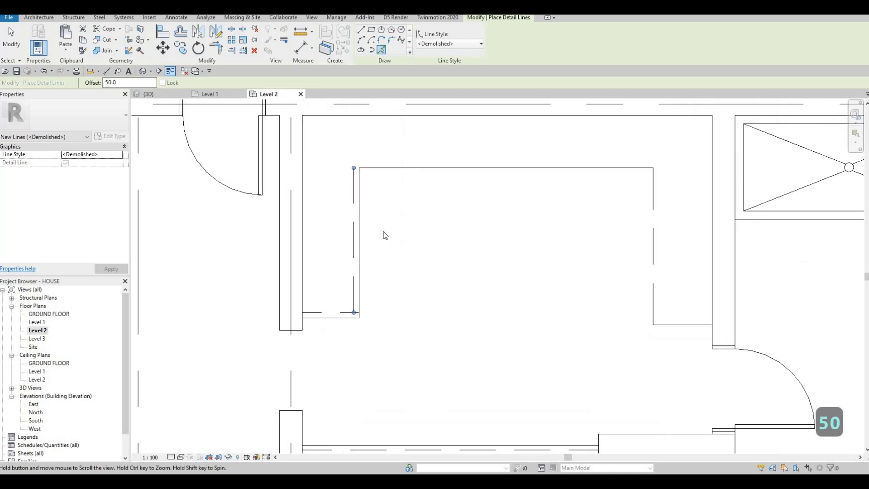
left_click(566, 257)
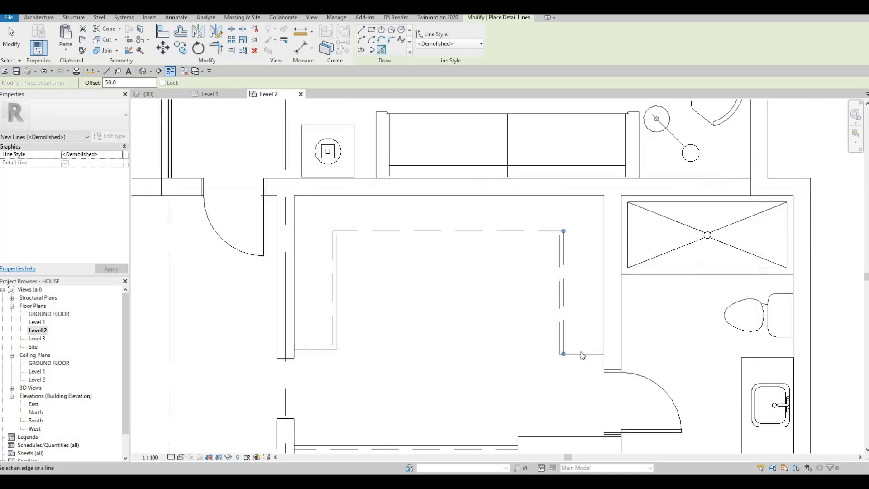
key("Escape")
key("Escape")
key("Escape")
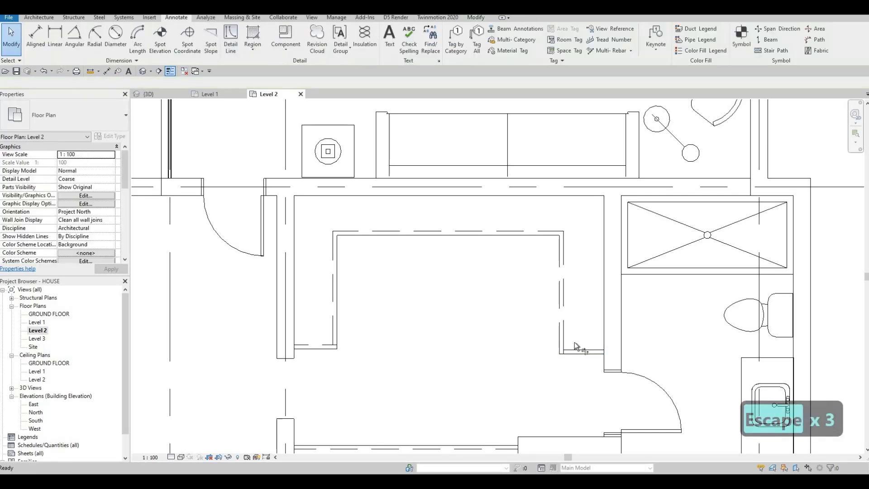
Trim two dashed closet lines with TR so they meet at a corner.
key("r")
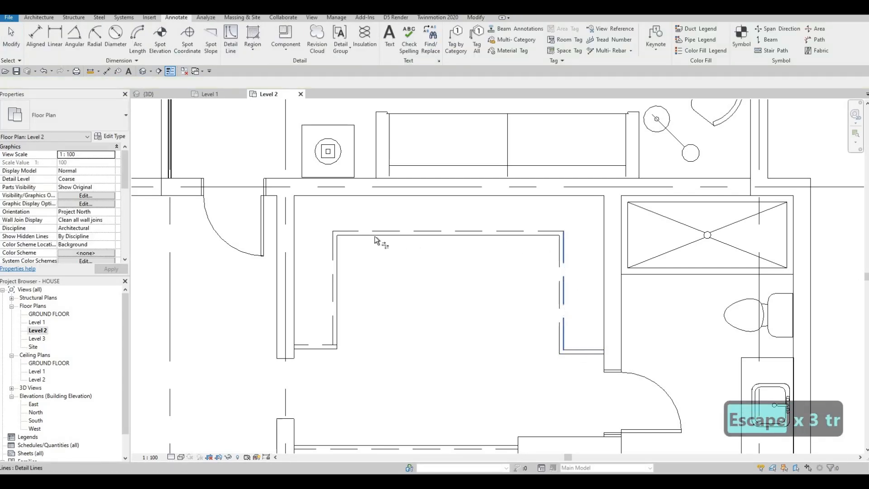
left_click(333, 333)
left_click(324, 345)
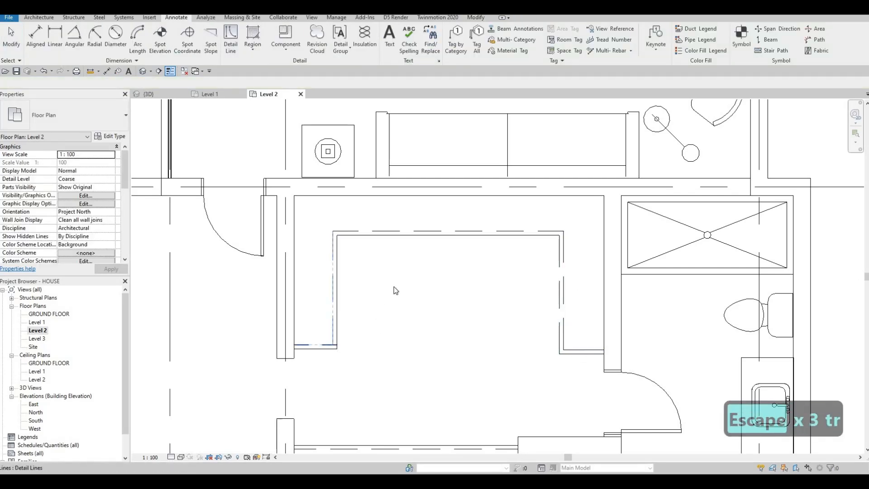
scroll(394, 291, "down", 5)
key("Escape")
Pan the plan down and left, and resume drawing Demolished detail lines.
middle_click_drag(454, 253, 408, 318)
scroll(412, 306, "down", 2)
scroll(400, 355, "down", 1)
middle_click_drag(401, 355, 412, 334)
scroll(413, 335, "down", 2)
middle_click_drag(414, 256, 393, 291)
scroll(414, 255, "up", 2)
middle_click_drag(403, 150, 378, 177)
left_click(231, 38)
Trace the upper-left room's wall with a dashed Demolished line at offset 50.
left_click(110, 82)
type("50")
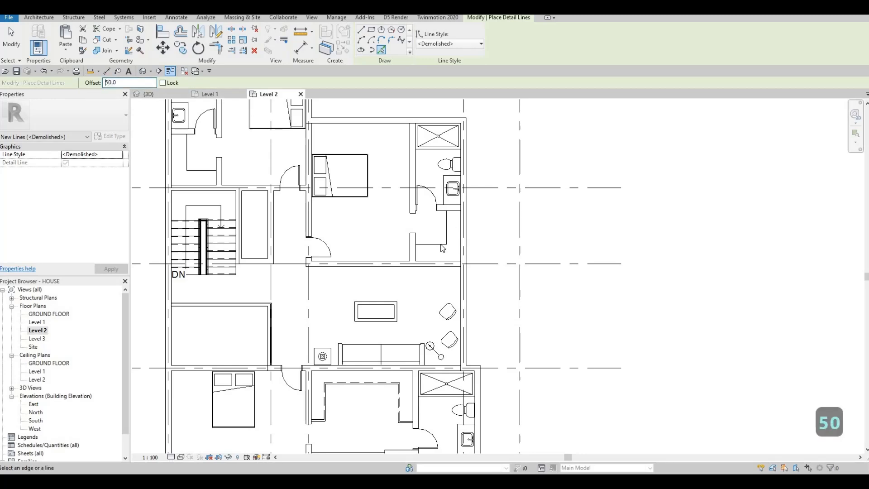
scroll(441, 242, "up", 2)
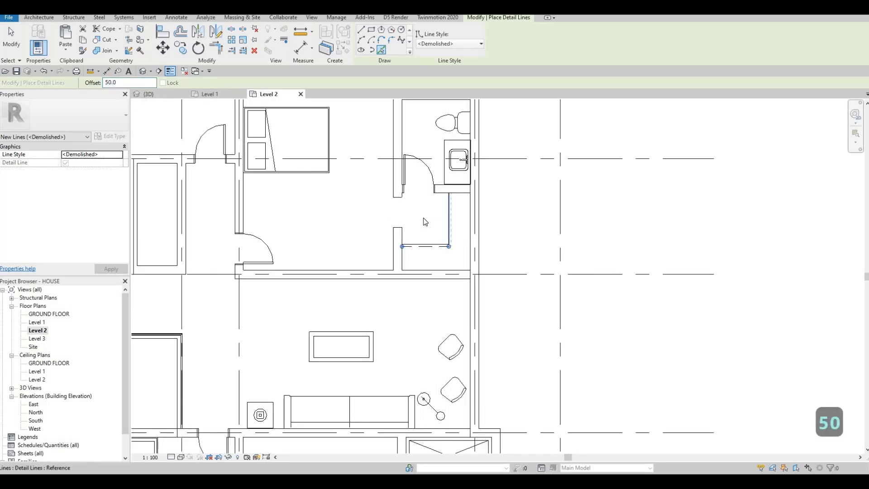
scroll(419, 215, "down", 2)
middle_click_drag(317, 157, 410, 157)
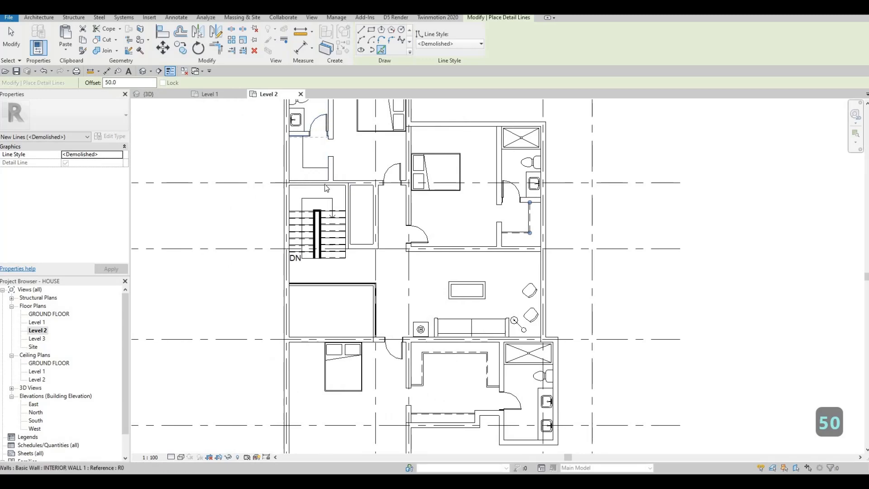
scroll(303, 152, "up", 2)
left_click(324, 185)
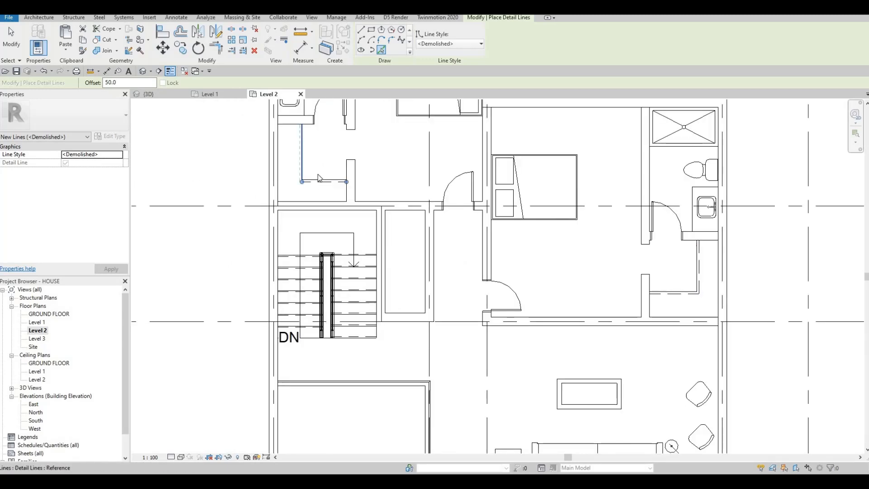
scroll(320, 182, "up", 1)
key("Escape")
key("Escape")
key("Escape")
Nudge the 1040 line and the new dashed line slightly upward.
left_click(318, 188)
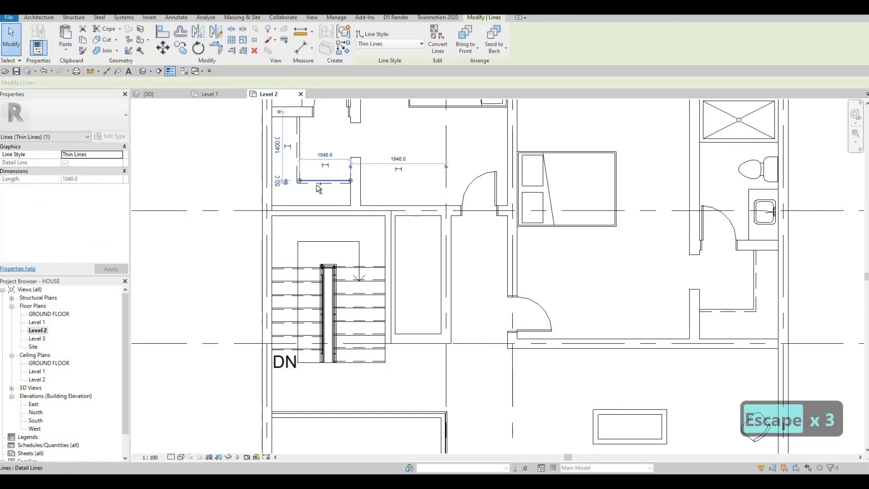
left_click(319, 185, "ctrl")
key("Up")
key("Up")
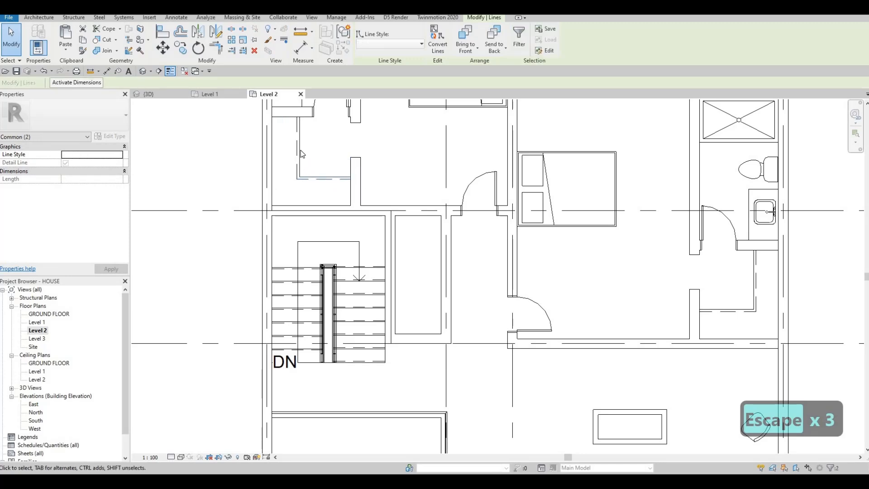
scroll(281, 190, "down", 5)
key("Escape")
key("Escape")
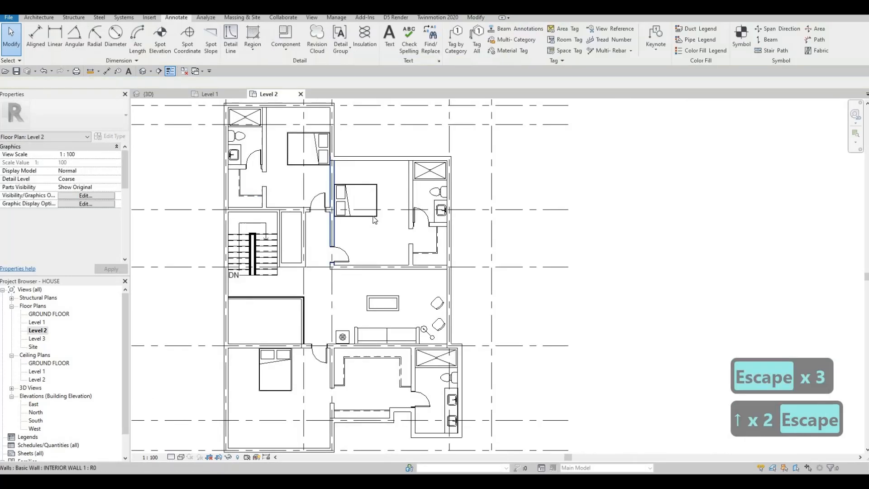
key("Escape")
key("Escape")
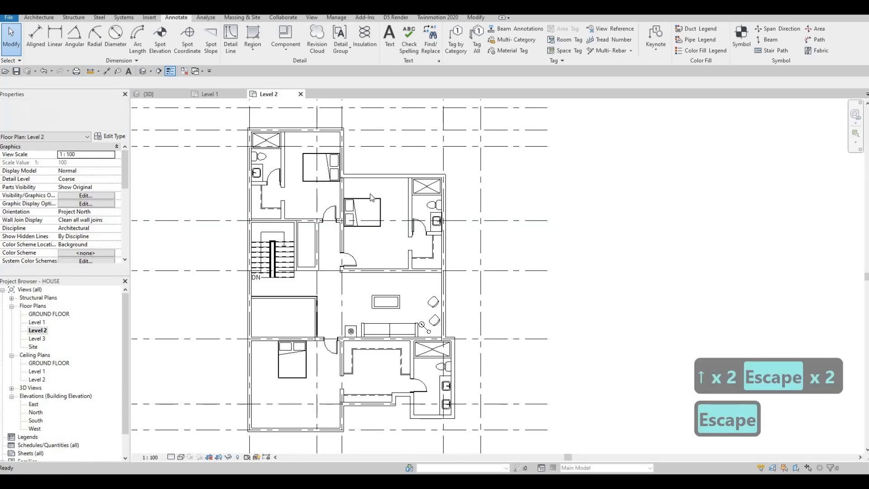
middle_click_drag(335, 218, 431, 231)
scroll(434, 255, "down", 3)
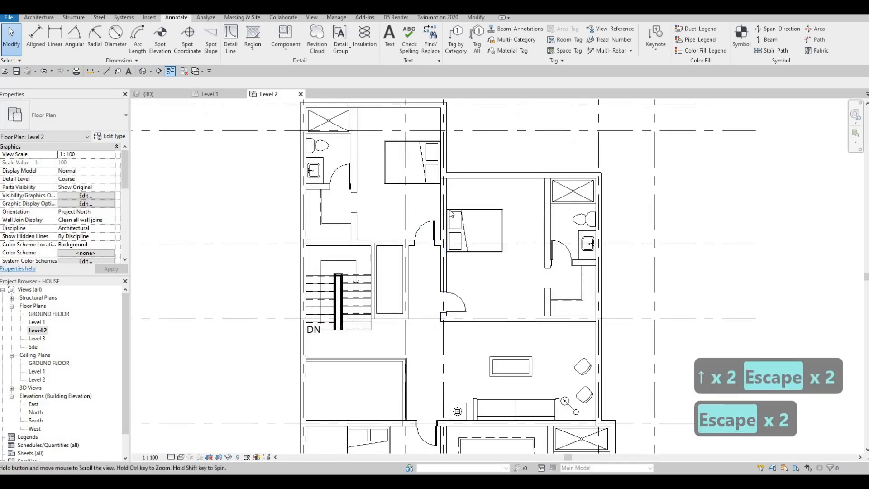
scroll(421, 208, "up", 2)
scroll(421, 209, "up", 1)
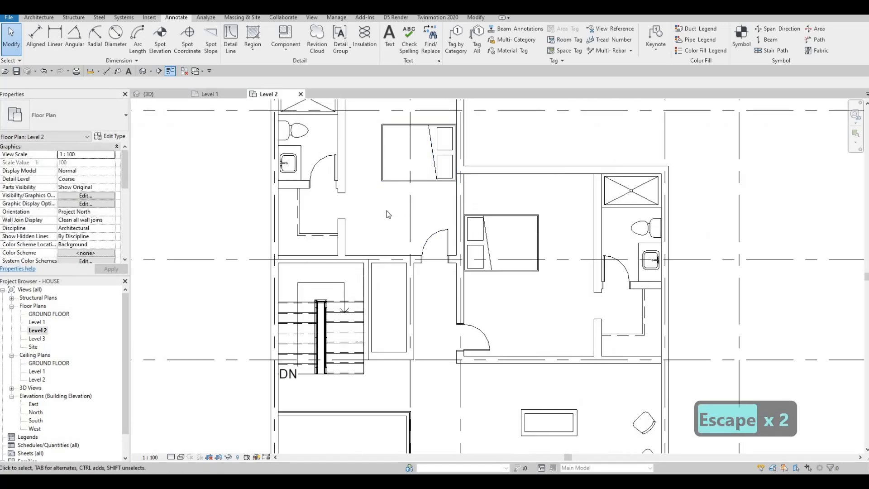
scroll(360, 234, "up", 1)
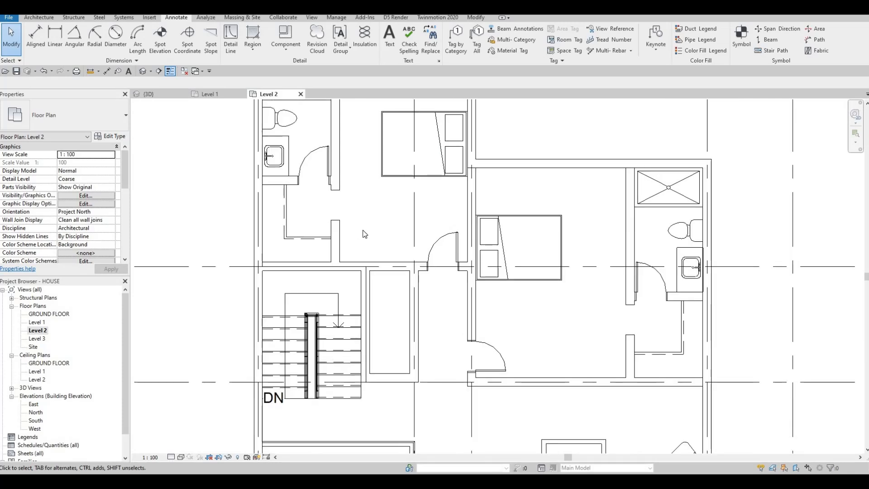
scroll(560, 366, "down", 1)
key("Escape")
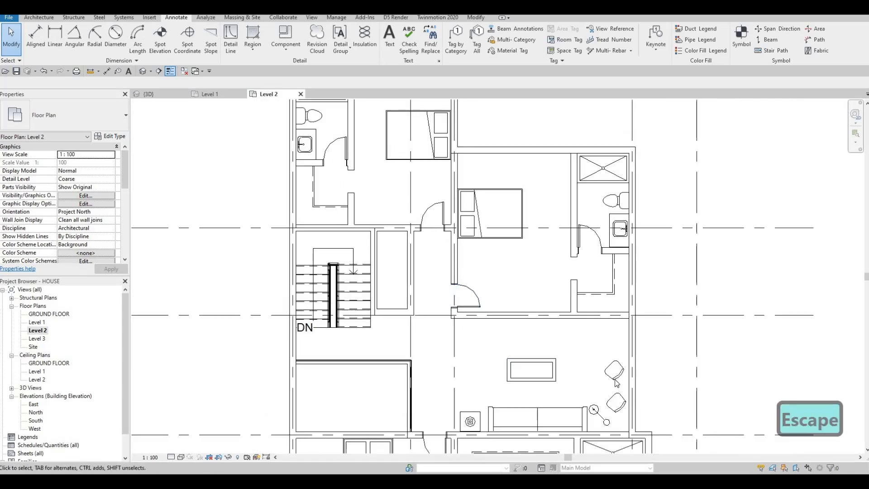
left_click(611, 369)
key("c")
key("s")
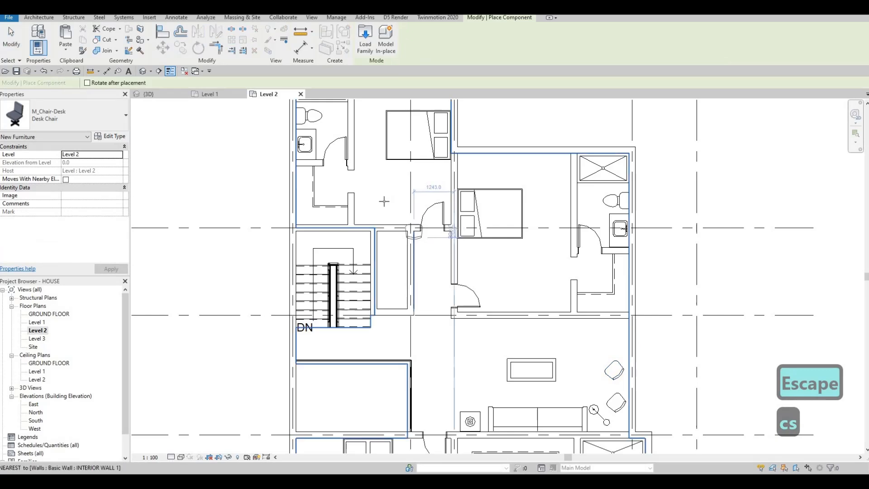
scroll(384, 201, "up", 1)
scroll(384, 201, "up", 1)
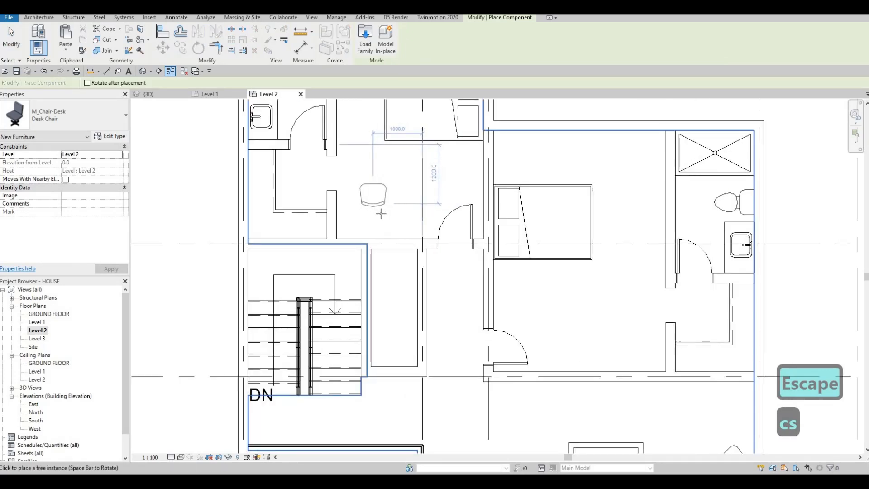
scroll(382, 213, "down", 1)
key("Escape")
key("Escape")
scroll(359, 250, "down", 2)
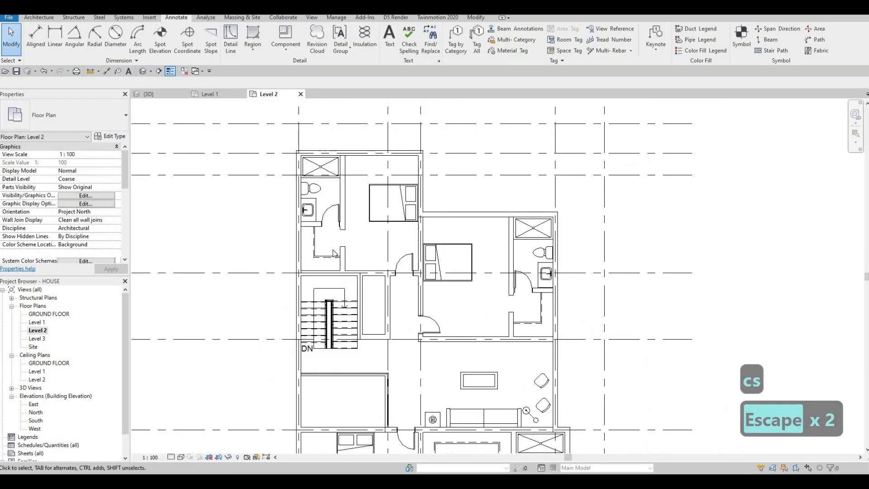
Find Underlay in the Level 2 Properties and open the Range: Base Level dropdown.
scroll(368, 146, "down", 1)
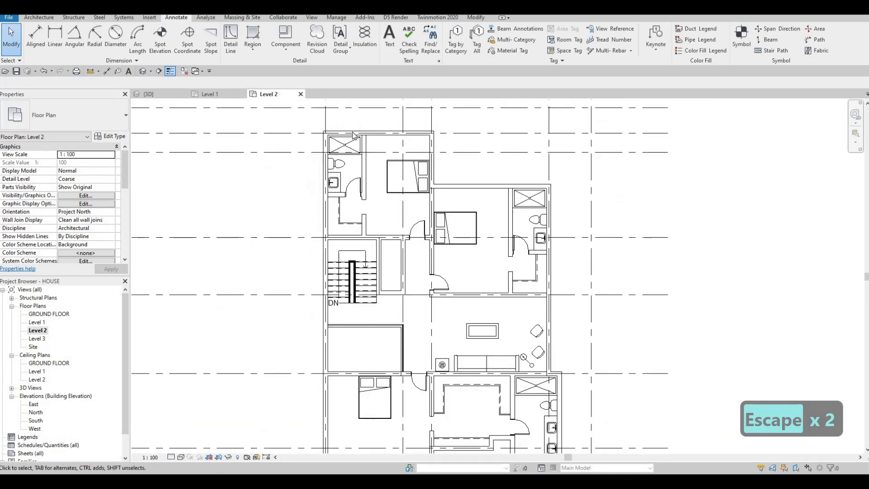
scroll(69, 226, "down", 5)
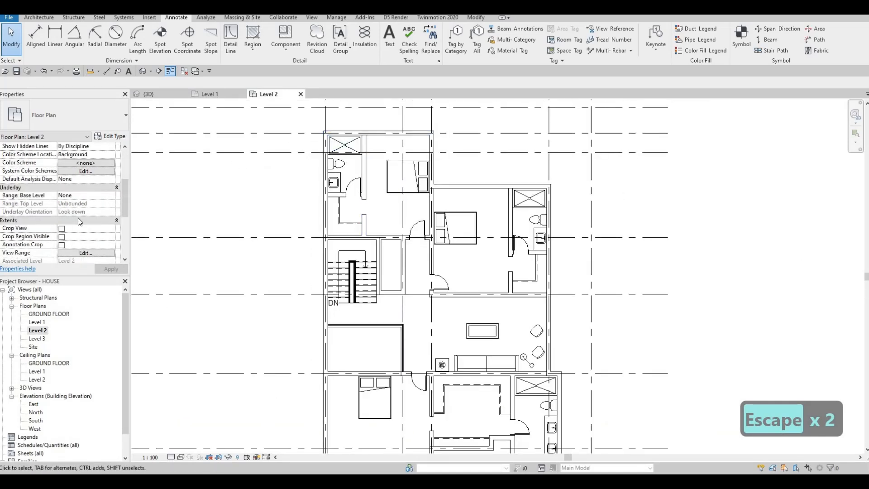
scroll(91, 220, "down", 1)
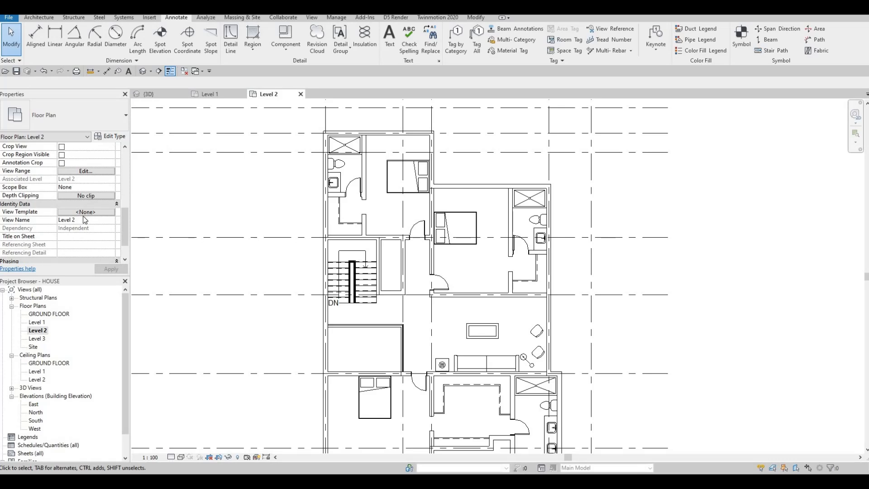
key("Escape")
scroll(83, 218, "up", 3)
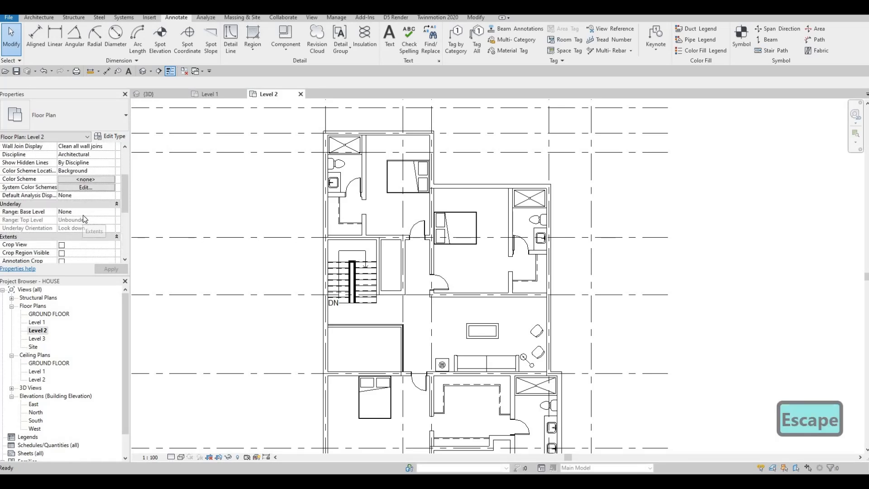
scroll(83, 215, "up", 2)
scroll(84, 219, "down", 3)
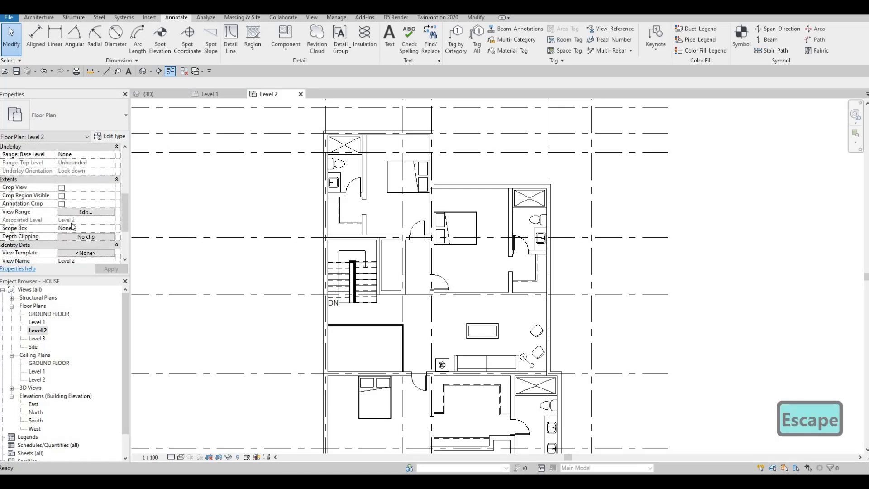
scroll(73, 228, "down", 1)
key("Escape")
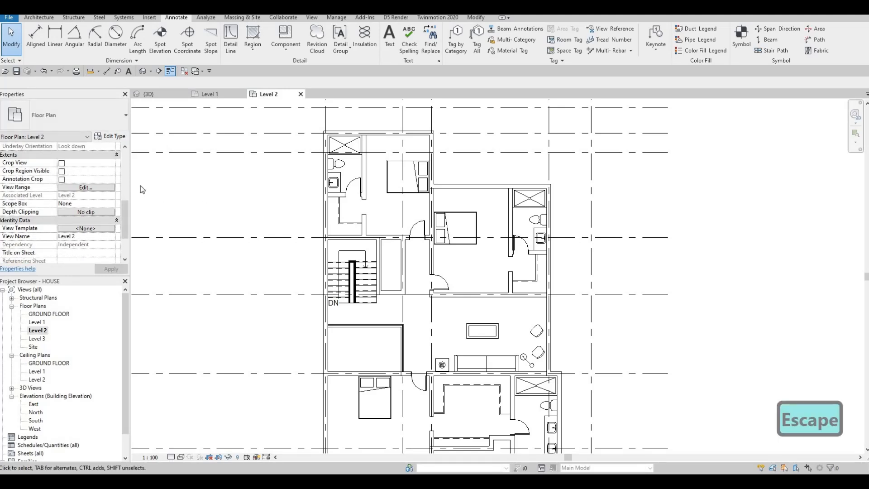
key("Escape")
scroll(243, 170, "down", 2)
scroll(79, 204, "down", 1)
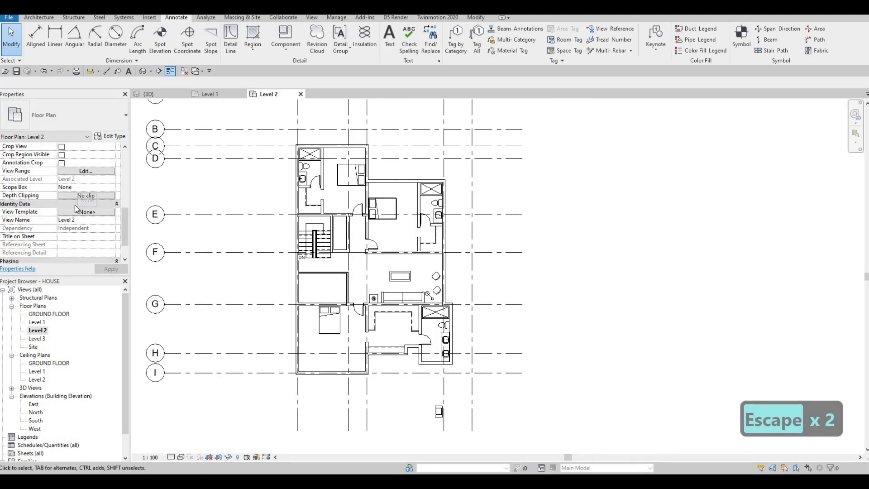
scroll(81, 206, "up", 5)
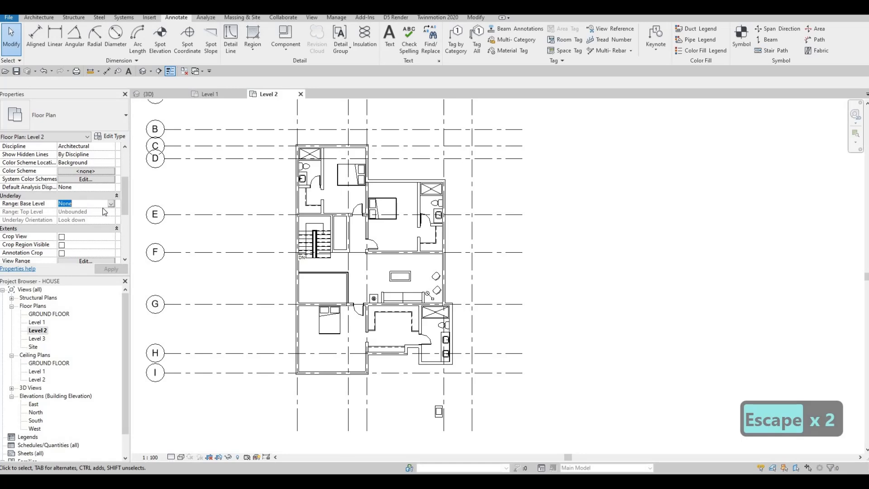
left_click(111, 203)
Set the underlay base level to Level 1, then select the underlaid desk without placing a copy.
left_click(77, 225)
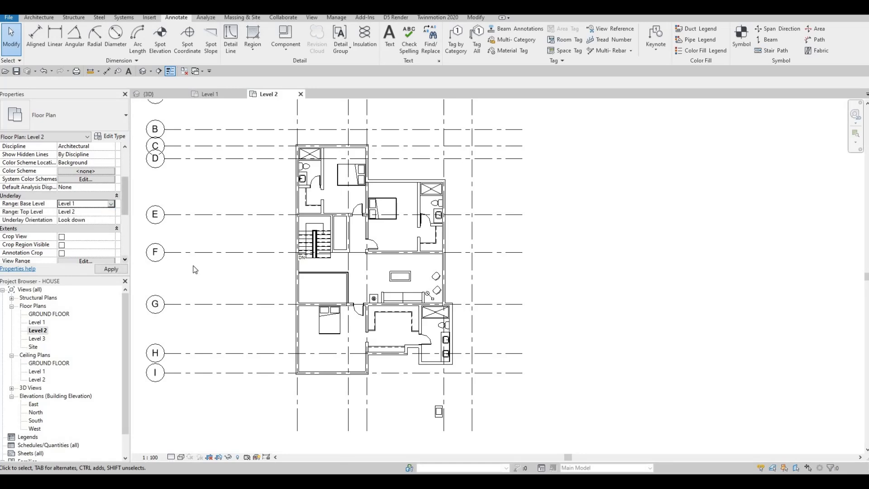
key("Escape")
scroll(324, 197, "up", 5)
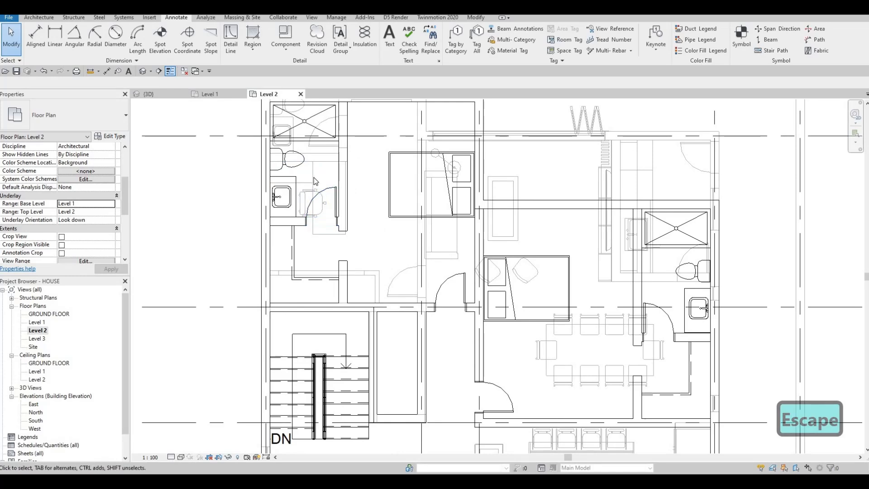
scroll(313, 182, "up", 2)
left_click(311, 182)
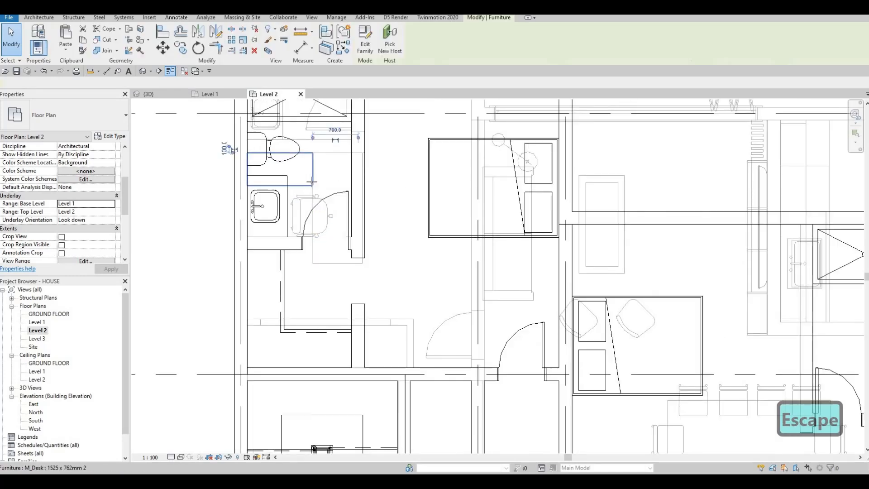
key("c")
key("s")
scroll(369, 247, "down", 2)
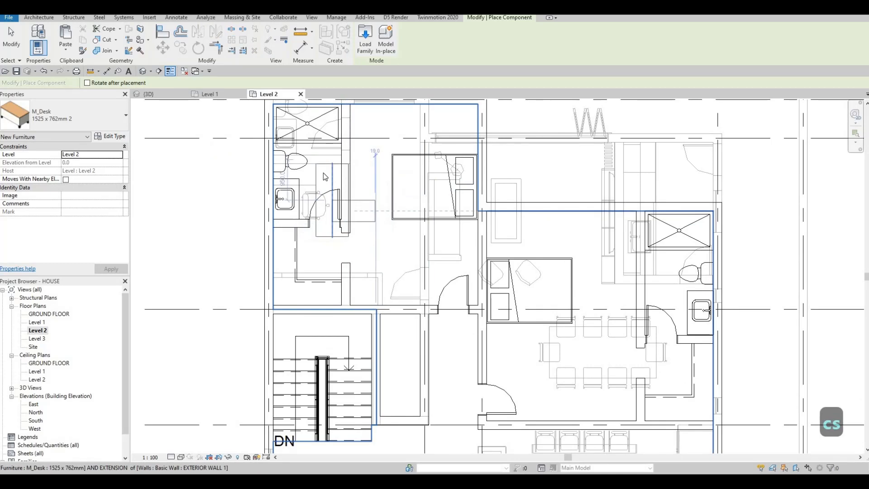
key("Escape")
key("Escape")
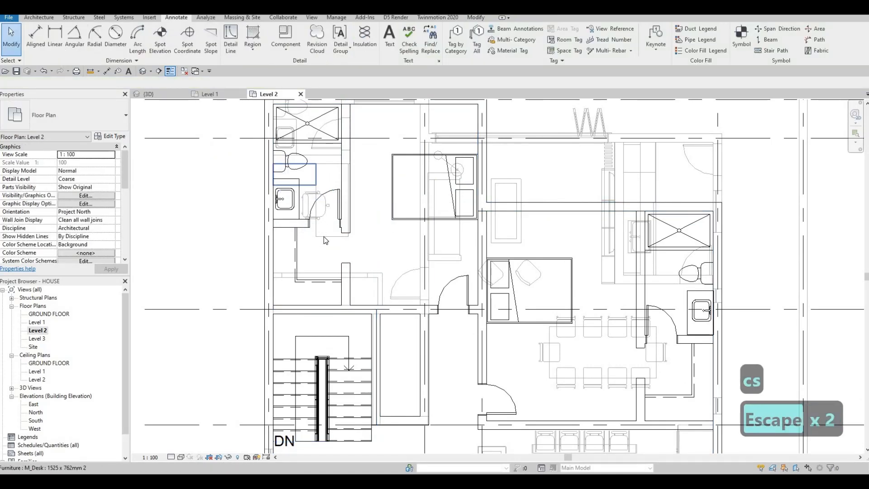
key("c")
key("s")
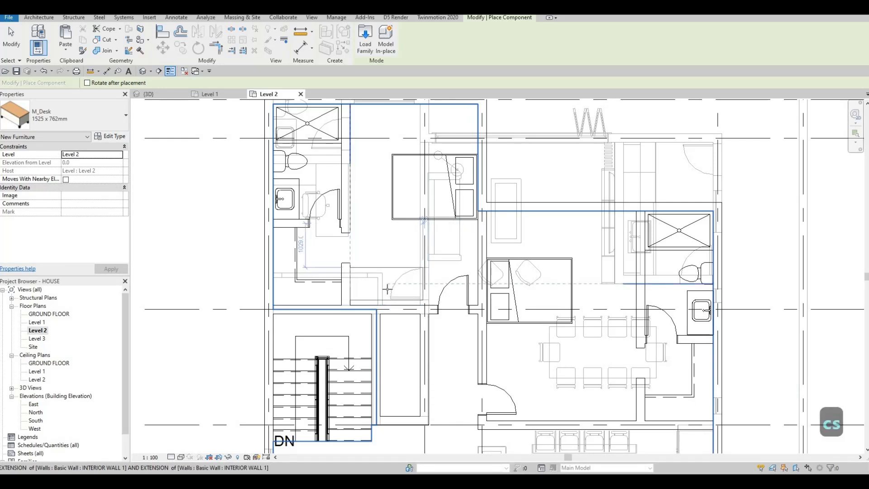
key("Escape")
key("Escape")
key("Escape")
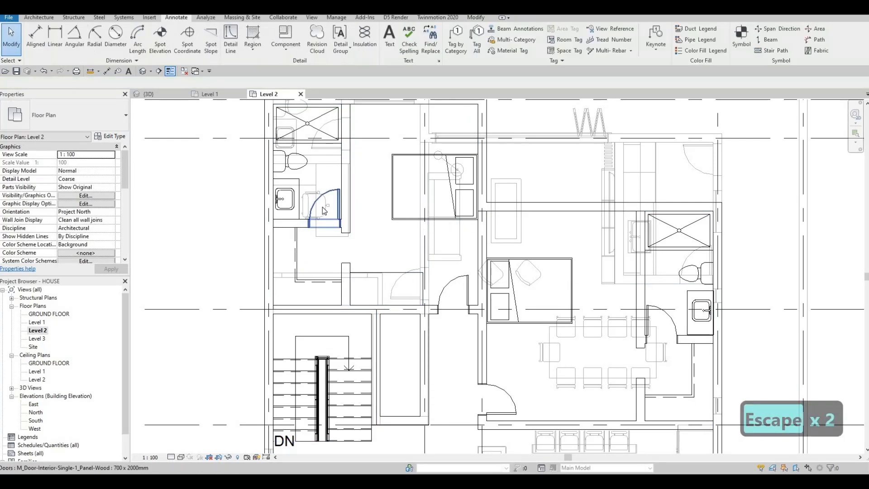
Place a copy of the M_Chair-Executive at the new desk with CS.
key("Tab")
left_click(325, 210)
key("c")
key("s")
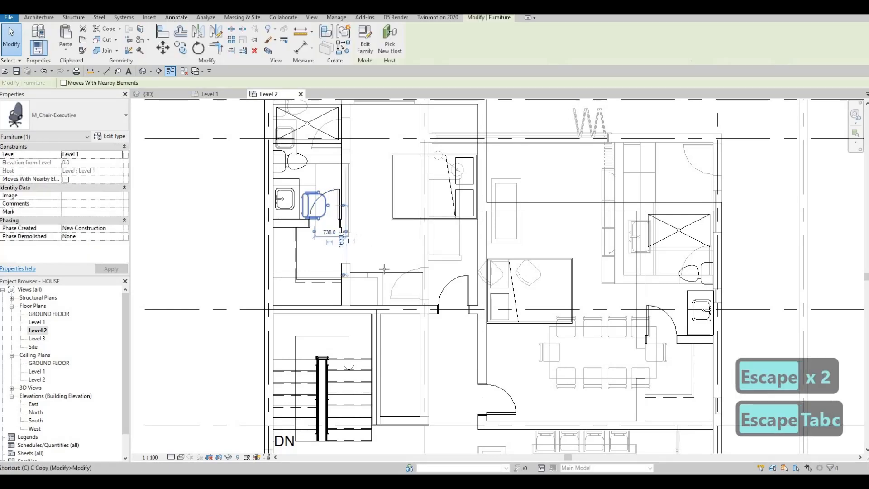
scroll(390, 272, "up", 3)
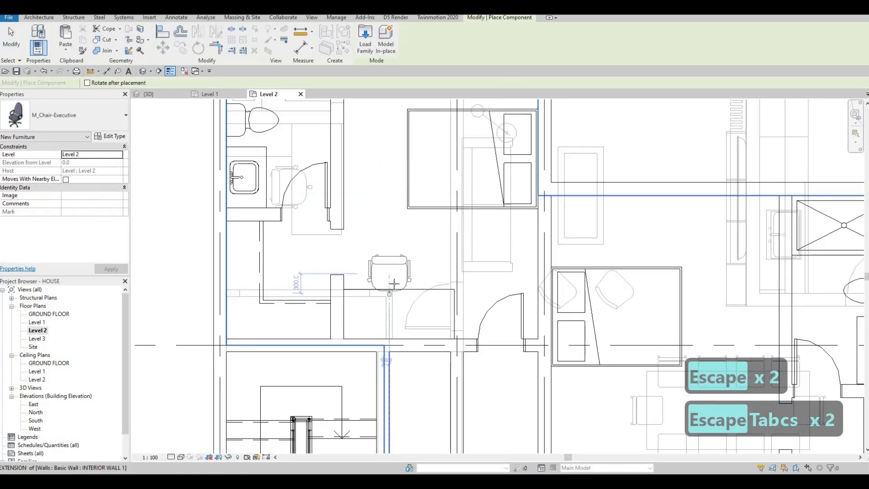
left_click(393, 286)
key("Escape")
key("Escape")
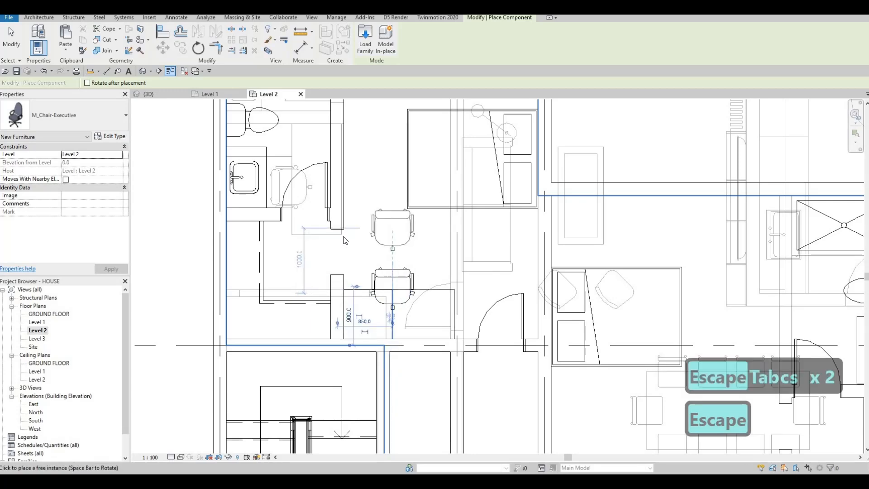
scroll(335, 238, "down", 2)
key("Escape")
scroll(271, 229, "down", 1)
scroll(90, 231, "down", 5)
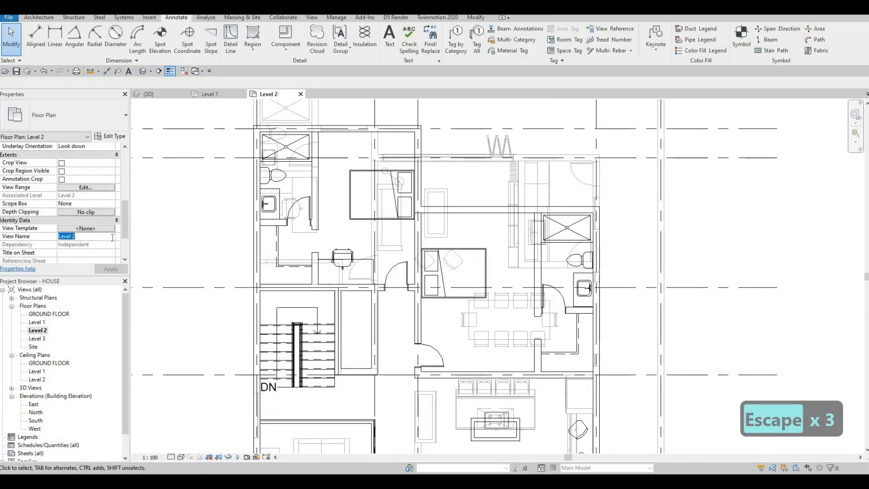
Change the Underlay Range: Base Level from Level 1 to None.
scroll(102, 234, "down", 3)
scroll(104, 217, "up", 6)
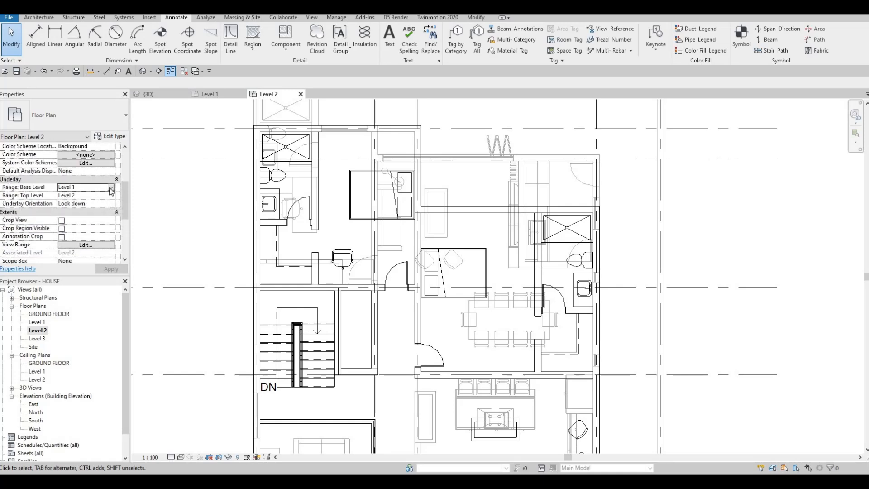
left_click(111, 187)
left_click(72, 195)
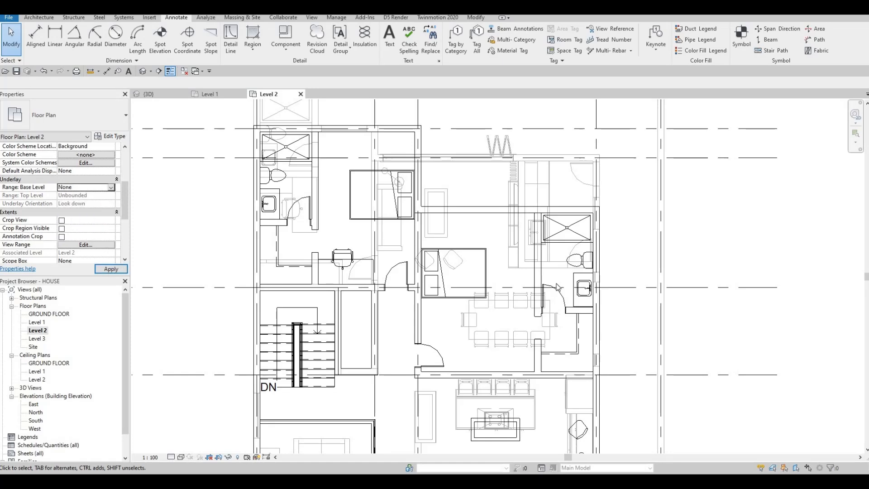
key("Escape")
key("Escape")
scroll(435, 263, "down", 2)
scroll(325, 242, "up", 3)
scroll(325, 242, "up", 1)
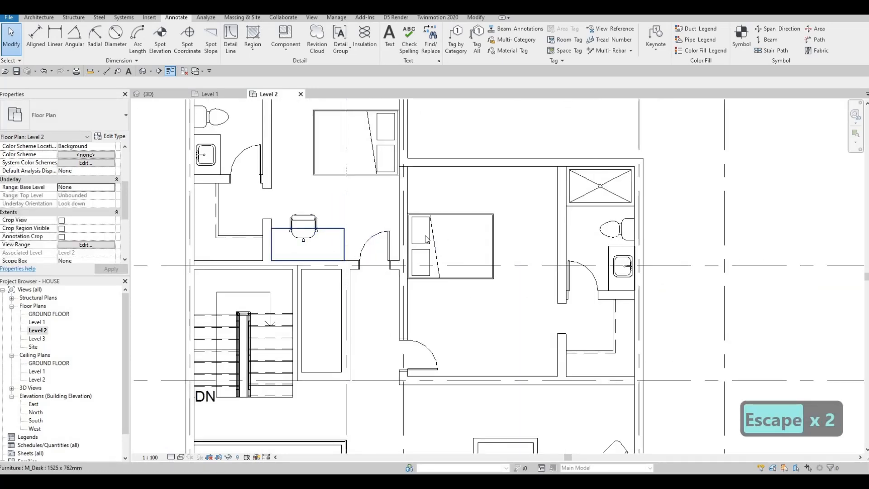
Copy the existing night stand with CS and place one left of the lower bed.
scroll(427, 233, "down", 2)
key("Escape")
middle_click_drag(458, 305, 397, 236)
scroll(398, 235, "down", 1)
key("Escape")
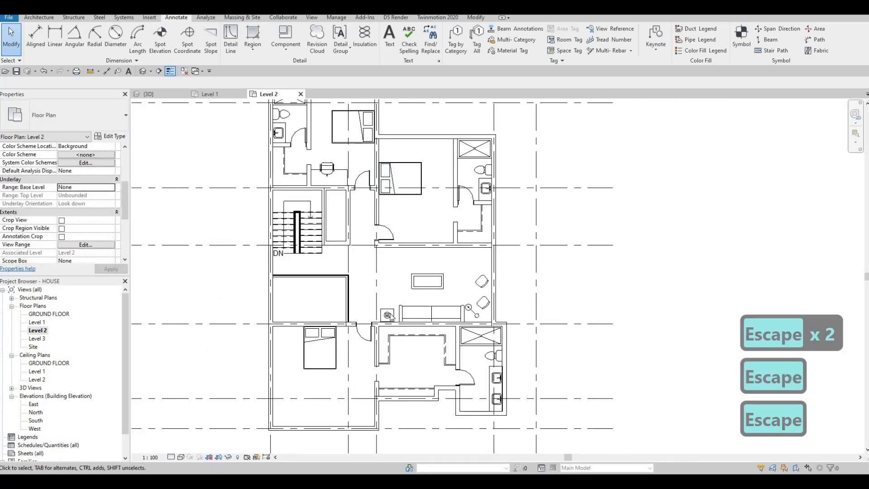
key("Escape")
left_click(387, 315)
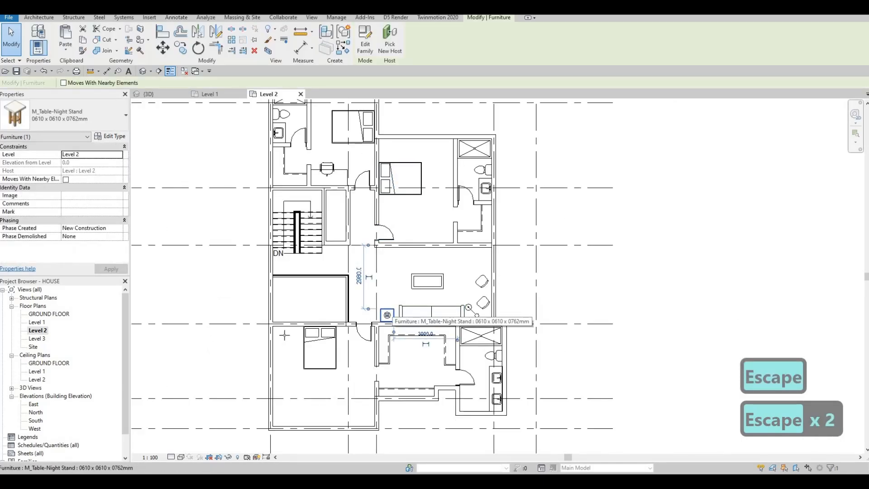
key("c")
key("s")
scroll(289, 332, "up", 3)
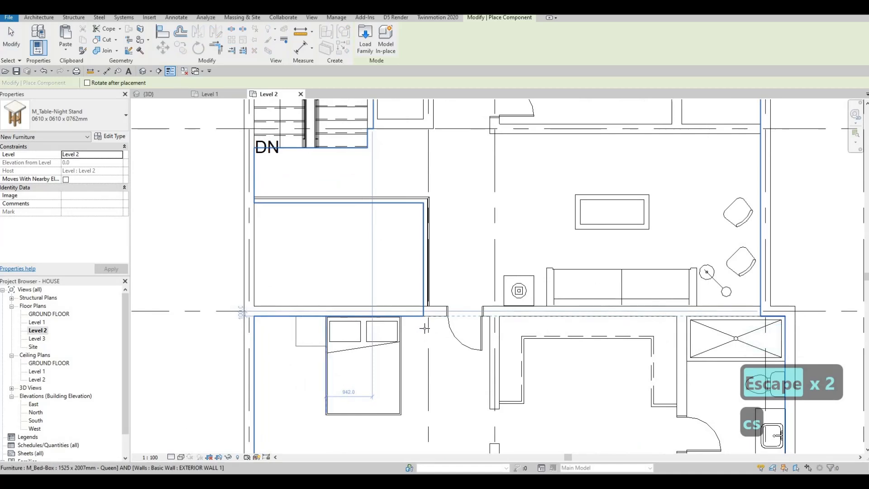
left_click(308, 331)
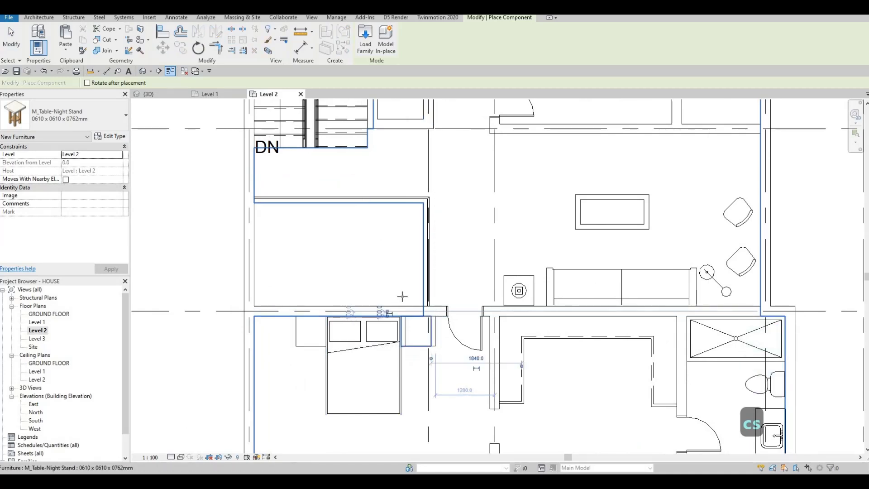
Place another M_Table-Night Stand above the right bedroom's bed.
scroll(403, 294, "down", 2)
middle_click_drag(380, 221, 349, 342)
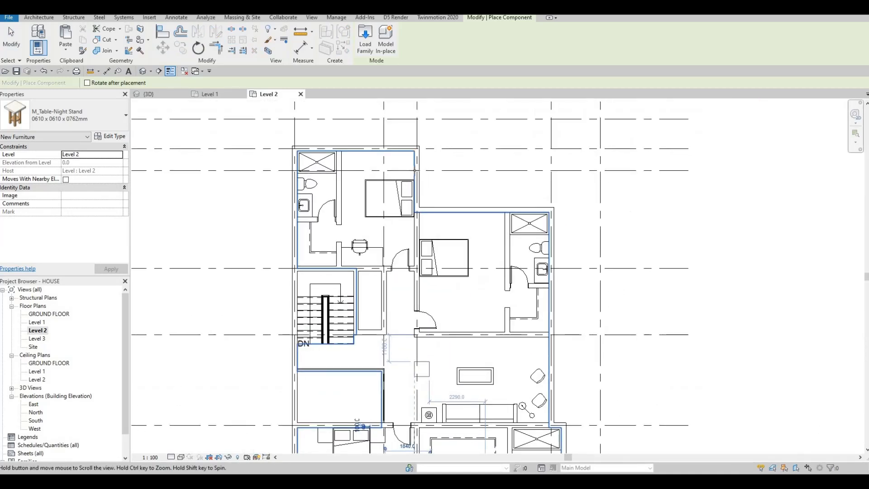
scroll(403, 172, "up", 4)
middle_click_drag(403, 173, 403, 221)
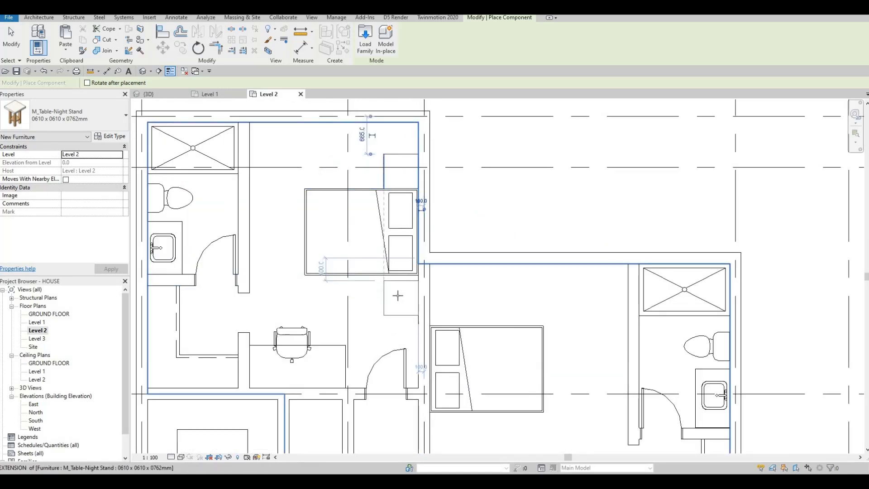
scroll(397, 295, "up", 2)
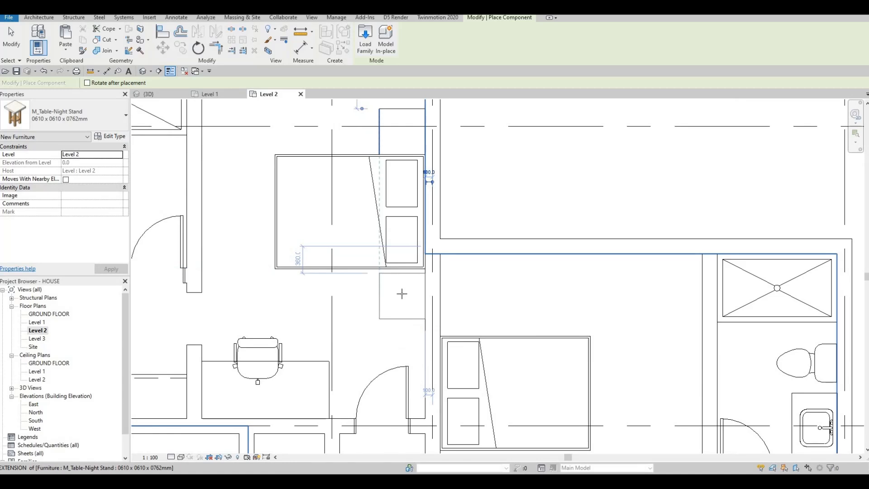
scroll(400, 293, "up", 2)
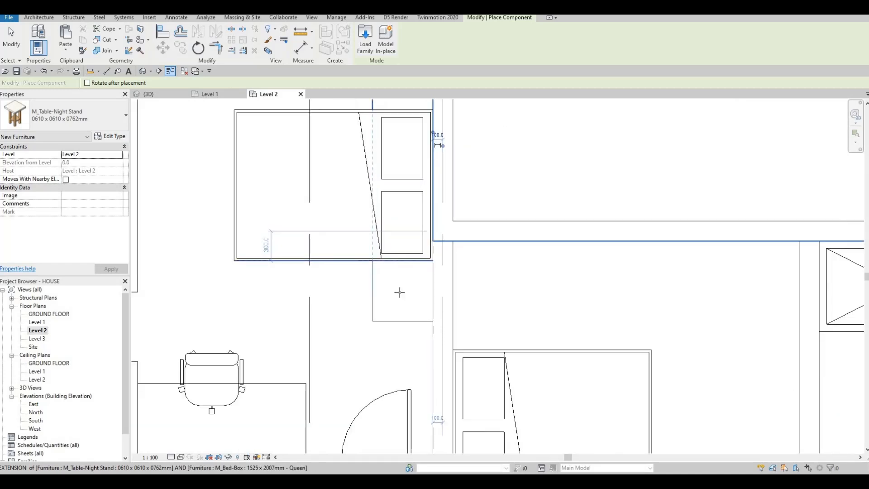
scroll(398, 295, "down", 3)
scroll(423, 301, "up", 2)
left_click(425, 299)
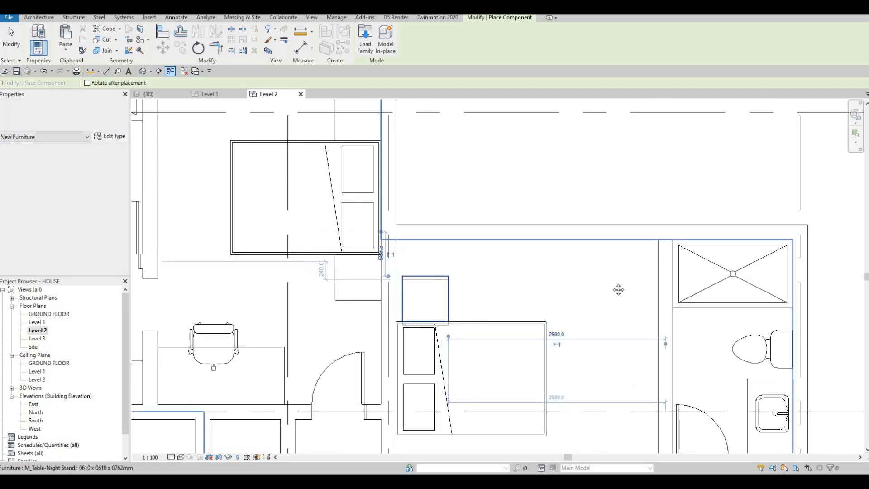
middle_click_drag(415, 451, 393, 342)
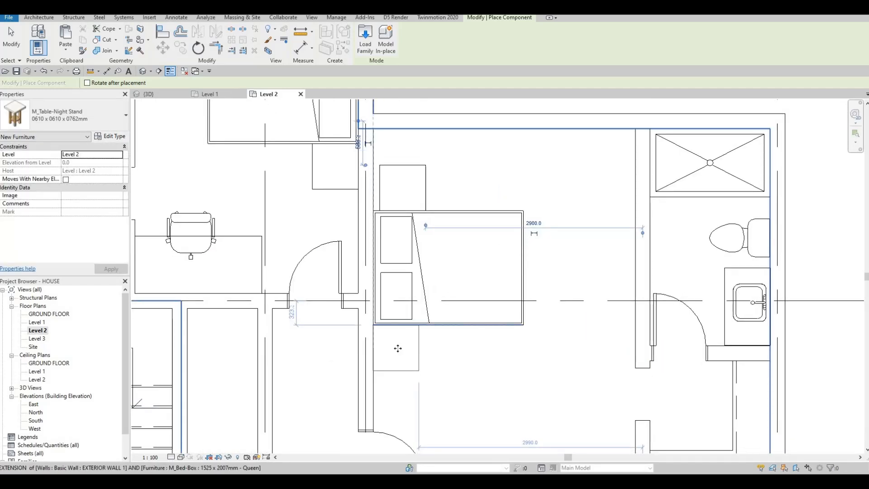
key("Escape")
key("Escape")
key("Escape")
key("Escape")
Select the existing Hemispheric table lamp and start Create Similar (CS).
scroll(399, 339, "down", 5)
scroll(407, 309, "up", 1)
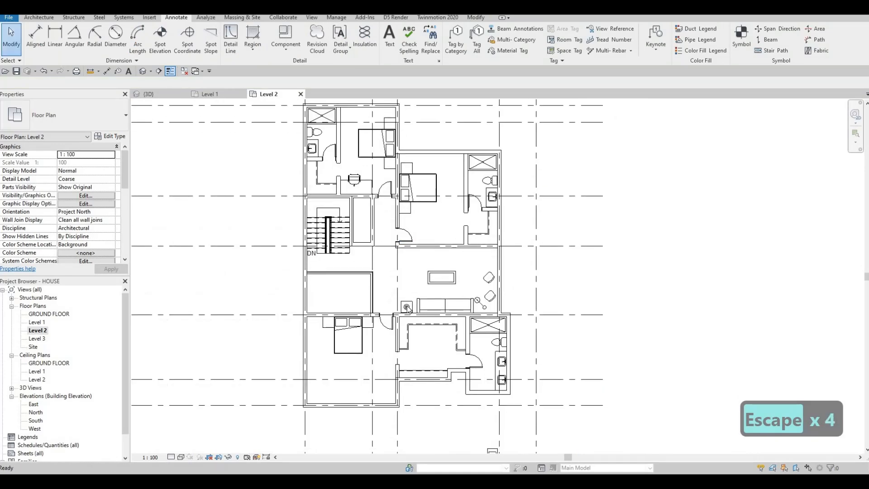
left_click(407, 307)
key("c")
key("s")
scroll(373, 316, "up", 4)
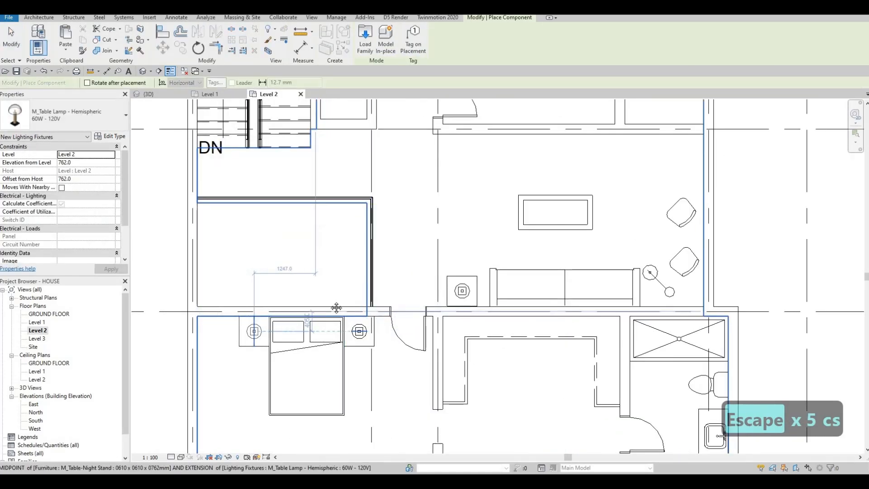
Place Hemispheric table lamps on four night stands by the lower, upper and right beds.
left_click(254, 332)
scroll(296, 292, "down", 2)
middle_click_drag(313, 204, 319, 334)
scroll(315, 240, "up", 2)
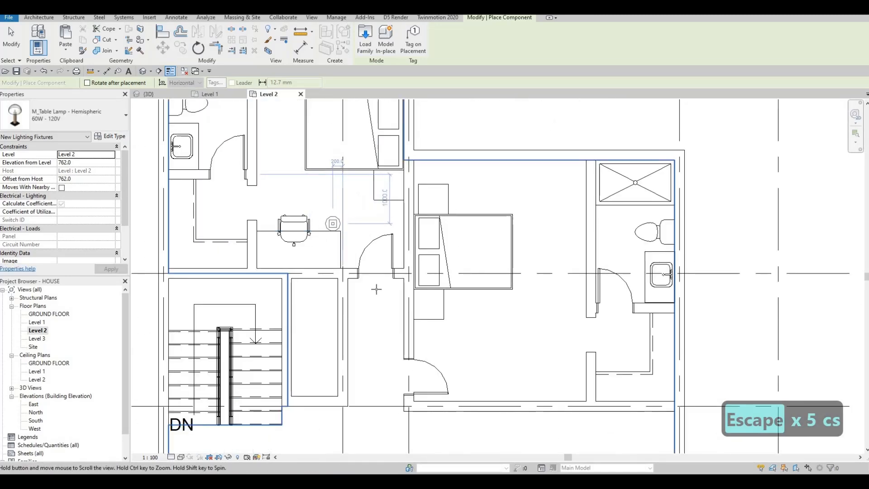
middle_click_drag(387, 189, 376, 289)
scroll(378, 289, "up", 2)
left_click(377, 283)
scroll(374, 168, "down", 2)
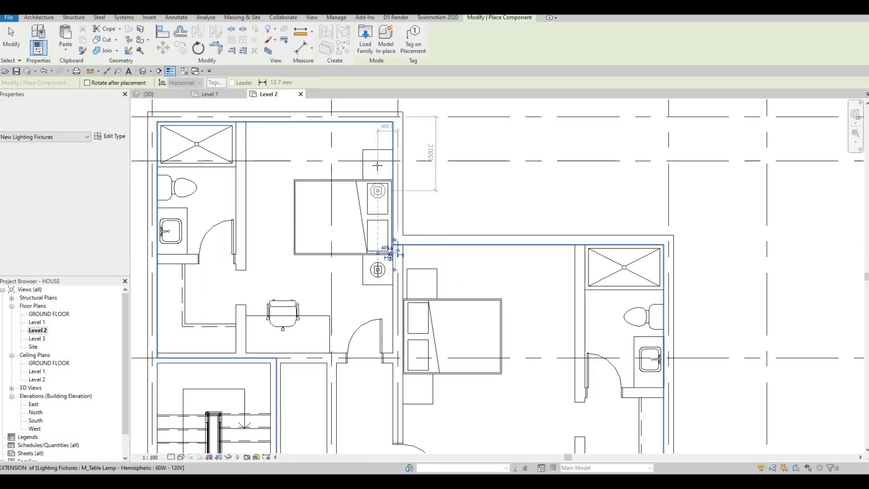
left_click(378, 164)
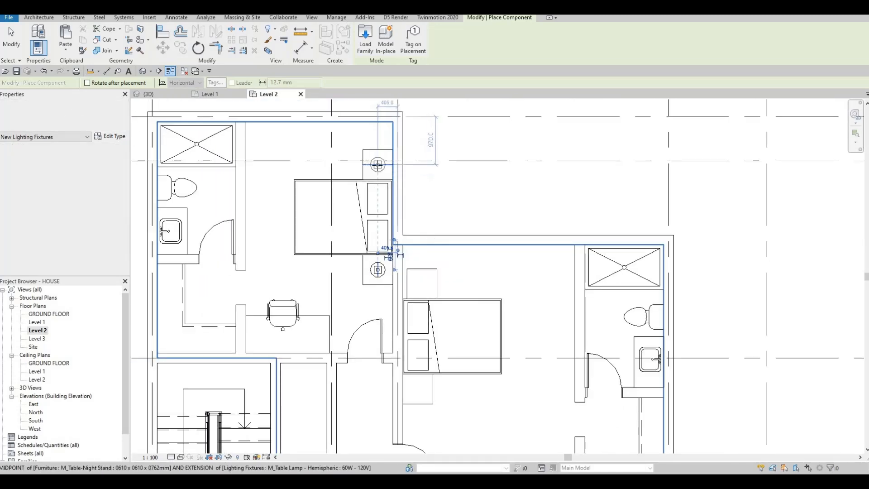
left_click(421, 283)
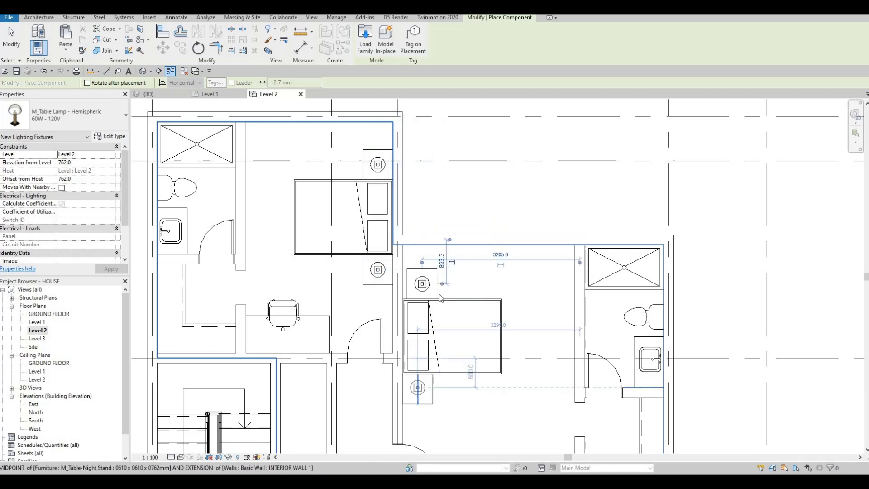
key("Escape")
key("Escape")
scroll(433, 301, "up", 2)
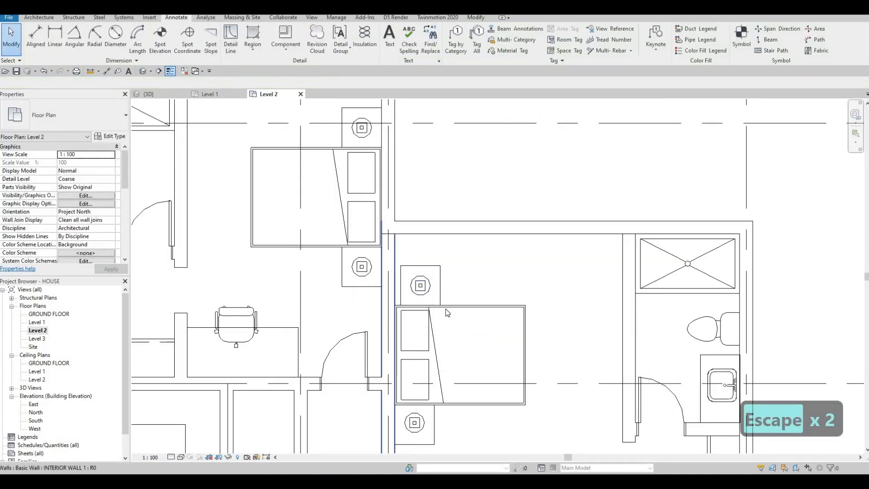
Move the night stand and lamp above the right bed flush against the wall with MV.
left_click(413, 302)
key("m")
key("v")
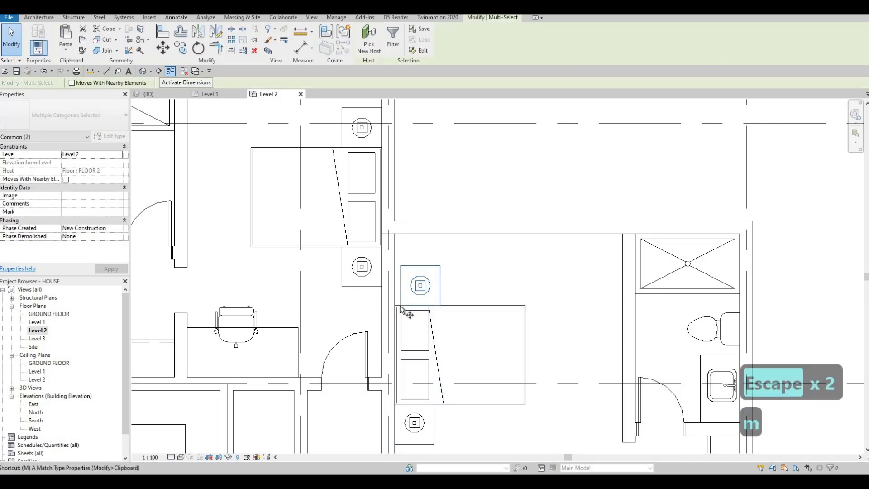
scroll(405, 313, "up", 2)
left_click(400, 306)
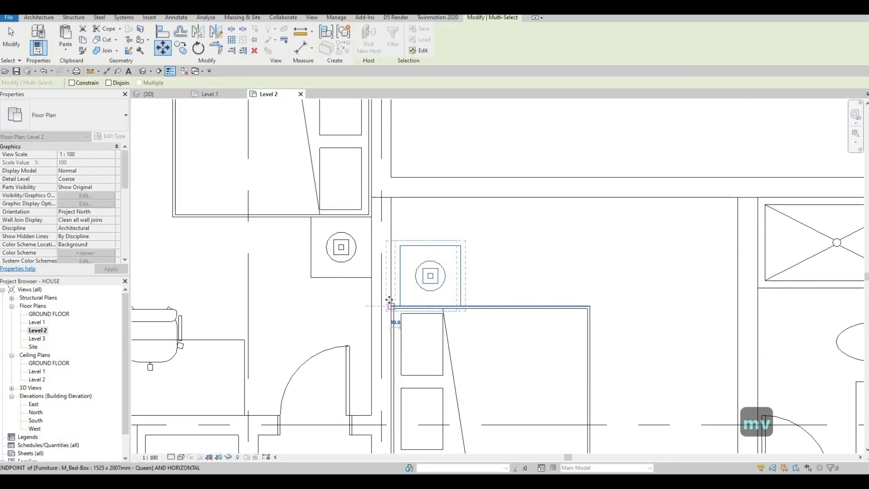
left_click(391, 306)
key("Escape")
scroll(389, 300, "down", 2)
key("Escape")
Nudge the upper bedroom's bed and night stands slightly upward.
scroll(419, 236, "down", 3)
scroll(382, 271, "up", 1)
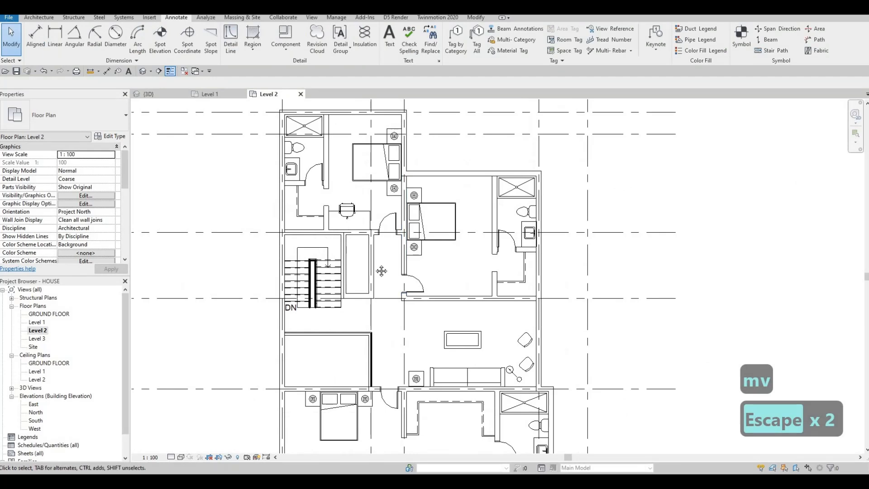
middle_click_drag(337, 126, 332, 178)
scroll(354, 171, "up", 2)
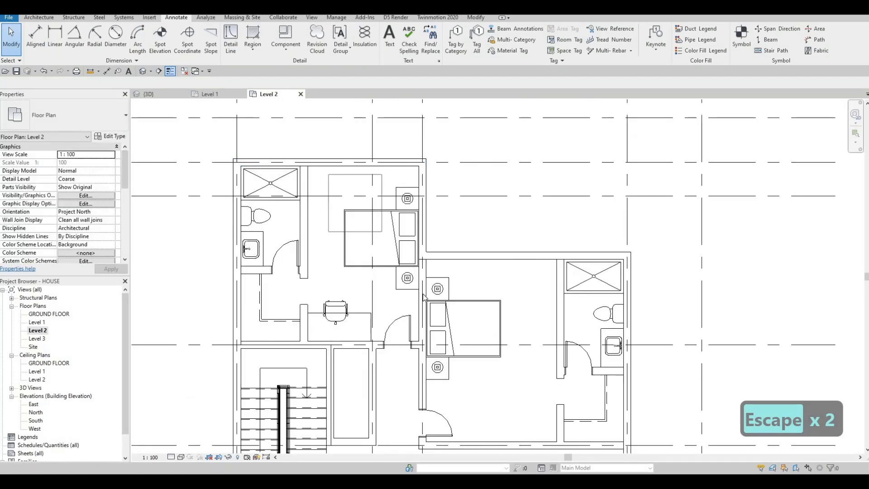
left_click(423, 297)
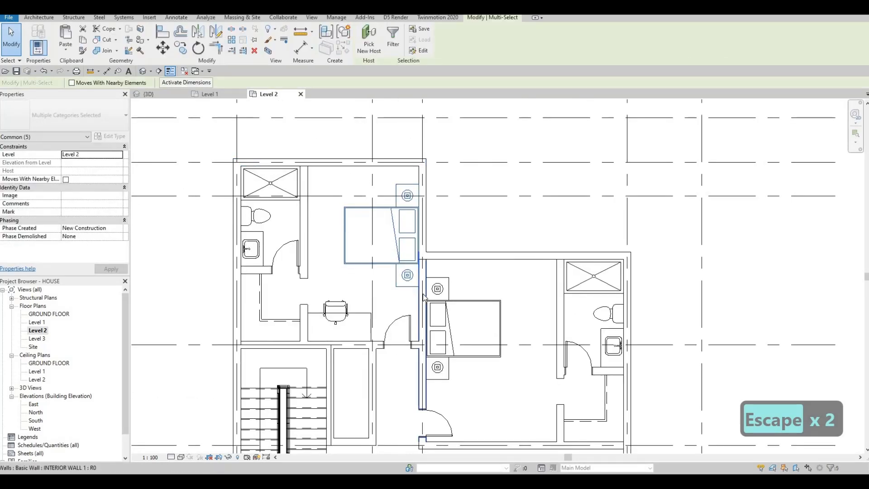
key("Up")
key("Up")
key("Up")
key("Up")
key("Up")
key("Up")
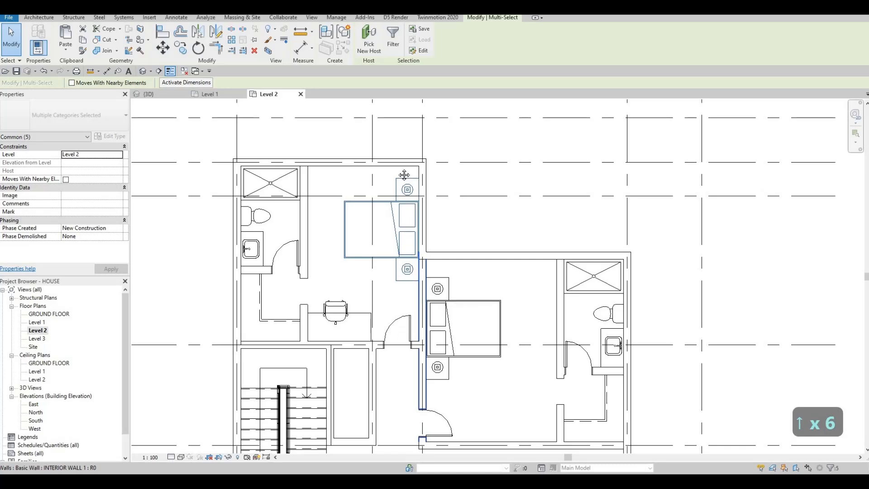
key("Escape")
Shift the lower bedroom's bed, night stands and lamps slightly left together.
scroll(421, 293, "down", 2)
middle_click_drag(390, 333, 388, 118)
scroll(343, 236, "up", 2)
left_click_drag(315, 216, 432, 344)
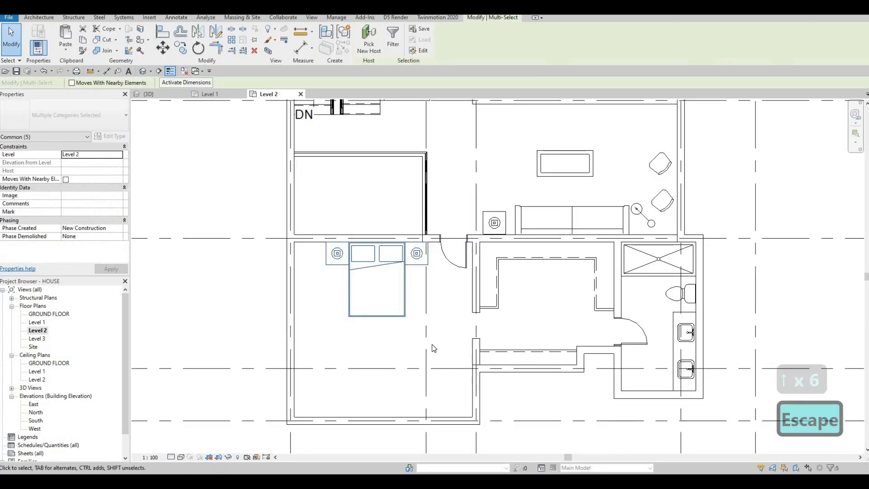
key("Left")
key("Left")
key("Left")
key("Left")
key("Left")
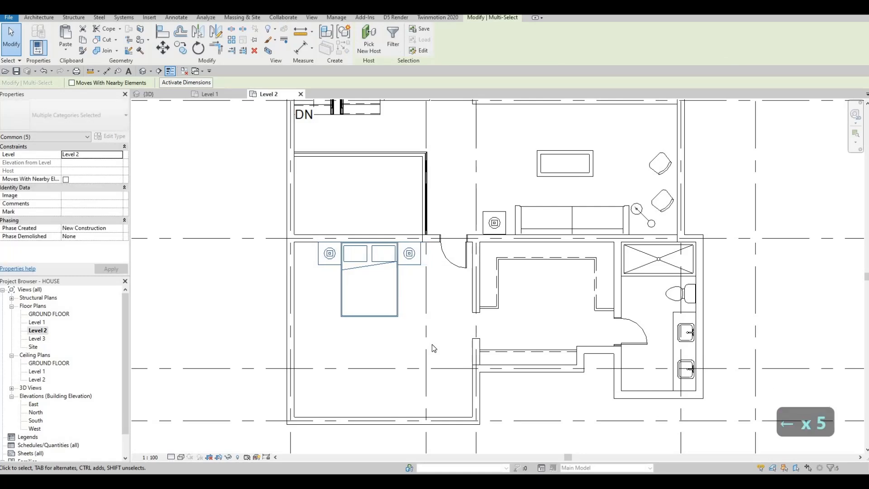
key("Escape")
key("Escape")
middle_click_drag(415, 352, 430, 299)
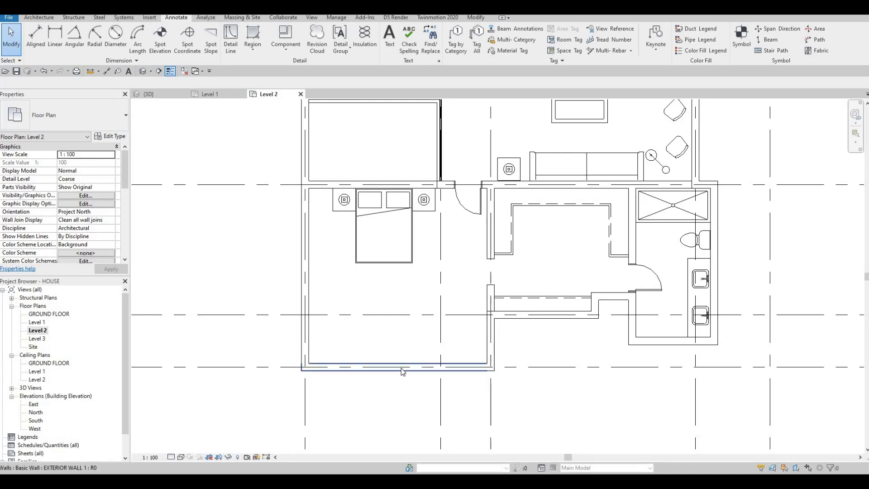
scroll(401, 370, "down", 1)
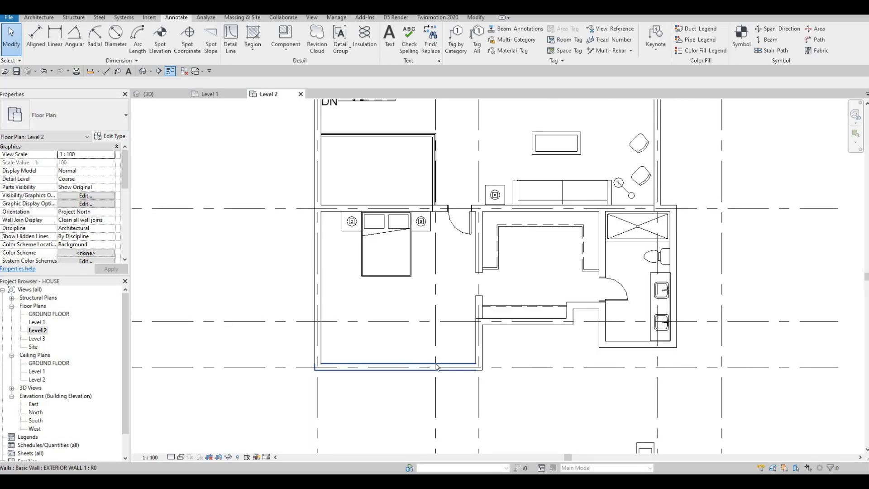
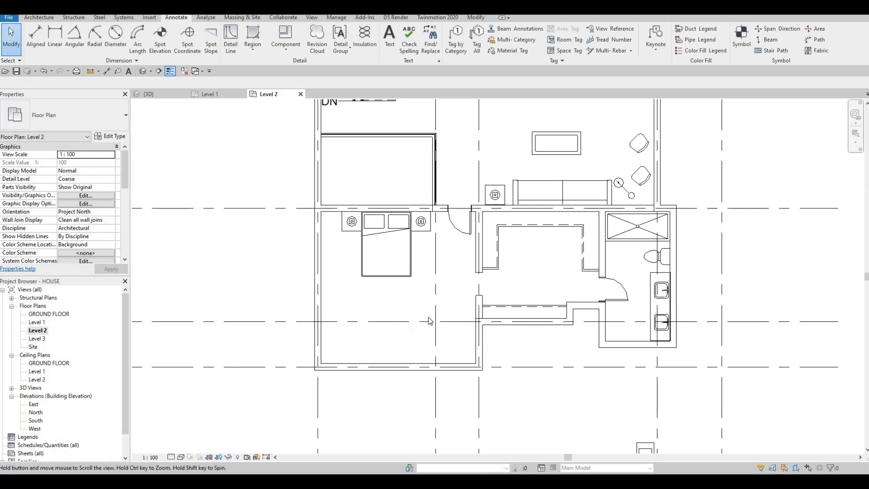
Delete the lower bedroom's bottom exterior wall on Level 2.
middle_click_drag(430, 320, 437, 325)
scroll(454, 333, "down", 2)
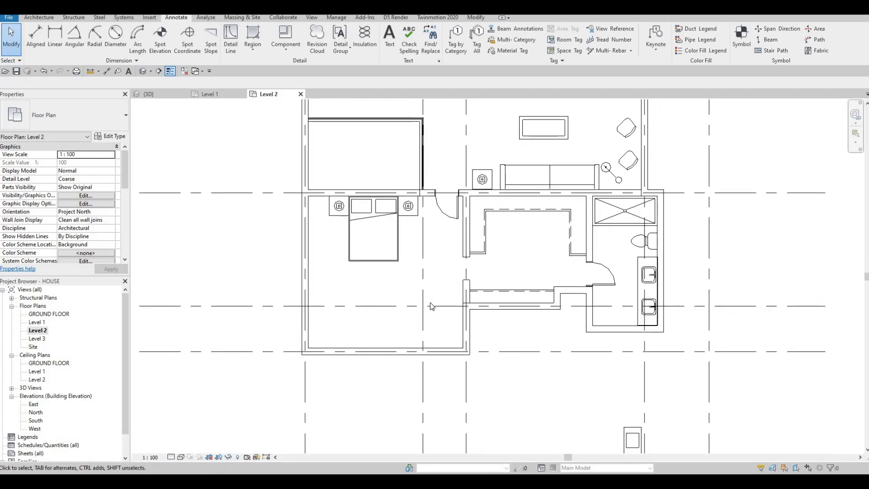
scroll(420, 298, "down", 2)
key("Escape")
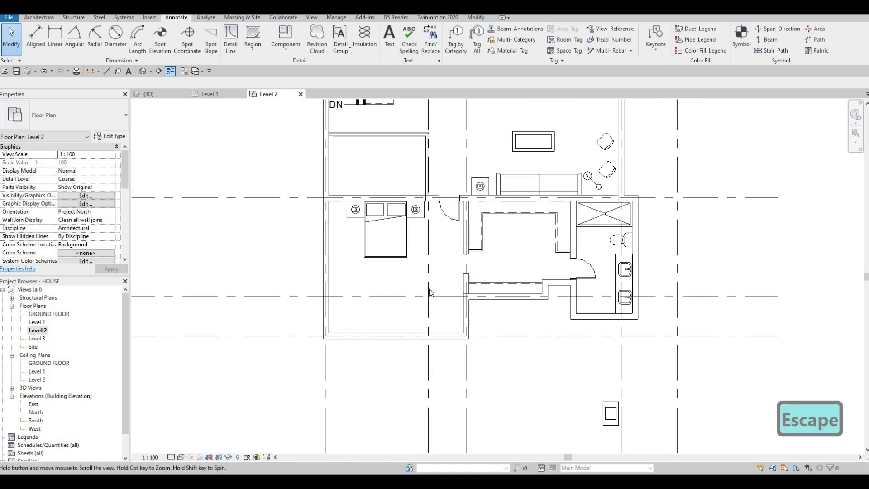
scroll(430, 344, "up", 2)
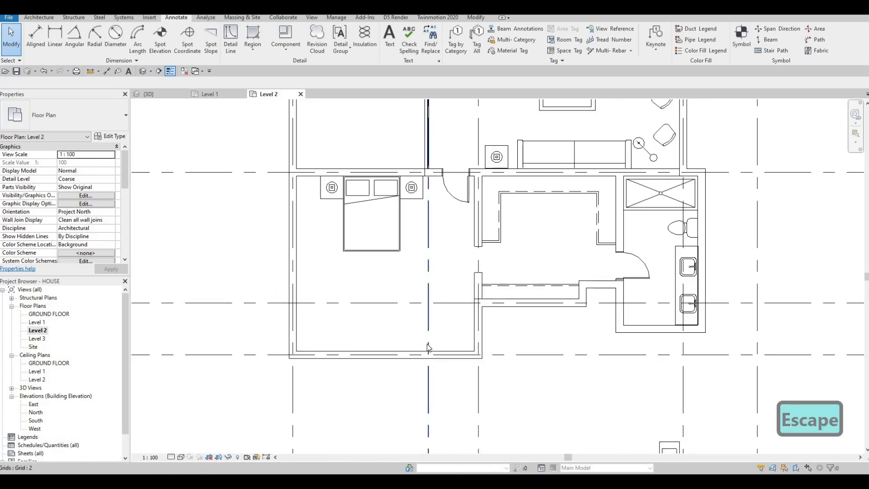
scroll(427, 344, "up", 2)
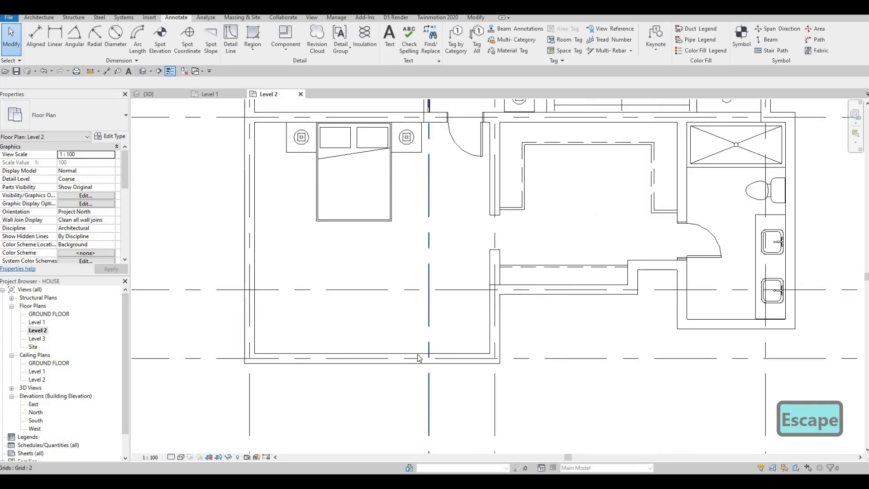
left_click(439, 359)
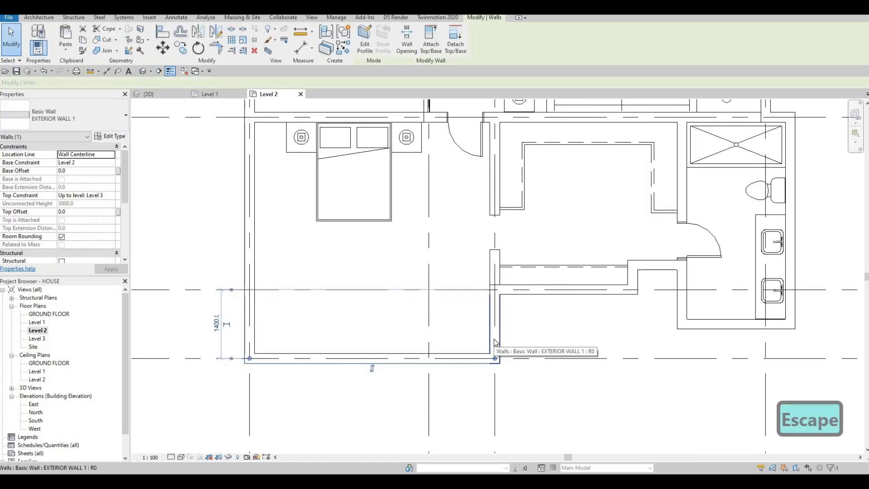
key("Escape")
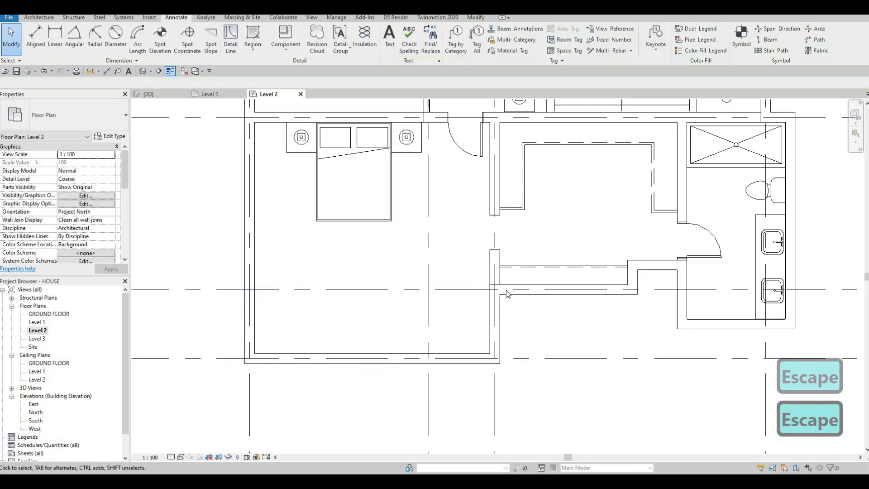
left_click(510, 290)
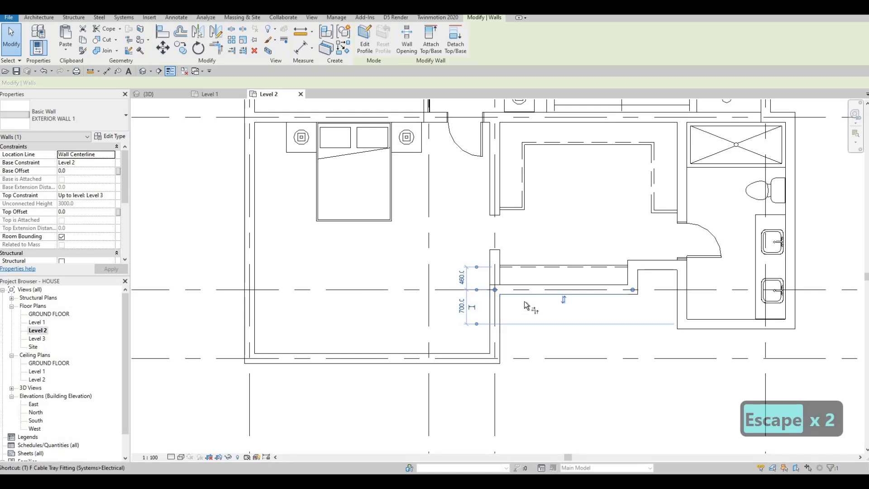
key("Escape")
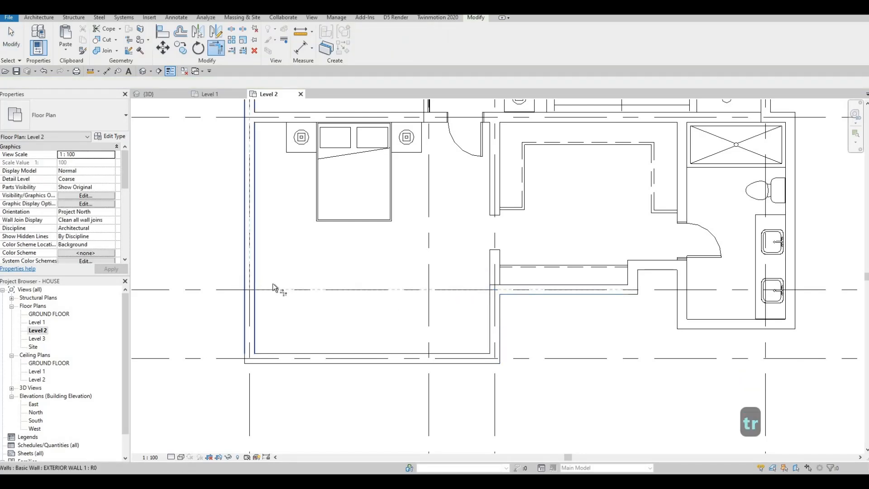
key("Escape")
key("Escape")
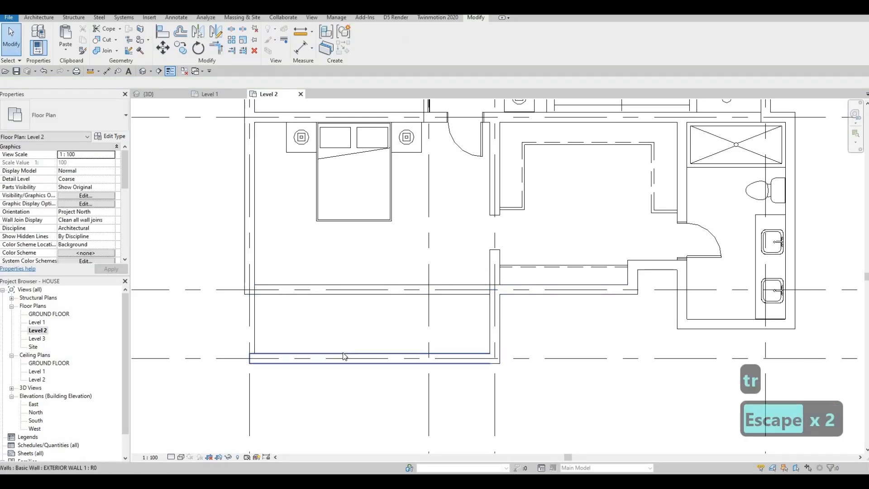
left_click(343, 353)
key("Delete")
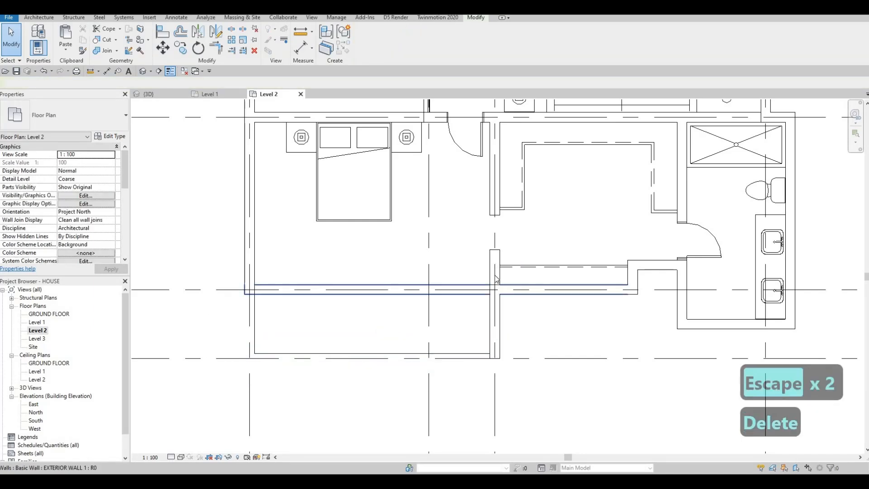
Delete the short vertical wall segment, then select the FLOOR 2 slab.
left_click(493, 325)
key("Delete")
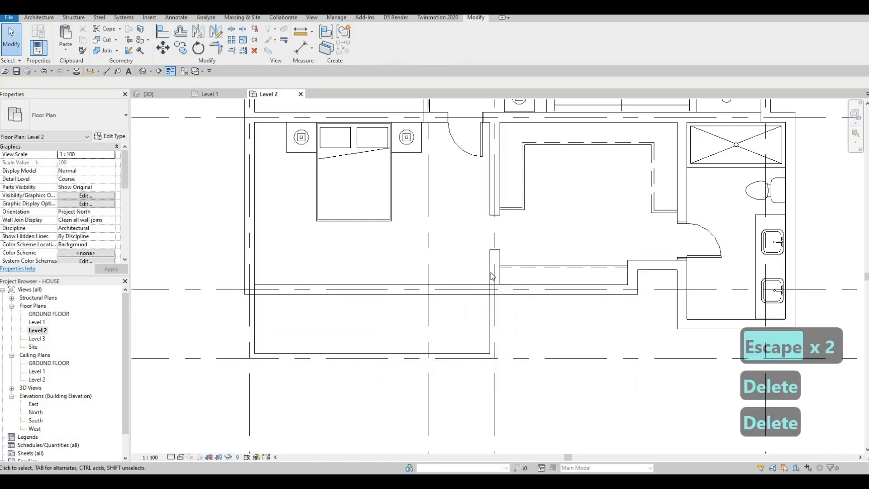
scroll(310, 355, "down", 1)
key("Escape")
key("Escape")
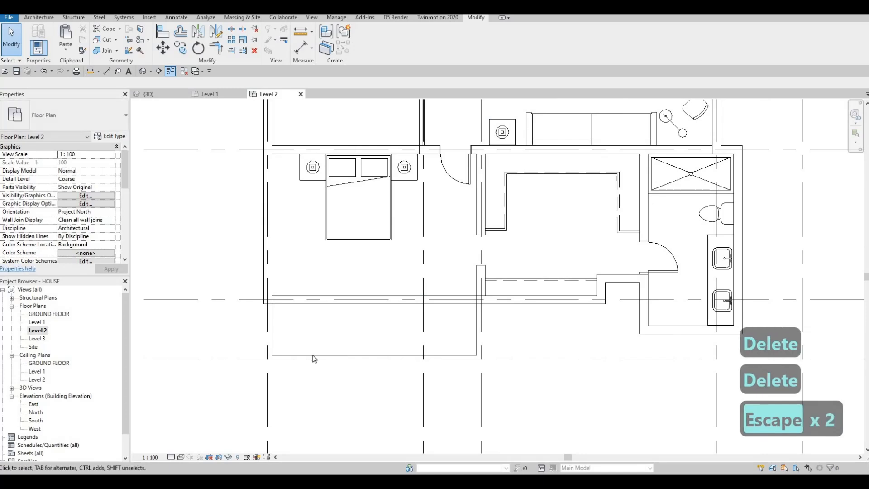
left_click(361, 320)
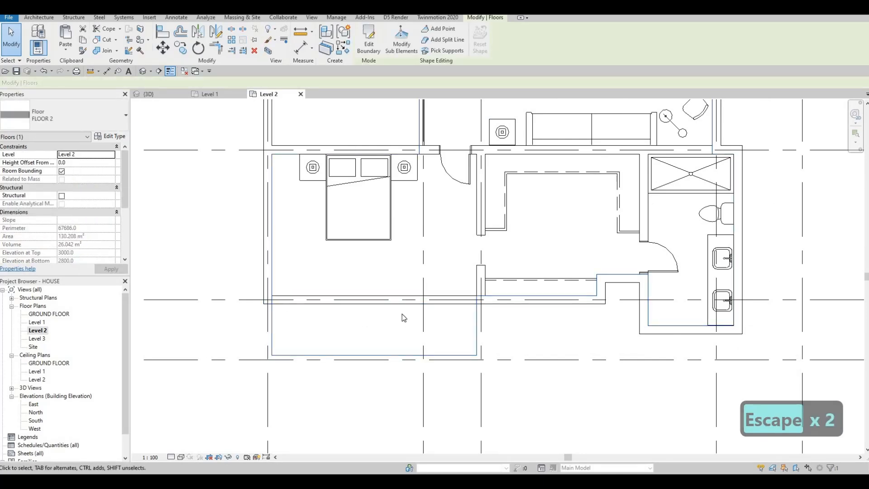
With CS, draw matching exterior walls 700 down from the middle wall, then 1400 left to the grid.
left_click(286, 306)
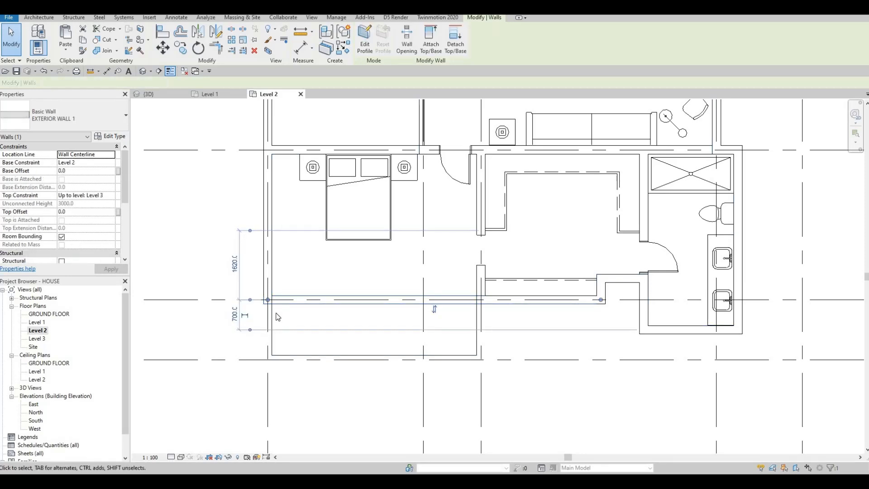
key("c")
key("s")
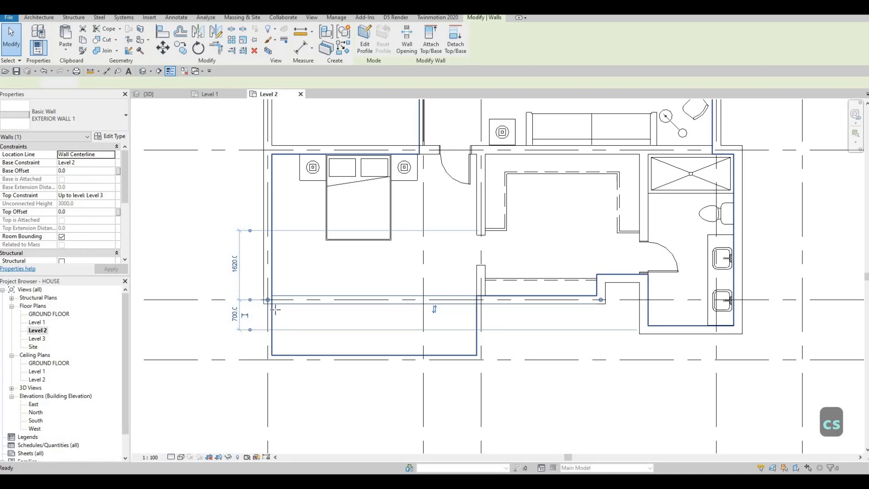
scroll(267, 318, "up", 2)
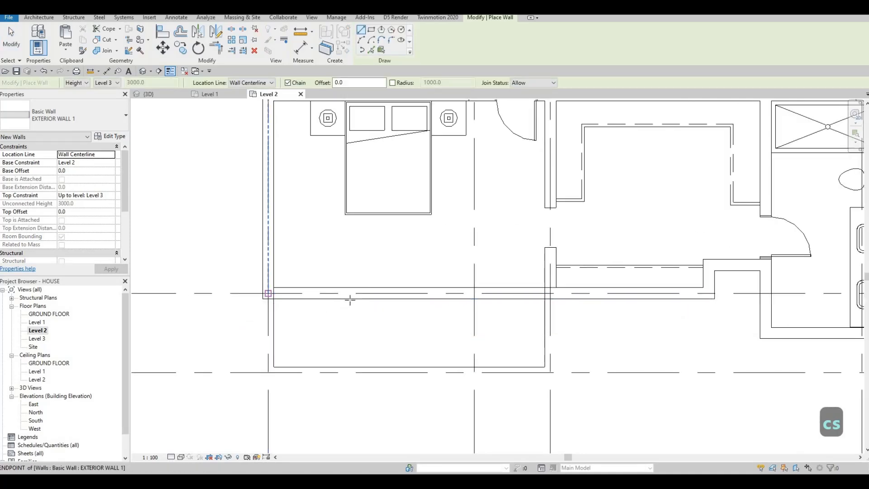
left_click(348, 299)
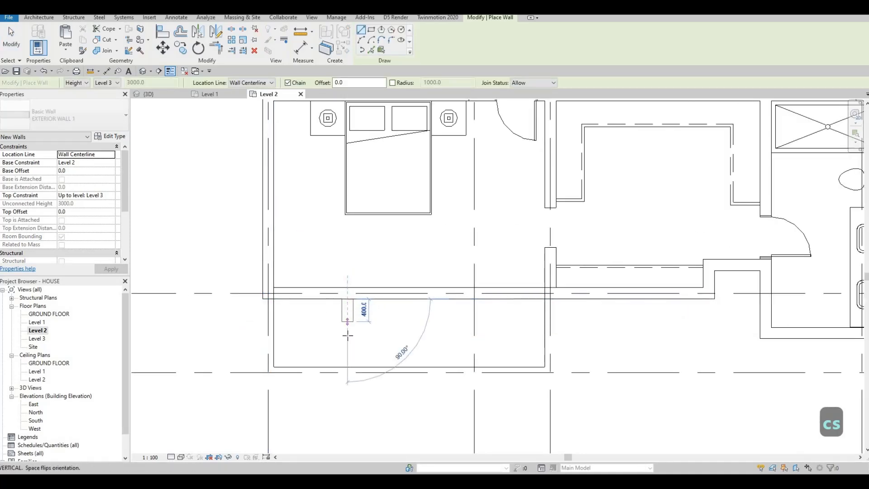
left_click(271, 336)
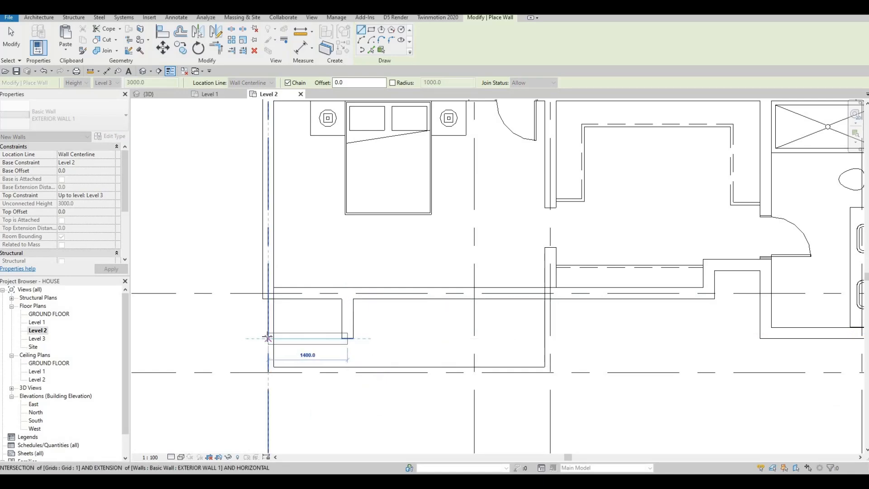
left_click(267, 337)
key("Escape")
key("Escape")
key("Escape")
key("Escape")
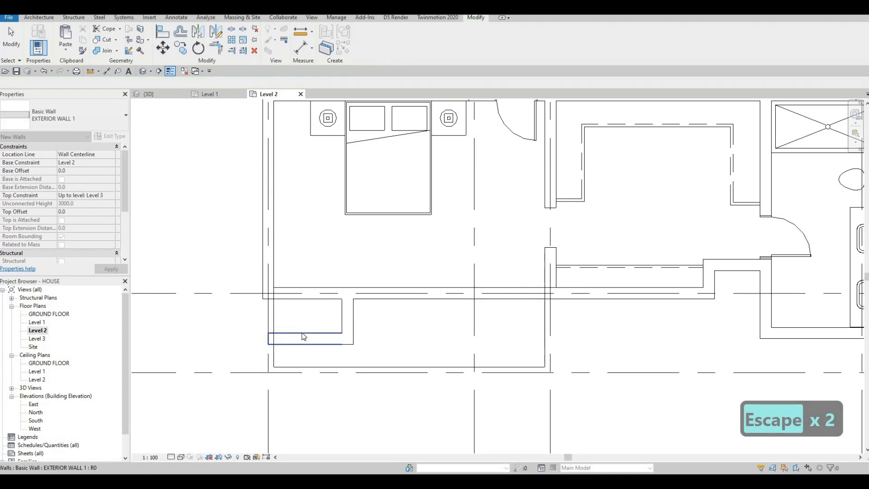
Trim/Extend to Corner (TR) the left wall, new walls and middle wall so the corners join cleanly.
left_click(342, 312)
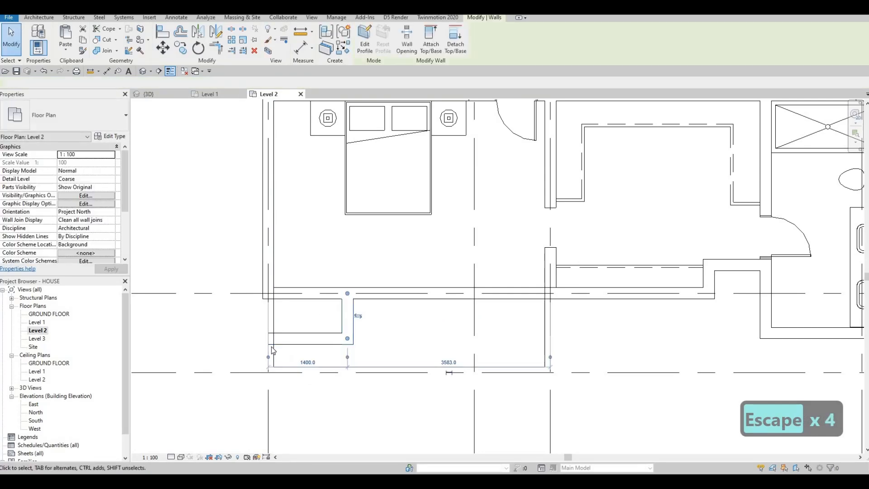
key("Escape")
key("Escape")
key("t")
key("r")
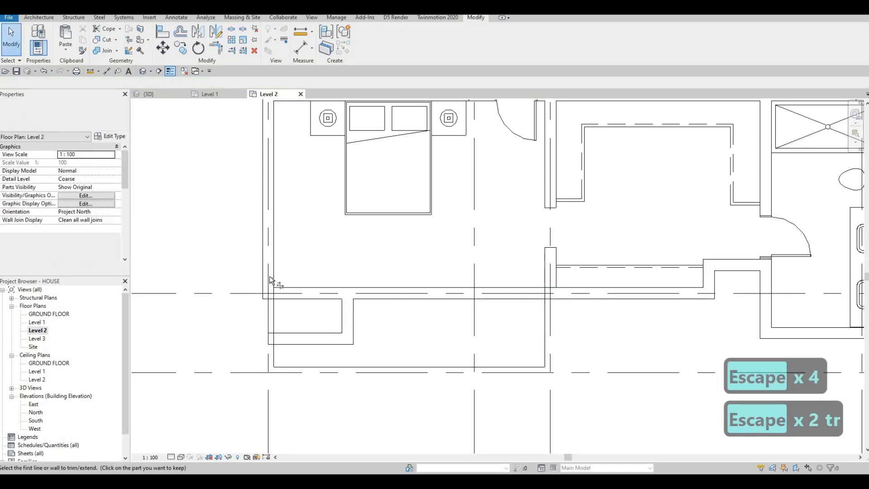
left_click(299, 345)
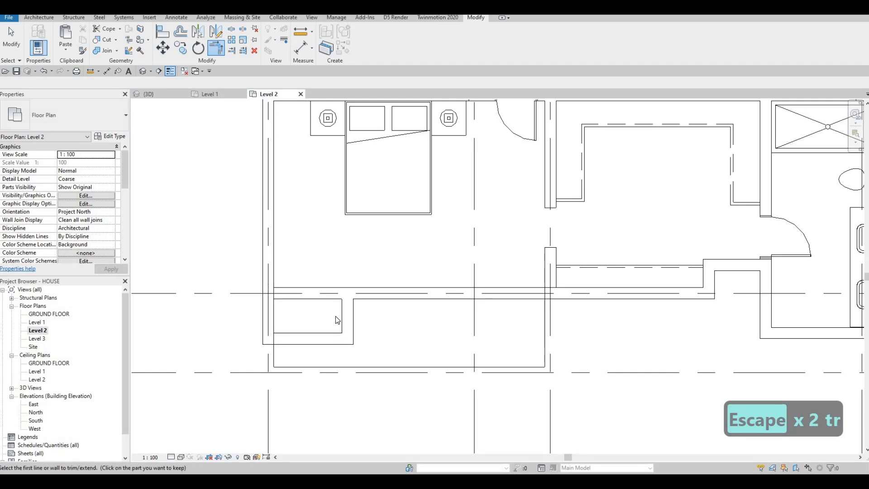
key("Escape")
key("Escape")
key("t")
key("r")
left_click(352, 316)
left_click(372, 297)
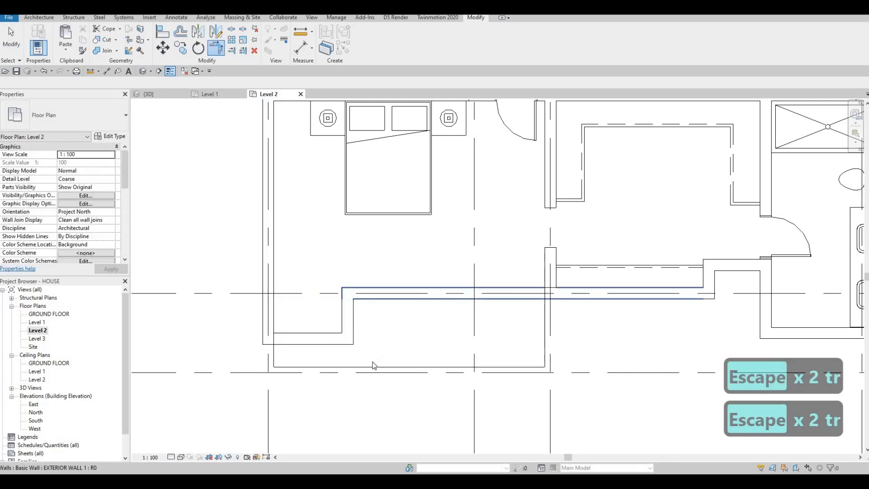
key("Escape")
key("Escape")
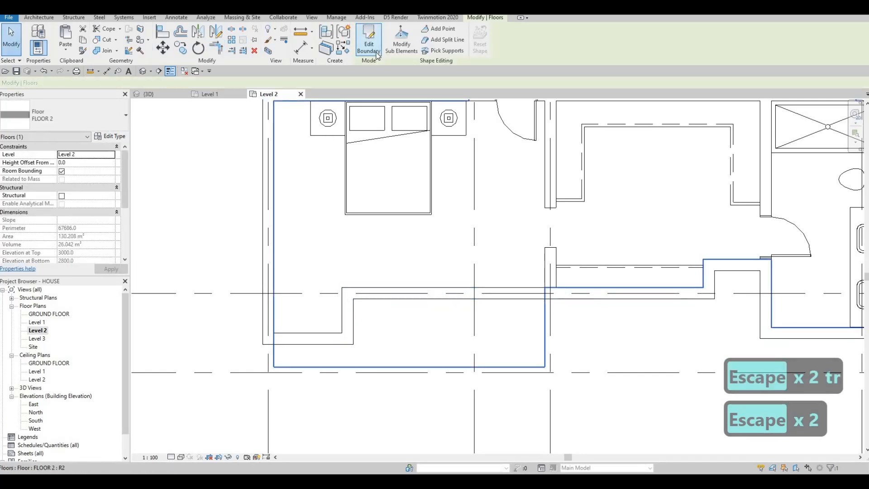
Edit the floor boundary and pick the new vertical wall as a floor edge.
left_click(374, 52)
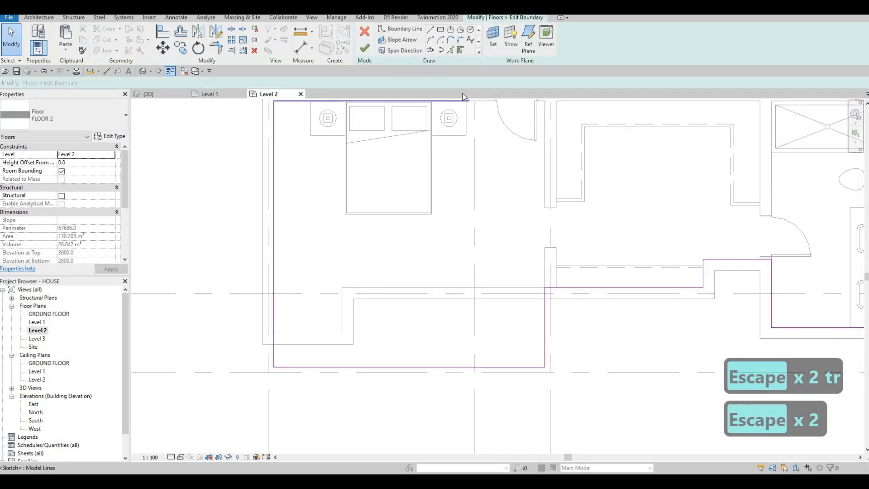
left_click(450, 50)
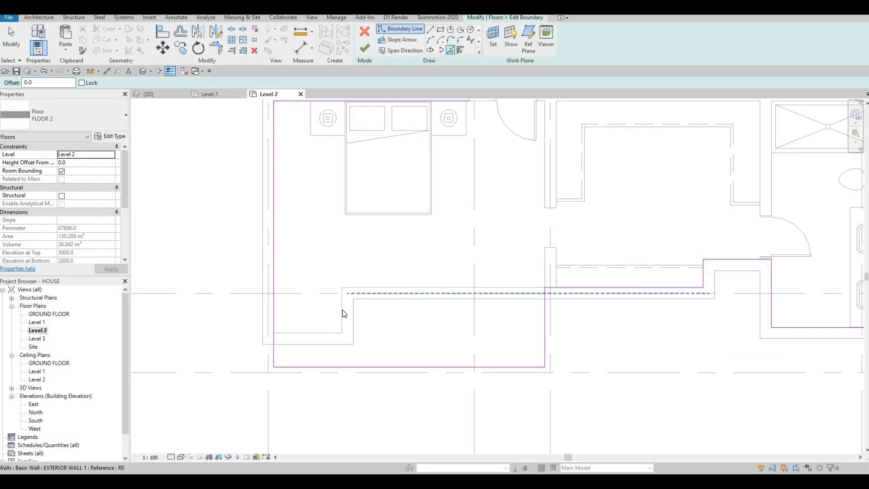
key("Escape")
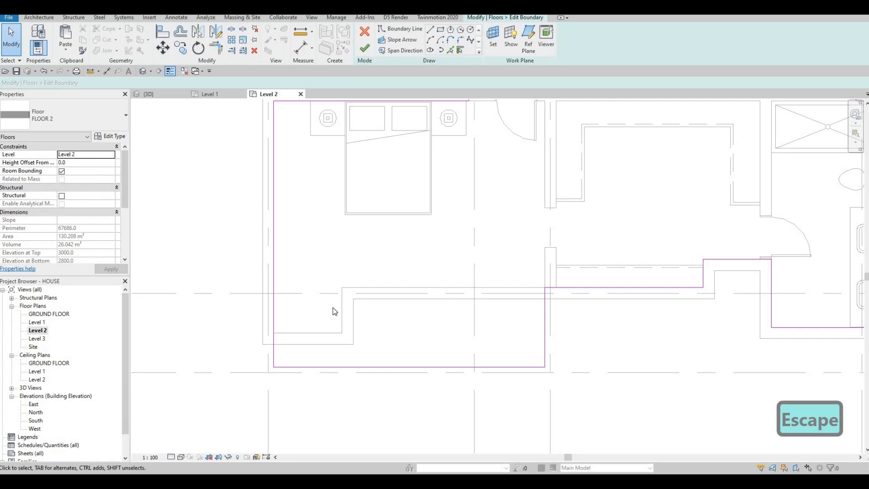
key("Return")
left_click(343, 309)
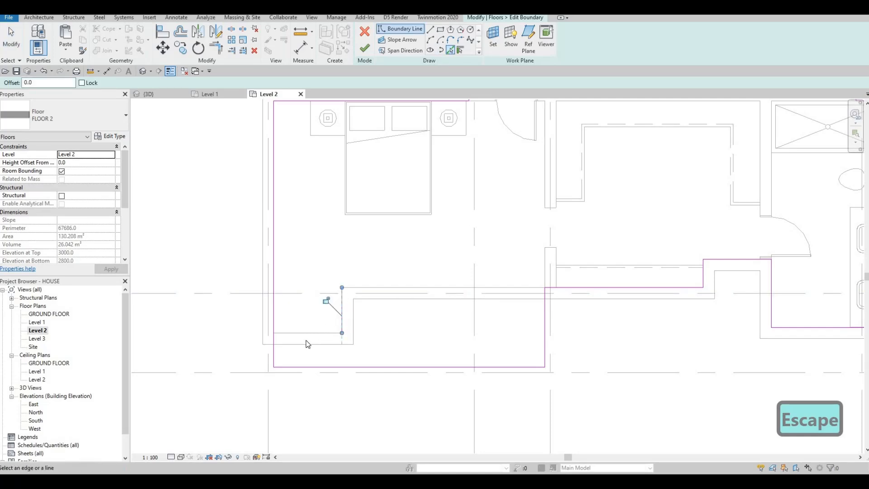
key("Escape")
key("Escape")
Trim the boundary lines into a corner, delete the leftover lower-left chain, and finish the floor edit.
key("t")
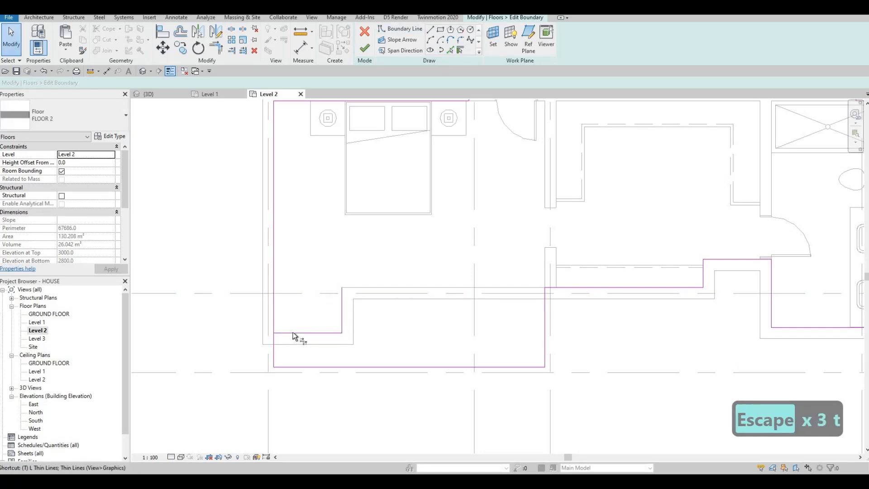
key("r")
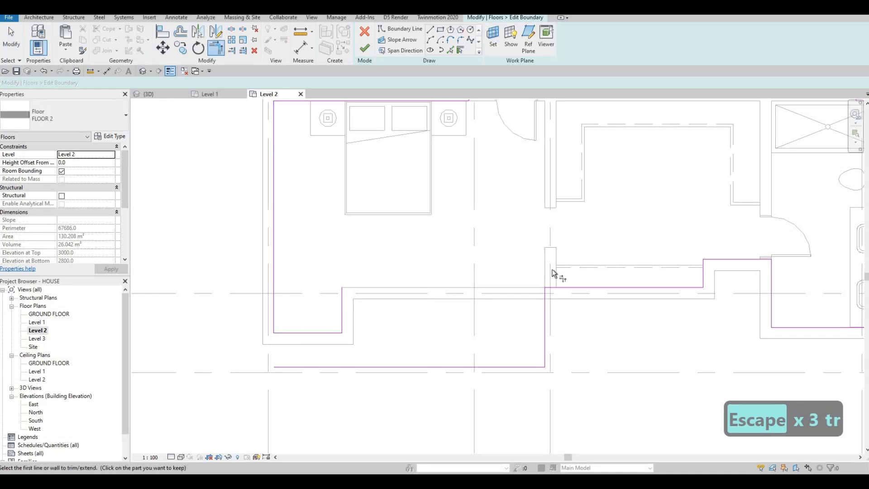
left_click(545, 317)
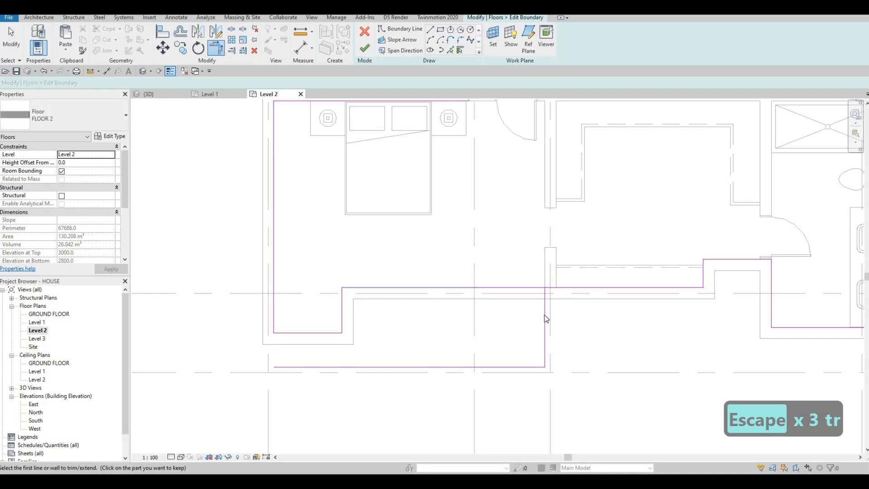
key("Escape")
key("Escape")
key("Tab")
left_click(545, 319)
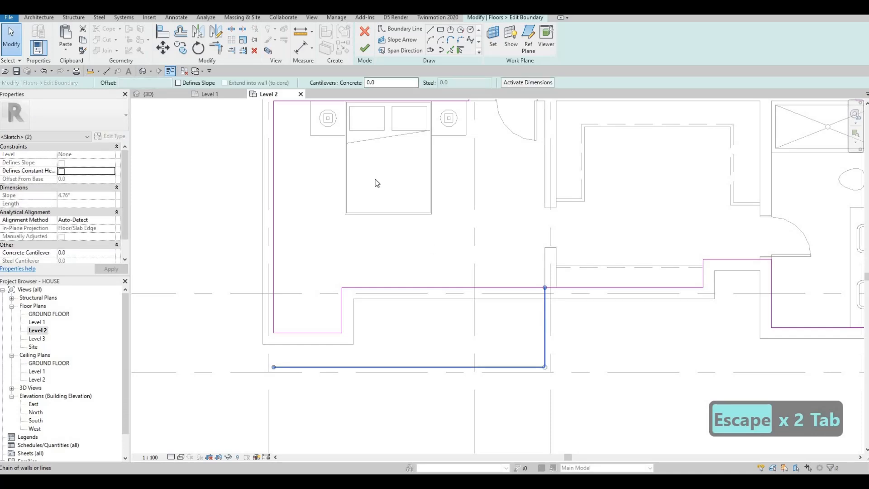
key("Delete")
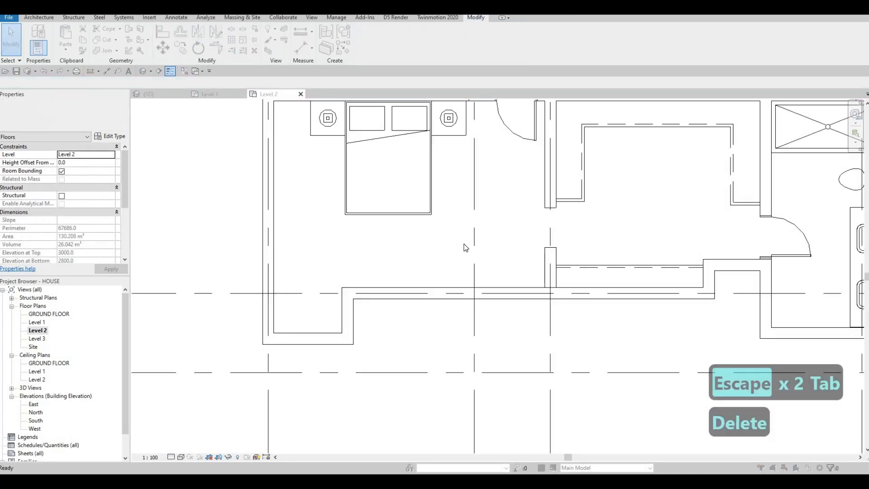
left_click(500, 247)
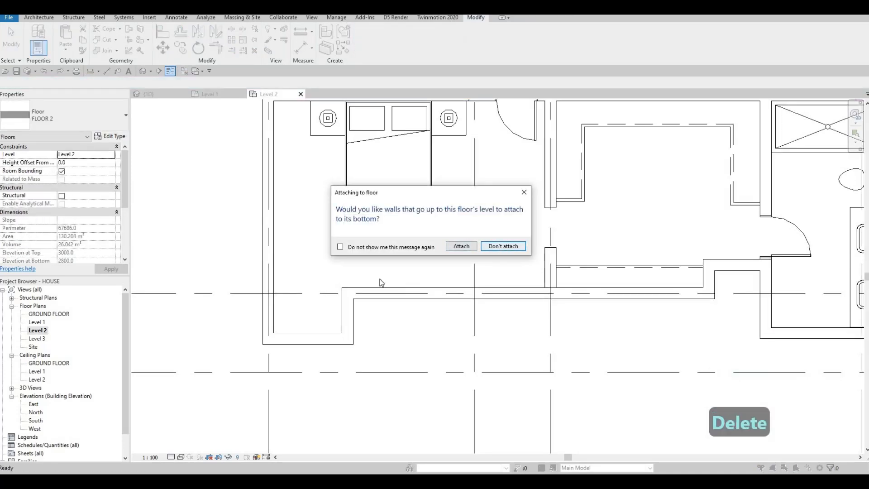
scroll(450, 287, "down", 4)
key("Escape")
scroll(341, 303, "up", 2)
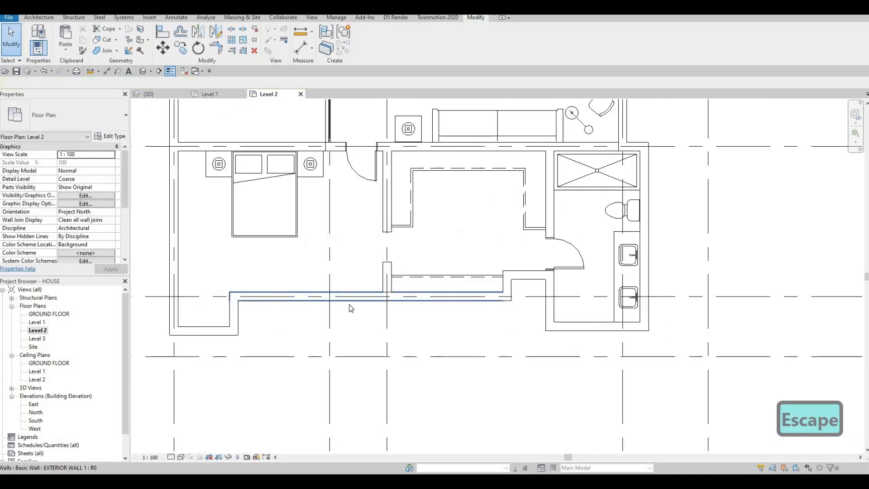
middle_click_drag(328, 320, 407, 304)
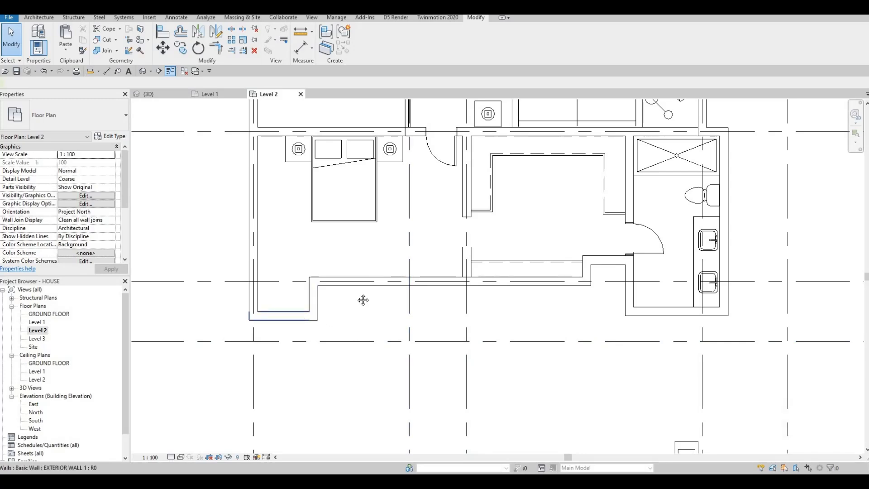
scroll(431, 272, "down", 1)
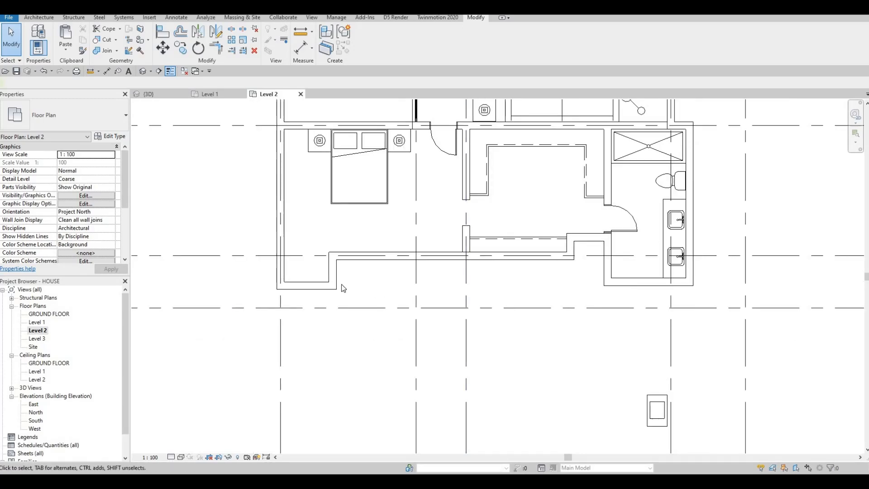
scroll(303, 290, "up", 2)
left_click(292, 290)
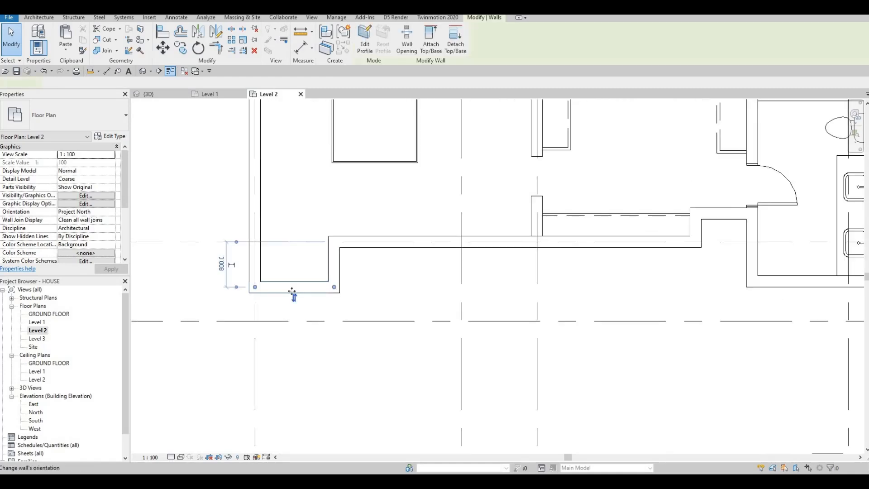
left_click_drag(291, 316, 293, 287)
key("Escape")
key("Escape")
key("Escape")
scroll(318, 290, "down", 2)
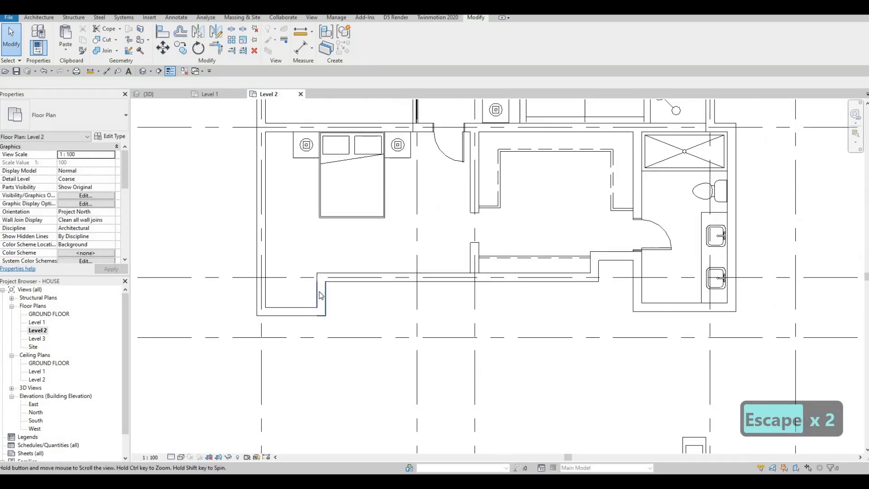
left_click(320, 299)
scroll(320, 298, "down", 2)
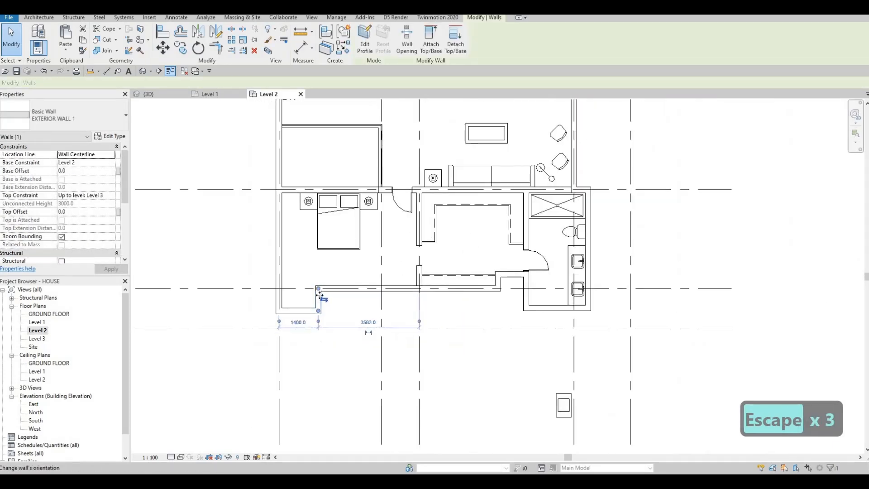
scroll(319, 308, "up", 2)
scroll(318, 336, "down", 3)
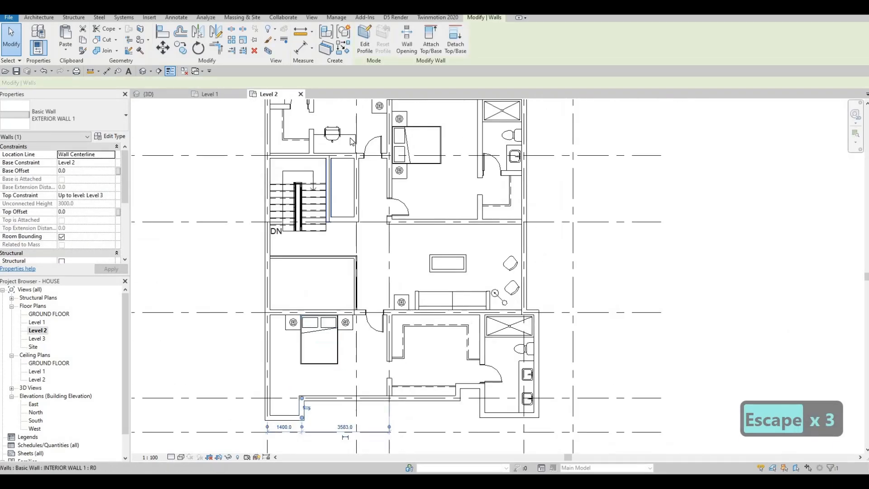
key("Escape")
left_click(352, 143)
Place another M_Desk in the lower-left bedroom alcove corner using CS.
key("c")
key("s")
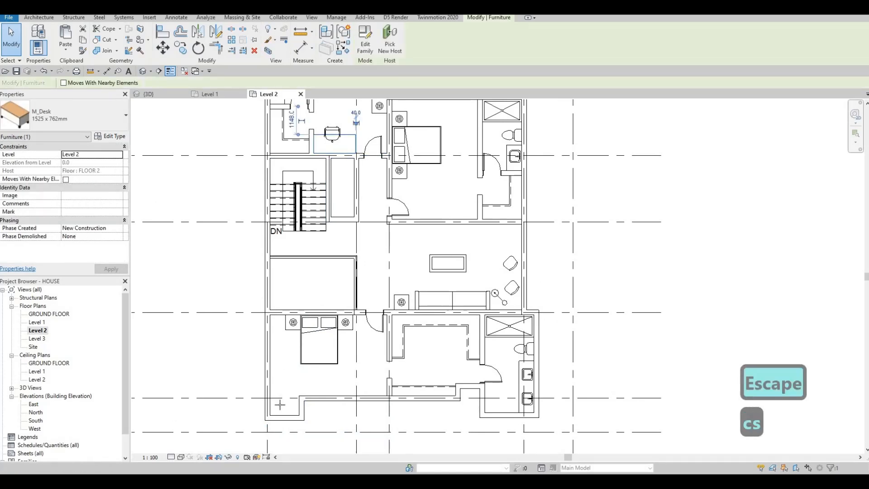
scroll(309, 371, "up", 4)
middle_click_drag(304, 412, 310, 374)
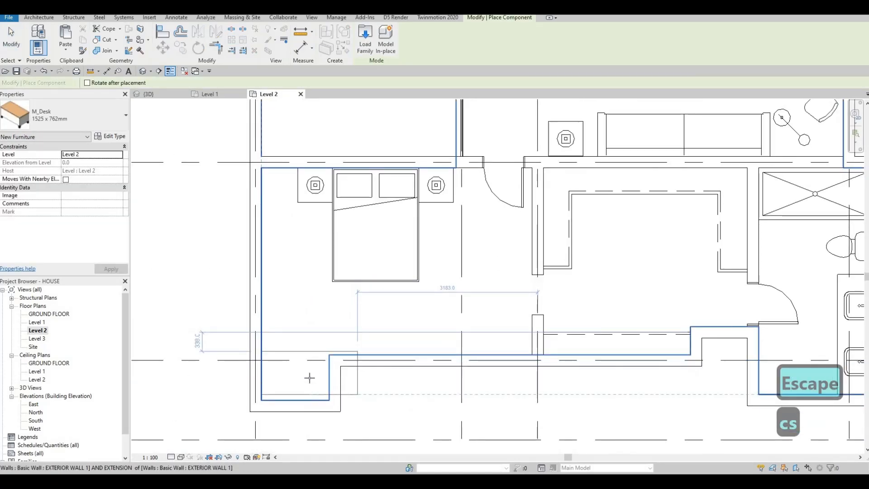
left_click(318, 393)
key("Escape")
key("Escape")
key("Escape")
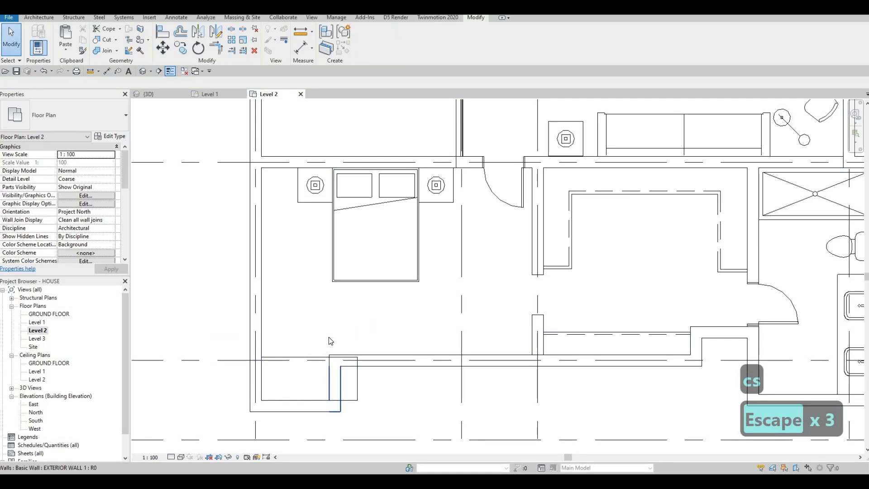
Drag the short vertical alcove wall right to widen the alcove to 1900.
middle_click_drag(329, 390, 330, 336)
left_click(339, 337)
mouse_move(339, 337)
left_mouse_down()
mouse_move(359, 336)
mouse_move(350, 350)
left_mouse_up()
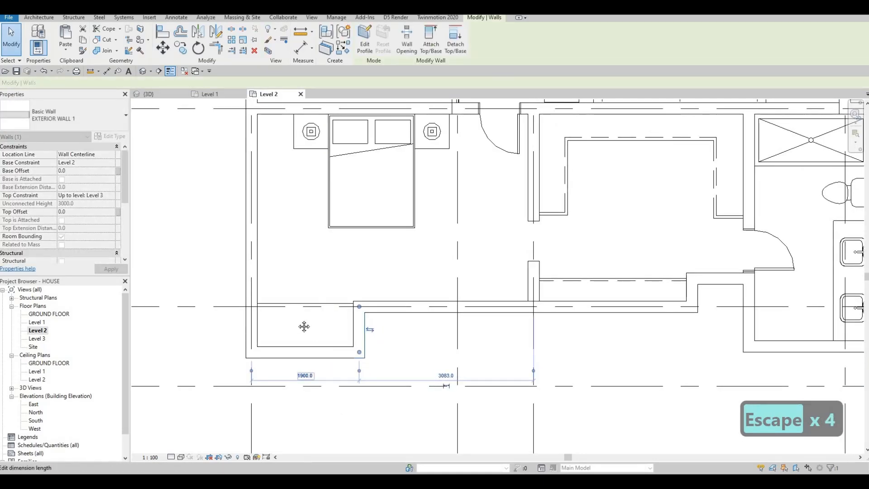
key("Escape")
Select the executive chair in the upper room, cancelling an accidental command.
middle_click_drag(316, 233, 281, 221)
scroll(281, 221, "down", 1)
scroll(280, 221, "down", 3)
middle_click_drag(308, 134, 269, 382)
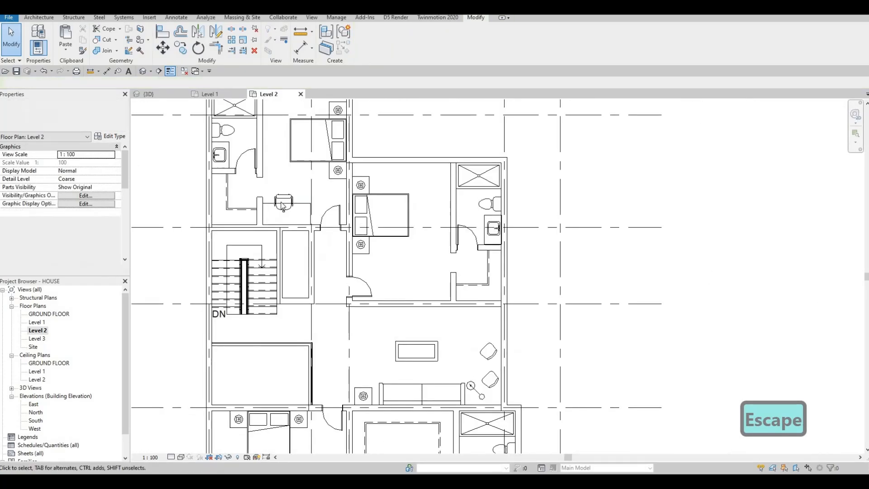
key("Escape")
key("Escape")
left_click(284, 203)
key("d")
key("c")
key("s")
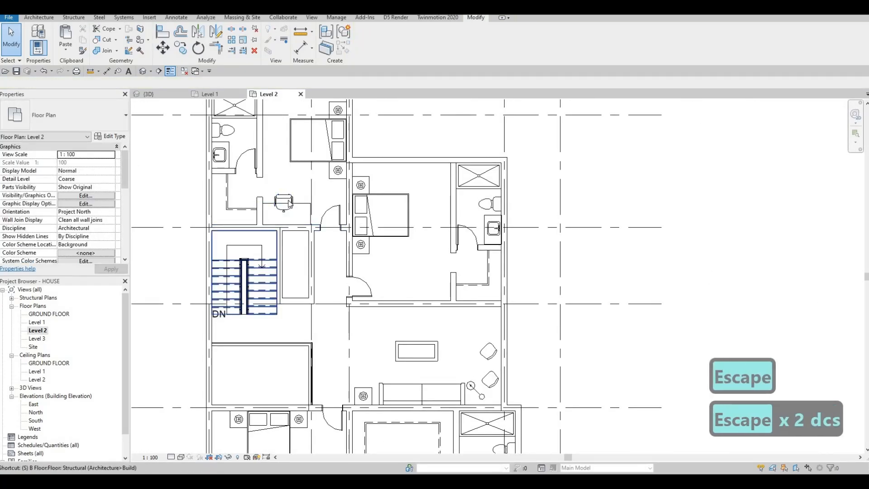
key("Escape")
key("Escape")
left_click(283, 204)
Place a copy of the executive chair, rotated to face the desk in the alcove.
key("c")
key("s")
scroll(271, 317, "up", 5)
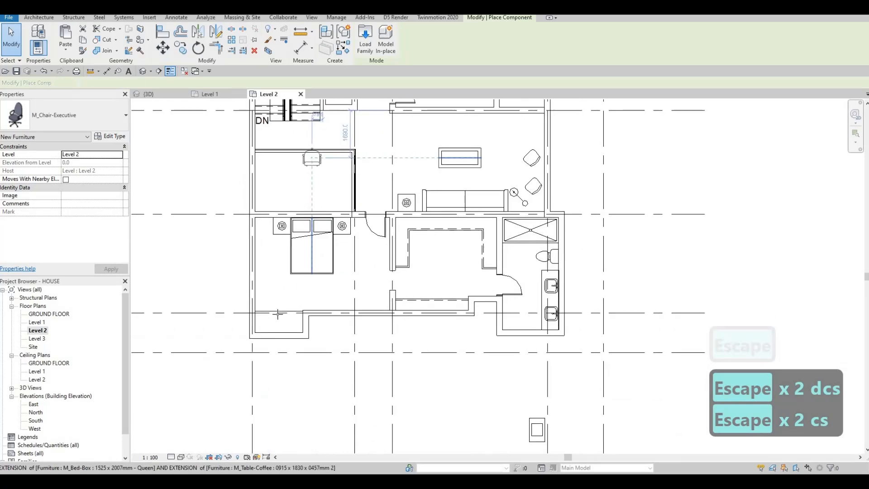
key("space")
left_click(269, 316)
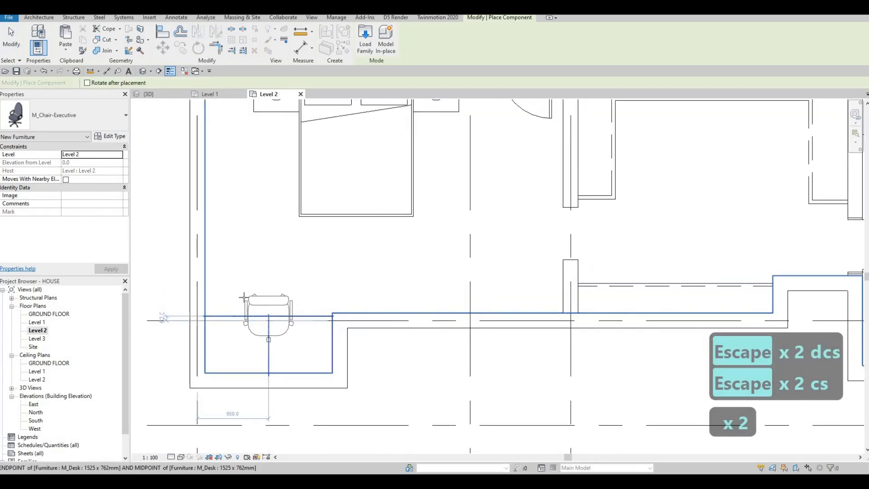
key("Escape")
key("Escape")
scroll(267, 312, "down", 3)
key("Escape")
Bring the lower-left bedroom back into view and select the alcove's bottom exterior wall.
middle_click_drag(265, 295, 255, 278)
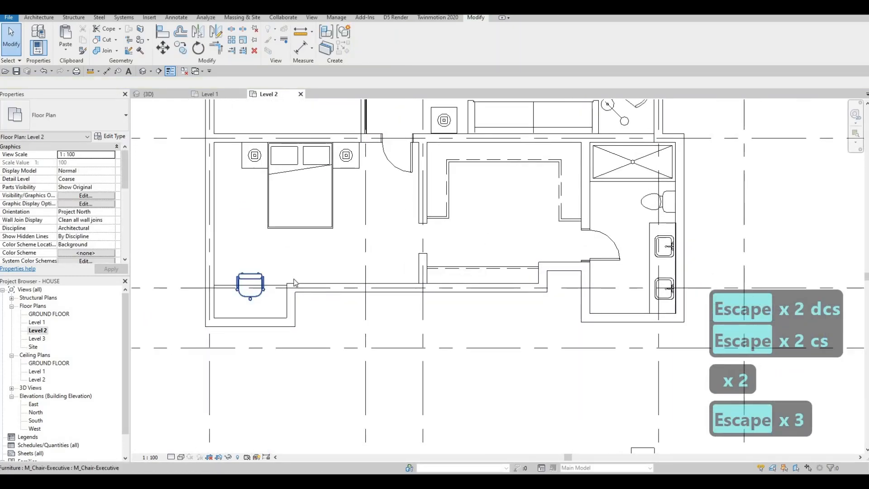
scroll(323, 341, "down", 2)
middle_click_drag(348, 352, 345, 363)
key("Escape")
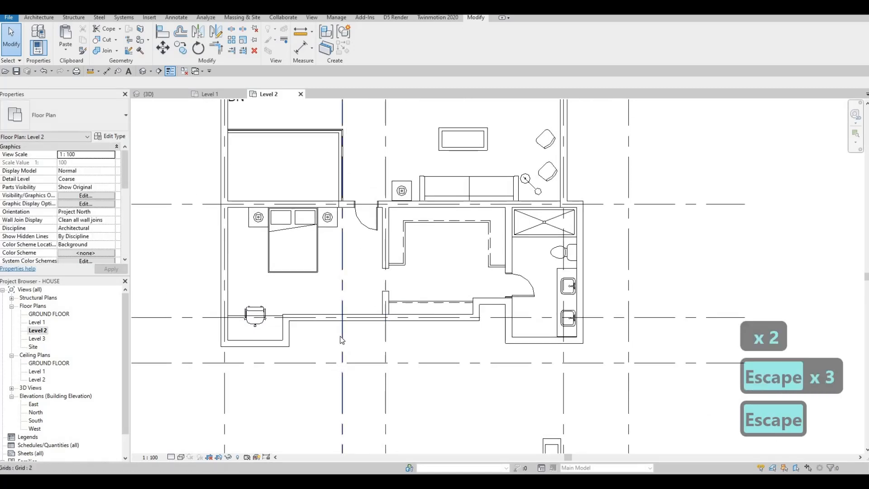
middle_click_drag(382, 336, 387, 310)
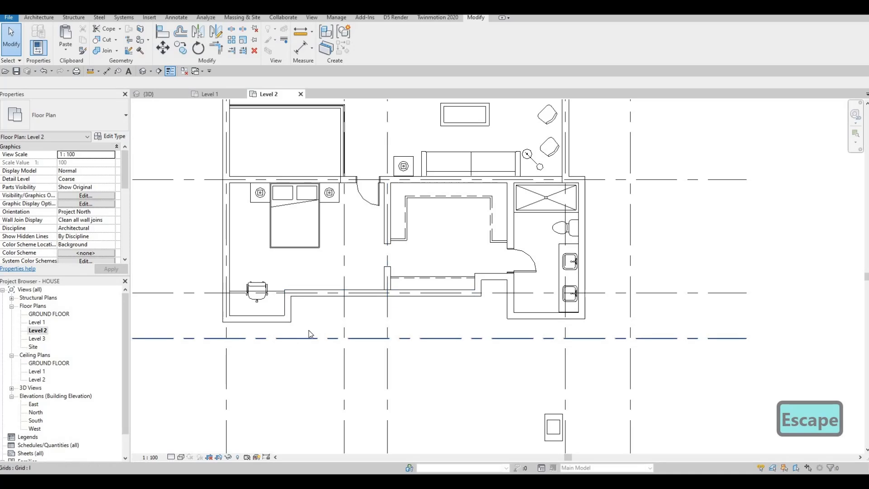
middle_click_drag(371, 326, 370, 297)
scroll(374, 315, "down", 1)
middle_click_drag(290, 299, 314, 286)
scroll(312, 288, "up", 2)
key("Escape")
left_click(322, 287)
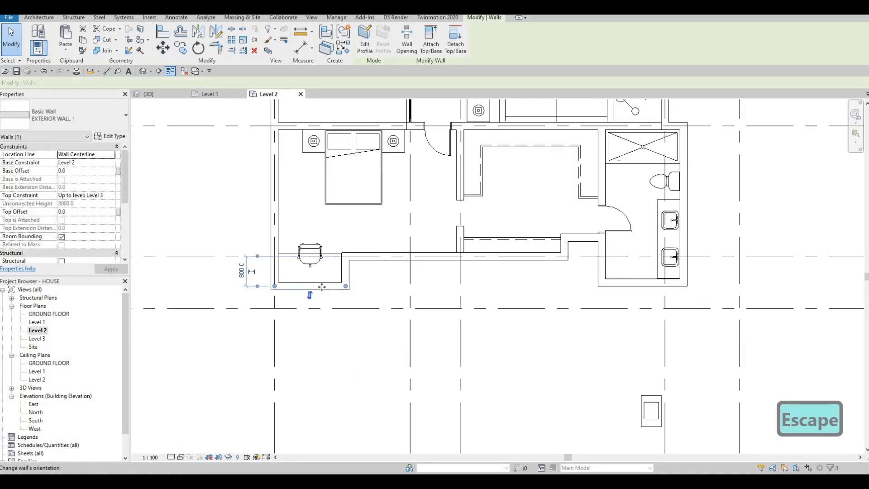
Drop the alcove's bottom wall to the grid line and move the desk and chair down against it.
left_click_drag(322, 307, 322, 311)
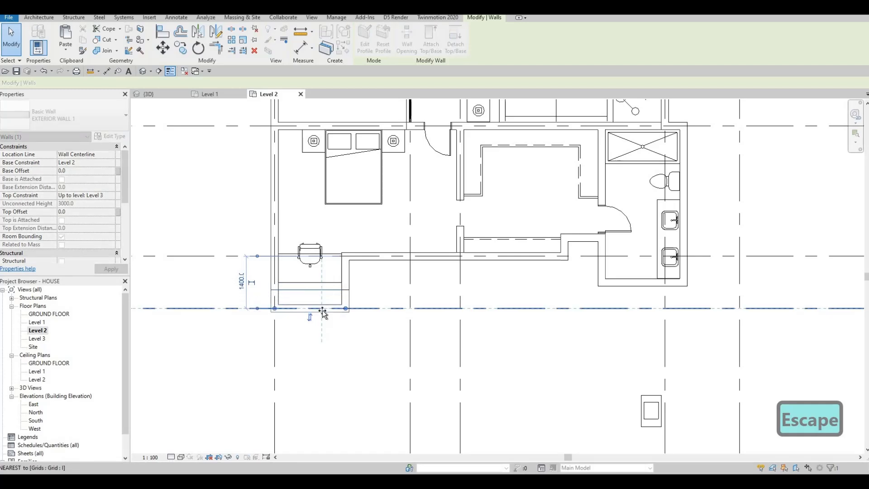
key("Escape")
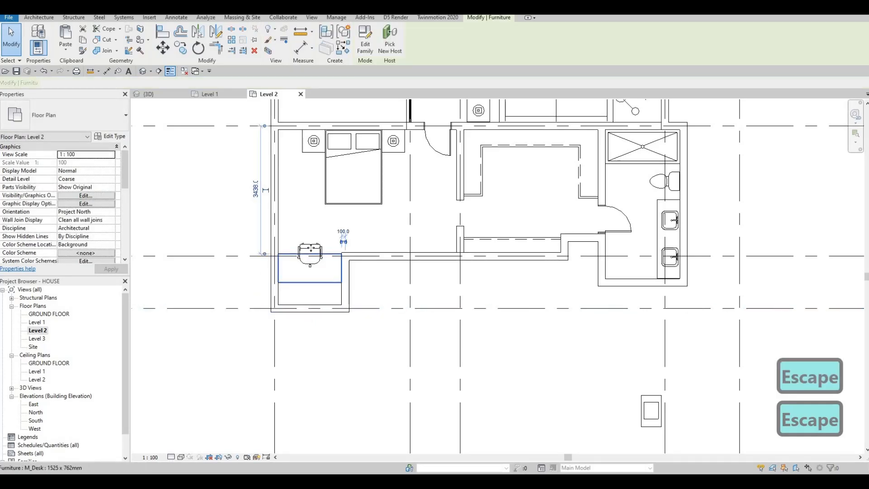
left_click(304, 252)
left_click(305, 251, "ctrl")
key("m")
key("v")
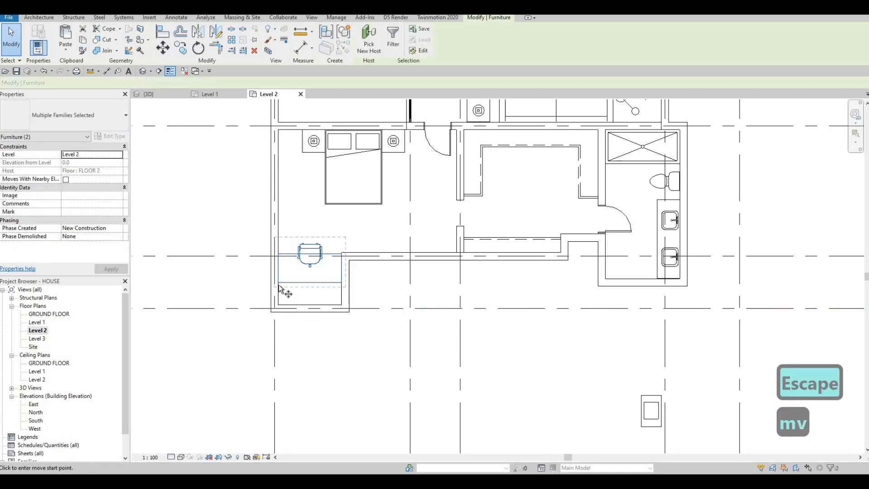
left_click(278, 284)
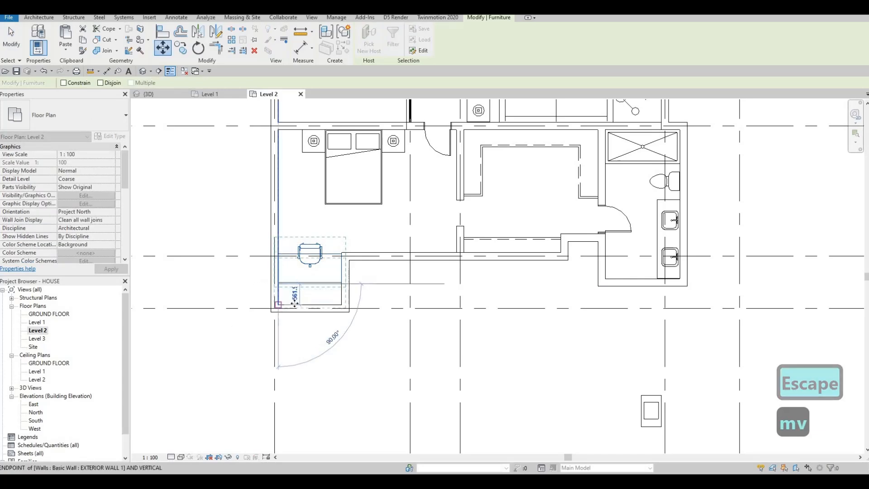
left_click(278, 305)
key("Escape")
scroll(295, 303, "down", 2)
scroll(319, 272, "up", 3)
key("Escape")
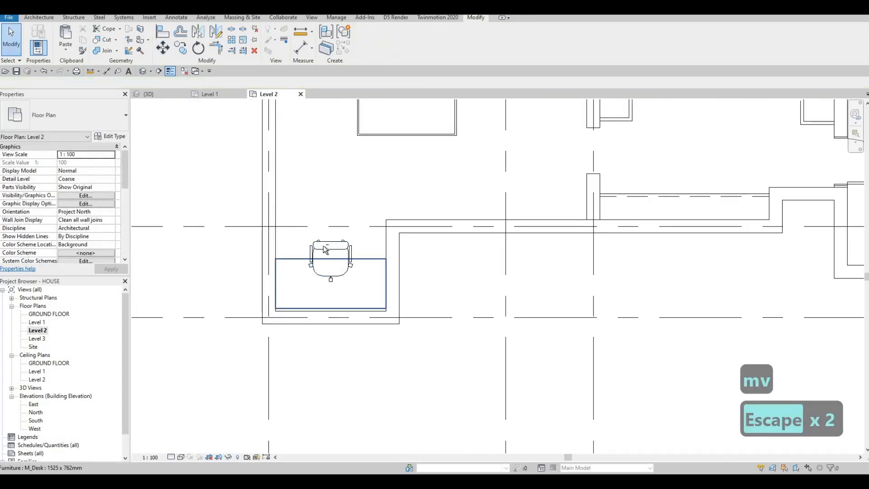
Move the desk and chair together so the desk's lower-left corner meets the alcove corner.
left_click_drag(356, 285, 315, 244)
key("m")
key("v")
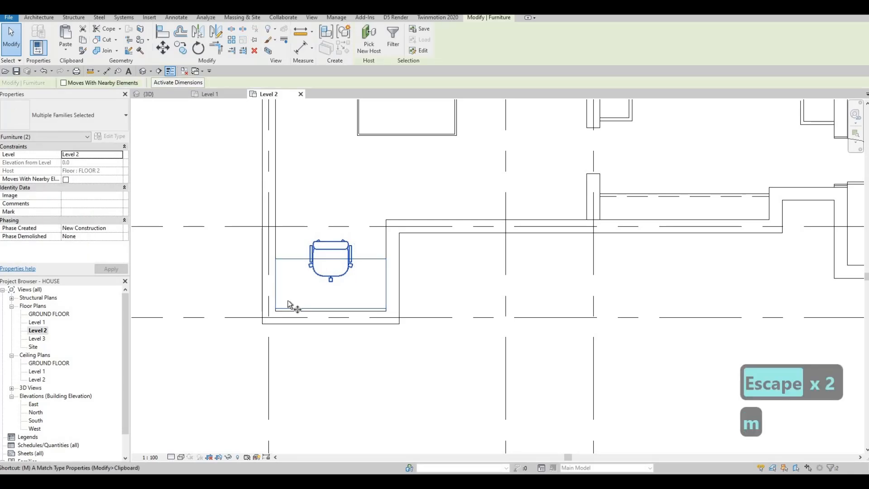
scroll(267, 313, "up", 2)
left_click(265, 317)
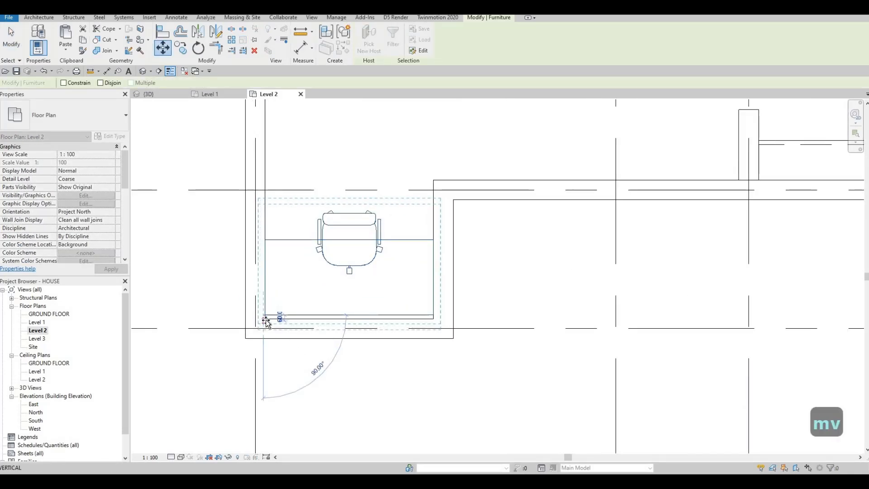
scroll(266, 319, "up", 3)
left_click(265, 315)
scroll(271, 310, "down", 3)
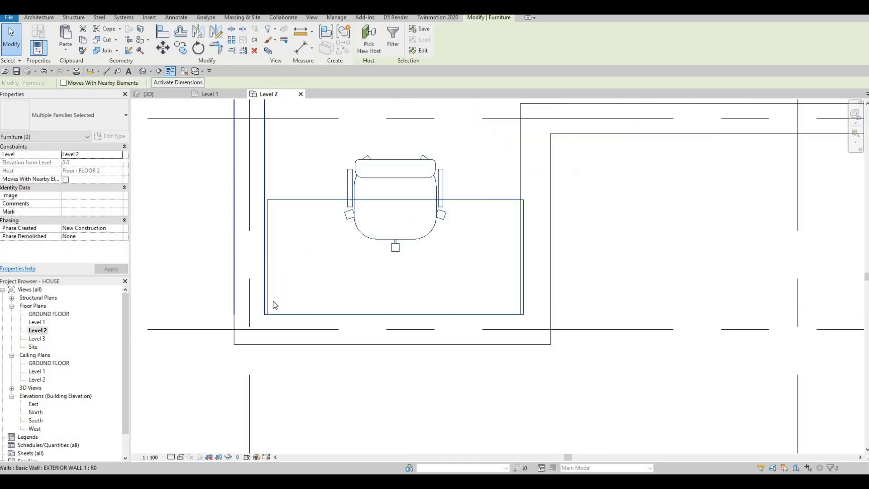
Refine the move so the desk corner snaps exactly onto the wall corner.
key("v")
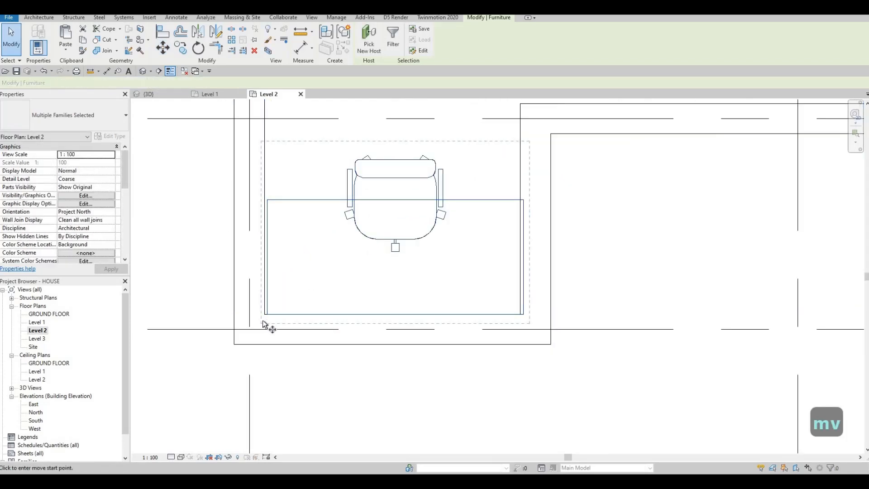
scroll(262, 322, "up", 3)
left_click(255, 324)
left_click(255, 324)
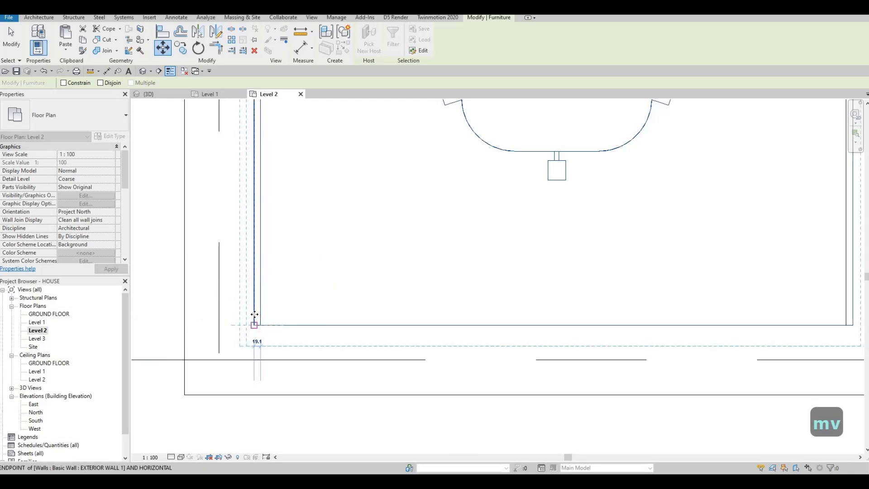
scroll(333, 314, "down", 5)
key("Escape")
key("Escape")
scroll(286, 308, "down", 5)
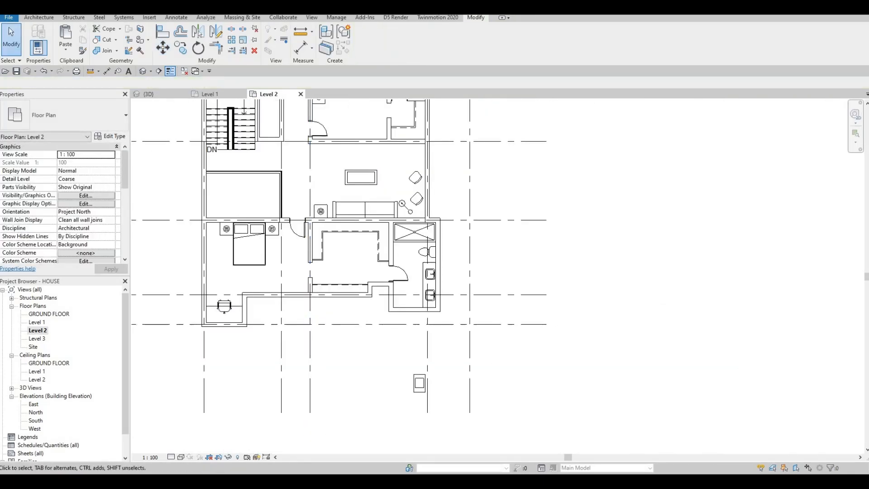
scroll(315, 321, "up", 3)
Select the interior wall on the Level 2 plan, then deselect it.
left_click(309, 287)
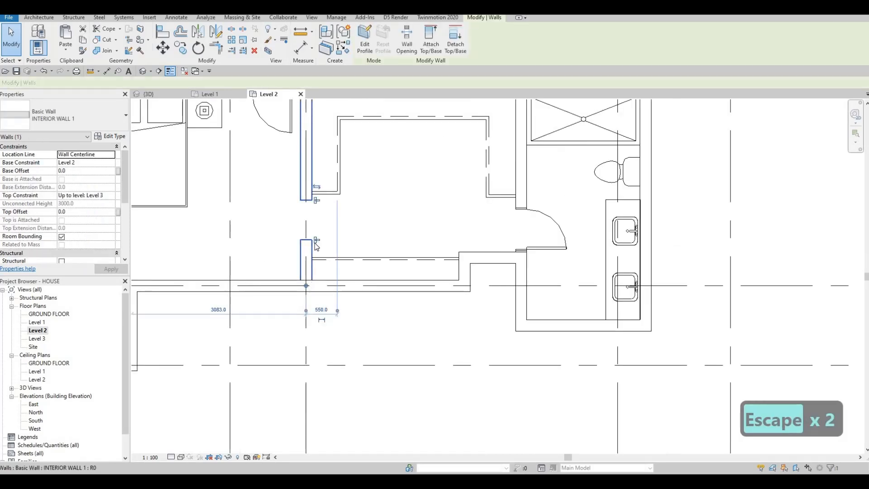
scroll(322, 287, "down", 3)
scroll(330, 284, "up", 2)
key("Escape")
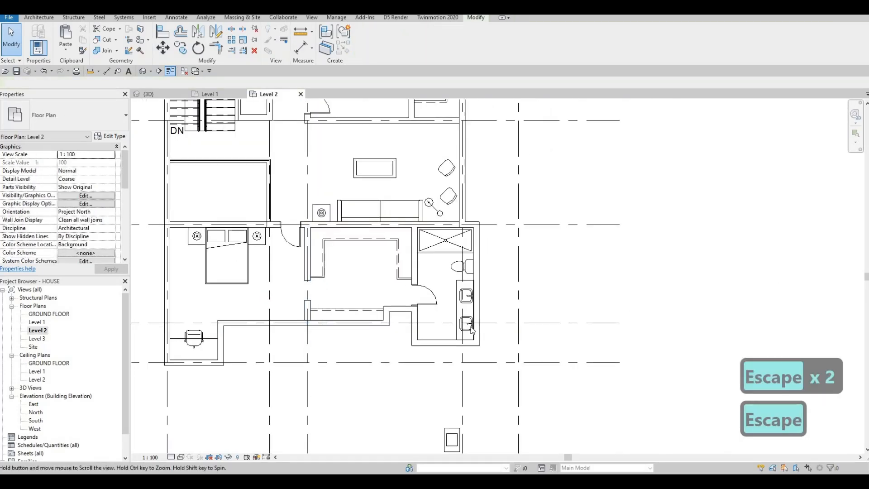
Pan and zoom around the Level 2 floor plan to inspect the rooms.
scroll(479, 303, "up", 2)
middle_click_drag(460, 220, 459, 301)
scroll(466, 342, "down", 1)
middle_click_drag(443, 337, 442, 283)
middle_click_drag(455, 314, 454, 347)
middle_click_drag(451, 310, 423, 312)
middle_click_drag(408, 361, 425, 316)
middle_click_drag(424, 315, 424, 345)
scroll(411, 333, "up", 1)
scroll(413, 348, "down", 1)
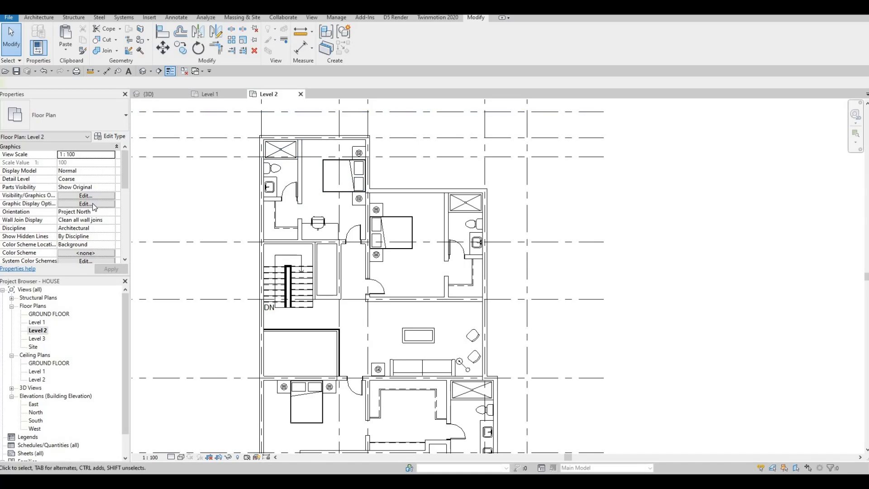
scroll(94, 206, "down", 6)
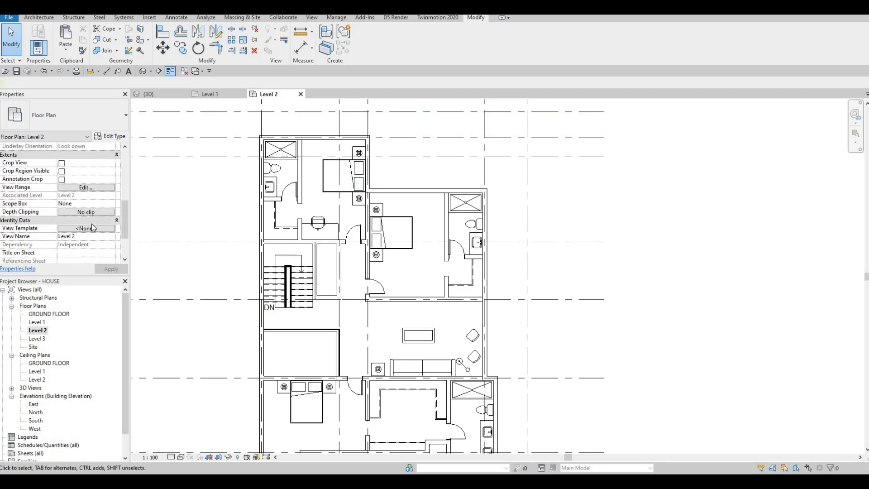
scroll(90, 227, "up", 6)
scroll(89, 228, "down", 2)
scroll(89, 229, "down", 5)
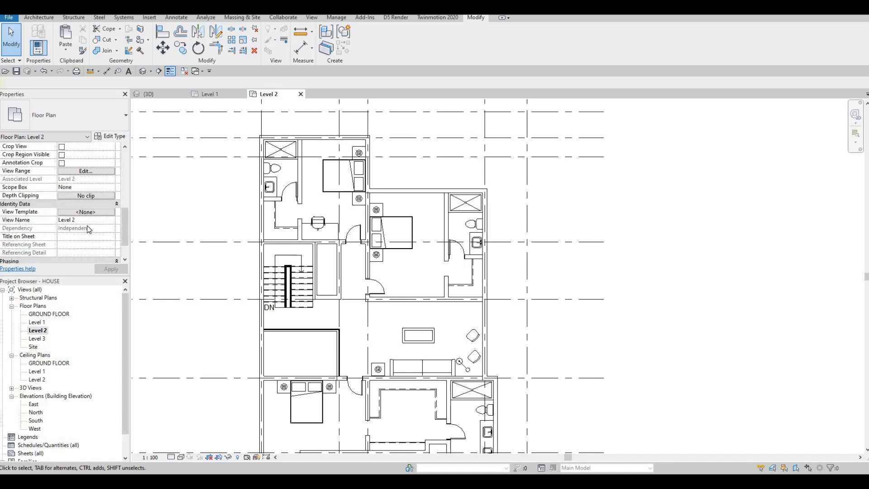
scroll(88, 226, "up", 4)
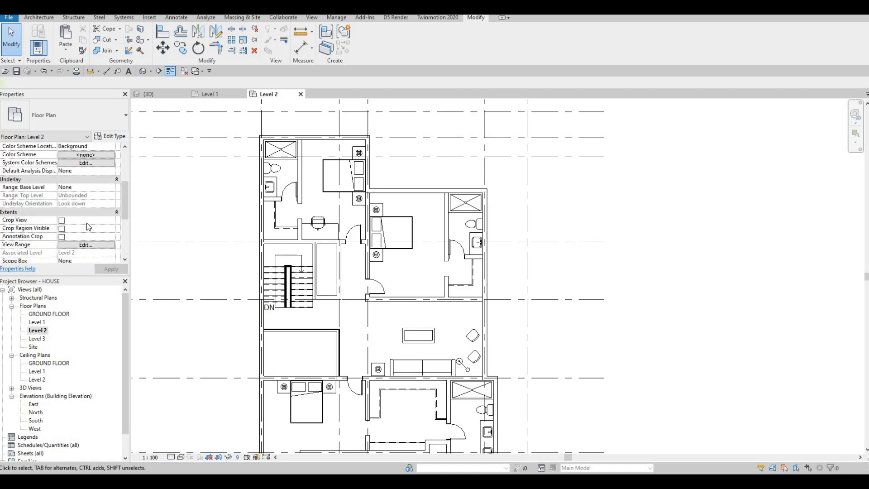
scroll(86, 224, "up", 3)
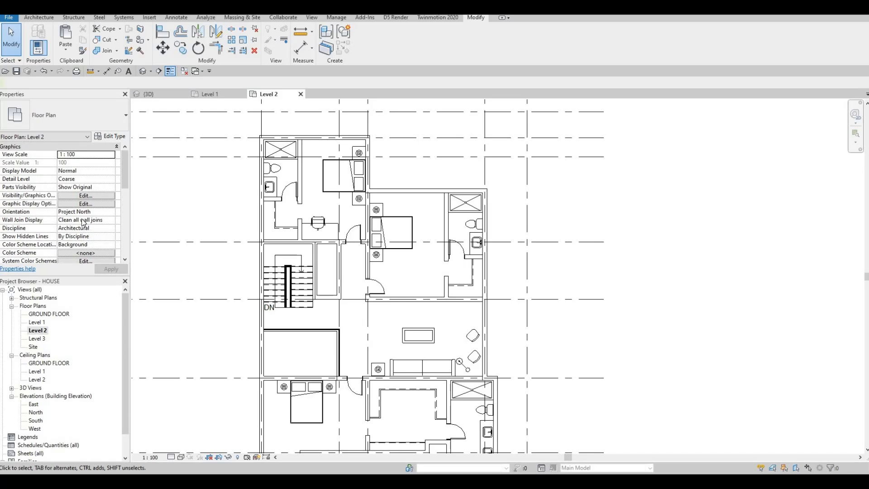
scroll(83, 222, "down", 4)
key("Escape")
scroll(86, 219, "down", 2)
scroll(100, 206, "up", 2)
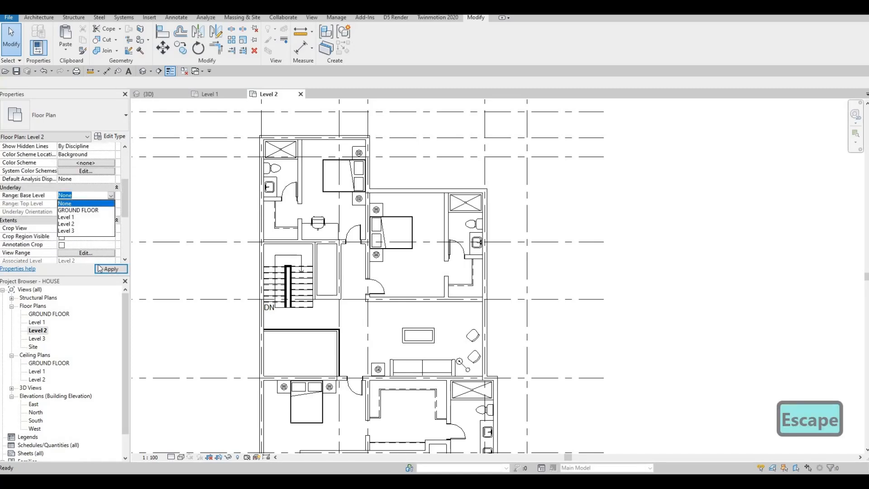
Set the plan's underlay base level to Level 1 and apply it.
left_click(67, 216)
left_click(111, 269)
key("Escape")
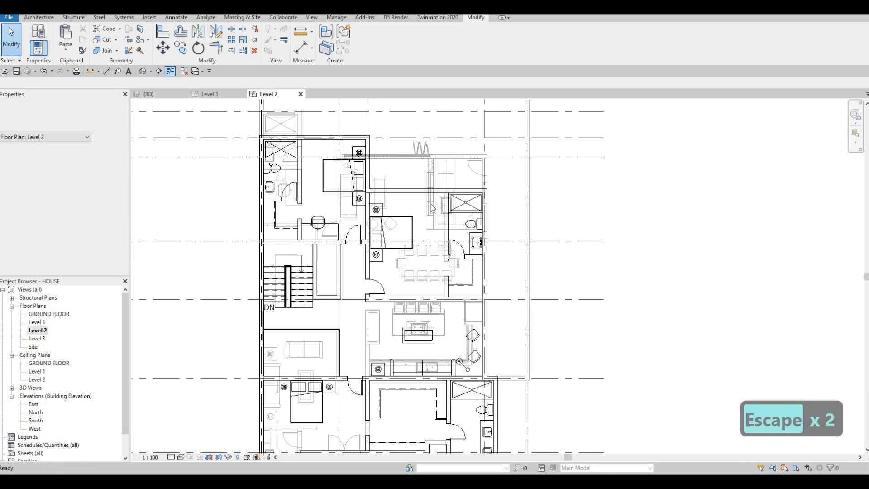
Create a similar flat-screen TV with CS and place it beside the upper bedroom wall.
scroll(430, 201, "up", 3)
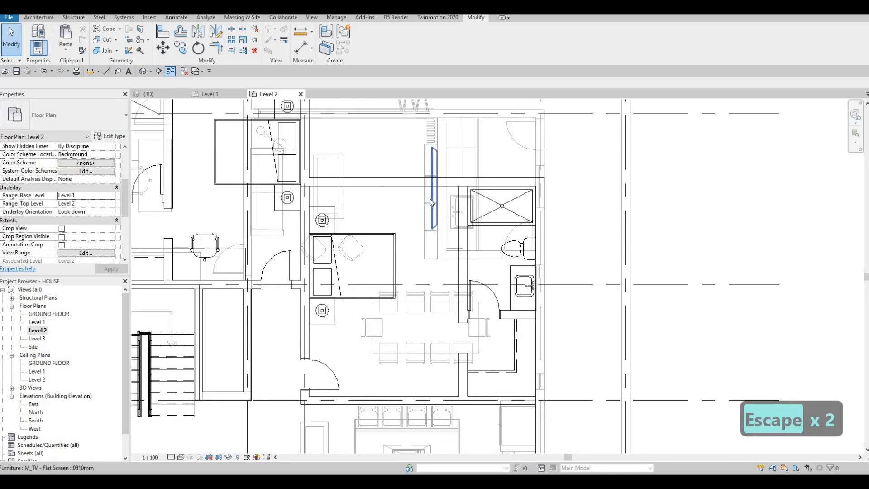
left_click(430, 199)
key("c")
key("s")
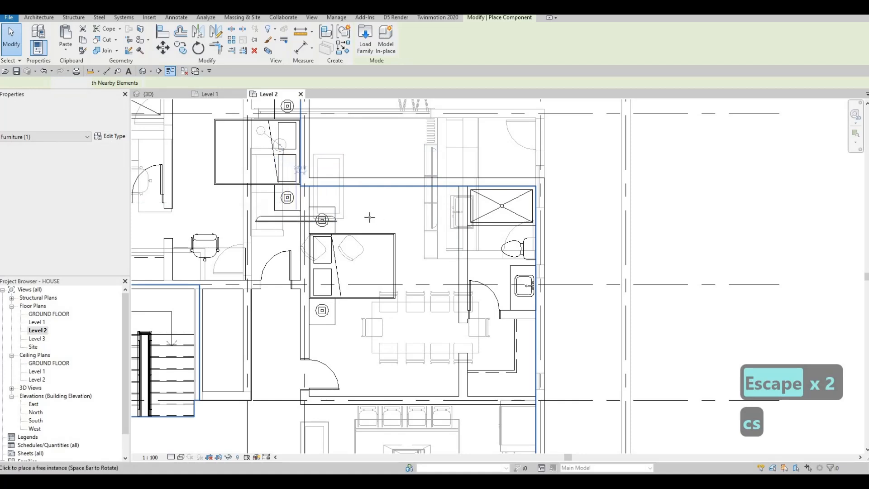
scroll(386, 218, "down", 3)
scroll(248, 172, "up", 2)
scroll(249, 171, "up", 1)
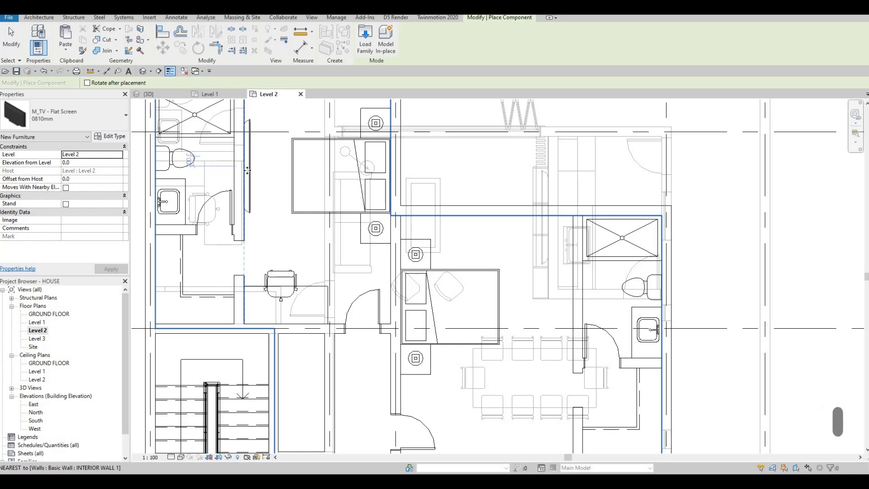
left_click(250, 169)
key("Escape")
key("Escape")
key("Escape")
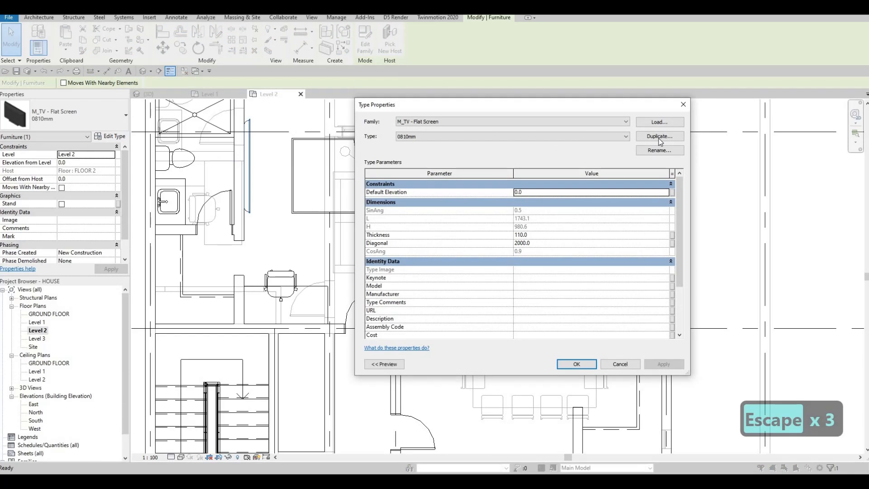
Duplicate the TV type as '0810mm 2' with its Diagonal set to 1000.
left_click(659, 136)
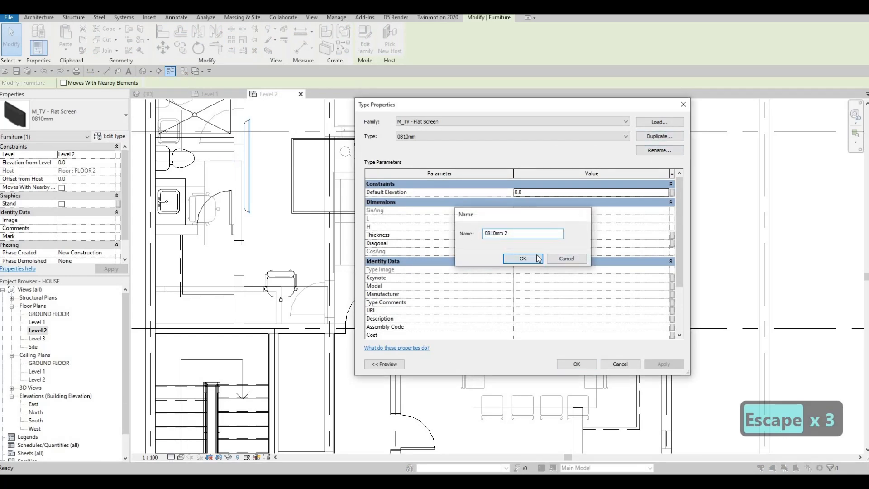
left_click(536, 260)
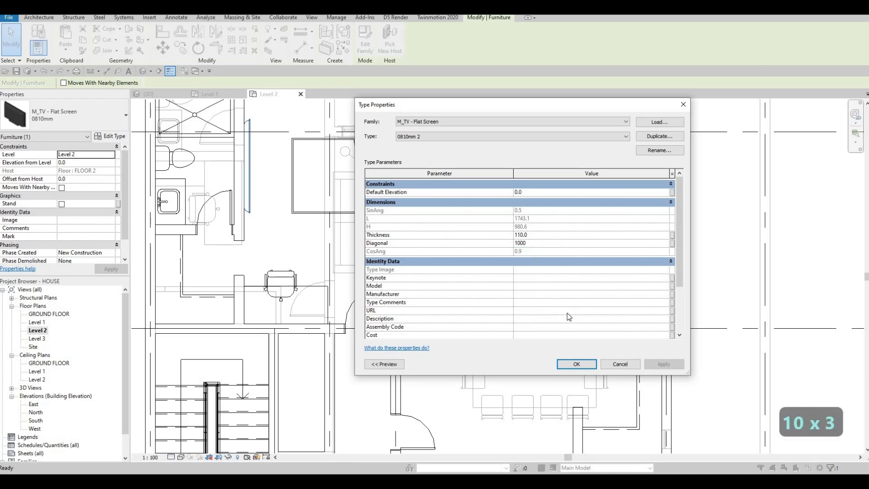
left_click(576, 364)
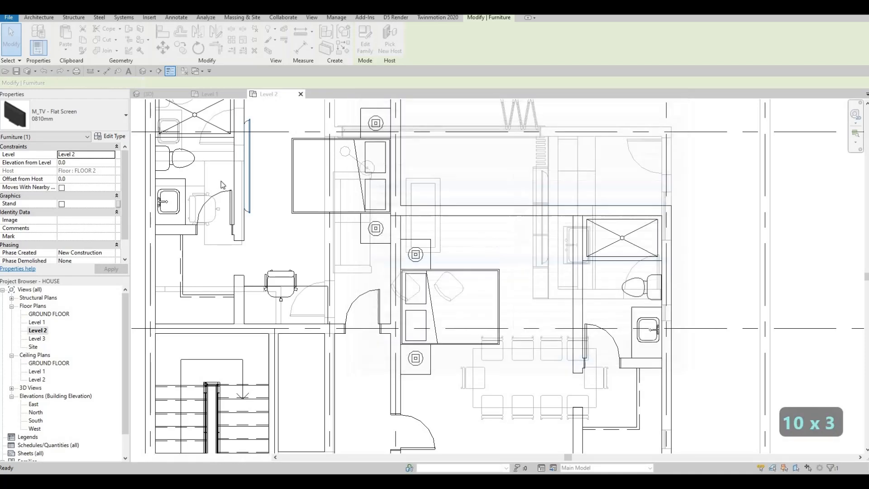
Start a copy of the wall-mounted TV with CS, rotating the preview to face the wall.
key("Escape")
key("Escape")
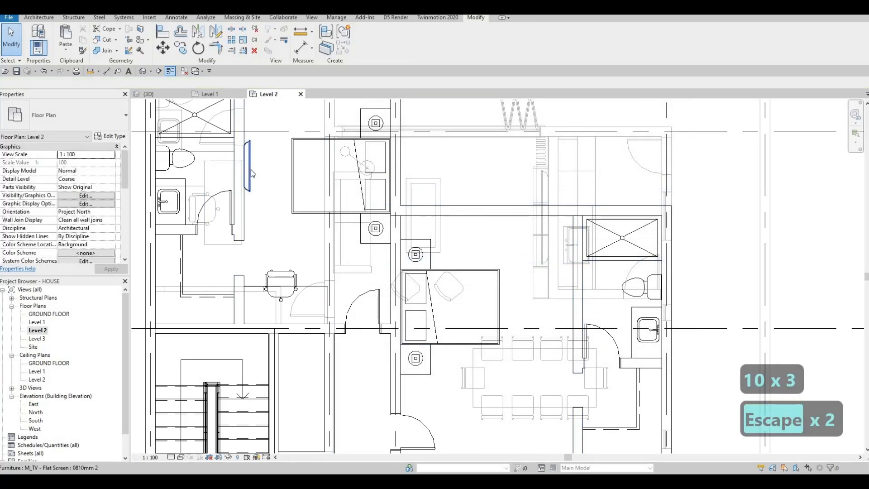
left_click(250, 169)
key("c")
key("s")
scroll(250, 169, "down", 2)
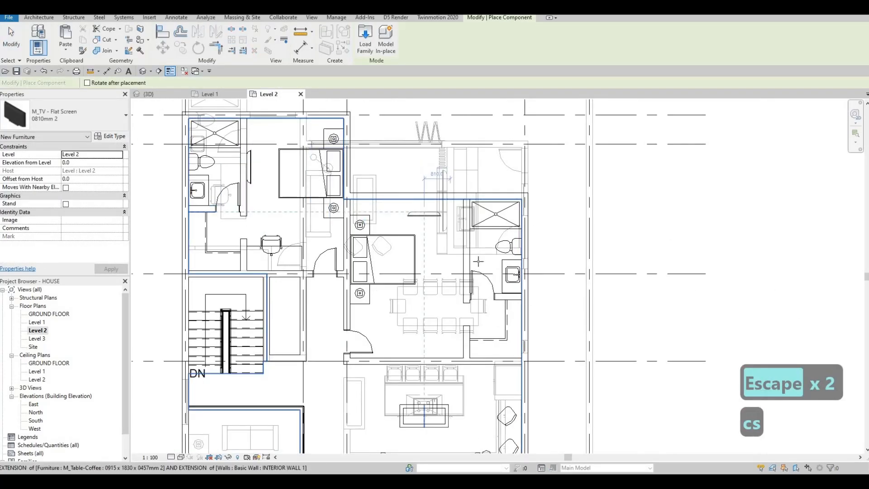
scroll(448, 226, "up", 2)
key("space")
key("space")
key("space")
key("space")
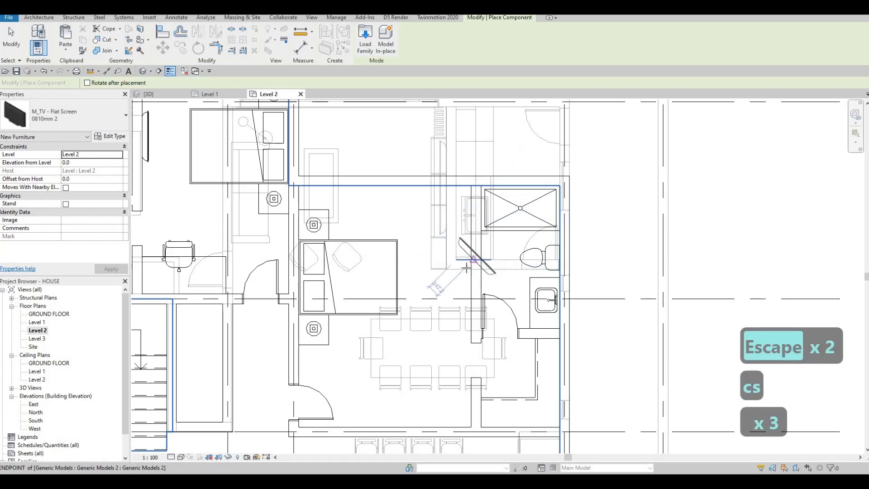
left_click(471, 270)
scroll(437, 245, "down", 5)
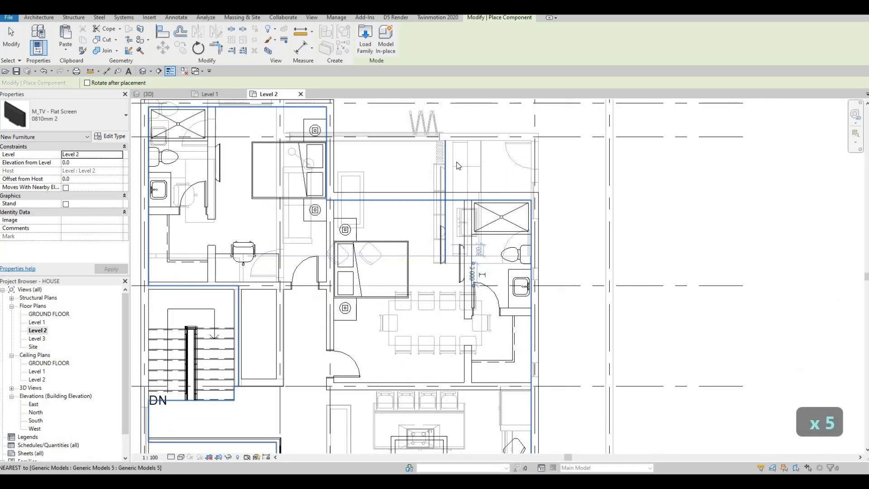
middle_click_drag(349, 276, 371, 135)
scroll(331, 295, "up", 2)
scroll(314, 401, "up", 2)
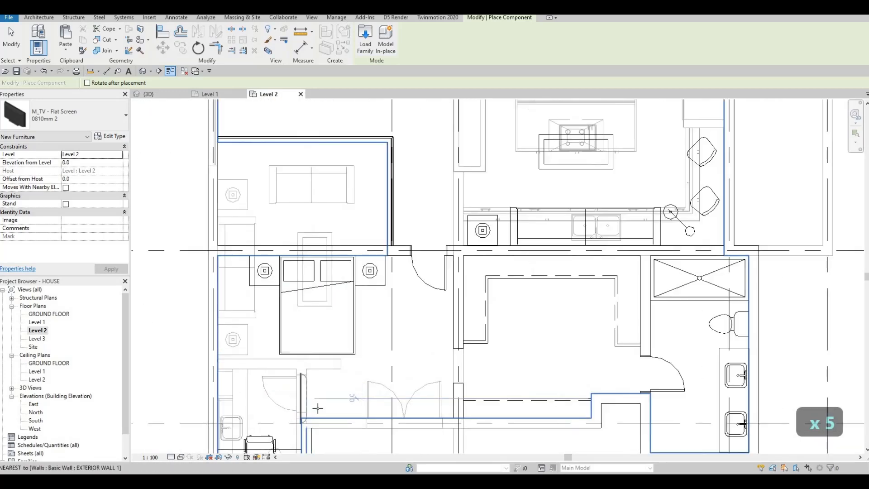
key("space")
key("space")
key("space")
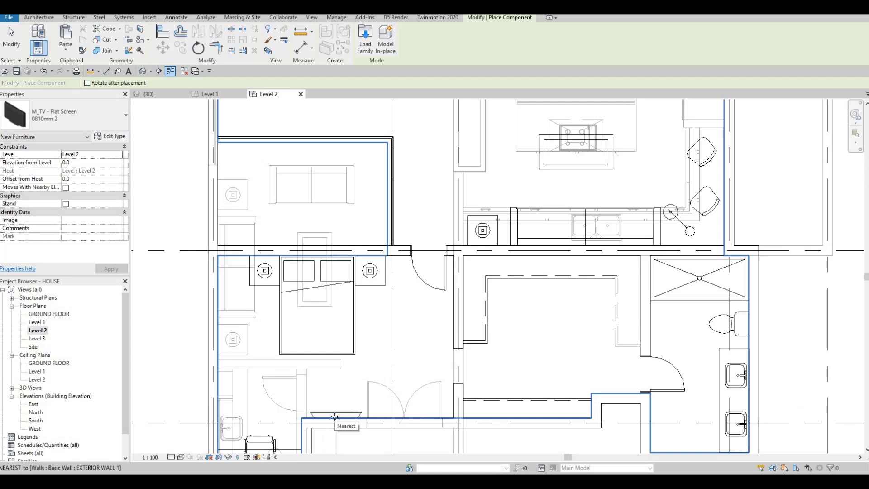
Place the new TV on the wall just above the dining table chairs.
key("Escape")
scroll(326, 362, "down", 3)
scroll(319, 331, "up", 3)
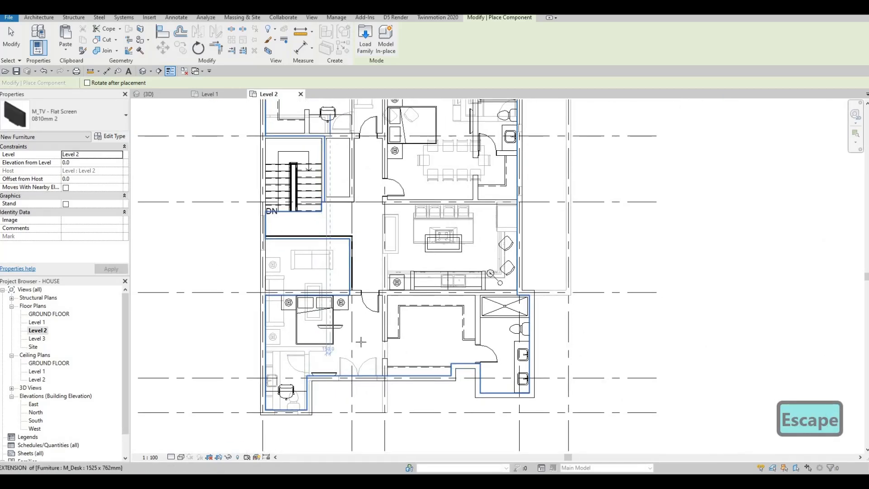
scroll(318, 330, "down", 4)
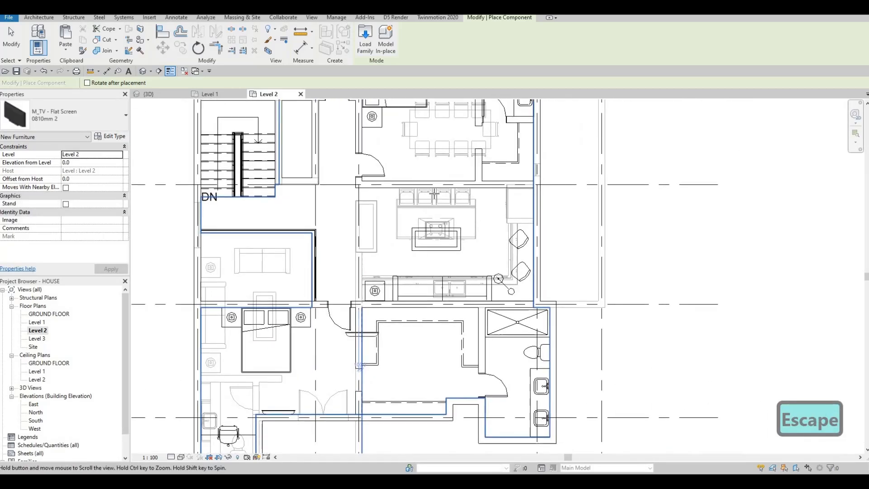
scroll(408, 219, "up", 5)
key("Escape")
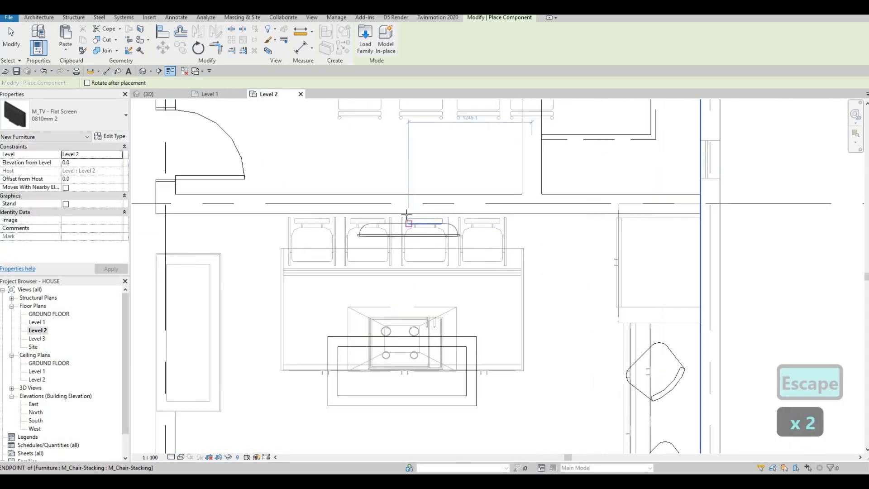
left_click(385, 227)
key("Escape")
key("Escape")
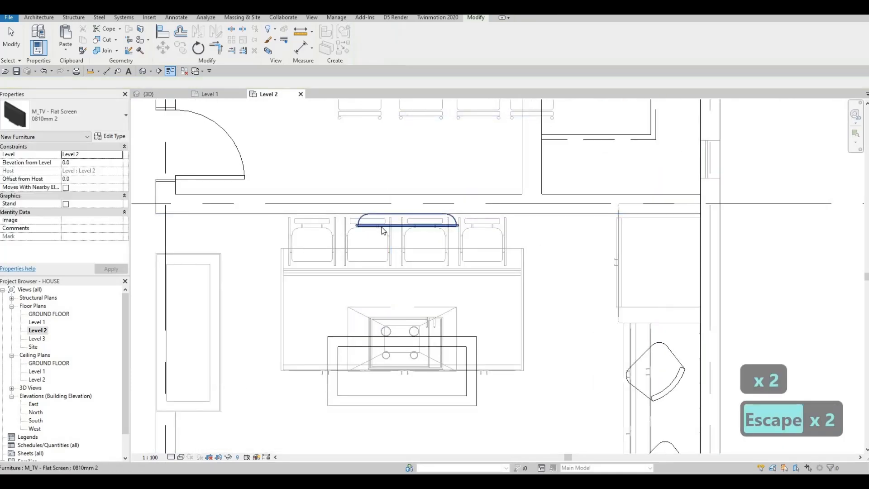
Change the newly placed TV to the 0810mm type.
left_click(407, 225)
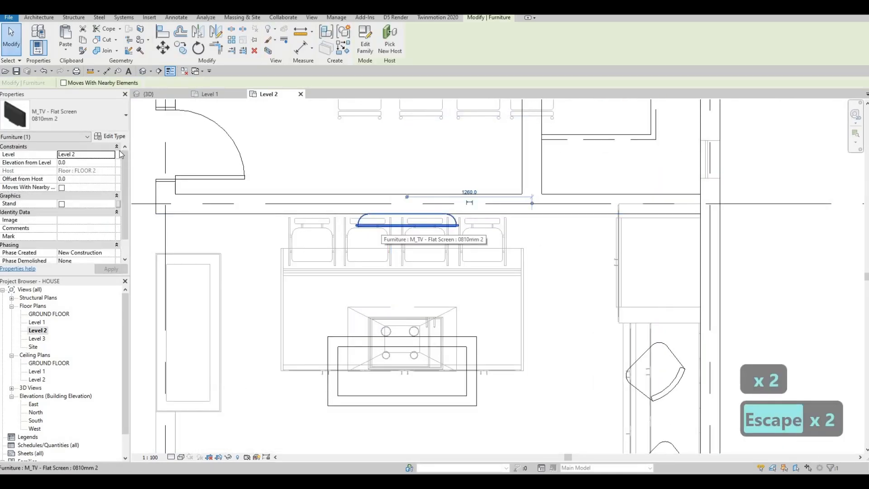
left_click(90, 118)
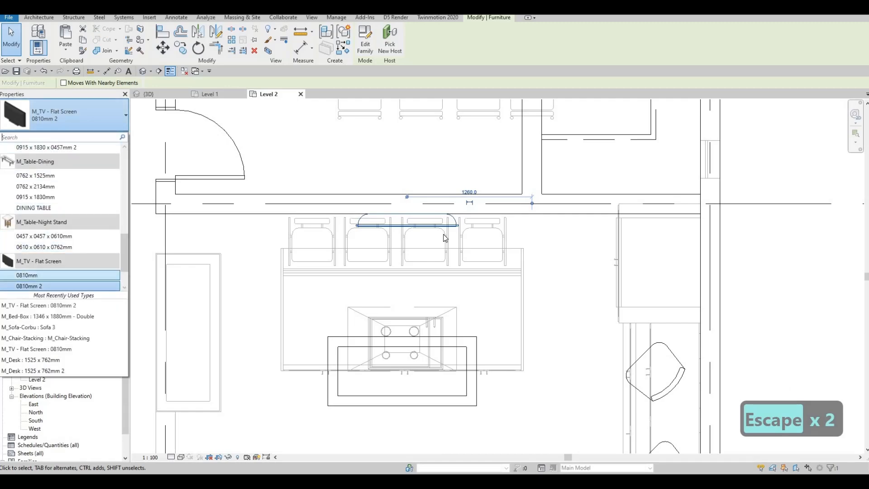
left_click(53, 275)
key("Escape")
scroll(355, 244, "down", 2)
scroll(355, 244, "down", 5)
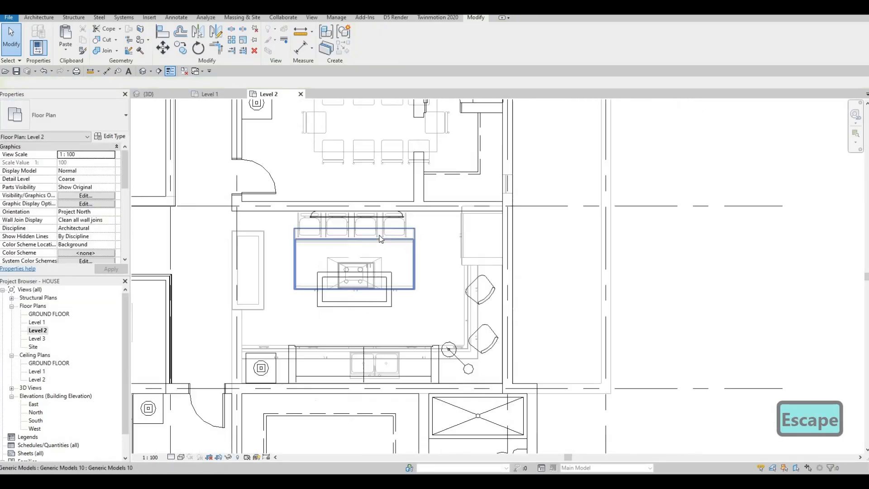
Set Underlay Range: Base Level to None, apply it, and recenter the plan.
key("Escape")
key("Escape")
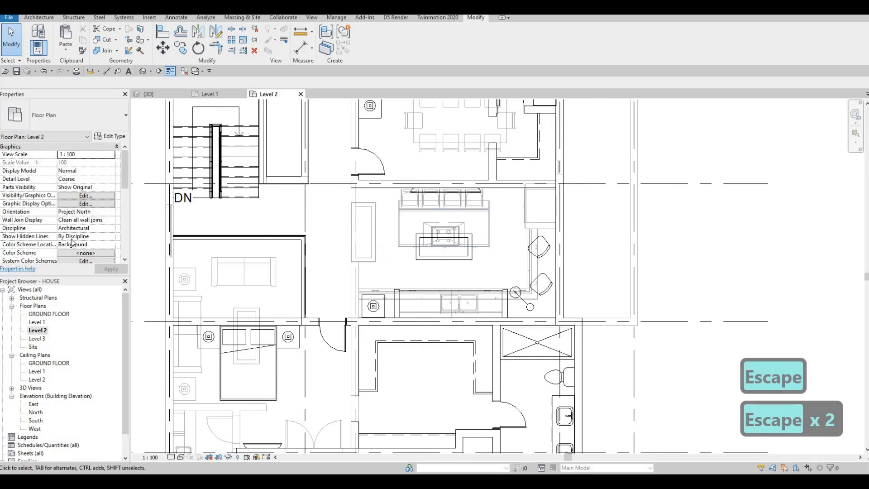
scroll(77, 241, "down", 5)
scroll(82, 239, "down", 4)
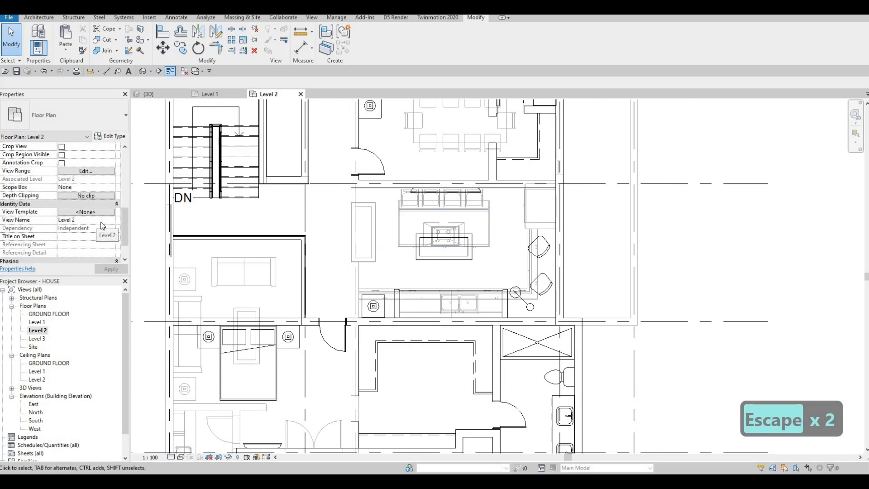
scroll(116, 182, "up", 3)
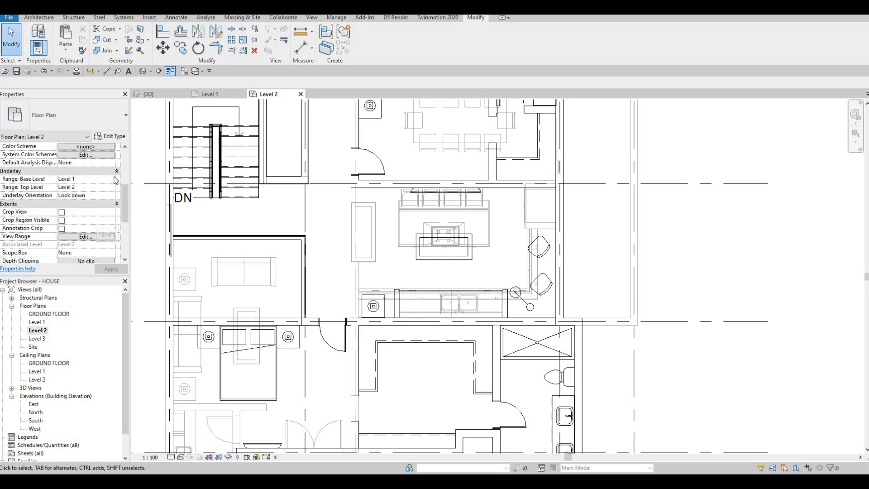
left_click(108, 272)
key("Escape")
key("Escape")
scroll(381, 307, "down", 1)
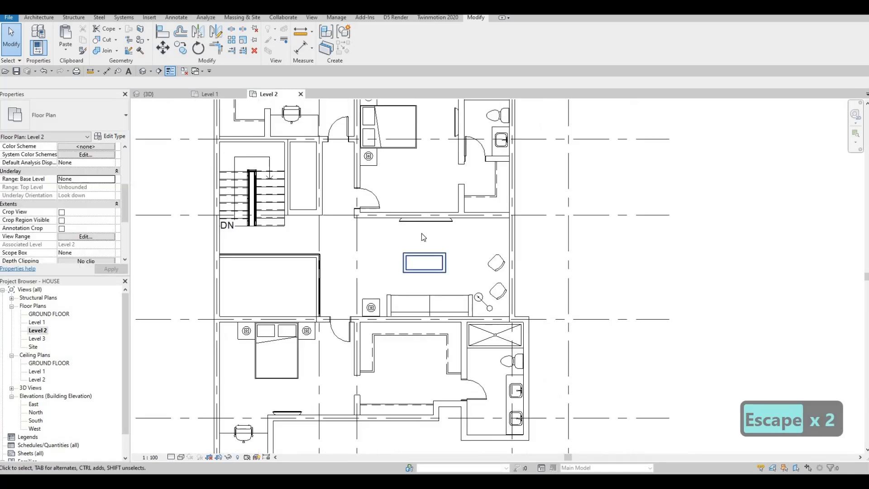
middle_click_drag(398, 235, 357, 227)
scroll(374, 230, "up", 2)
scroll(366, 232, "down", 1)
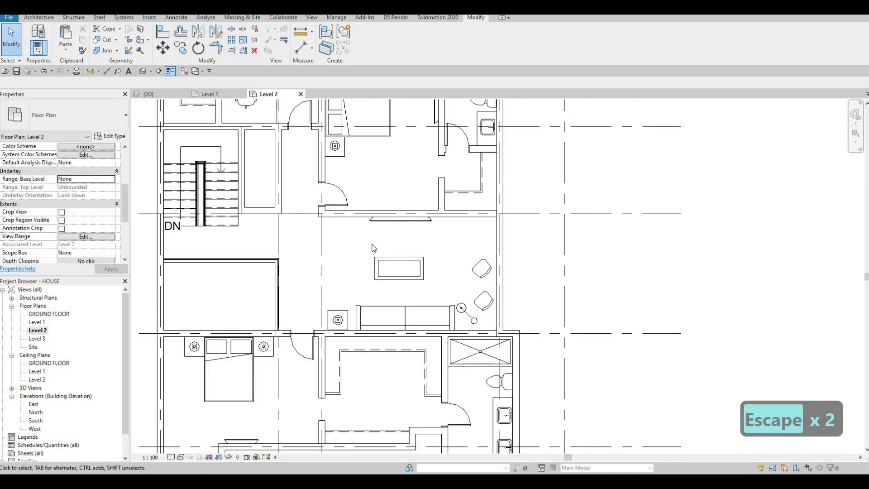
scroll(373, 248, "down", 5)
key("Escape")
Draw a building section horizontally across the TV room on Level 2.
left_click(159, 72)
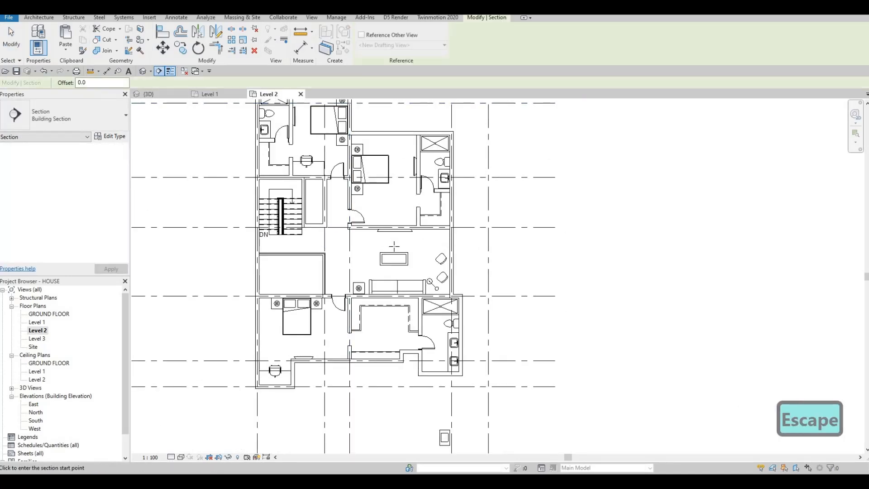
left_click(334, 248)
left_click(473, 248)
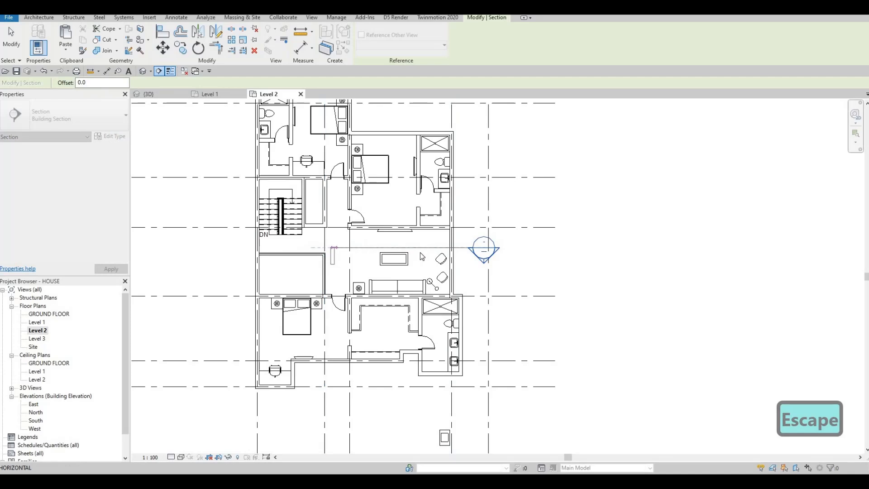
key("Escape")
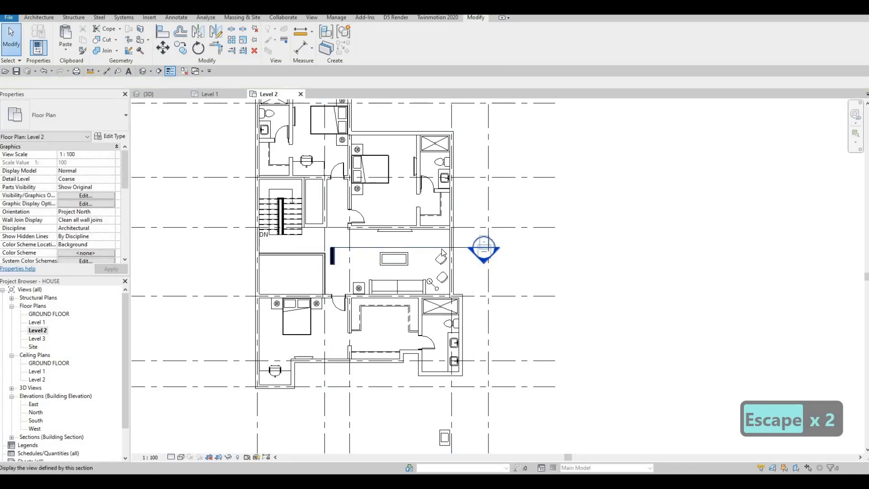
key("Escape")
Open the Section 1 view from the new section line.
left_click(444, 248)
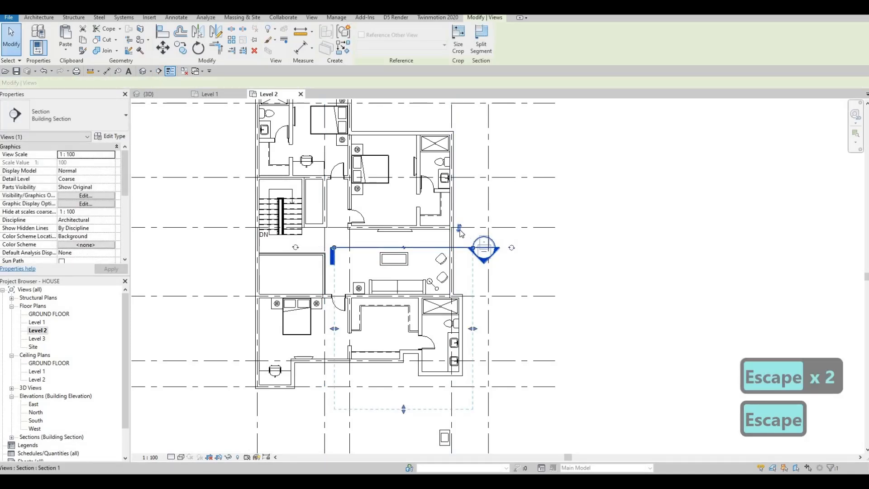
scroll(407, 201, "down", 3)
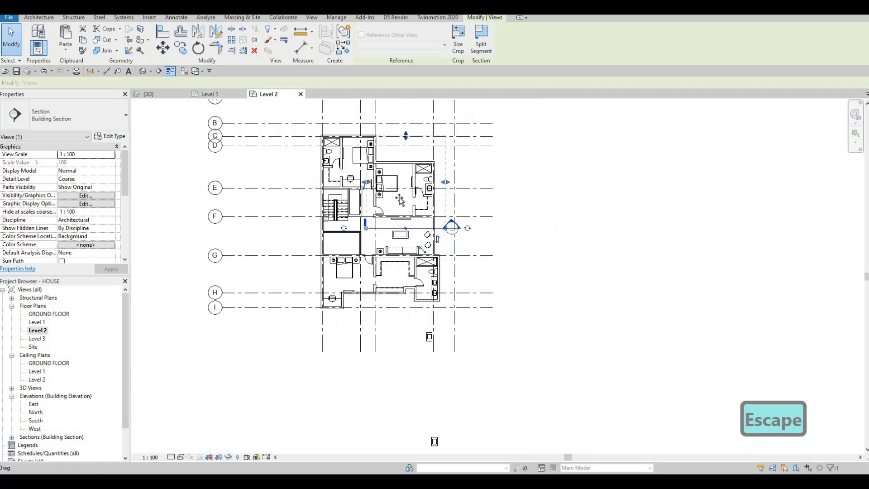
key("Escape")
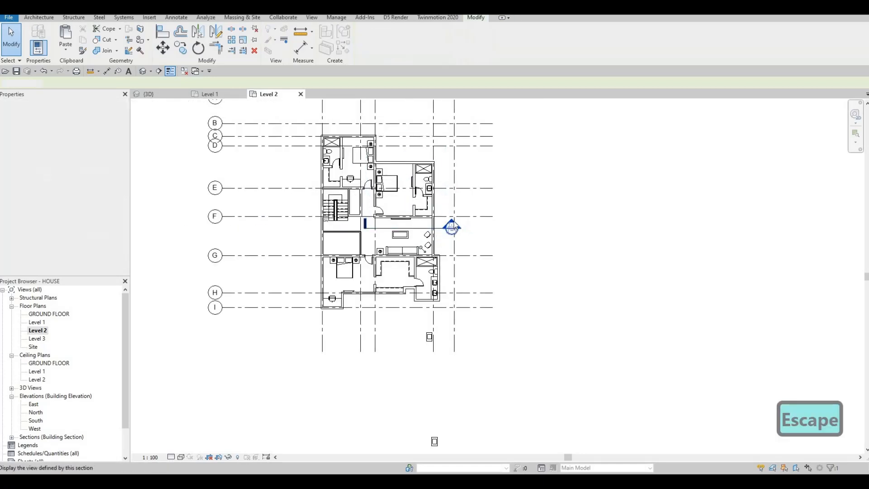
key("Escape")
scroll(454, 226, "up", 2)
double_click(454, 227)
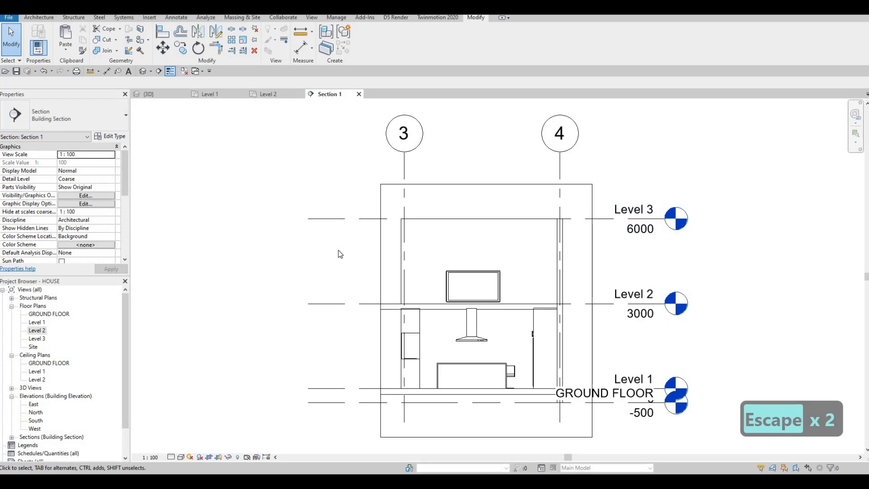
Select the TV in the section and nudge it up three times with the arrow keys.
scroll(407, 253, "up", 2)
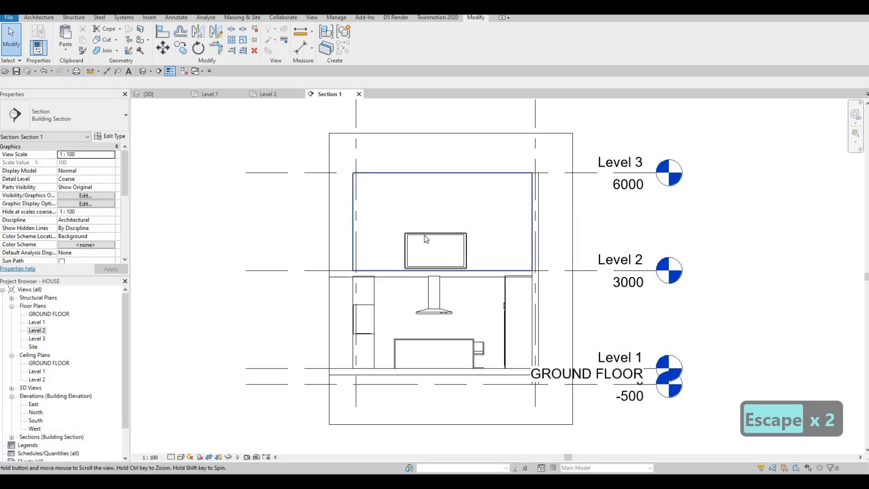
left_click(424, 235)
key("Up")
key("Up")
key("Up")
key("Up")
key("Up")
key("Up")
key("Up")
key("Up")
key("Up")
key("Up")
key("Up")
key("Up")
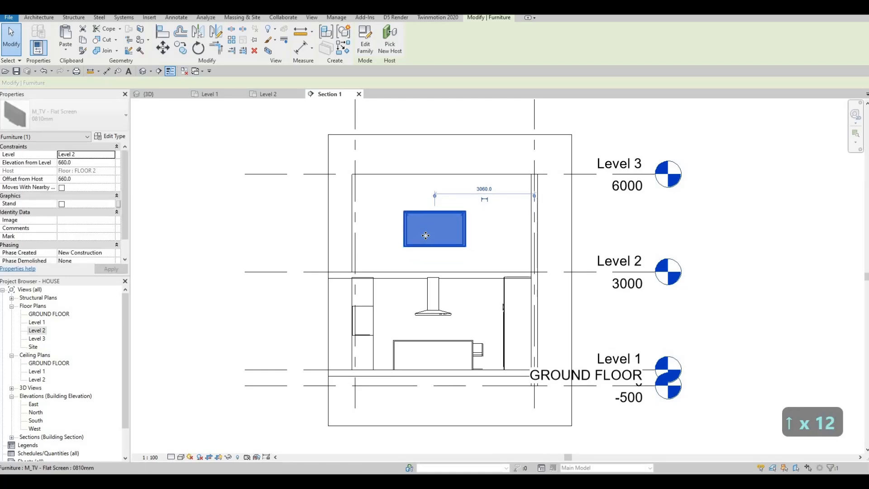
key("Up")
key("Up")
key("Up")
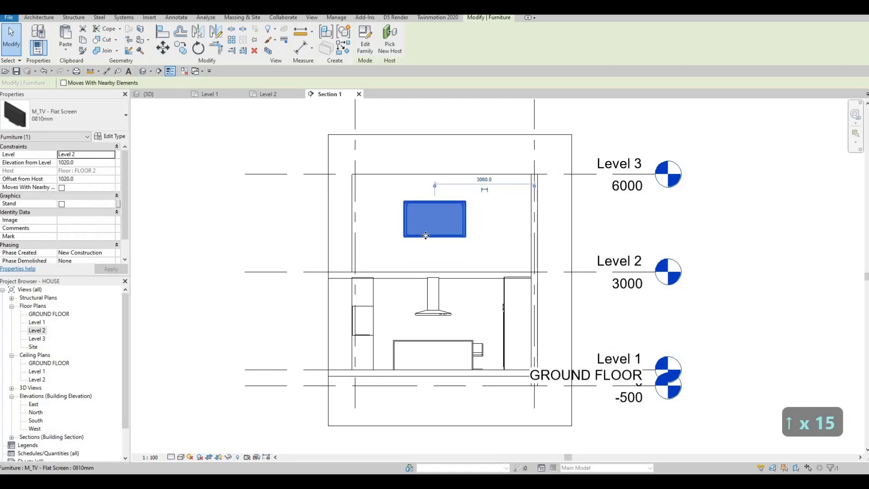
key("Up")
key("Up")
key("Escape")
key("Escape")
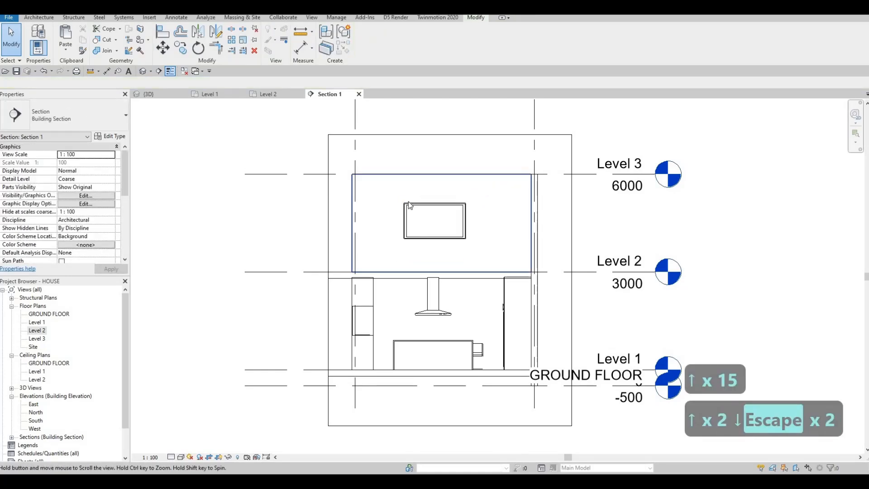
middle_click_drag(409, 199, 391, 205)
scroll(390, 205, "up", 1)
Set the TV's Elevation from Level to 900 and check its new height.
left_click(391, 205)
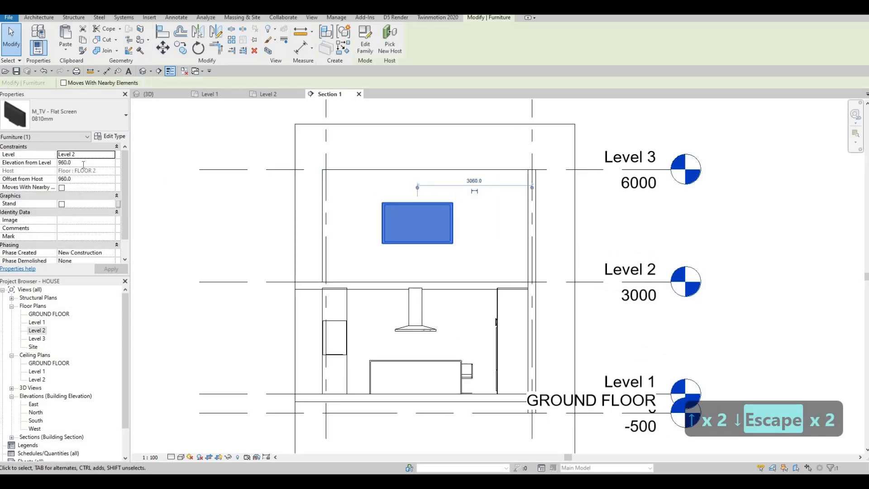
left_click(83, 164)
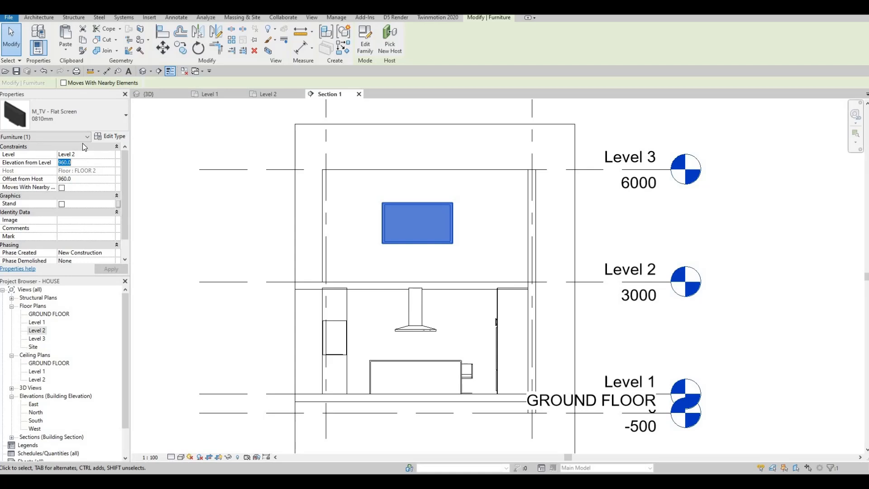
type("900")
key("Return")
key("Escape")
left_click(405, 220)
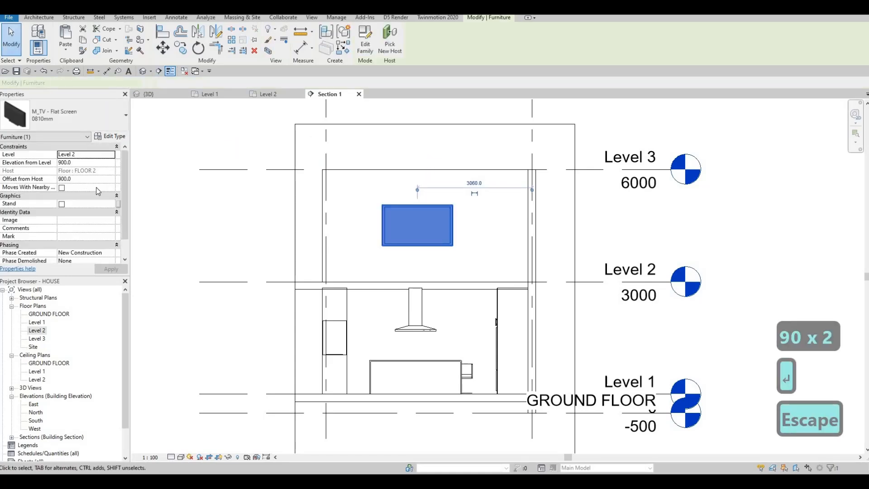
key("Escape")
key("Escape")
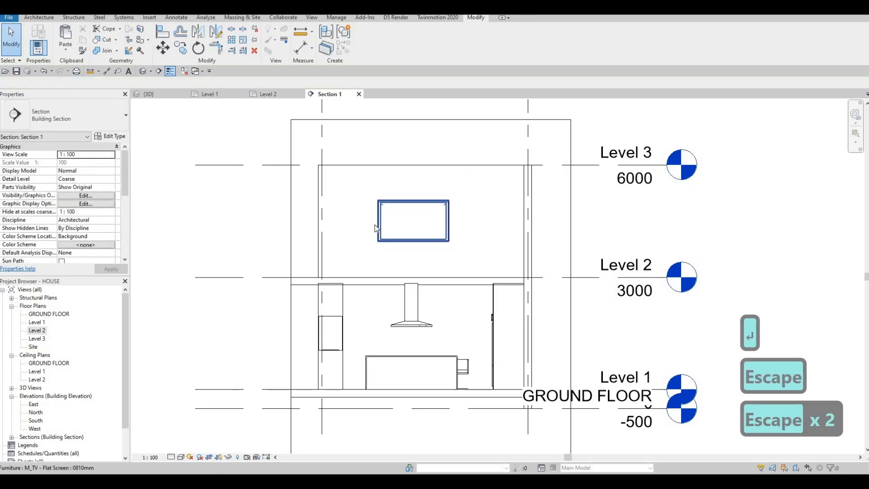
middle_click_drag(305, 162, 274, 160)
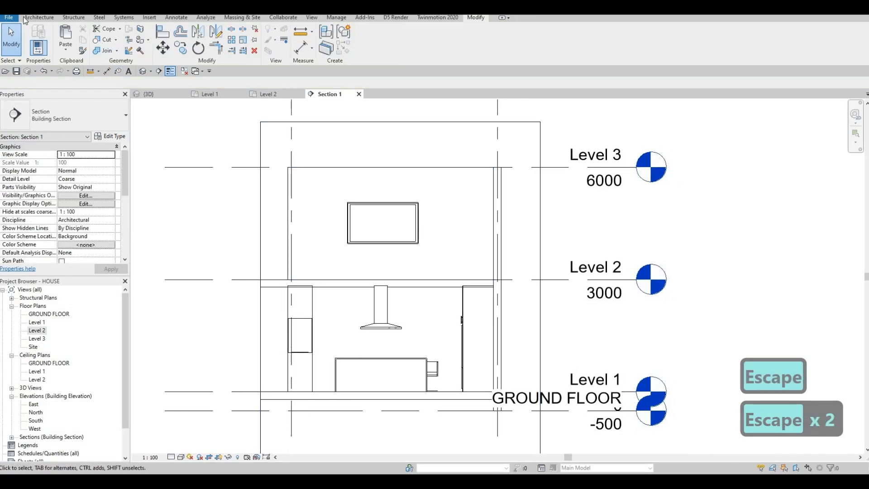
Start an in-place Generic Models element with the default name and choose to pick a work plane.
left_click(105, 46)
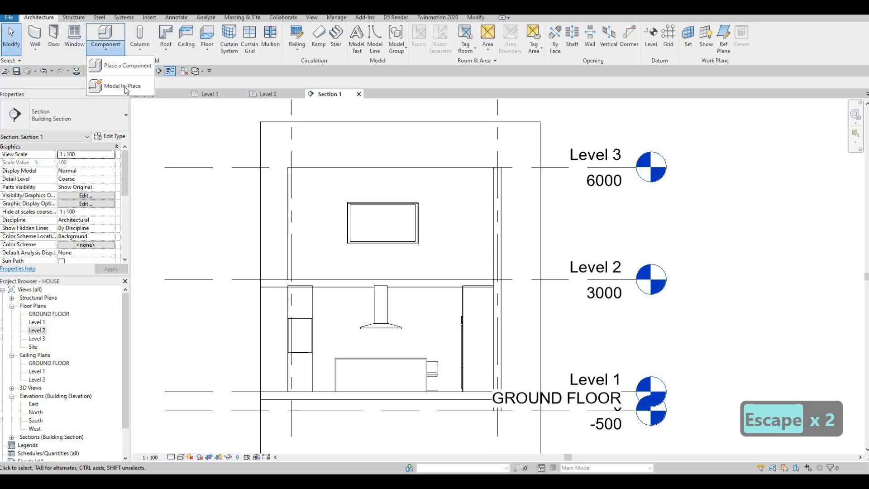
left_click(120, 89)
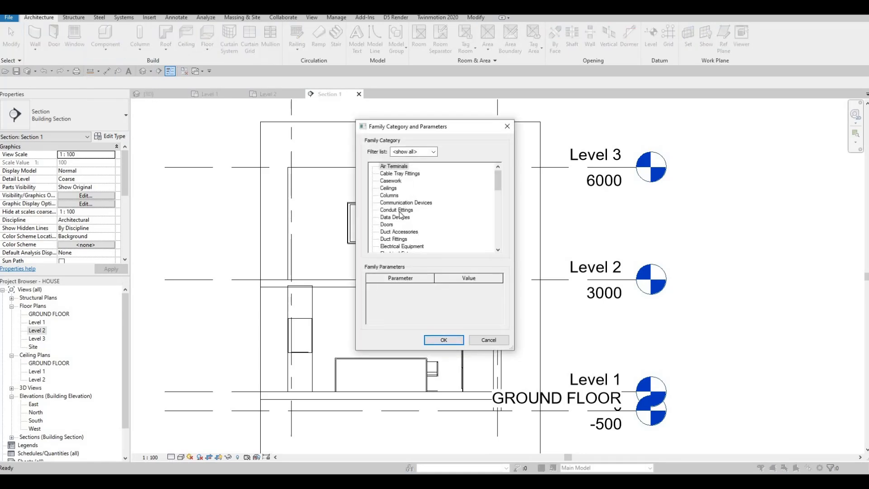
scroll(399, 230, "down", 3)
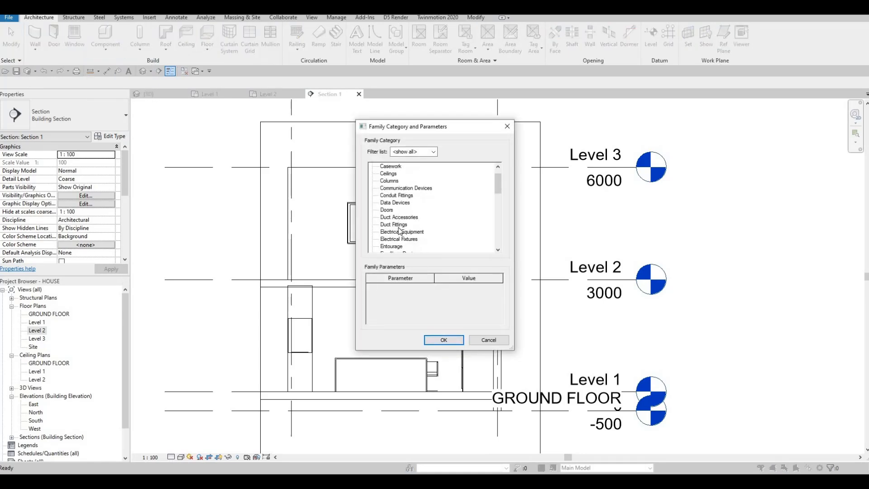
left_click(443, 340)
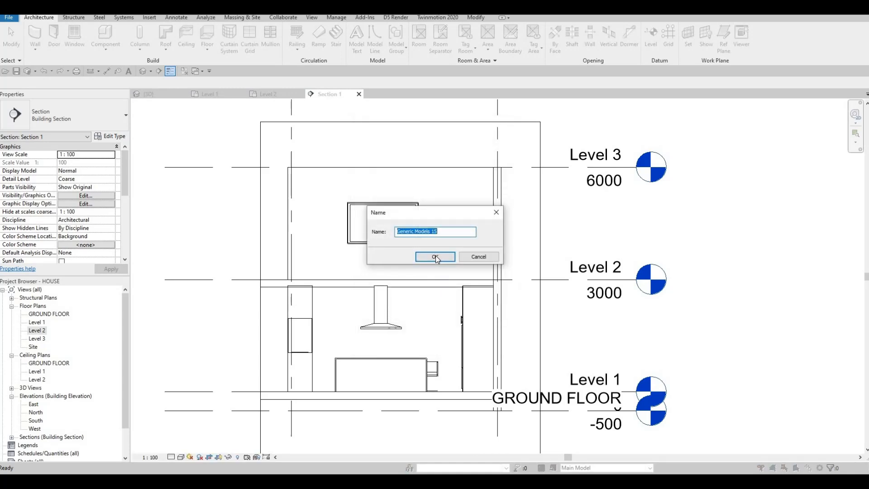
left_click(78, 34)
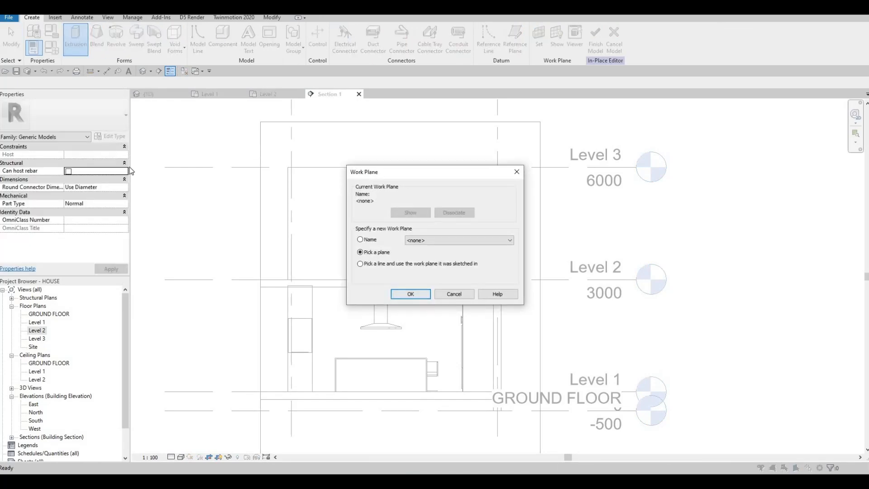
key("Return")
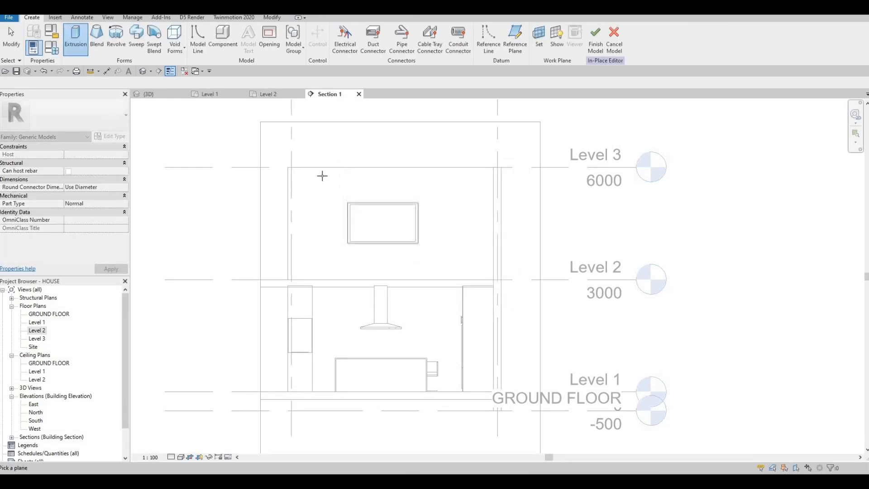
Use the wall behind the TV as work plane and set Extrusion Start 0, End 10.
left_click(308, 197)
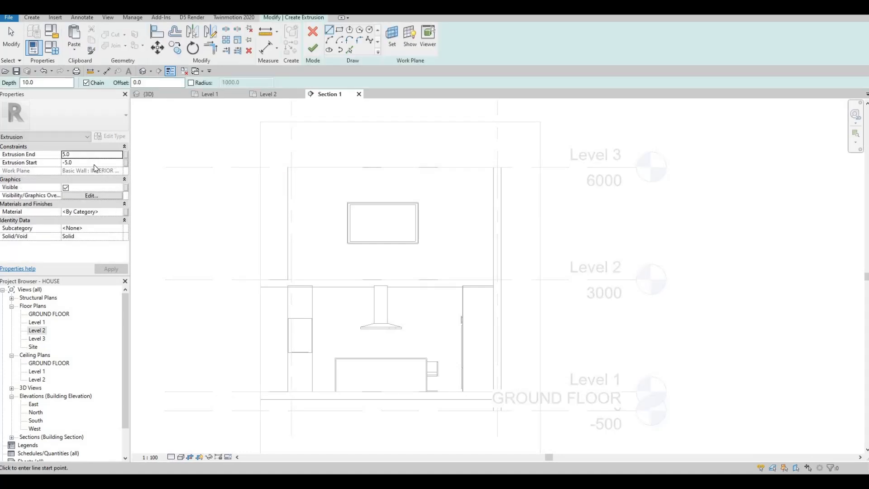
left_click(88, 164)
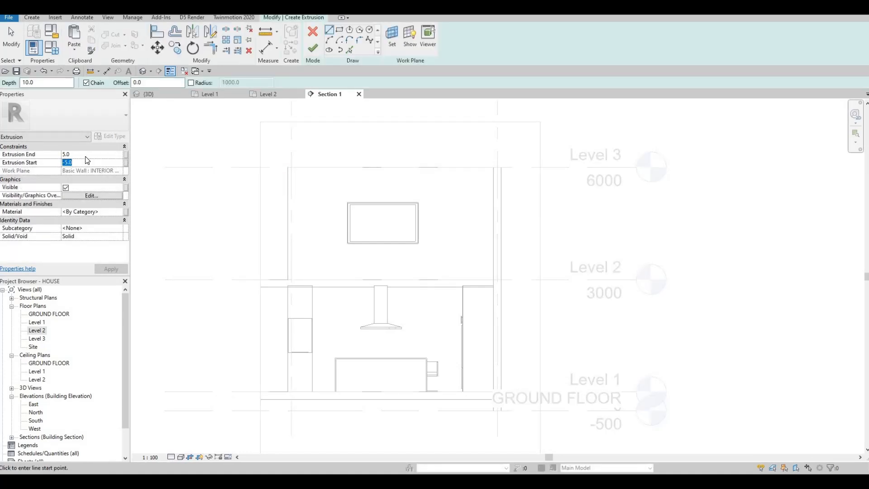
type("0")
left_click(86, 155)
type("10")
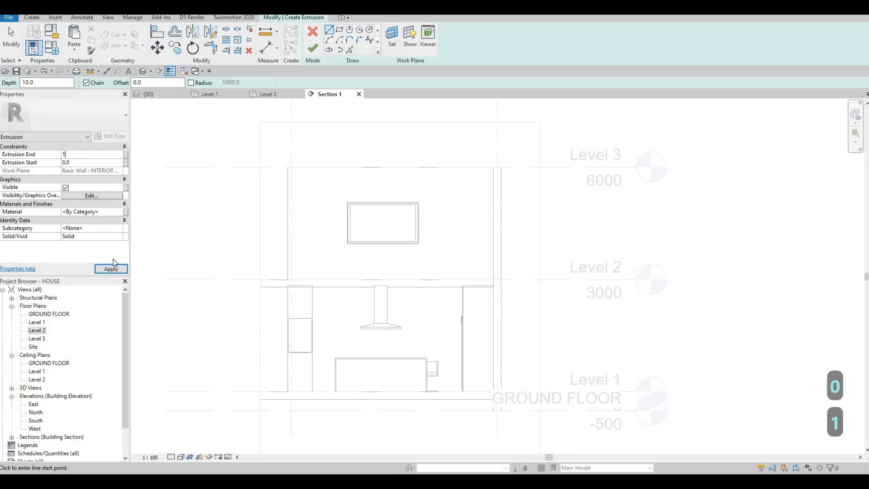
Assign AEC Materials > Wood > Lauan, Meranti as the extrusion material.
left_click(120, 212)
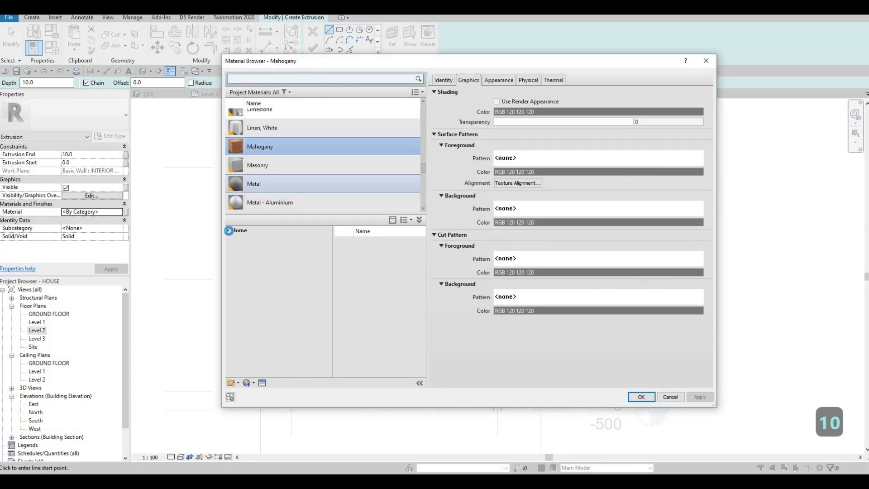
left_click(228, 231)
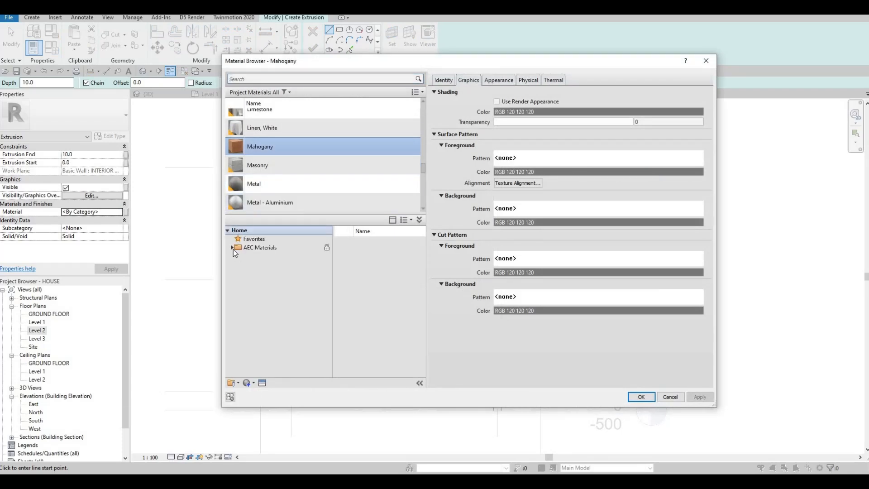
left_click(232, 248)
scroll(262, 337, "down", 2)
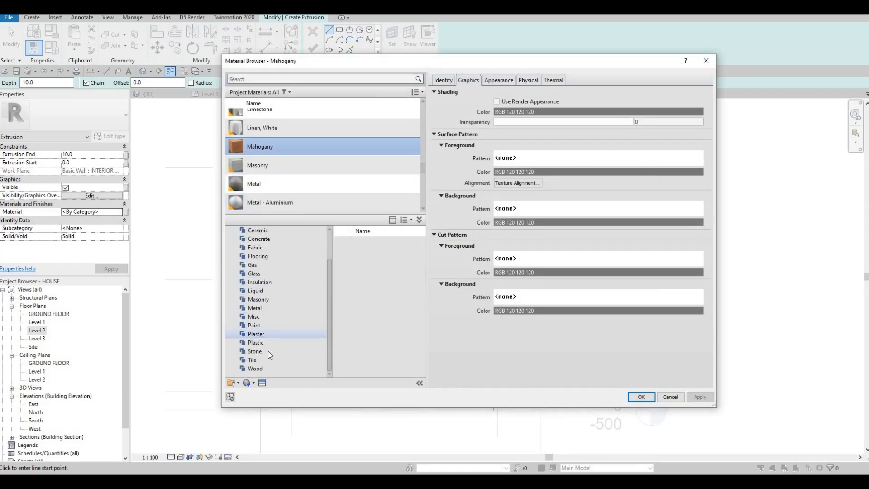
left_click(257, 368)
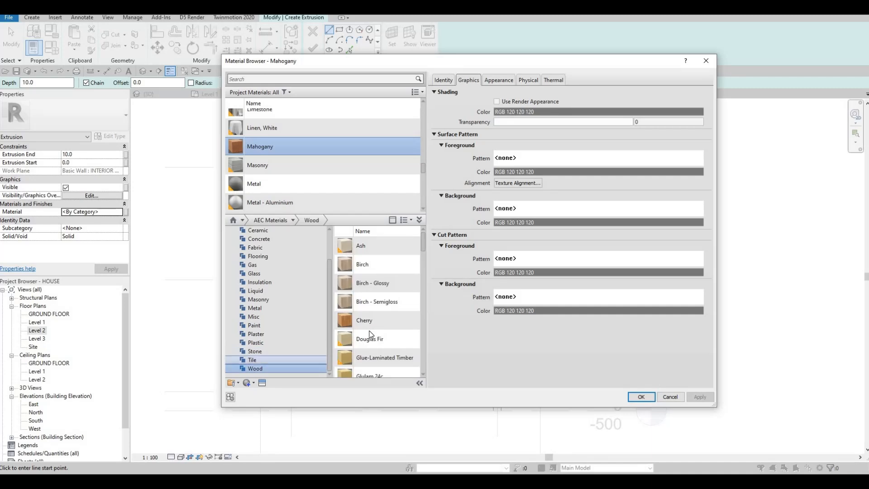
scroll(385, 348, "down", 3)
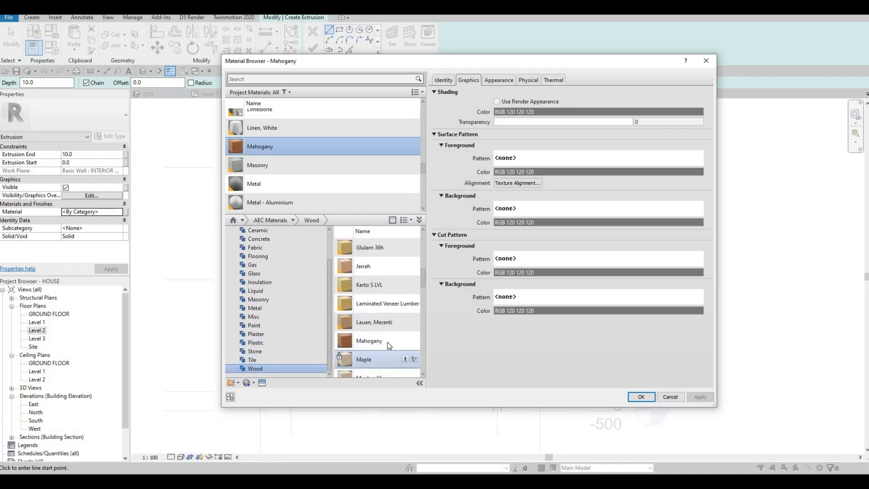
left_click(405, 322)
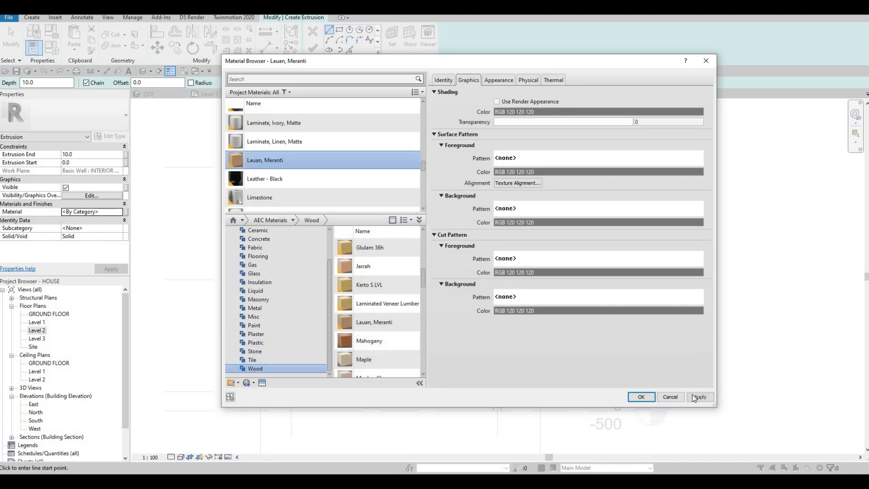
key("Return")
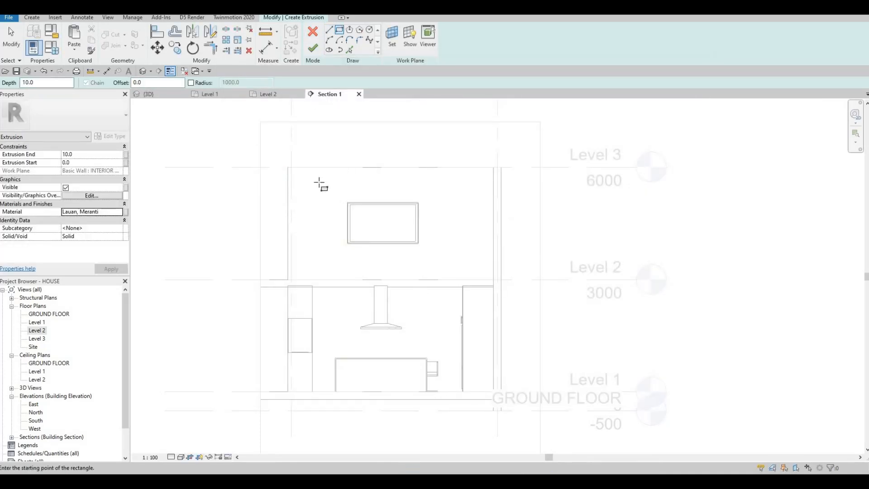
Sketch a rectangle from the wall's top-left corner to the Level 2 line and finish the extrusion.
left_click(288, 167)
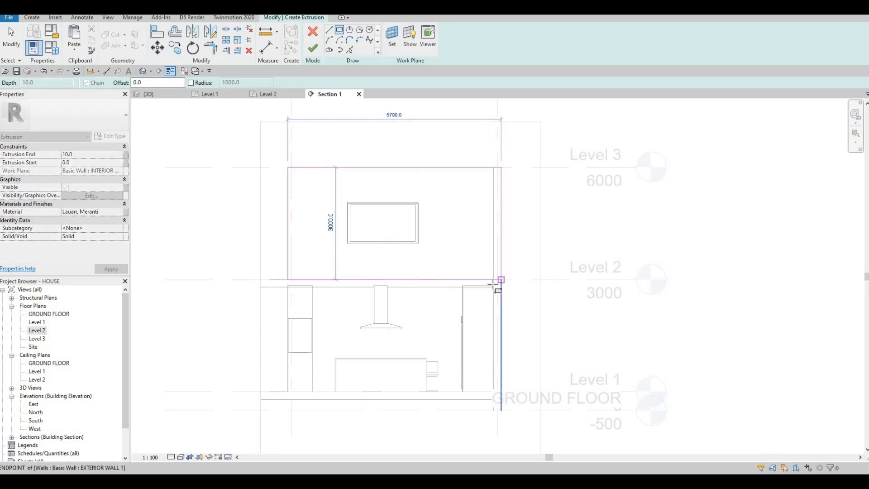
scroll(494, 284, "up", 2)
left_click(496, 282)
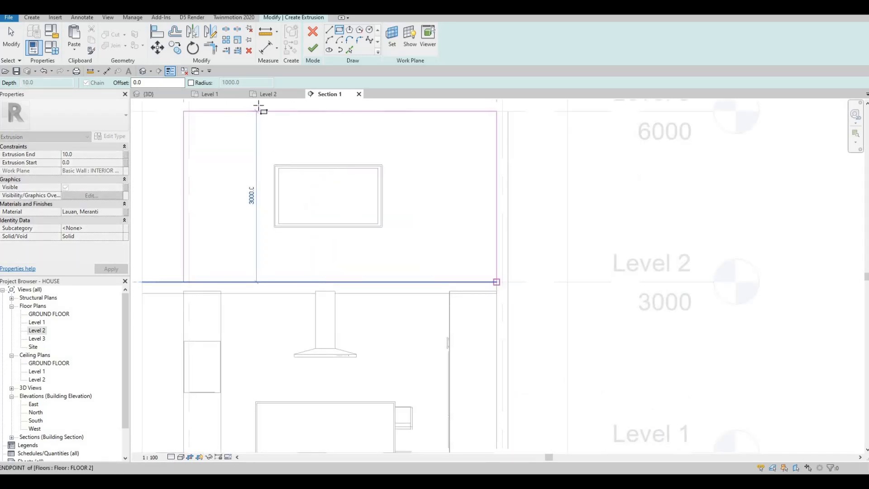
left_click(313, 49)
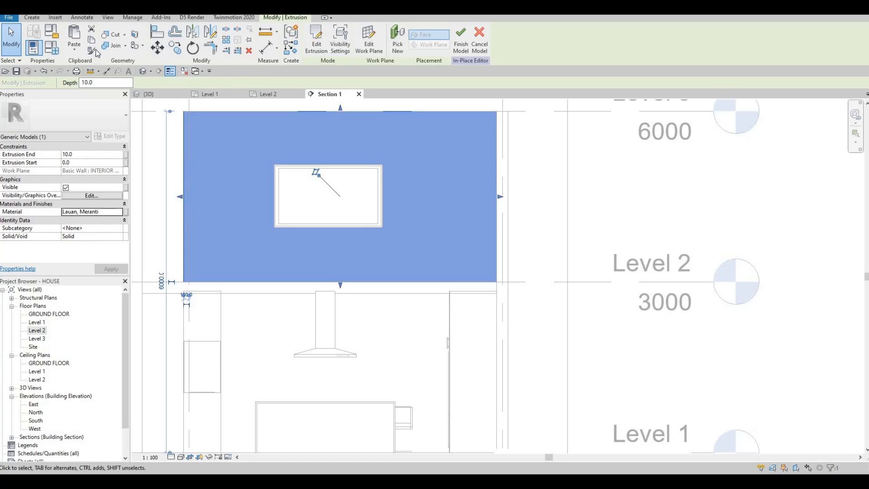
Start a new extrusion on the wall plane and sketch a rectangle along the panel outline.
left_click(33, 18)
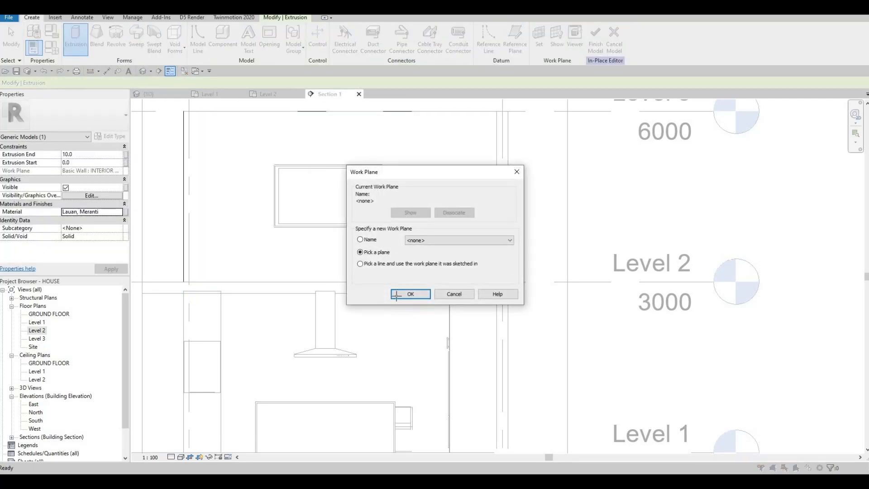
key("Return")
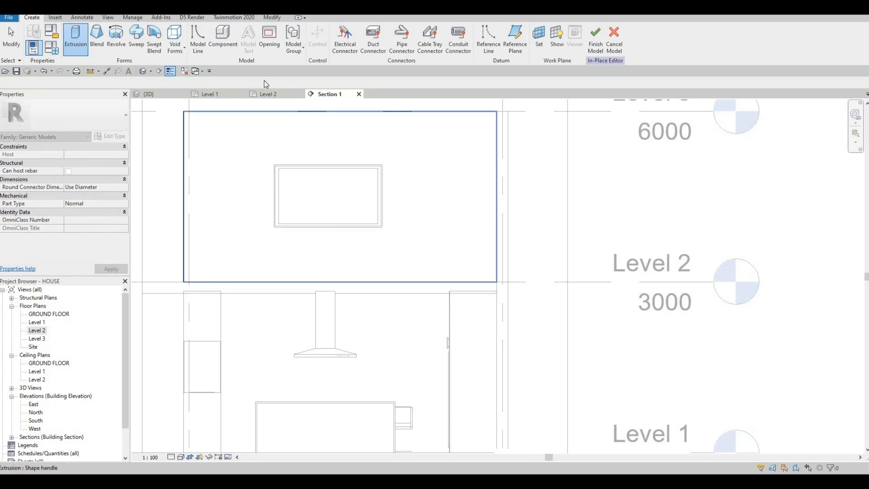
left_click(248, 104)
left_click(340, 30)
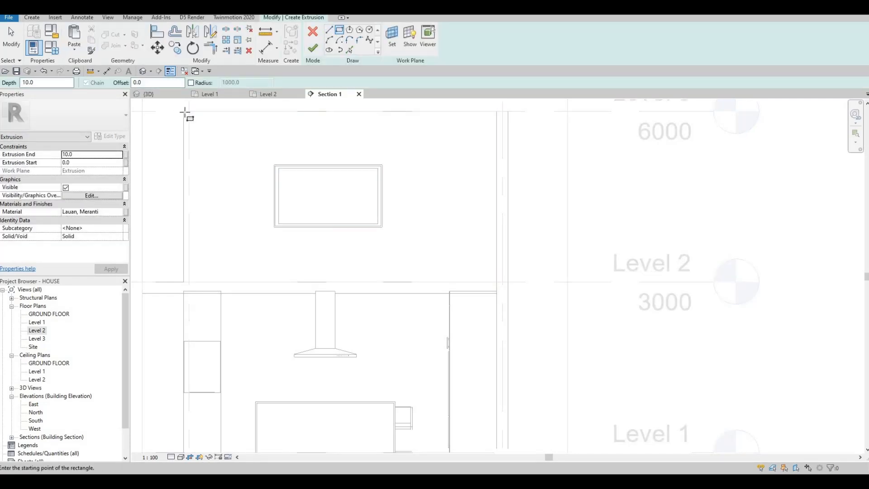
left_click(184, 110)
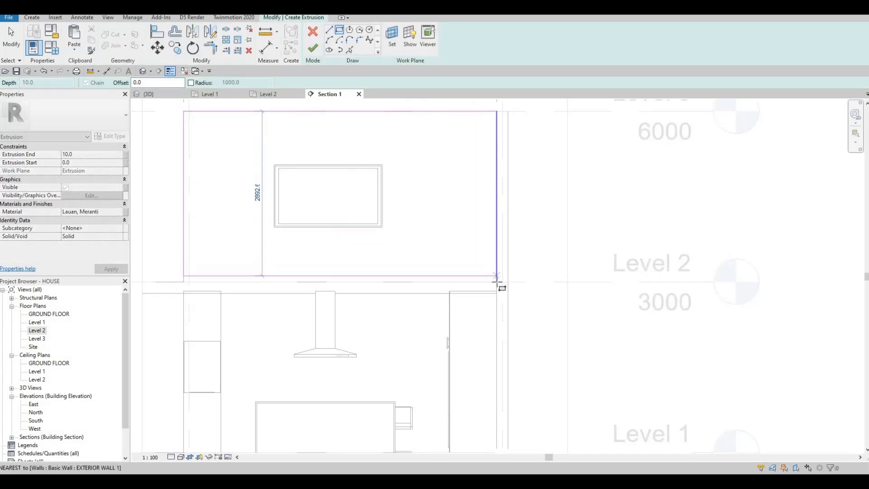
left_click(497, 281)
key("Escape")
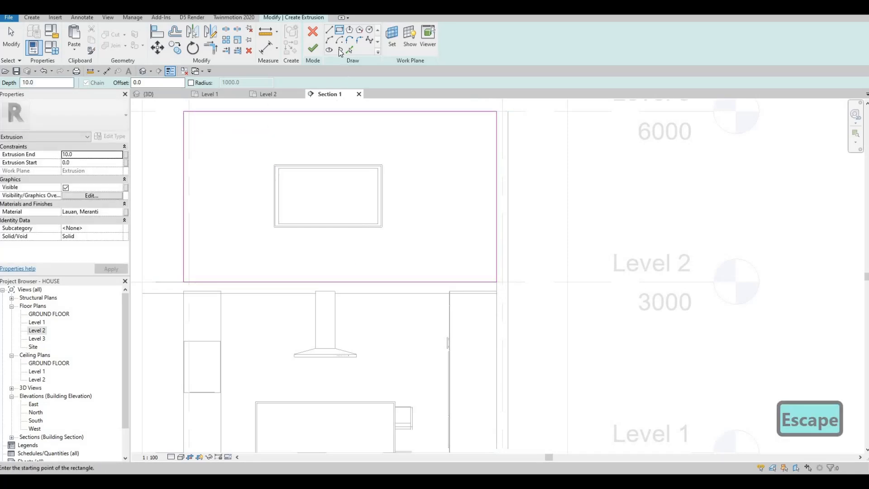
Sketch a second rectangle inset 50 inside the panel outline.
left_click_drag(158, 84, 116, 85)
type("50")
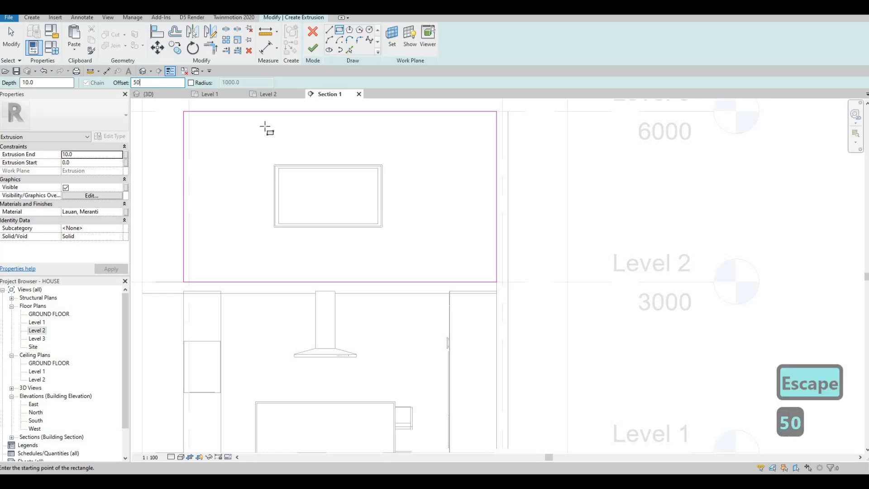
left_click(181, 112)
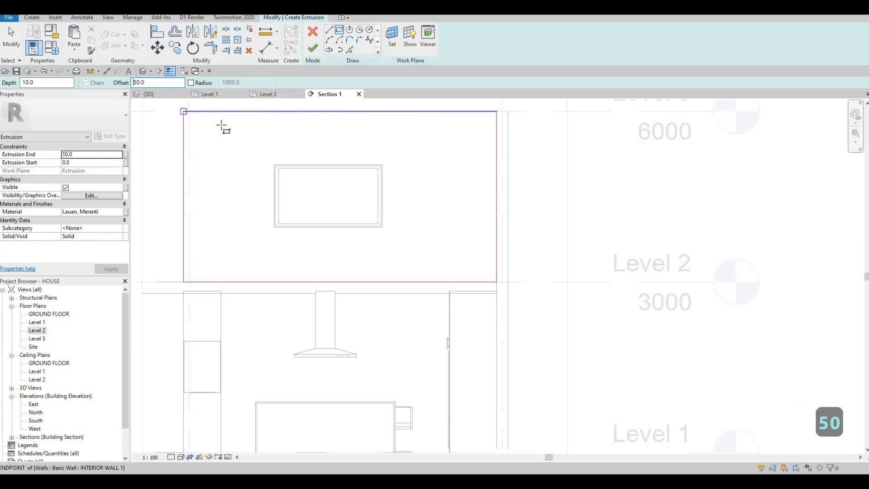
left_click(275, 166)
key("space")
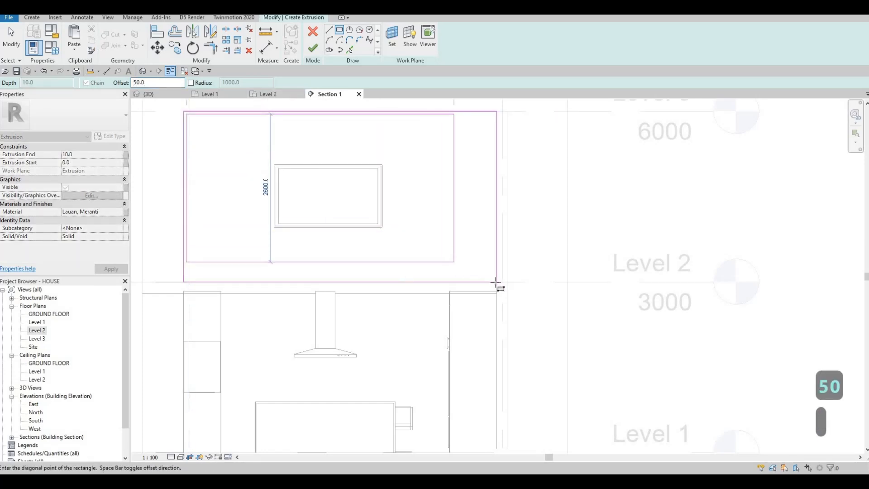
left_click(497, 282)
key("Escape")
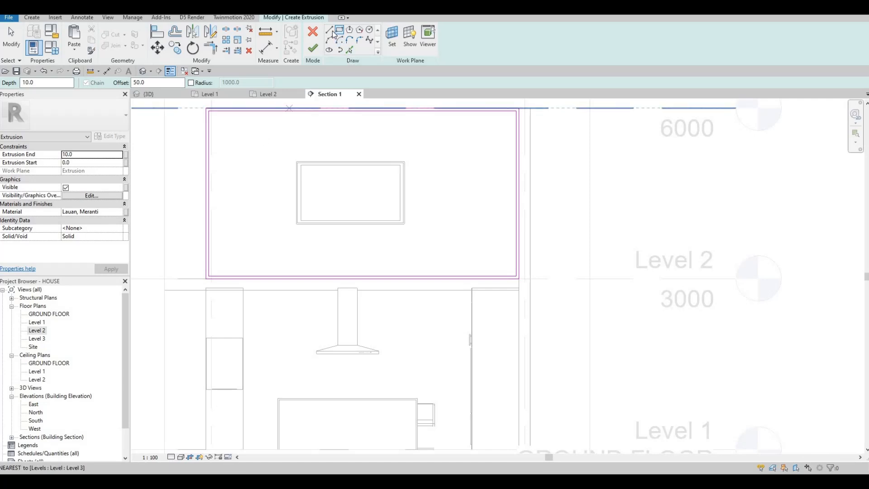
Start a line on the panel's top edge with LI, then cancel it.
key("l")
key("i")
left_click(295, 113)
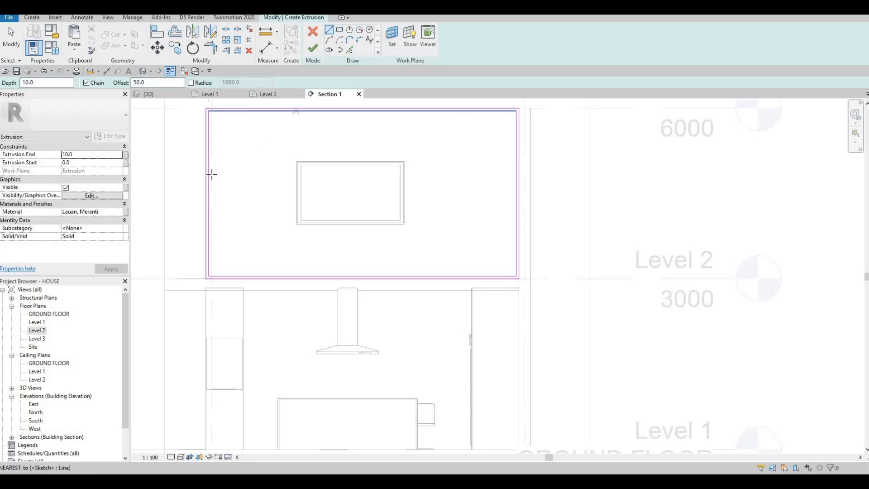
key("Escape")
key("Escape")
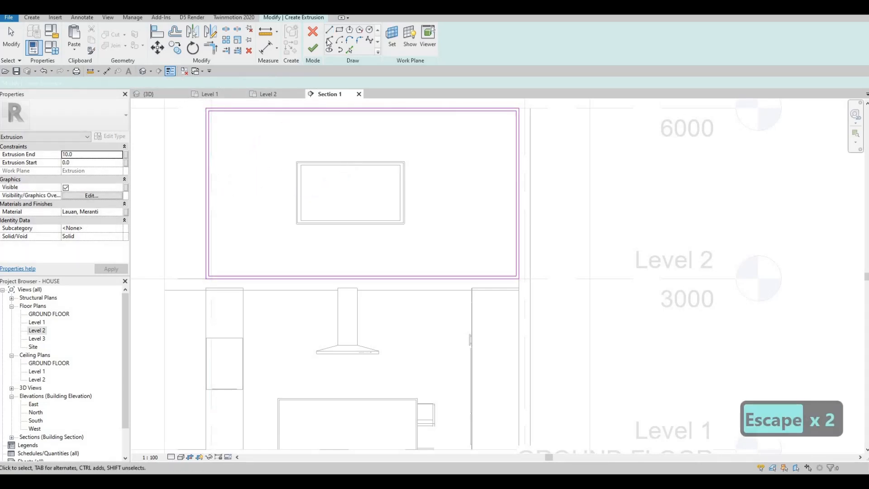
Draw four diagonal groove lines between the panel's top, left and bottom edges, including a 45° line.
key("l")
key("i")
left_click(259, 111)
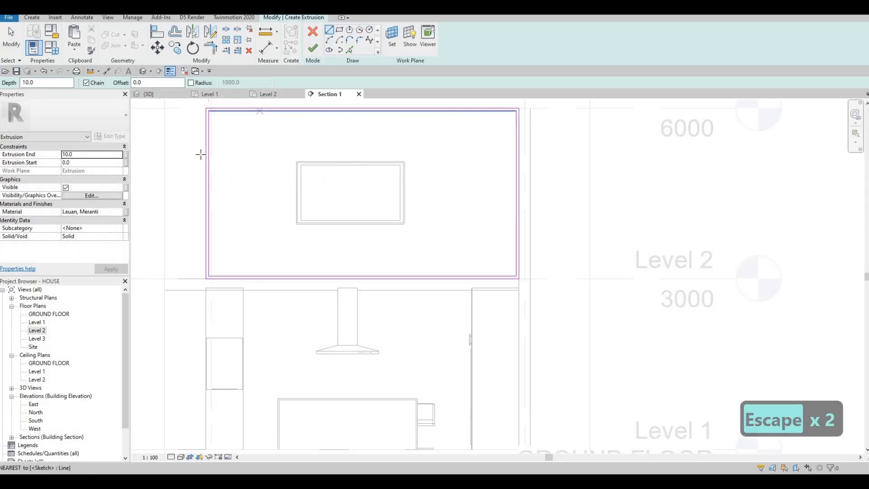
left_click(210, 155)
key("Escape")
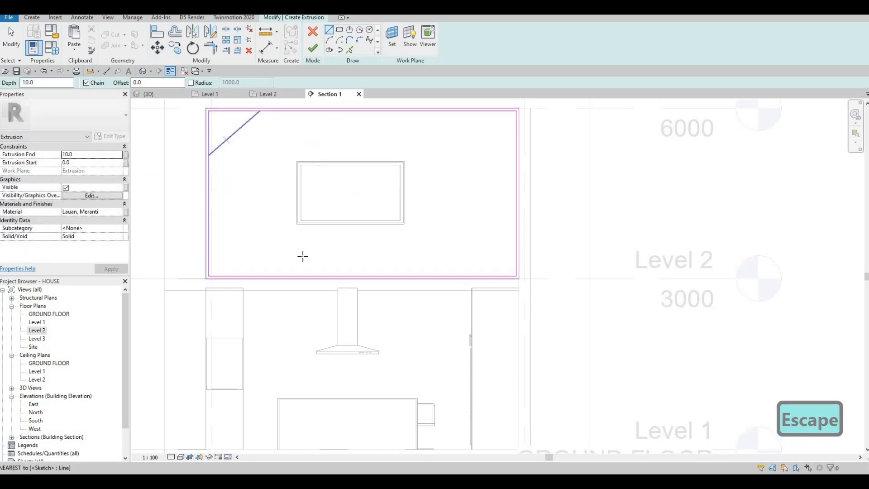
left_click(227, 140)
left_click(326, 275)
key("Escape")
left_click(307, 250)
left_click(427, 112)
key("Escape")
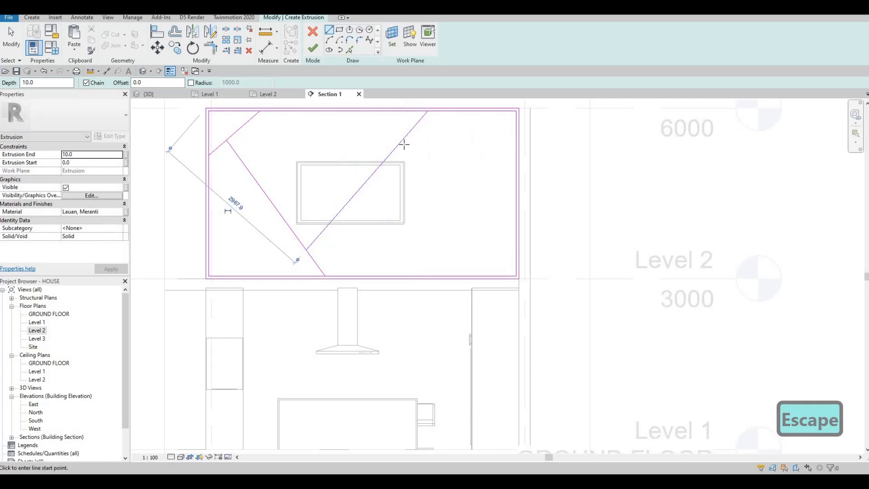
left_click(401, 140)
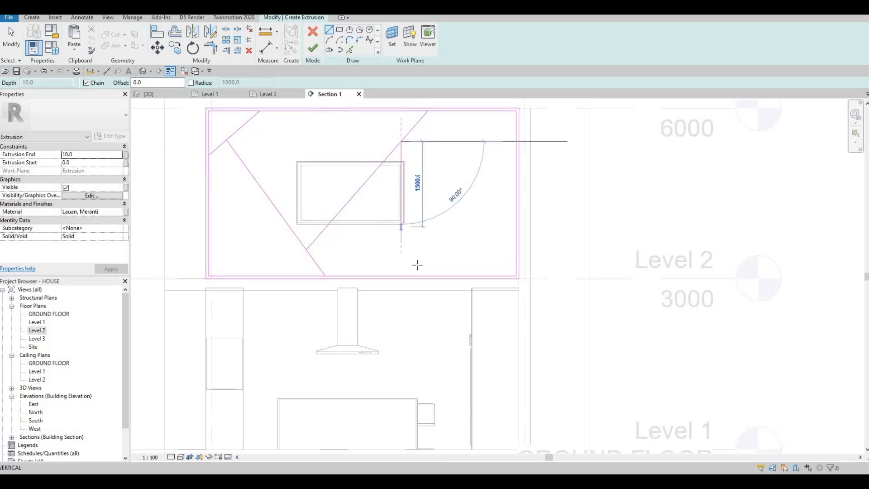
left_click(415, 273)
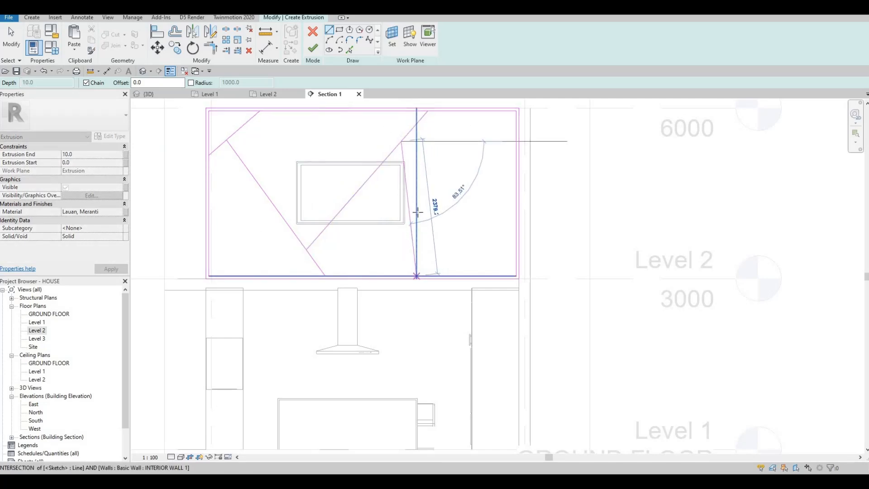
key("Escape")
Add four more diagonal lines branching to the right edge, top edge and bottom-left of the panel.
left_click(411, 219)
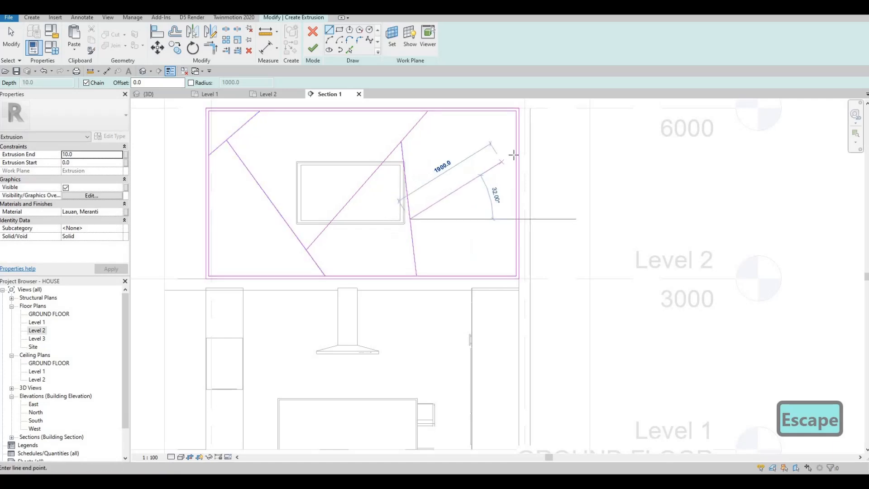
left_click(515, 155)
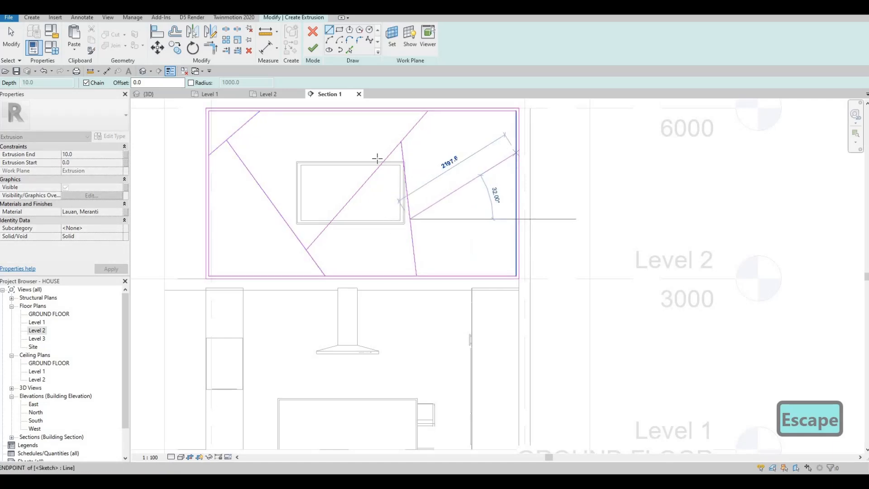
key("Escape")
left_click(377, 168)
left_click(335, 111)
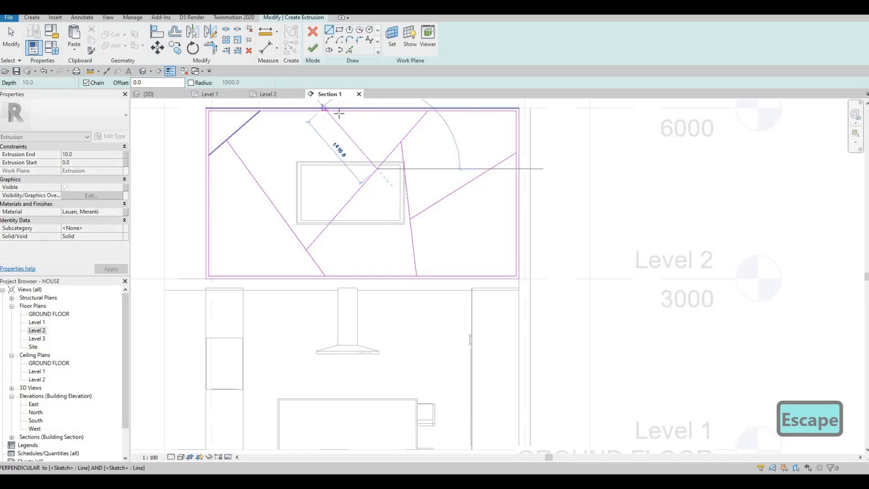
key("Escape")
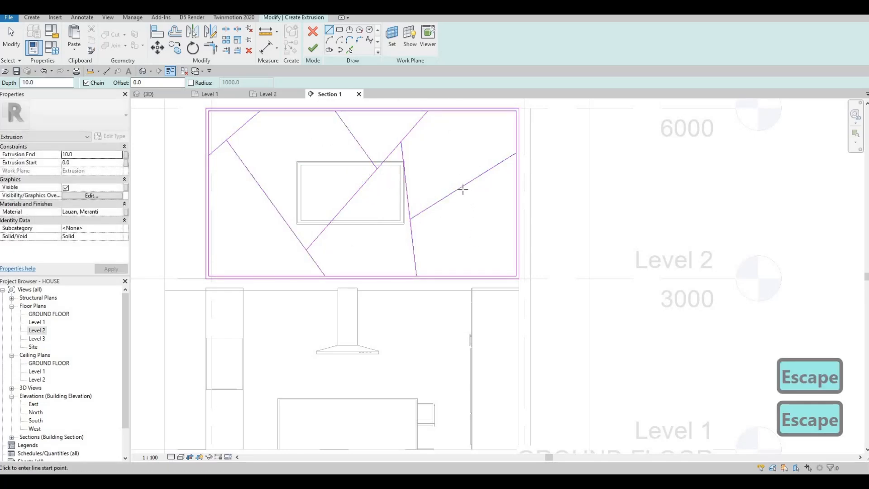
left_click(463, 186)
left_click(516, 220)
key("Escape")
key("Escape")
left_click(267, 198)
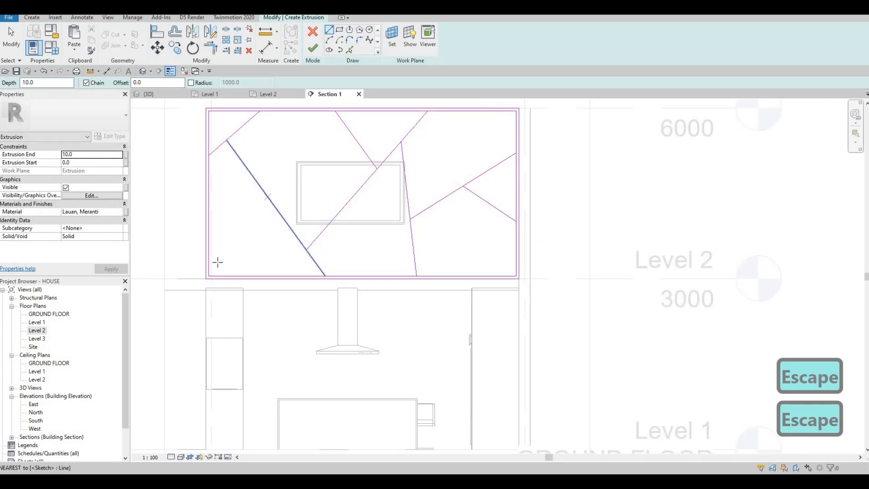
left_click(214, 275)
key("Escape")
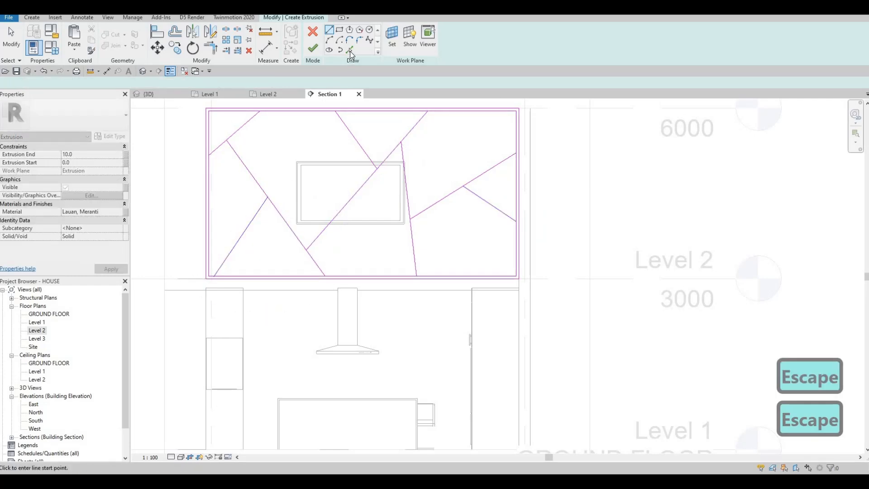
Create parallel copies offset 50 of the five diagonal sketch lines using Pick Lines.
left_click(350, 50)
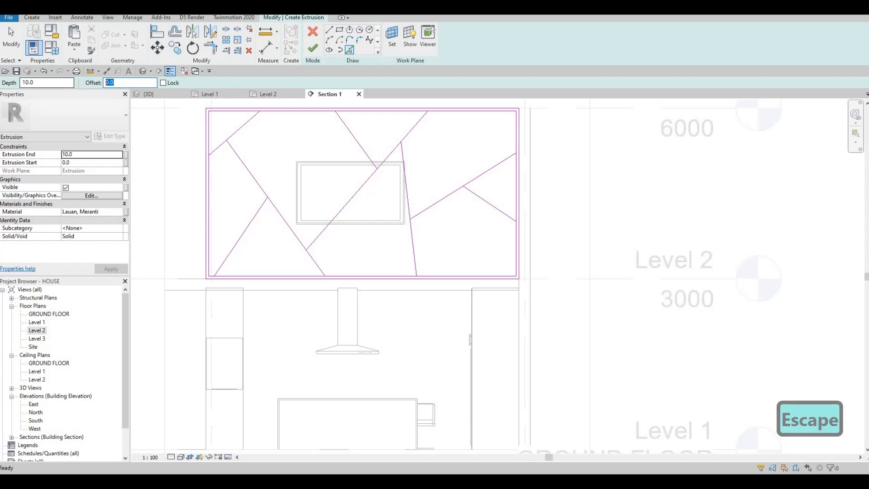
type("50")
key("Return")
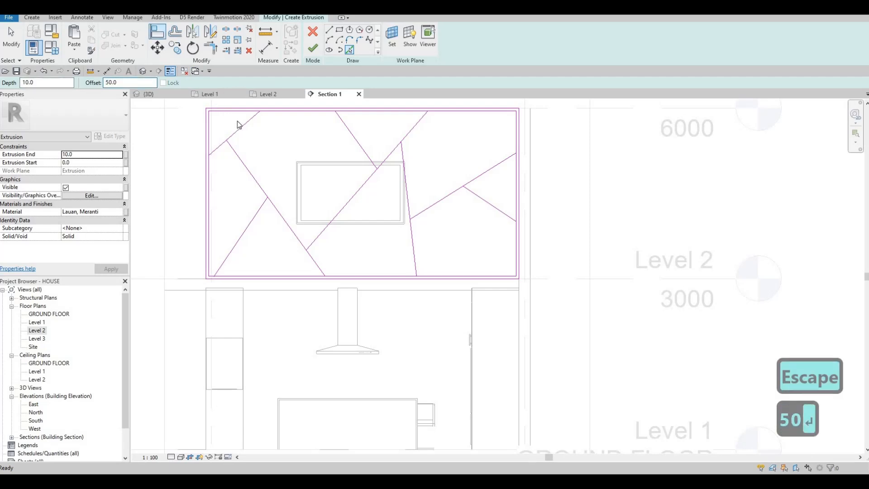
left_click(241, 127)
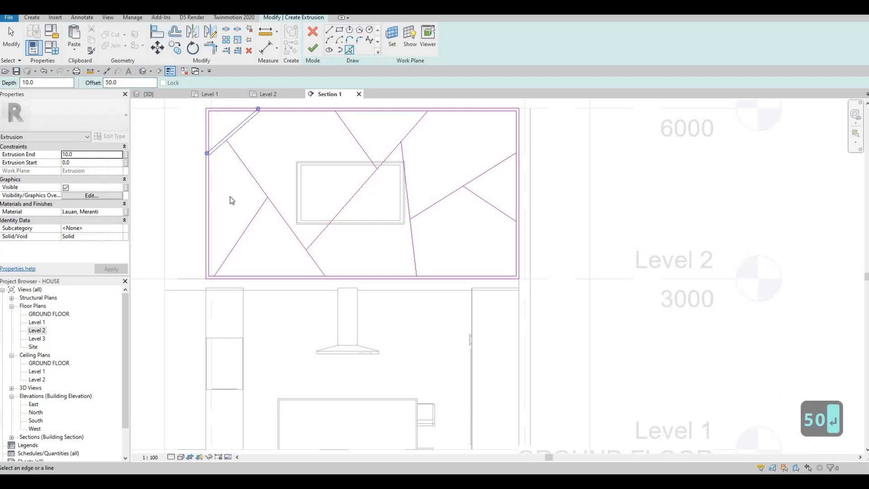
left_click(243, 231)
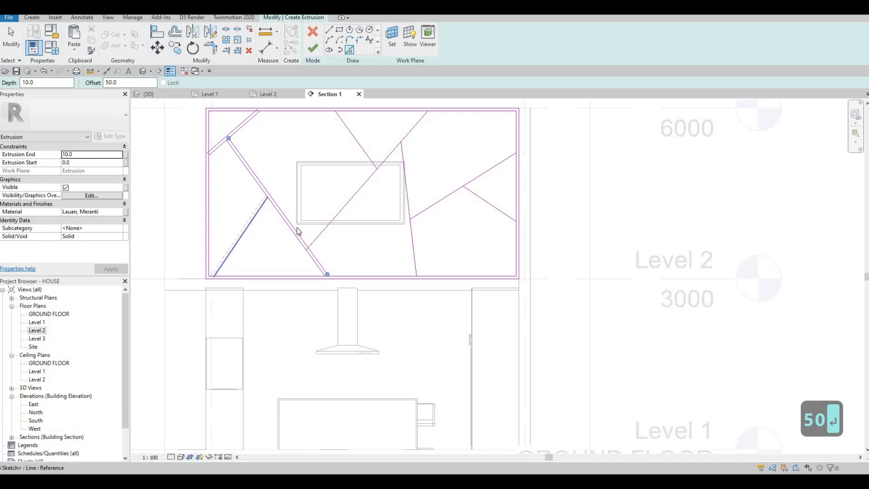
left_click(366, 191)
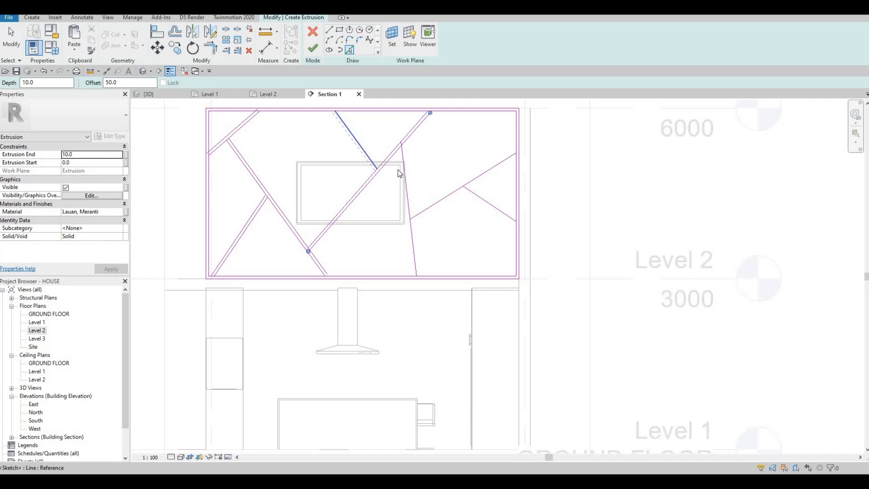
left_click(409, 189)
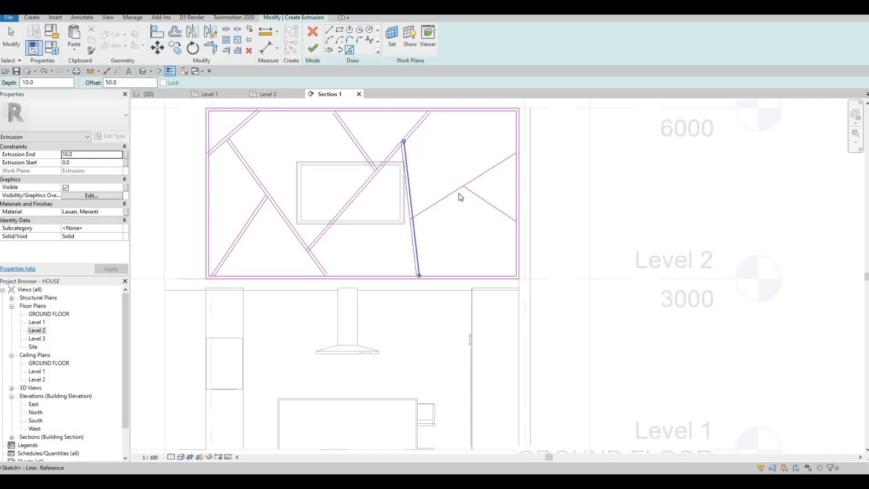
left_click(481, 200)
With SL, split the right diagonal, near-vertical line, inclined line and bottom edge at their junctions.
key("Escape")
key("Escape")
scroll(508, 229, "up", 3)
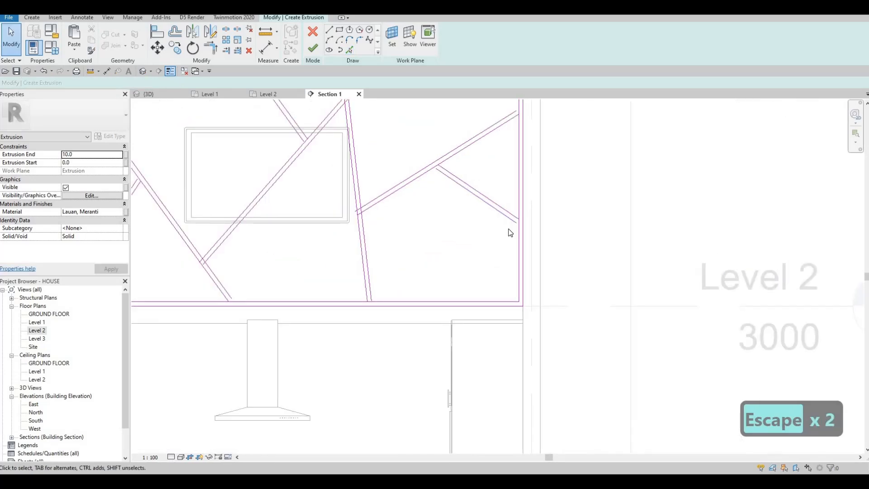
key("s")
key("l")
scroll(516, 206, "up", 4)
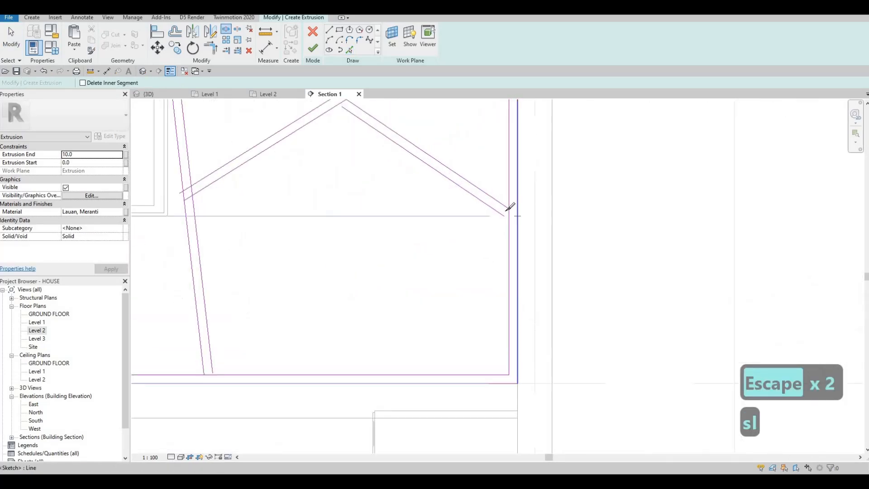
scroll(414, 156, "down", 3)
scroll(399, 152, "up", 5)
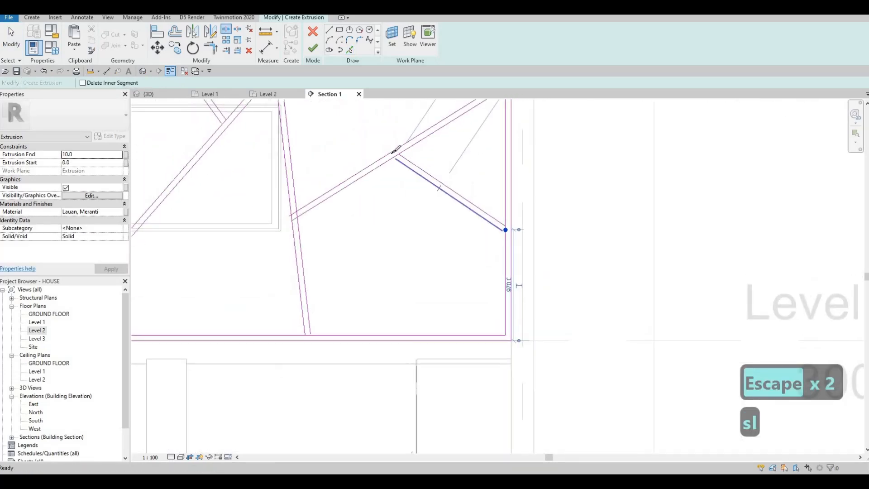
left_click(397, 156)
scroll(476, 165, "down", 4)
scroll(481, 143, "up", 4)
left_click(480, 144)
scroll(330, 237, "down", 4)
scroll(328, 235, "up", 3)
left_click(323, 241)
scroll(345, 368, "down", 3)
scroll(342, 338, "up", 3)
scroll(339, 339, "up", 1)
left_click(342, 345)
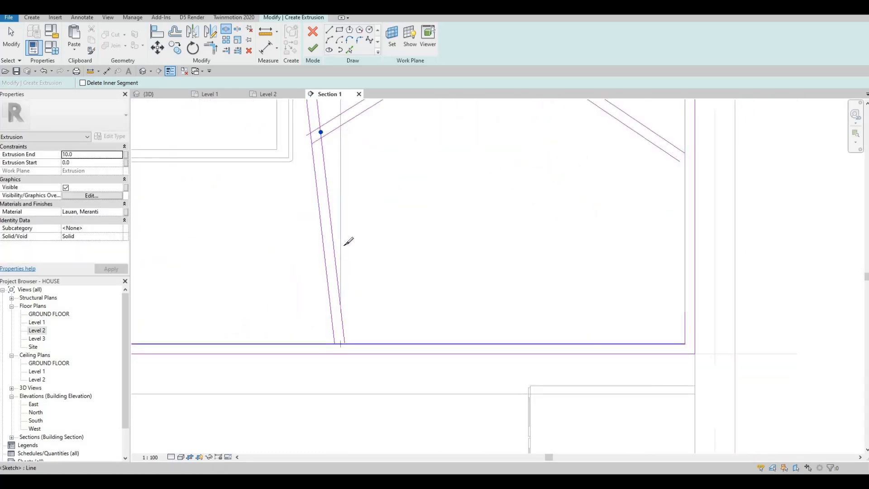
scroll(338, 154, "down", 4)
scroll(334, 136, "up", 4)
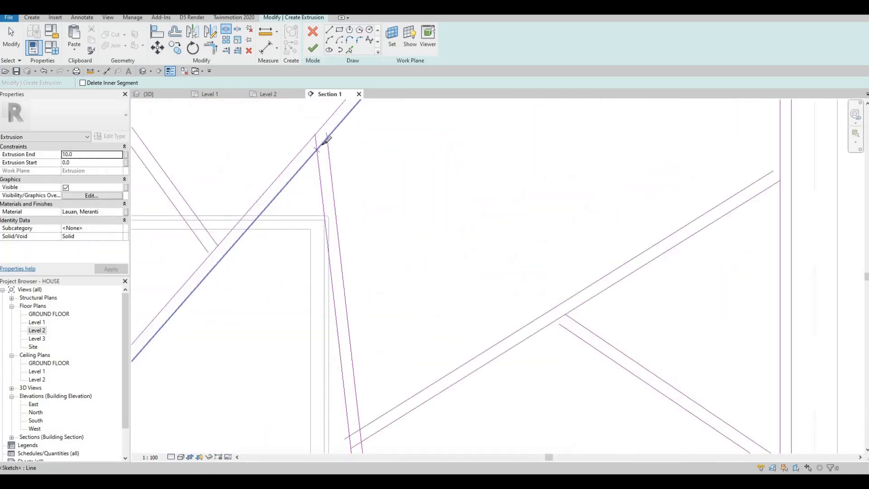
left_click(323, 143)
Split the inner top edge, left diagonals and vertical line at the remaining groove junctions.
scroll(324, 142, "down", 2)
middle_click_drag(388, 190, 375, 318)
scroll(376, 319, "down", 1)
scroll(380, 206, "up", 3)
left_click(379, 209)
scroll(379, 208, "down", 5)
middle_click_drag(182, 199, 257, 130)
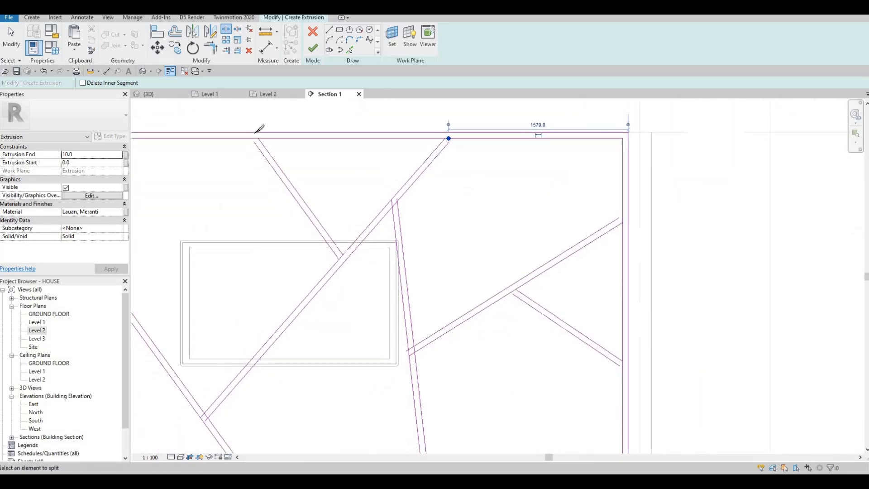
scroll(259, 138, "up", 3)
left_click(392, 312)
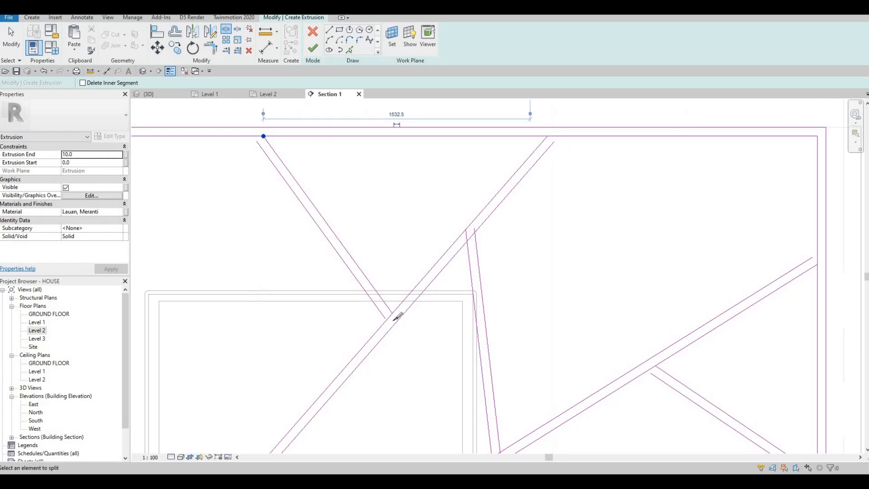
scroll(392, 313, "up", 2)
left_click(392, 322)
scroll(398, 317, "down", 4)
middle_click_drag(290, 426, 379, 244)
scroll(374, 267, "up", 3)
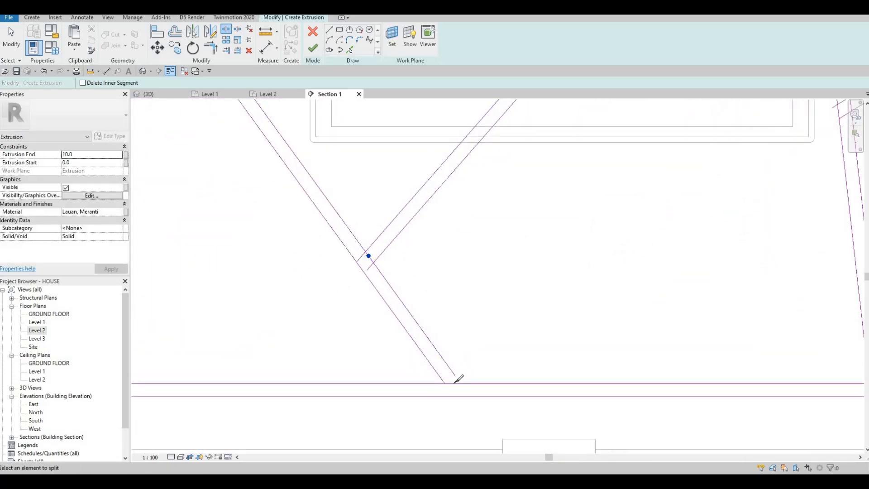
scroll(343, 225, "down", 4)
scroll(342, 225, "up", 4)
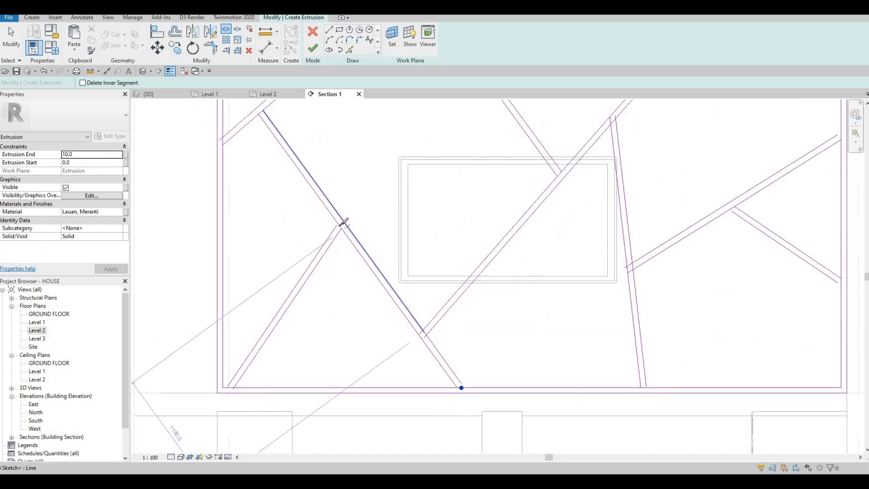
middle_click_drag(214, 374, 302, 203)
scroll(303, 203, "down", 2)
scroll(268, 299, "up", 3)
scroll(295, 262, "down", 4)
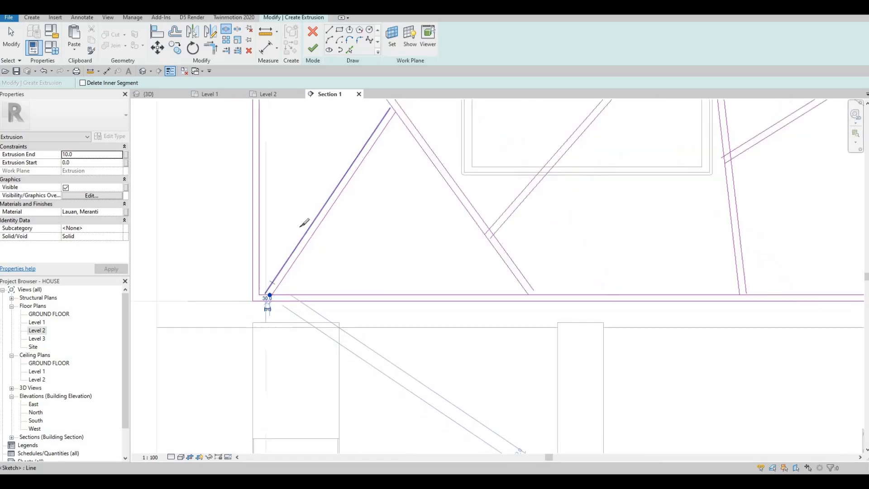
scroll(320, 165, "up", 4)
scroll(327, 164, "up", 2)
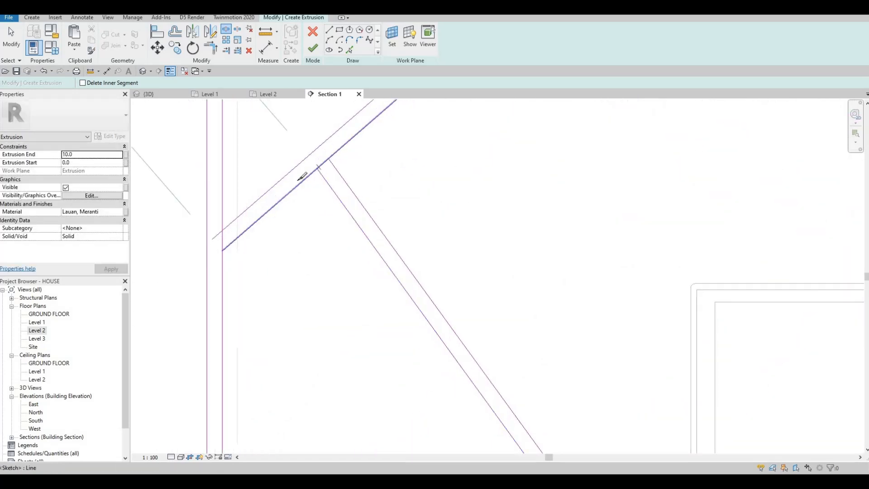
left_click(222, 238)
scroll(338, 164, "down", 3)
middle_click_drag(390, 111, 358, 160)
scroll(362, 156, "up", 2)
key("Escape")
key("Escape")
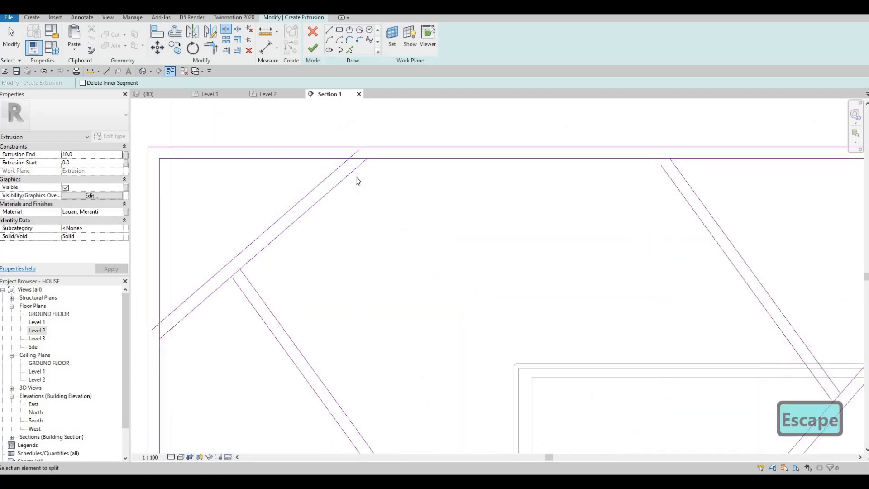
key("Escape")
With Trim/Extend to Corner (TR), corner the upper diagonals to the top edge and lower diagonals to the left edge.
key("t")
key("r")
left_click(333, 162)
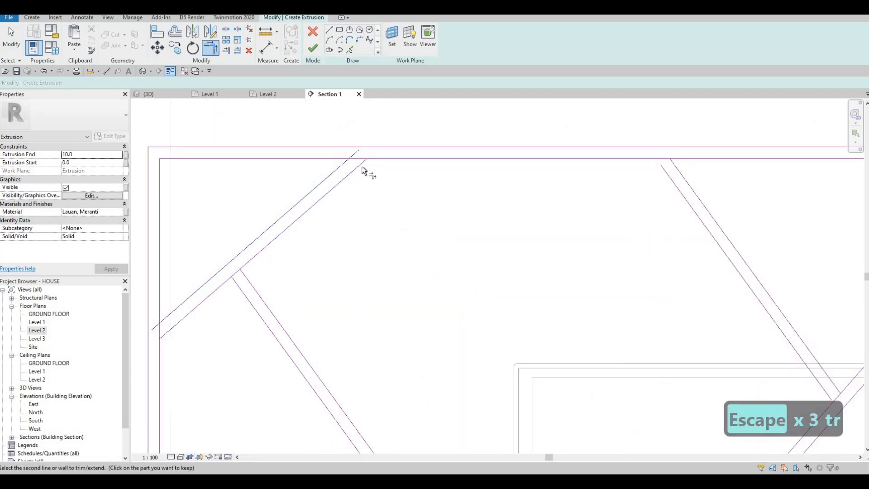
left_click(378, 162)
left_click(257, 256)
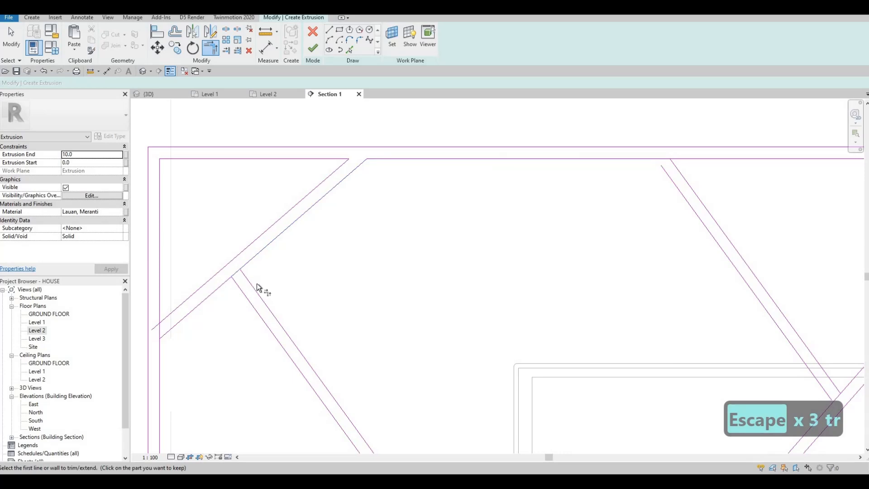
left_click(245, 278)
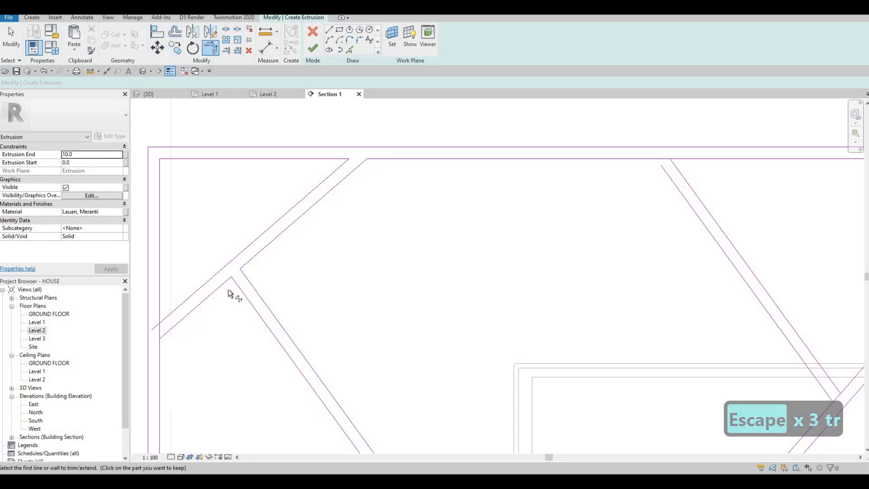
left_click(221, 287)
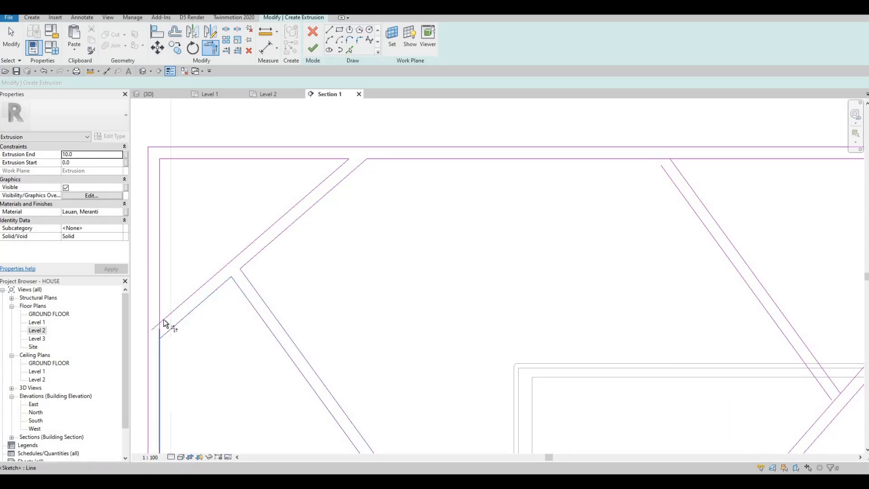
left_click(162, 312)
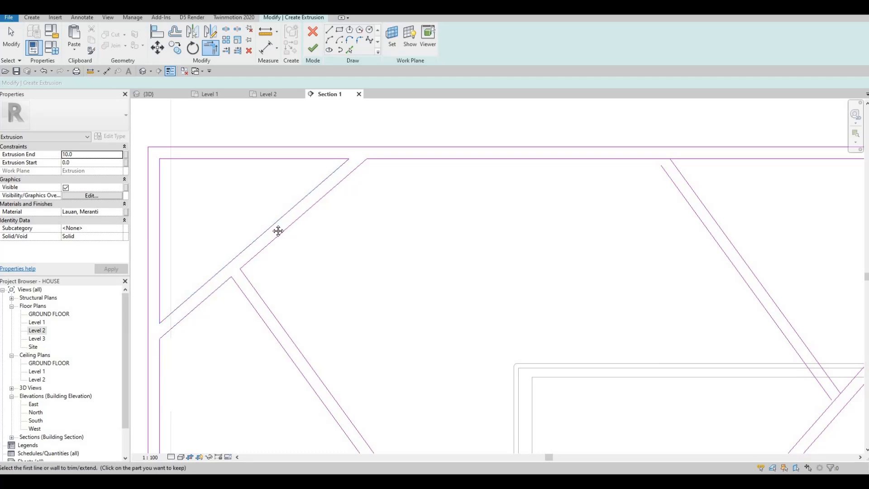
scroll(252, 283, "down", 3)
middle_click_drag(303, 246, 364, 125)
scroll(305, 247, "up", 3)
left_click(322, 215)
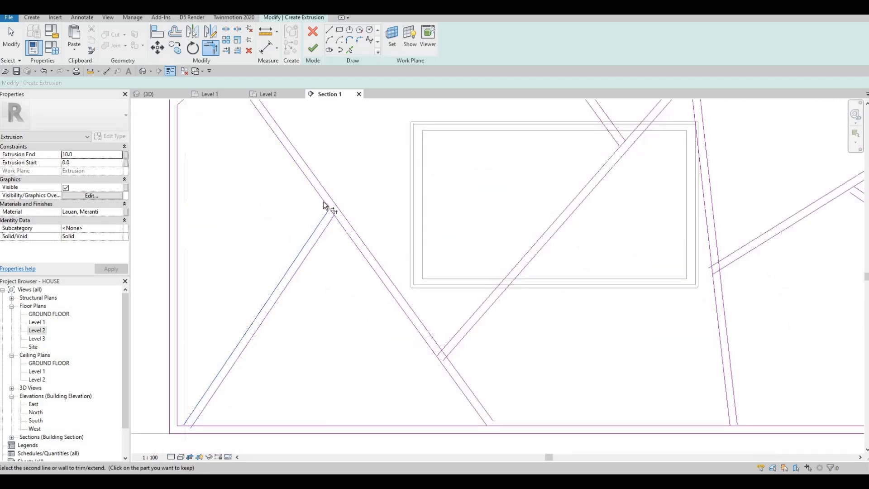
left_click(325, 224)
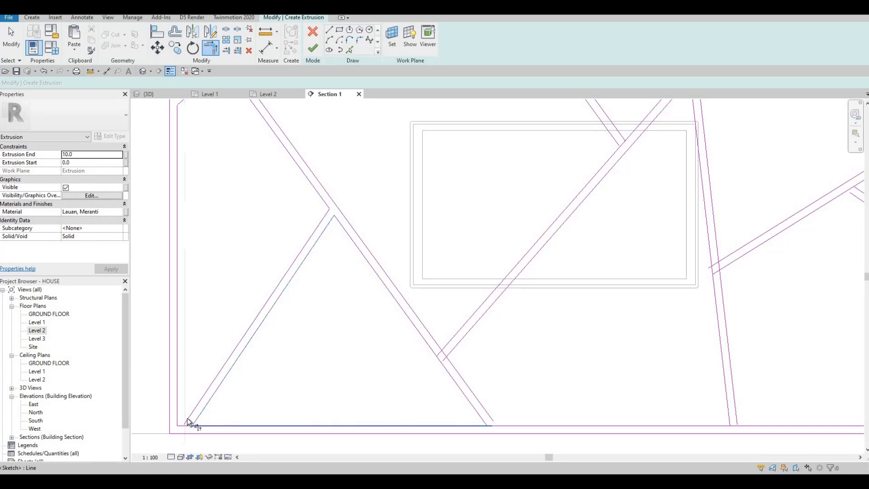
Join the diagonal and near-vertical grooves to the bottom edge and corner the right-side diagonals with the vertical.
scroll(258, 402, "down", 1)
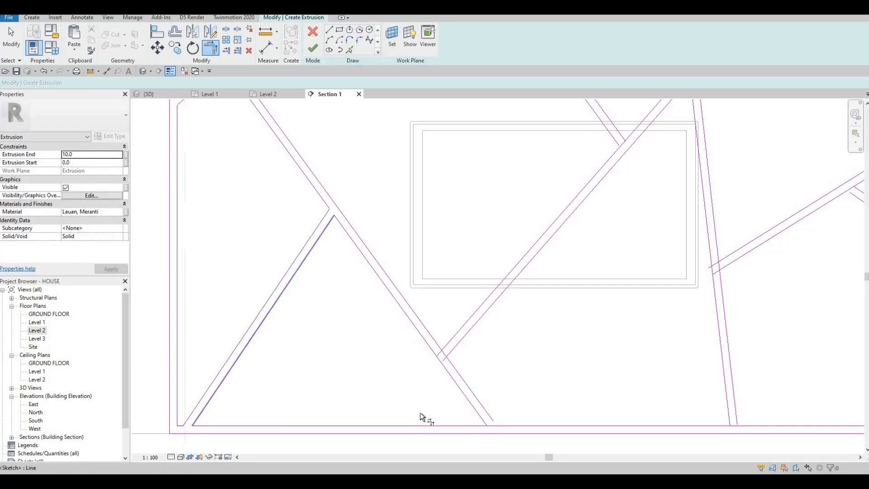
scroll(426, 410, "up", 1)
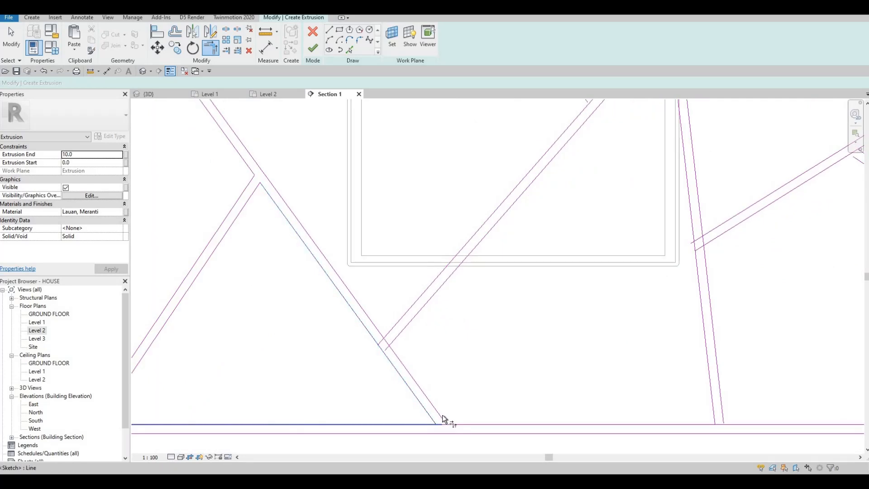
left_click(455, 423)
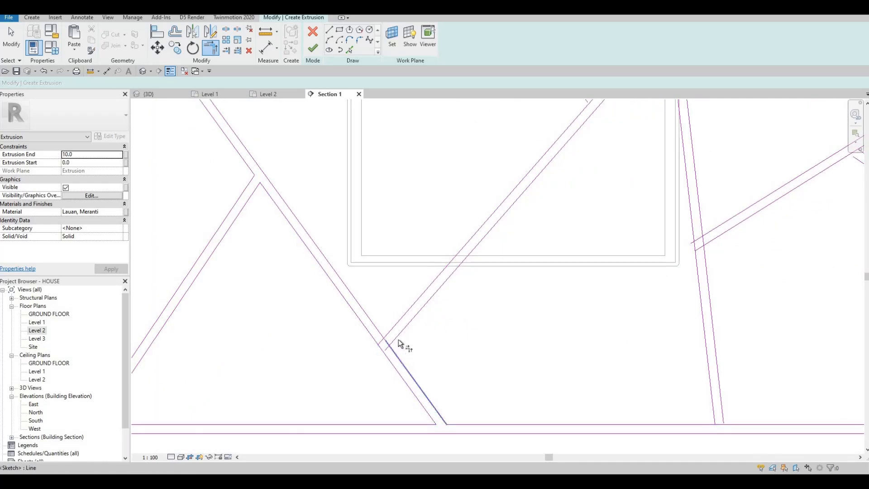
left_click(388, 330)
scroll(471, 297, "down", 3)
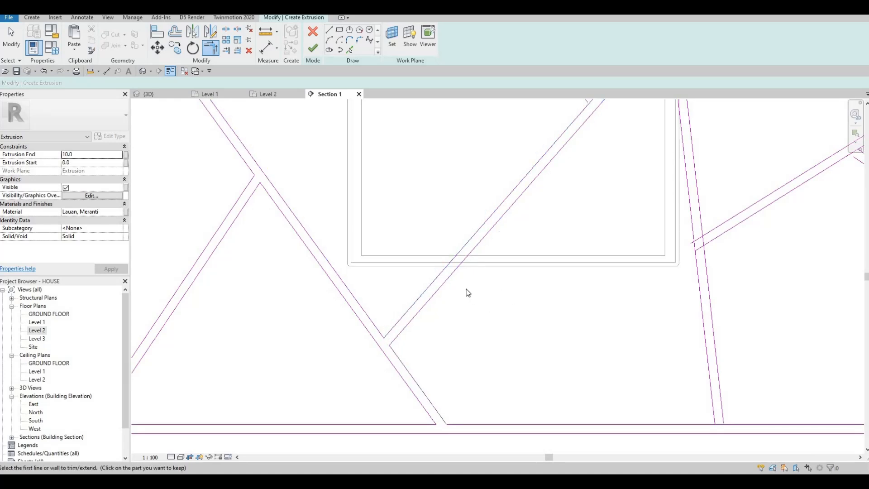
scroll(539, 380, "up", 2)
left_click(548, 381)
left_click(564, 391)
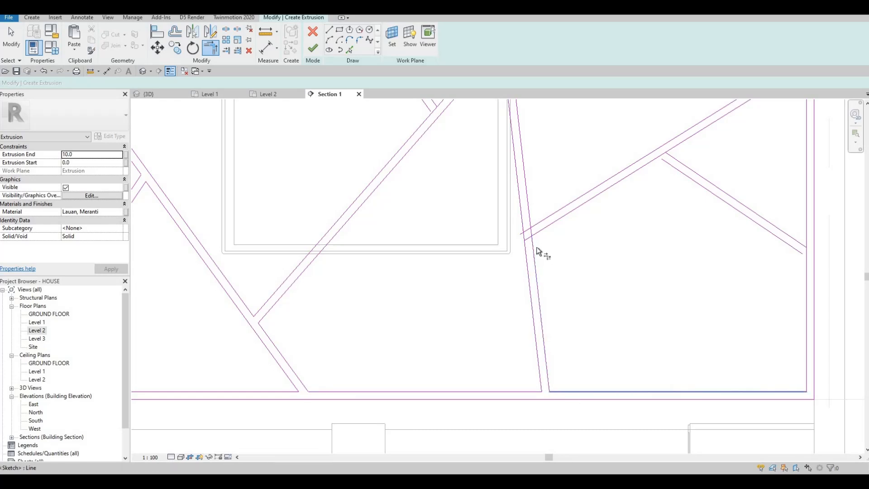
left_click(527, 214)
scroll(536, 253, "down", 2)
scroll(523, 252, "up", 2)
left_click(630, 325)
left_click(646, 319)
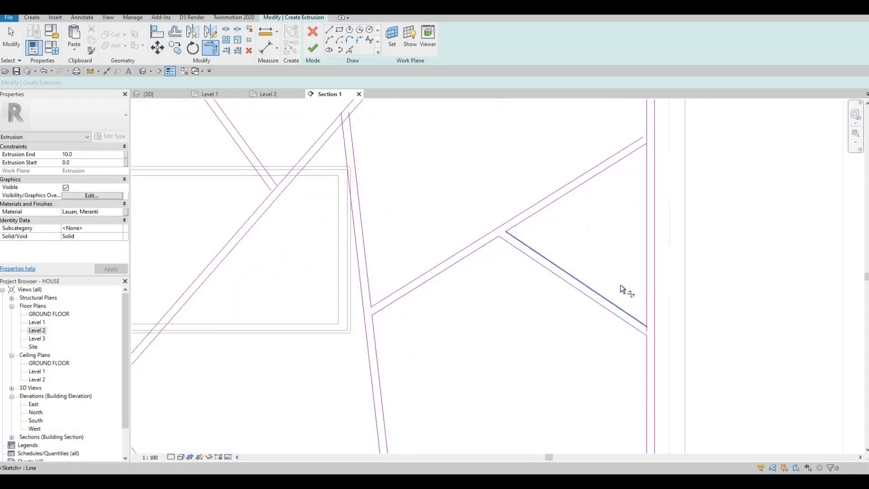
left_click(649, 154)
left_click(636, 140)
left_click(647, 128)
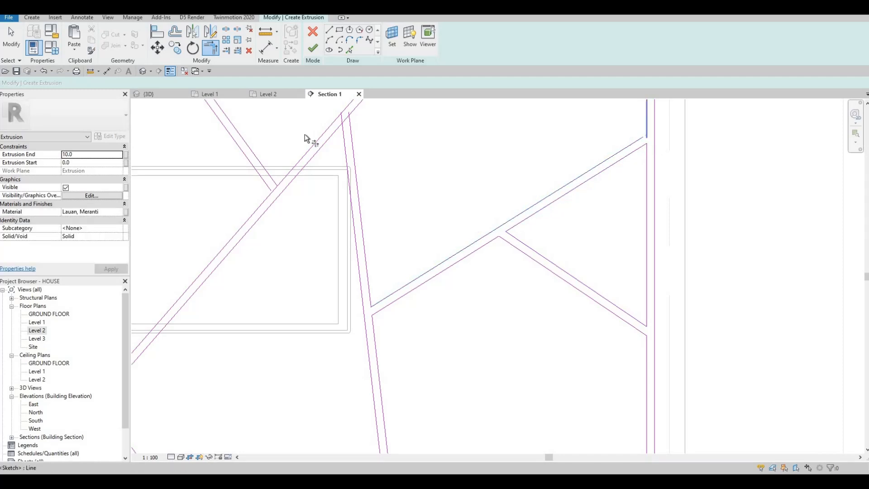
Corner the central diagonals with the left and right verticals and extend a diagonal to the top edge.
middle_click_drag(353, 154, 375, 232)
scroll(365, 208, "up", 2)
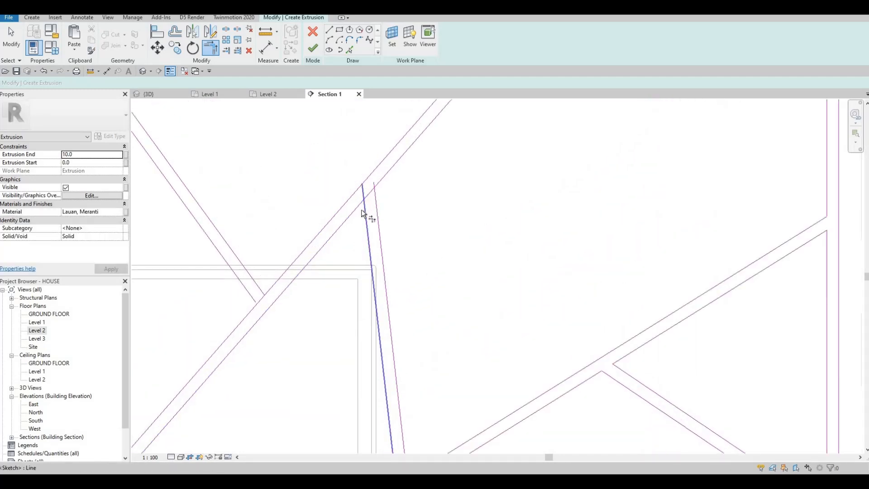
left_click(360, 207)
left_click(365, 212)
left_click(376, 199)
left_click(383, 178)
middle_click_drag(417, 228, 402, 208)
scroll(402, 208, "down", 2)
middle_click_drag(430, 162, 422, 205)
scroll(425, 162, "up", 2)
left_click(425, 162)
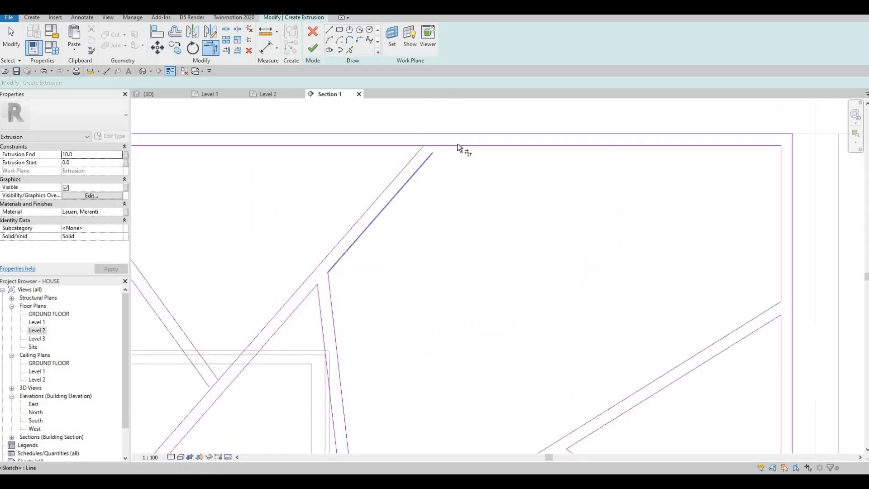
left_click(460, 144)
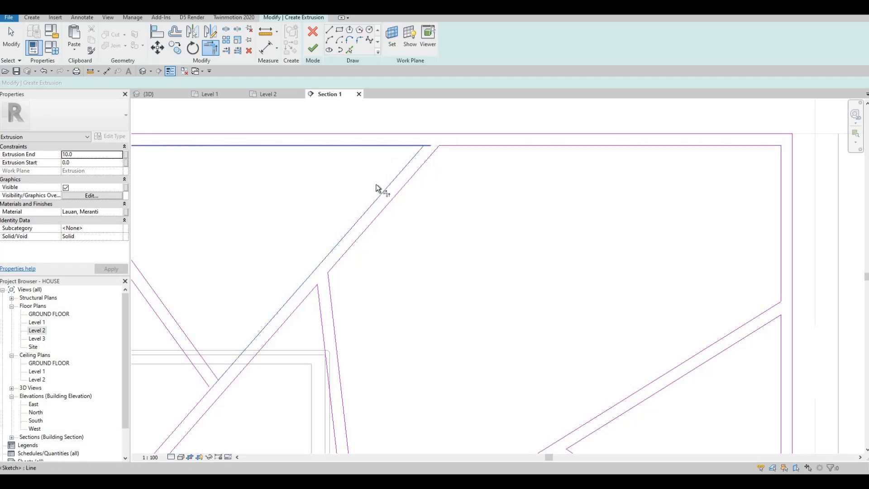
Trim the lower and left diagonals to meet, then join the left diagonal to the top edge.
middle_click_drag(357, 215, 364, 204)
scroll(365, 204, "down", 2)
middle_click_drag(274, 323, 357, 263)
scroll(353, 262, "up", 3)
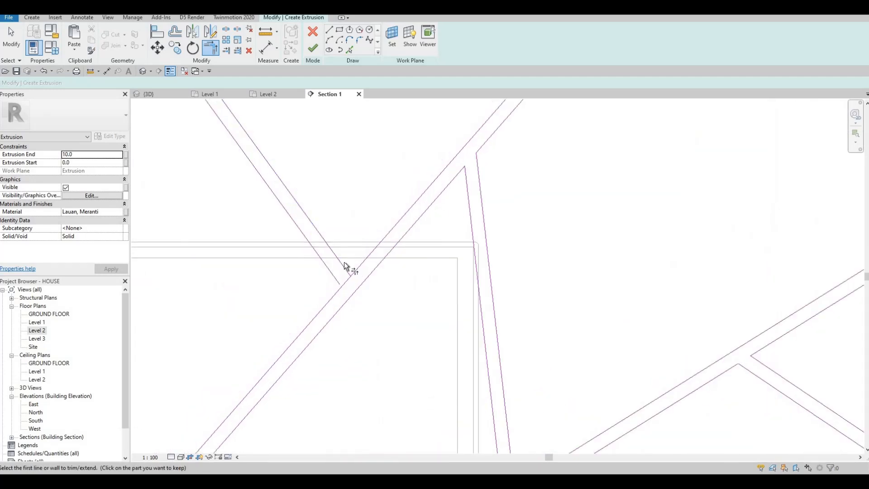
left_click(341, 260)
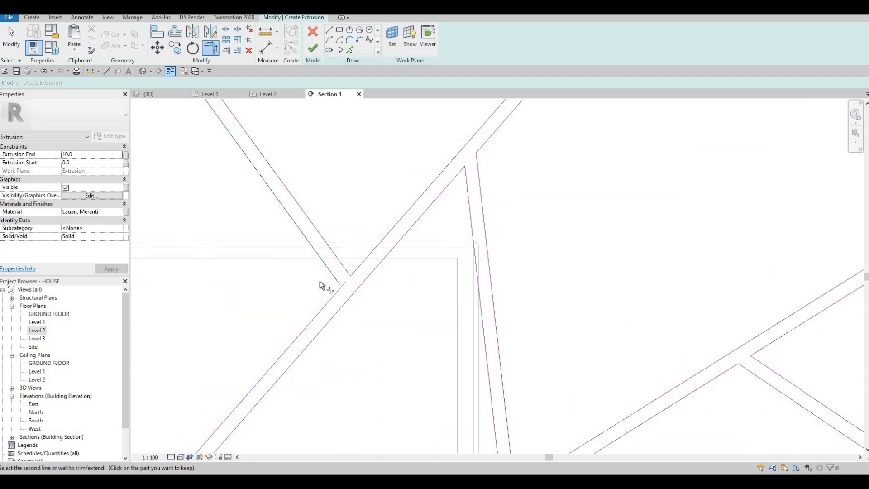
left_click(279, 212)
scroll(277, 208, "down", 4)
middle_click_drag(233, 151, 273, 205)
scroll(274, 202, "up", 3)
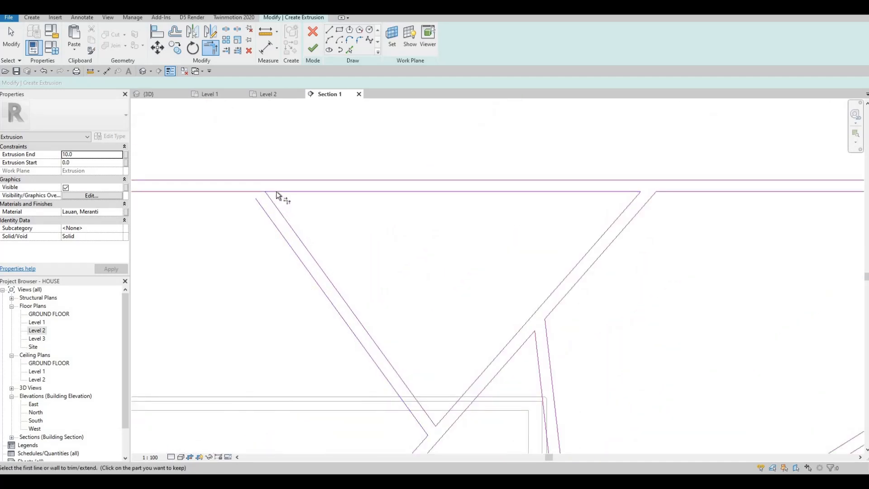
left_click(263, 212)
left_click(235, 193)
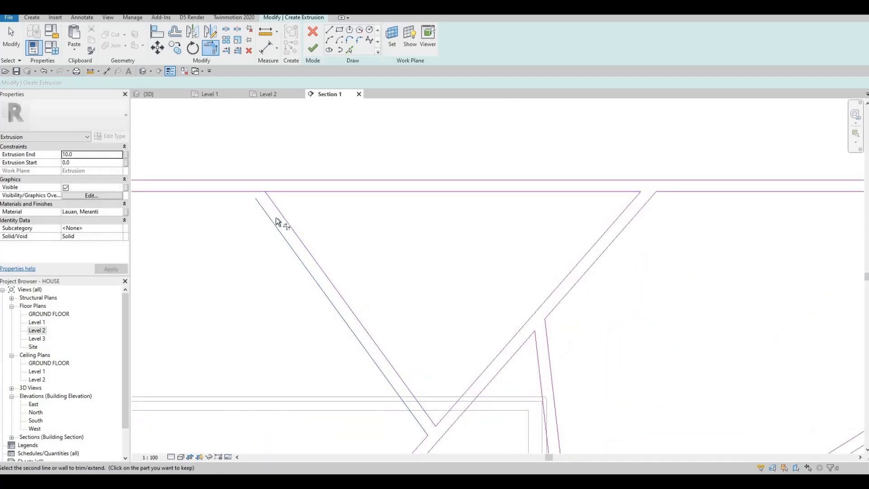
scroll(365, 165, "down", 5)
Finish the grooved sketch as an extrusion and zoom in on it in the Level 2 plan.
key("Escape")
left_click(313, 48)
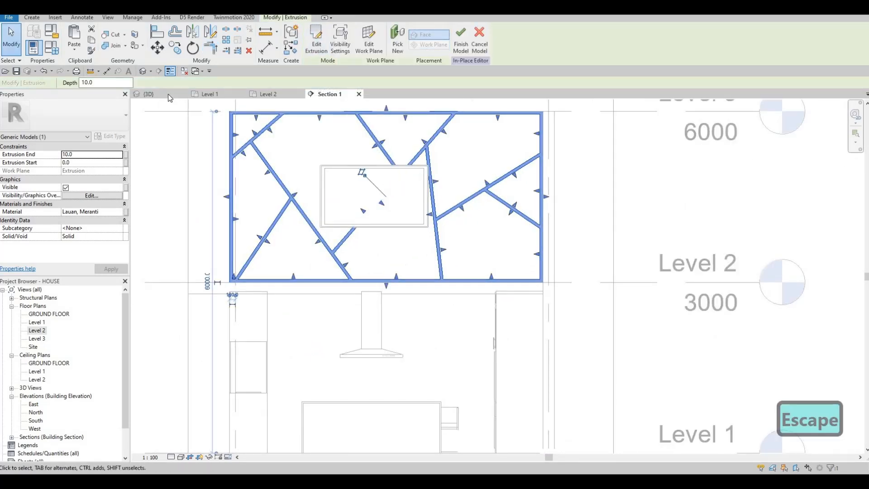
left_click(268, 93)
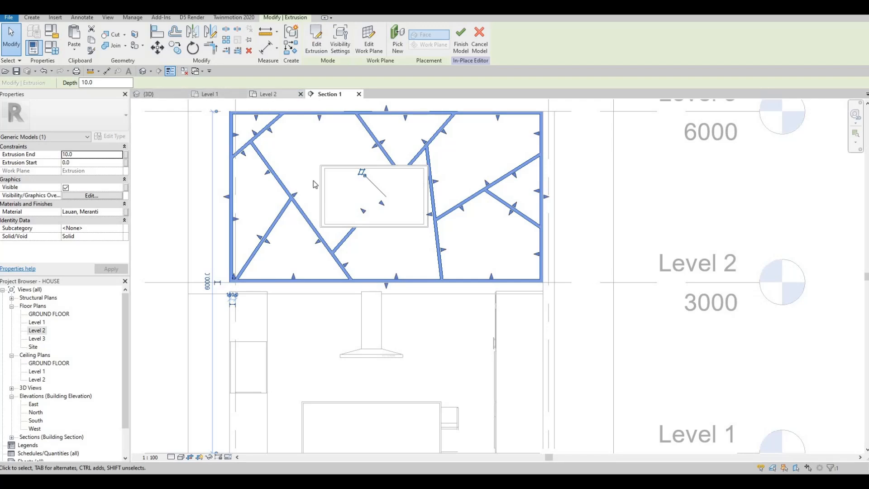
scroll(395, 261, "up", 5)
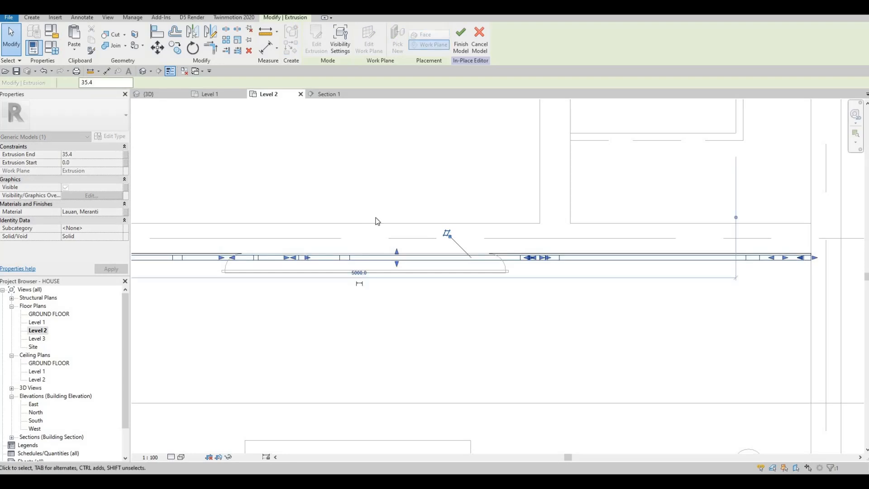
key("Escape")
scroll(364, 221, "down", 3)
scroll(364, 220, "up", 1)
key("Escape")
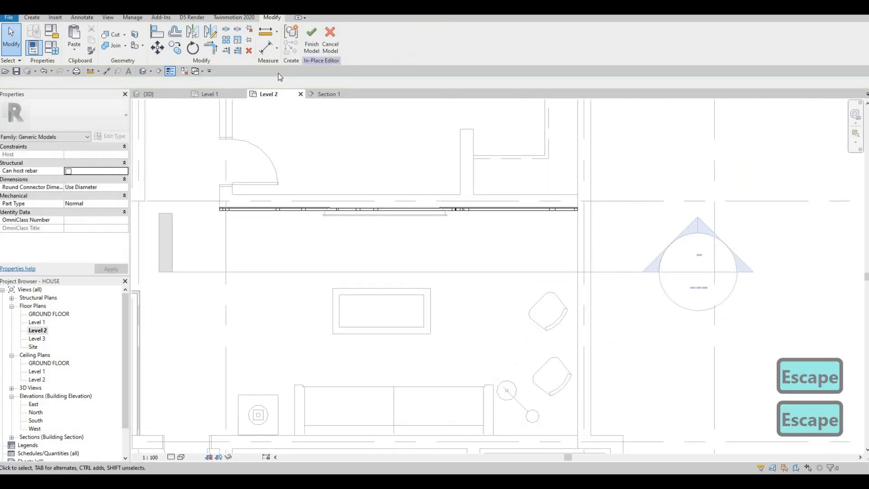
Finish the in-place wood panel, check it spanning the wall in Section 1, then go to {3D}.
left_click(311, 41)
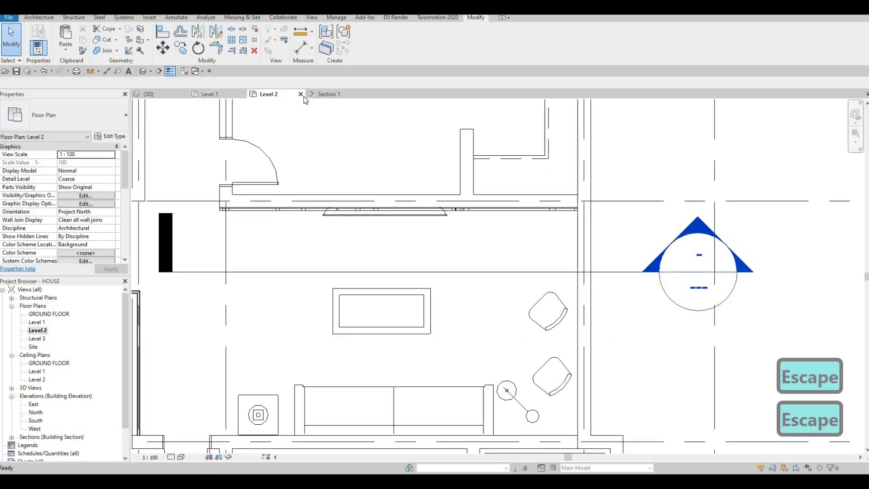
left_click(328, 97)
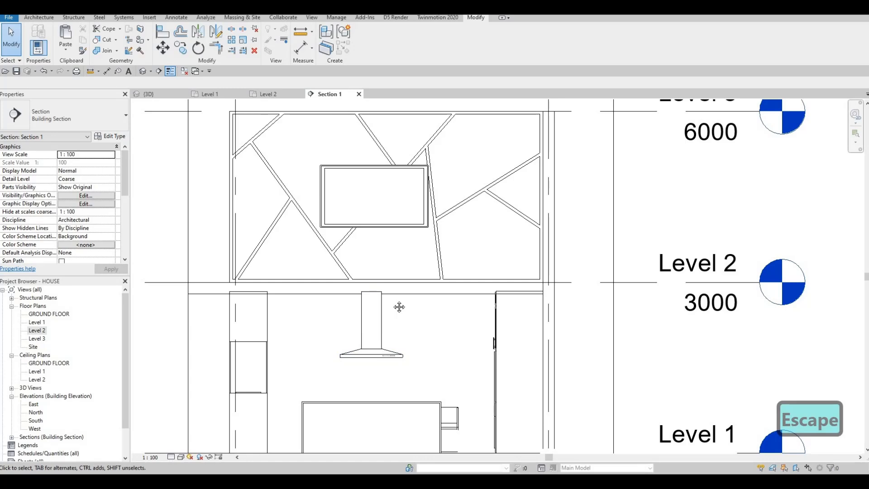
scroll(393, 312, "down", 2)
key("Escape")
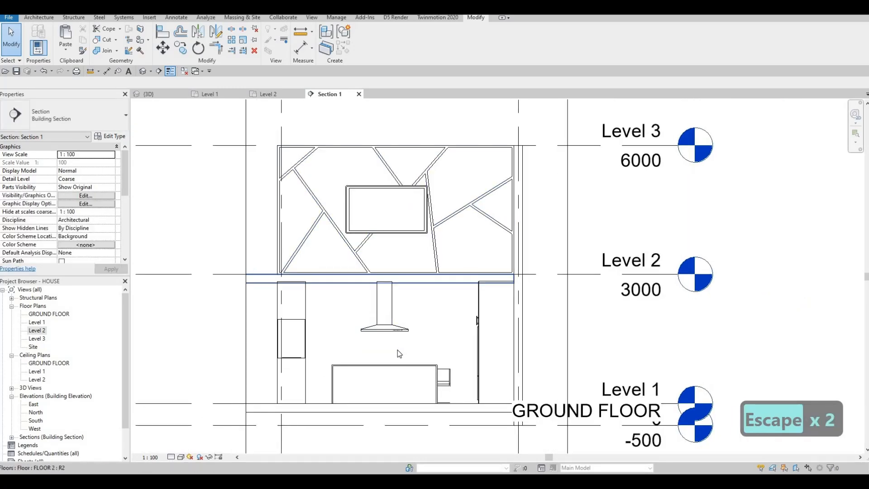
middle_click_drag(384, 378, 419, 304)
key("Escape")
key("Escape")
key("Escape")
scroll(370, 245, "down", 1)
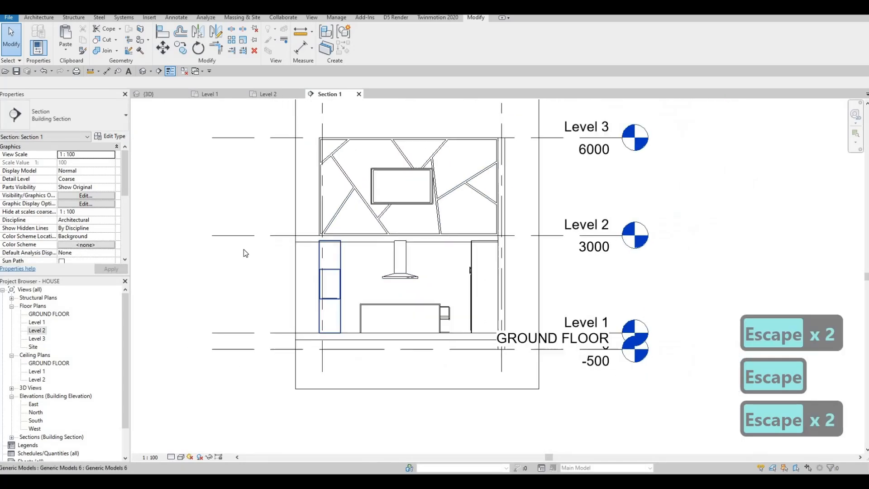
left_click(155, 95)
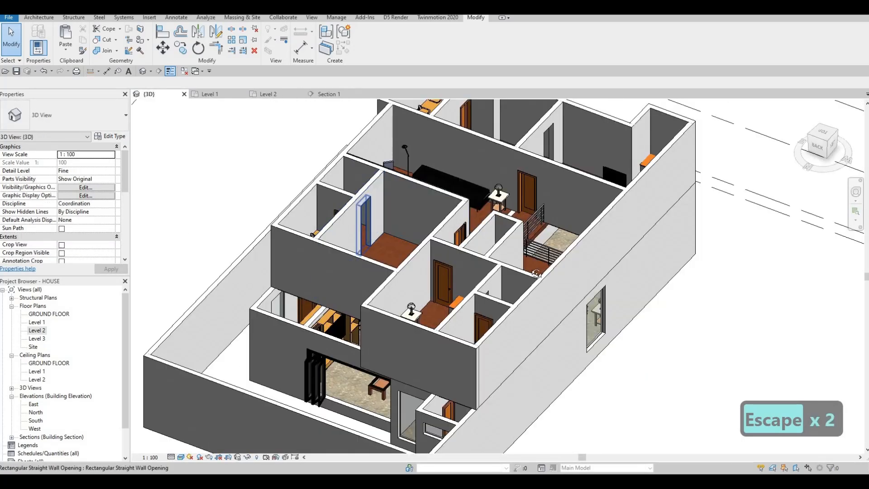
Orbit and zoom the 3D house to inspect the wood panel wall behind the TV.
middle_click_drag(364, 245, 512, 261, "shift")
scroll(512, 261, "up", 5)
scroll(512, 262, "up", 3)
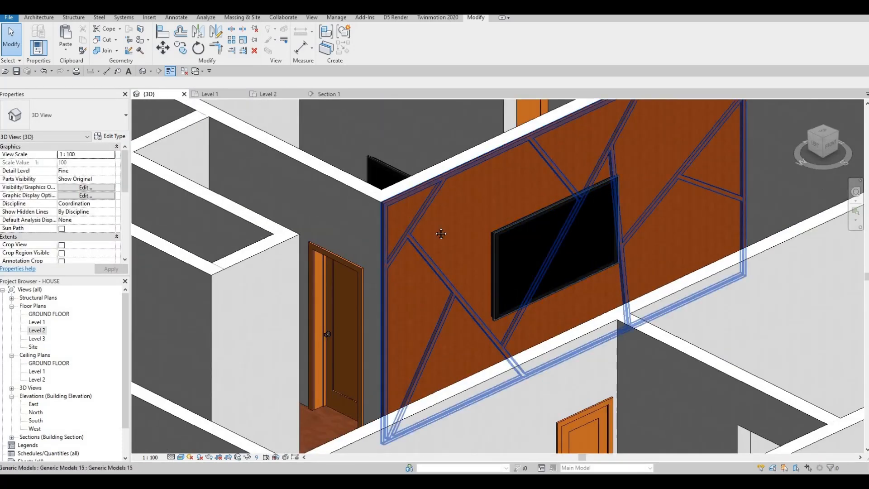
scroll(435, 288, "down", 8)
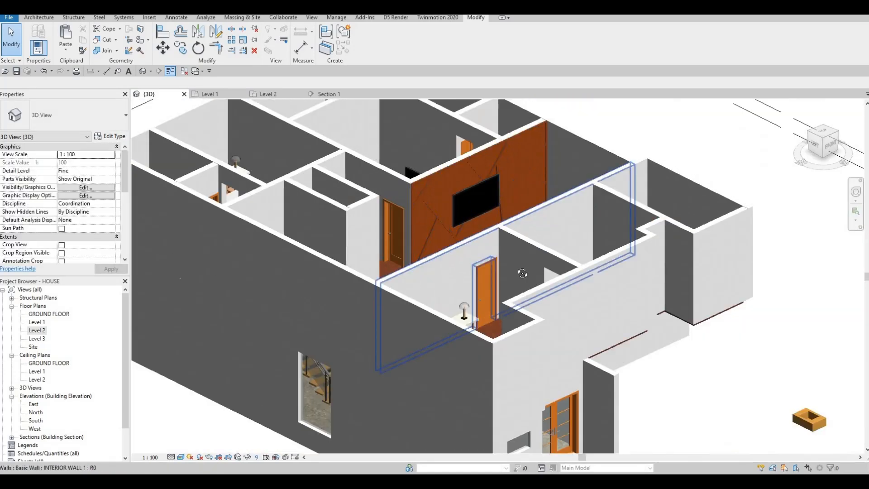
middle_click_drag(498, 290, 441, 246, "shift")
scroll(376, 244, "up", 5)
scroll(374, 218, "down", 5)
scroll(349, 247, "up", 5)
middle_click_drag(350, 248, 430, 287, "shift")
scroll(428, 248, "up", 2)
scroll(463, 262, "down", 2)
scroll(439, 291, "down", 2)
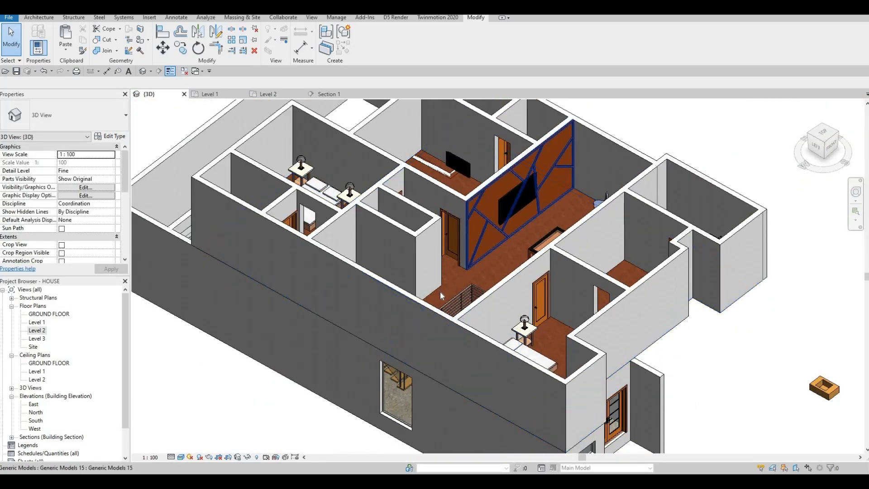
scroll(439, 291, "down", 3)
scroll(605, 353, "down", 1)
middle_click_drag(561, 325, 532, 293)
In the Level 2 plan, delete the stray box model below the house, undoing the second deletion.
double_click(36, 330)
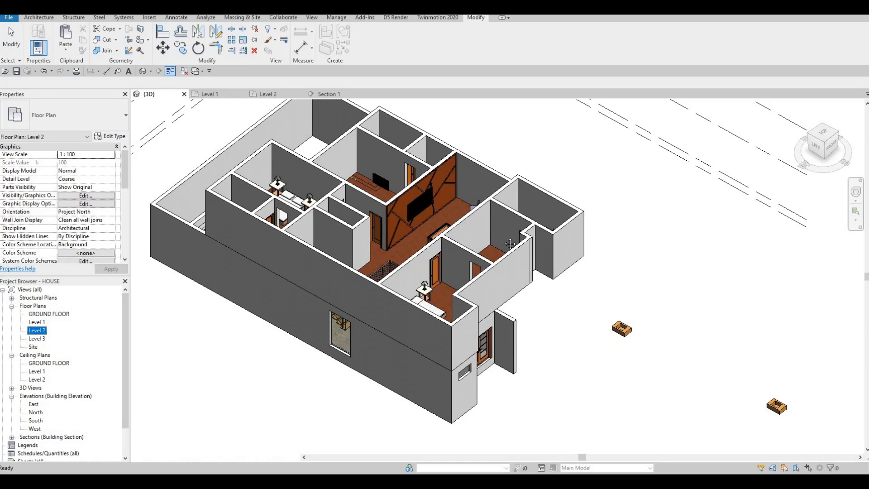
scroll(487, 221, "down", 5)
scroll(488, 285, "down", 1)
middle_click_drag(500, 310, 494, 279)
scroll(501, 283, "up", 5)
key("Escape")
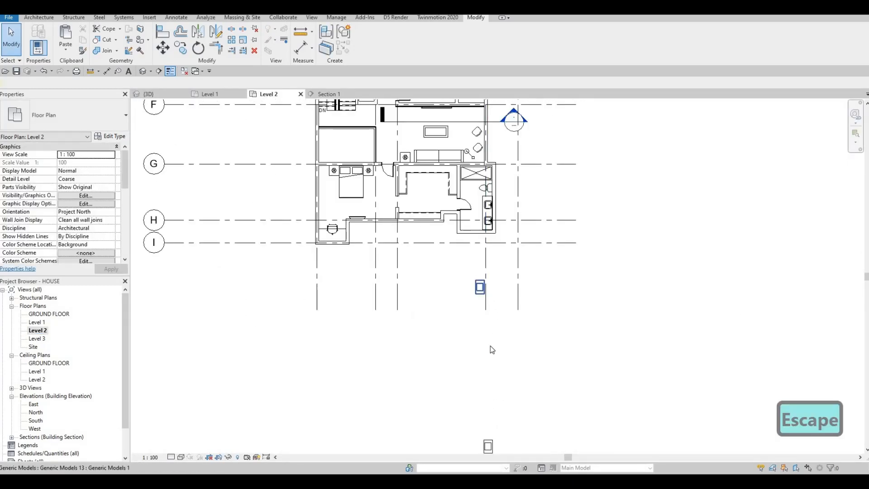
left_click(484, 292)
key("Delete")
left_click(488, 440)
key("Delete")
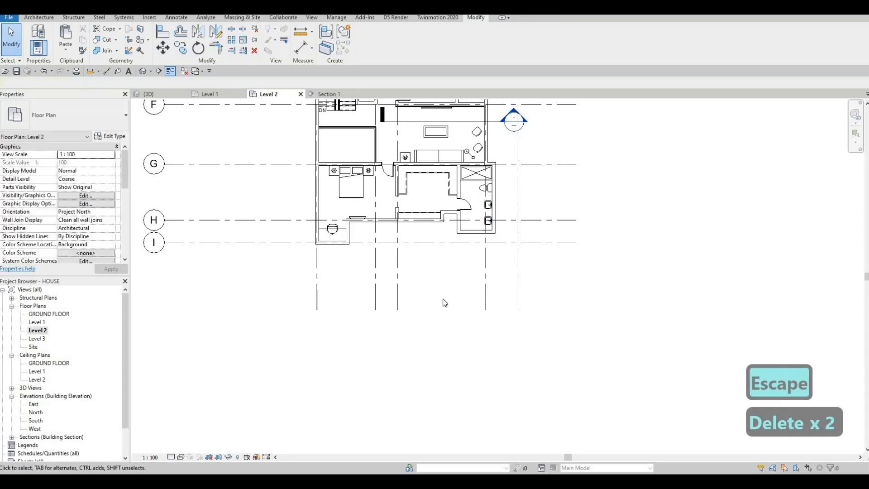
key("ctrl+z")
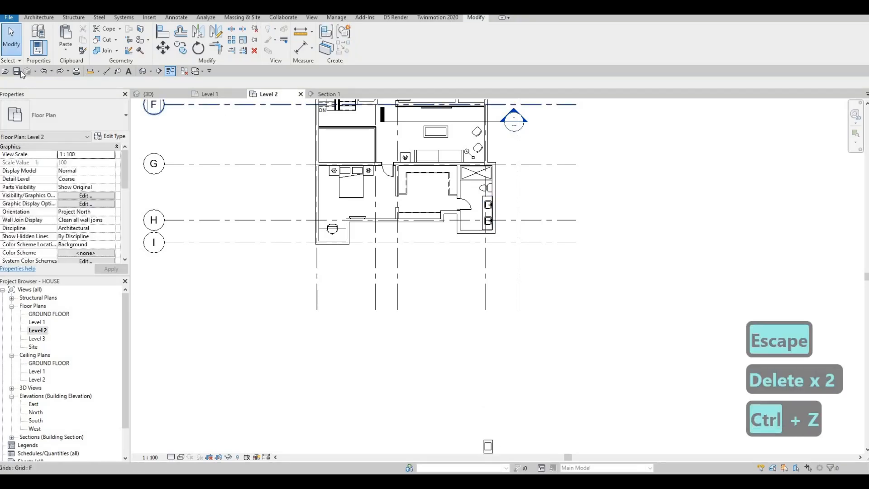